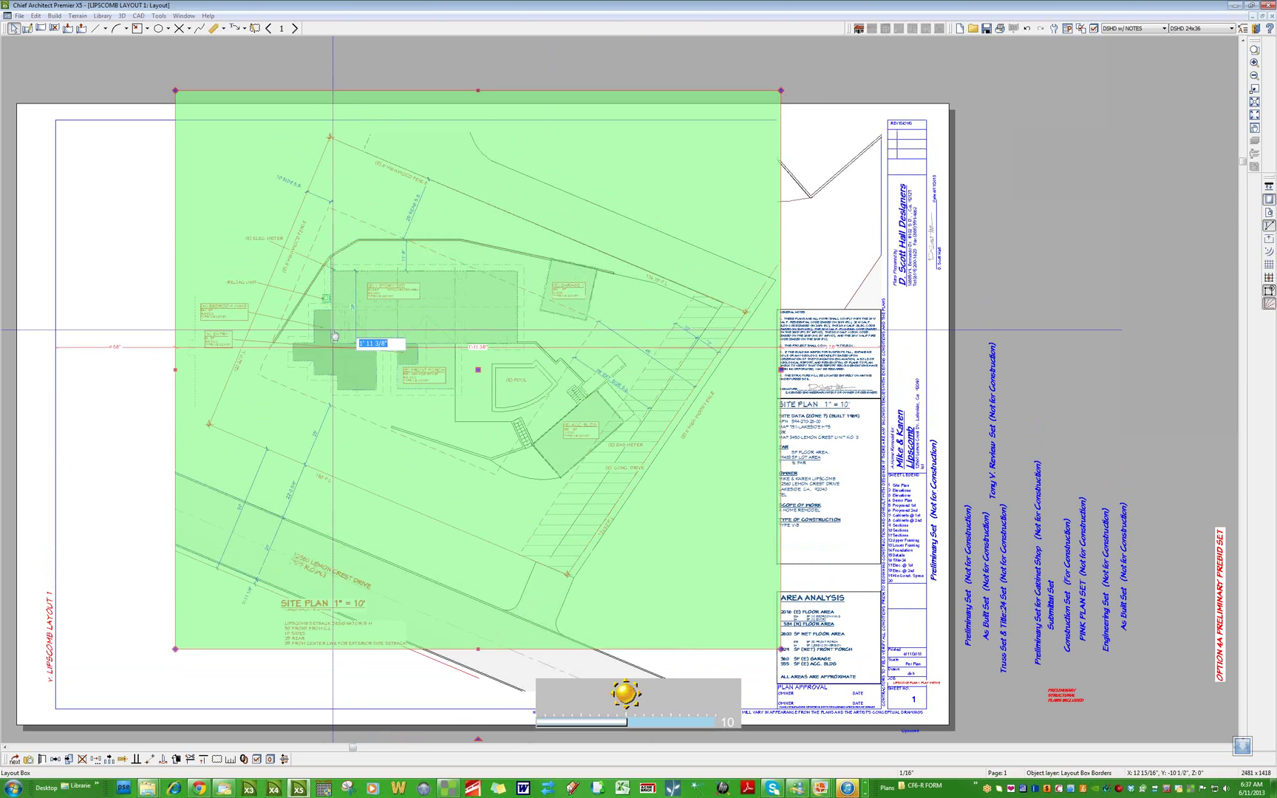
Look through layout pages 1 to 4 and return to the site plan on page 1
key(Escape)
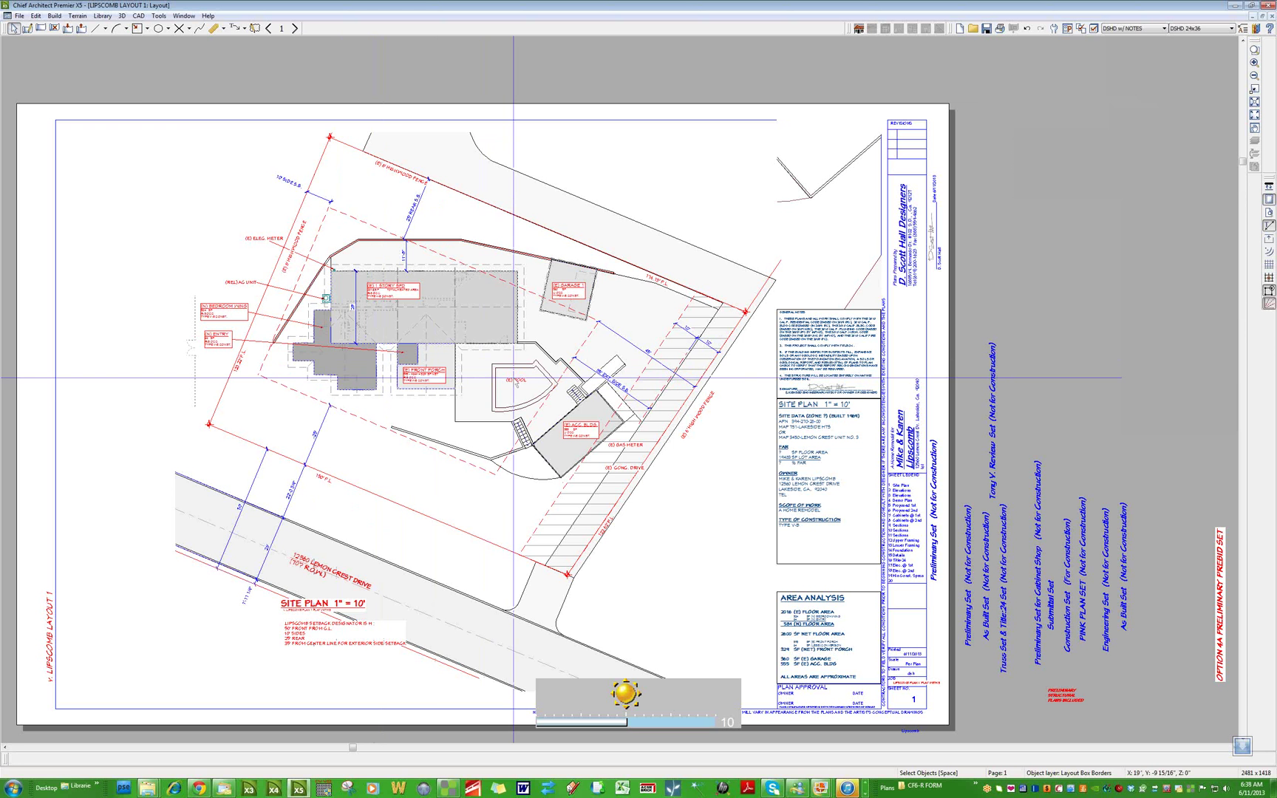
click(297, 29)
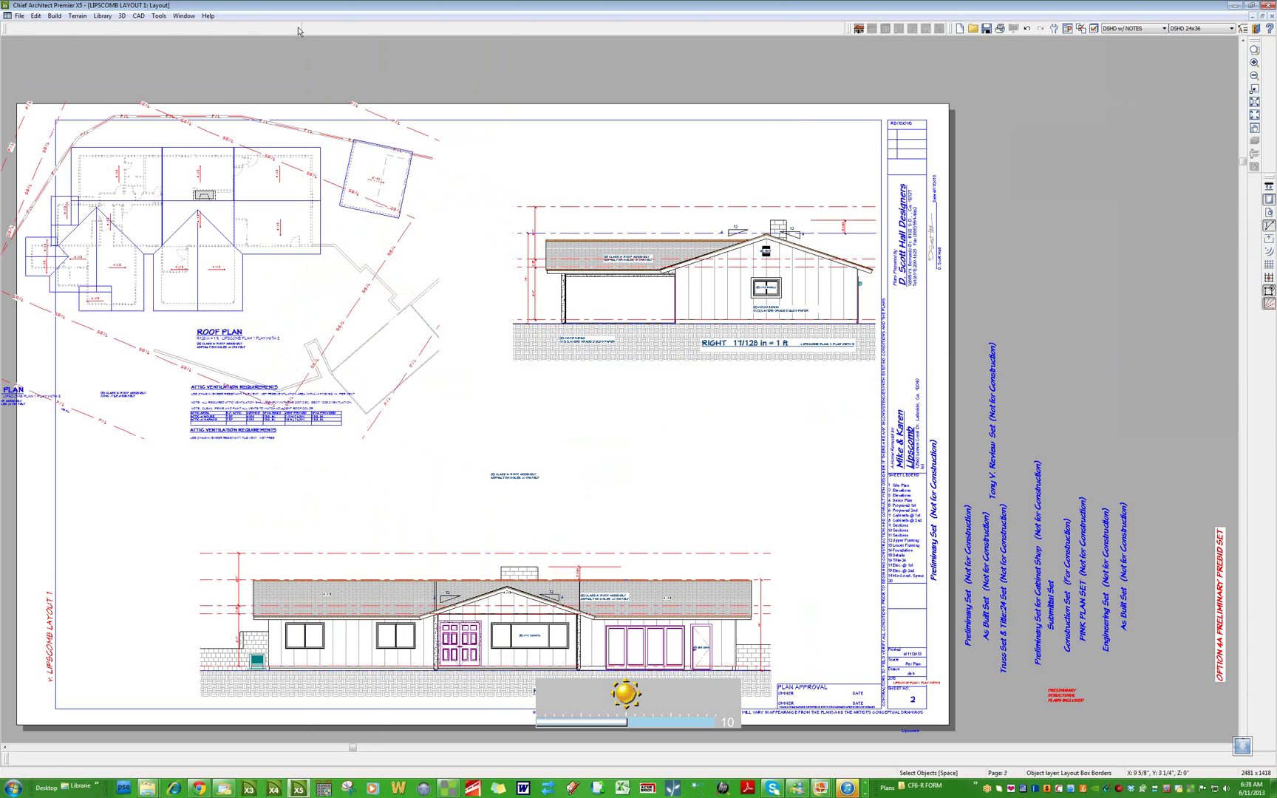
click(297, 29)
click(297, 28)
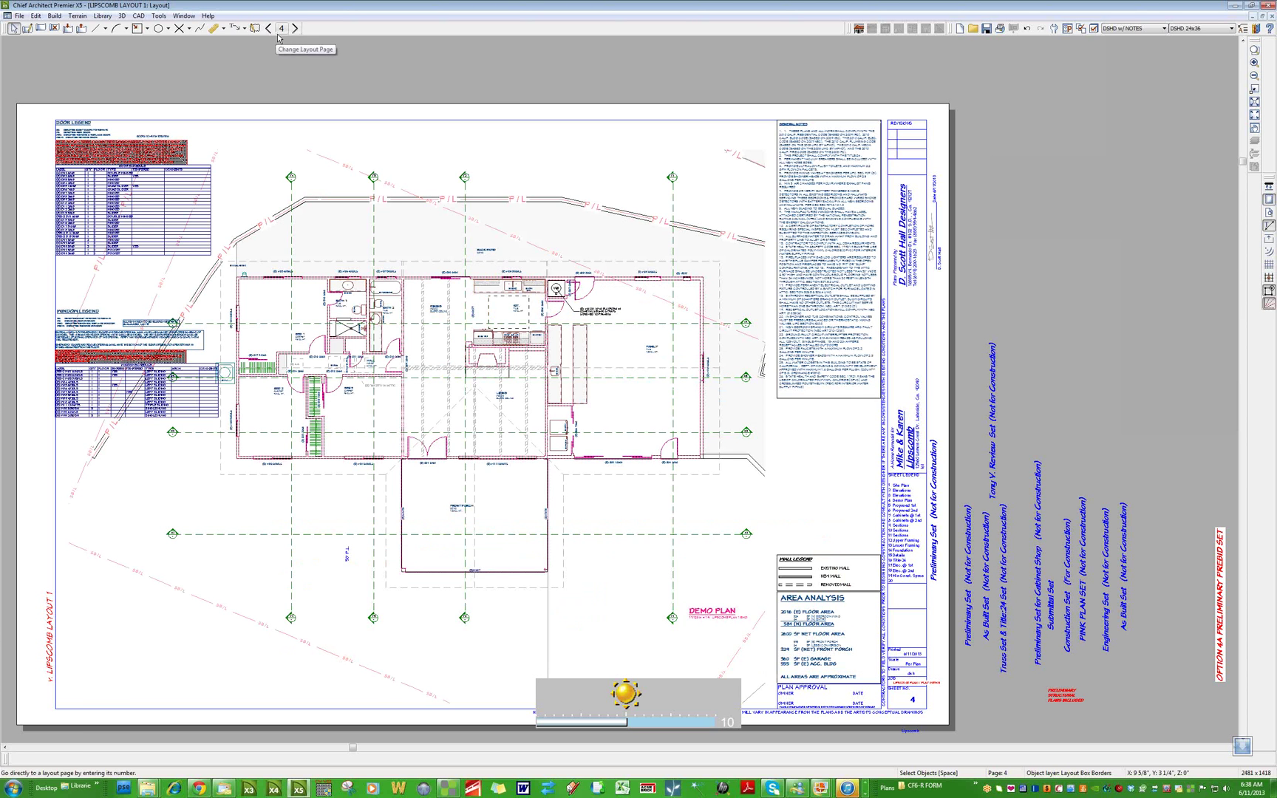
click(268, 32)
click(268, 32)
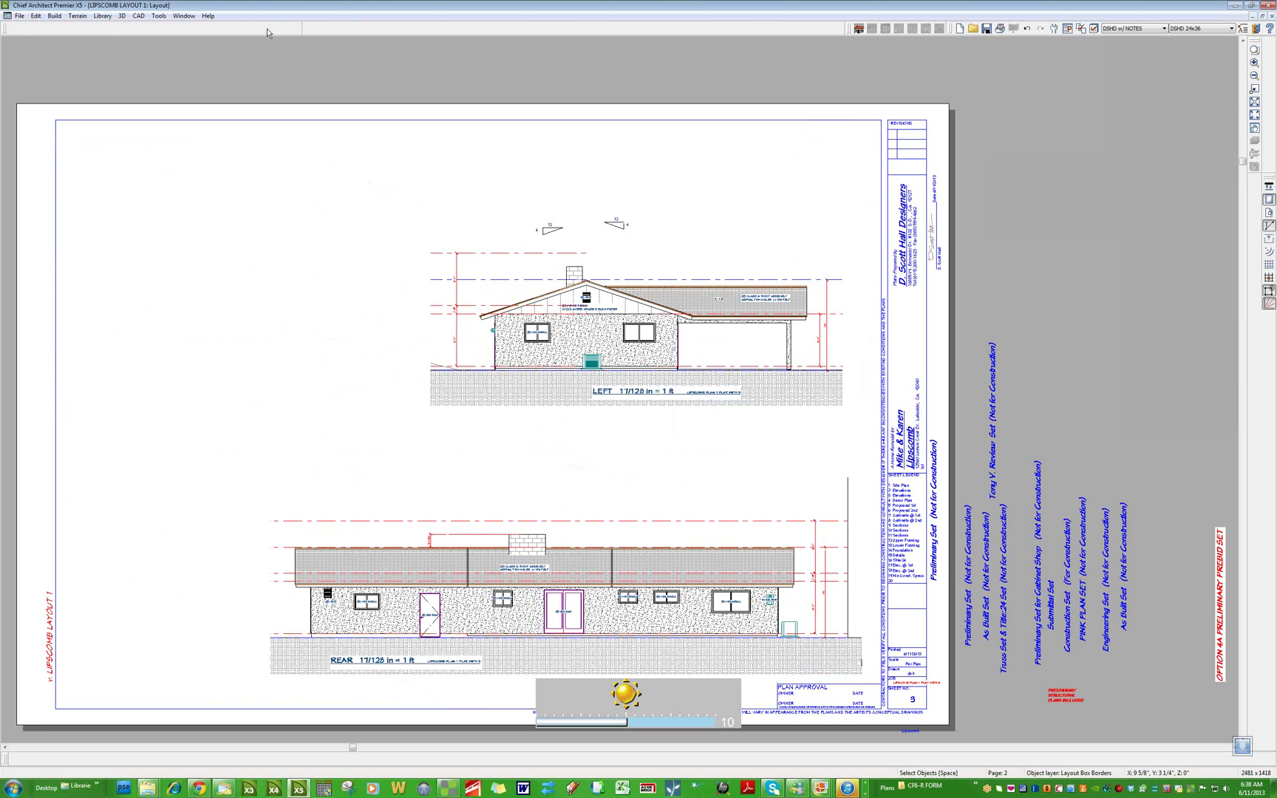
click(268, 33)
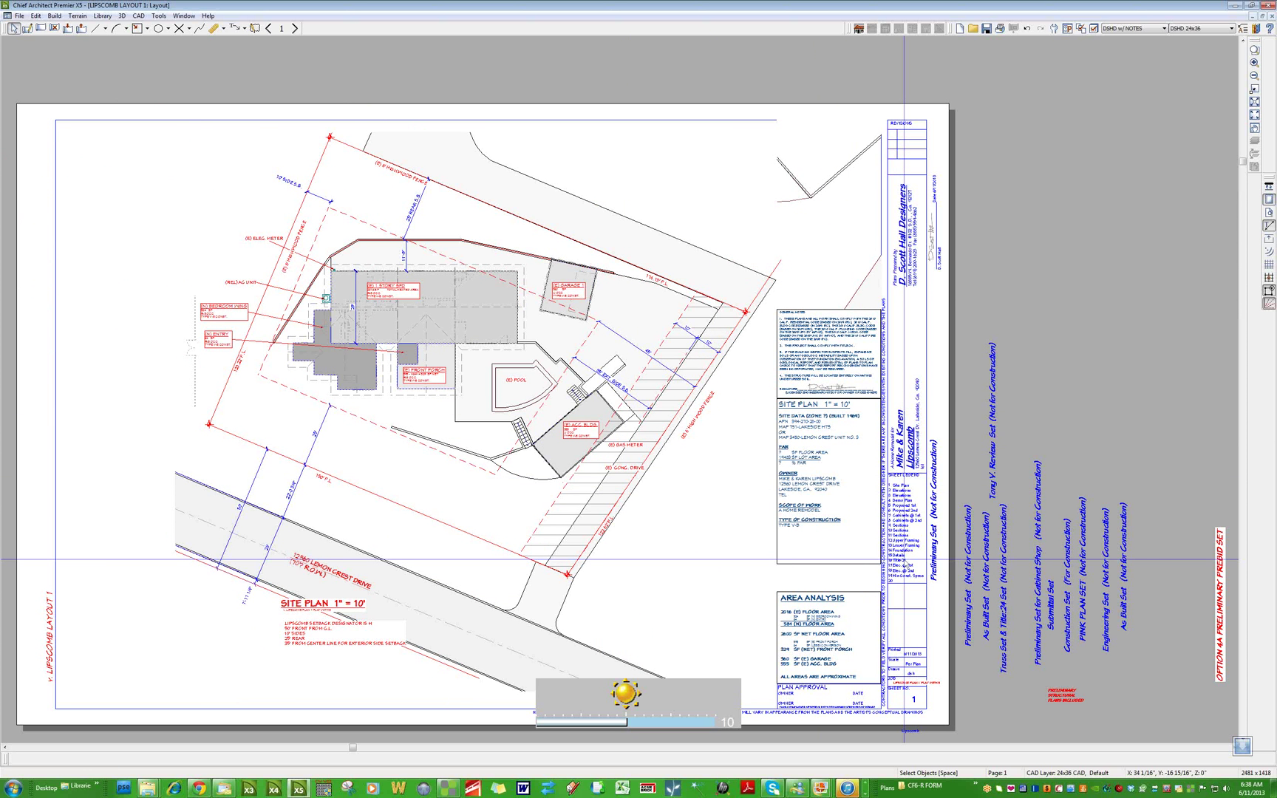
Examine the sheet legend in the title block of page 1 and the layout box beside the site plan
scroll(903, 560, up, 1)
scroll(903, 560, up, 2)
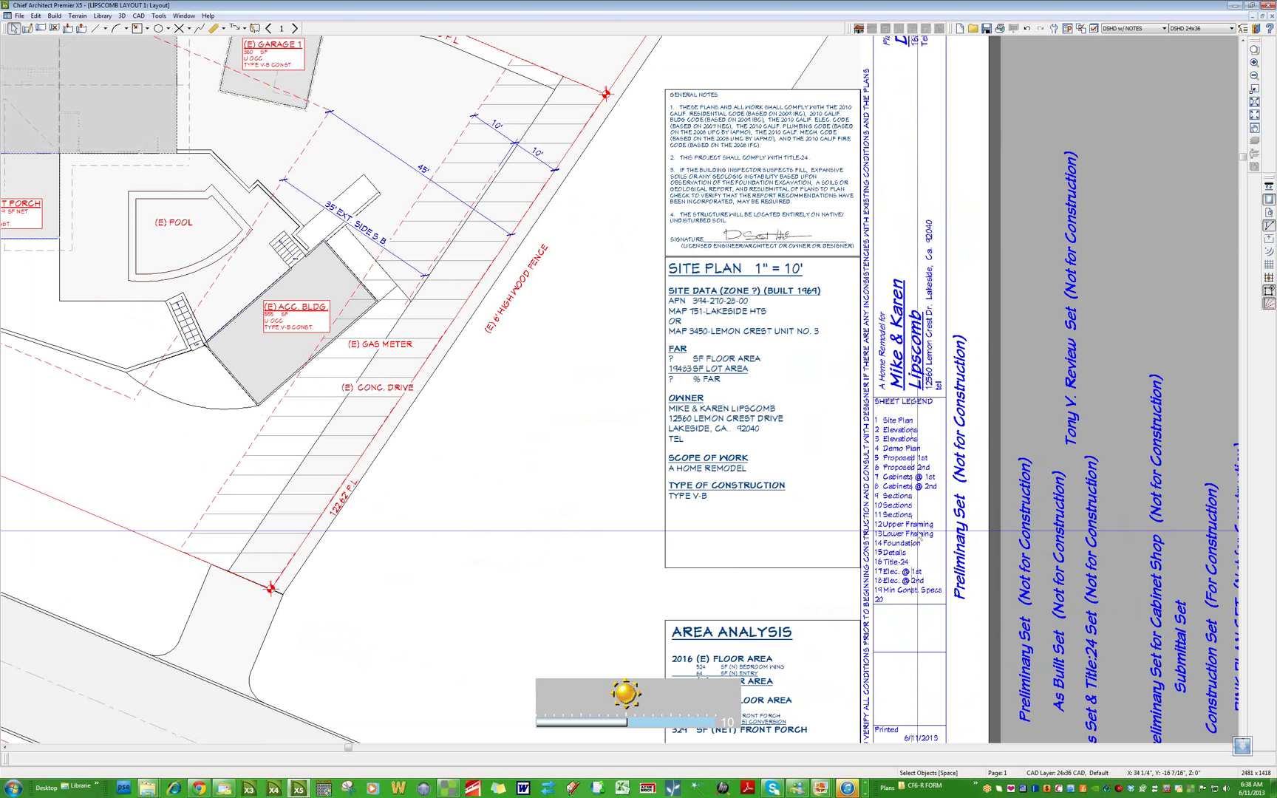
scroll(920, 534, down, 1)
scroll(946, 473, down, 3)
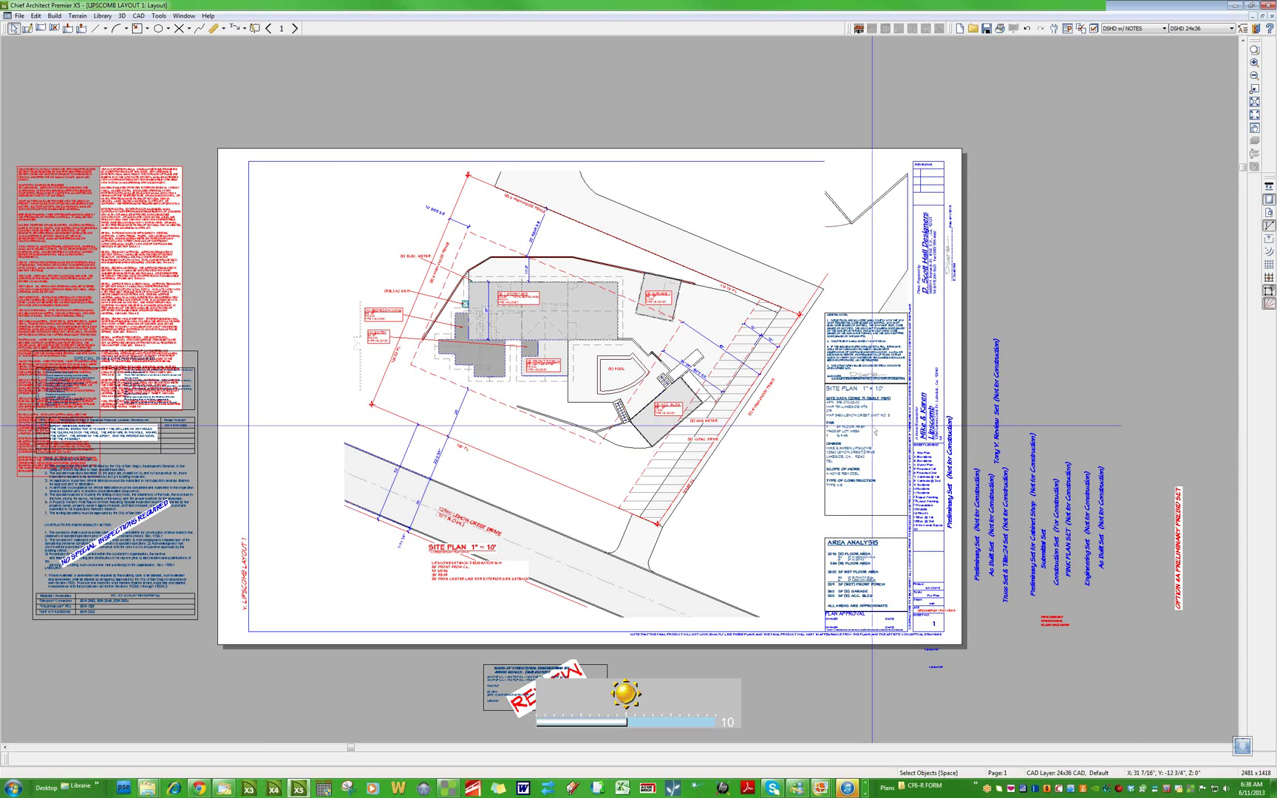
click(873, 180)
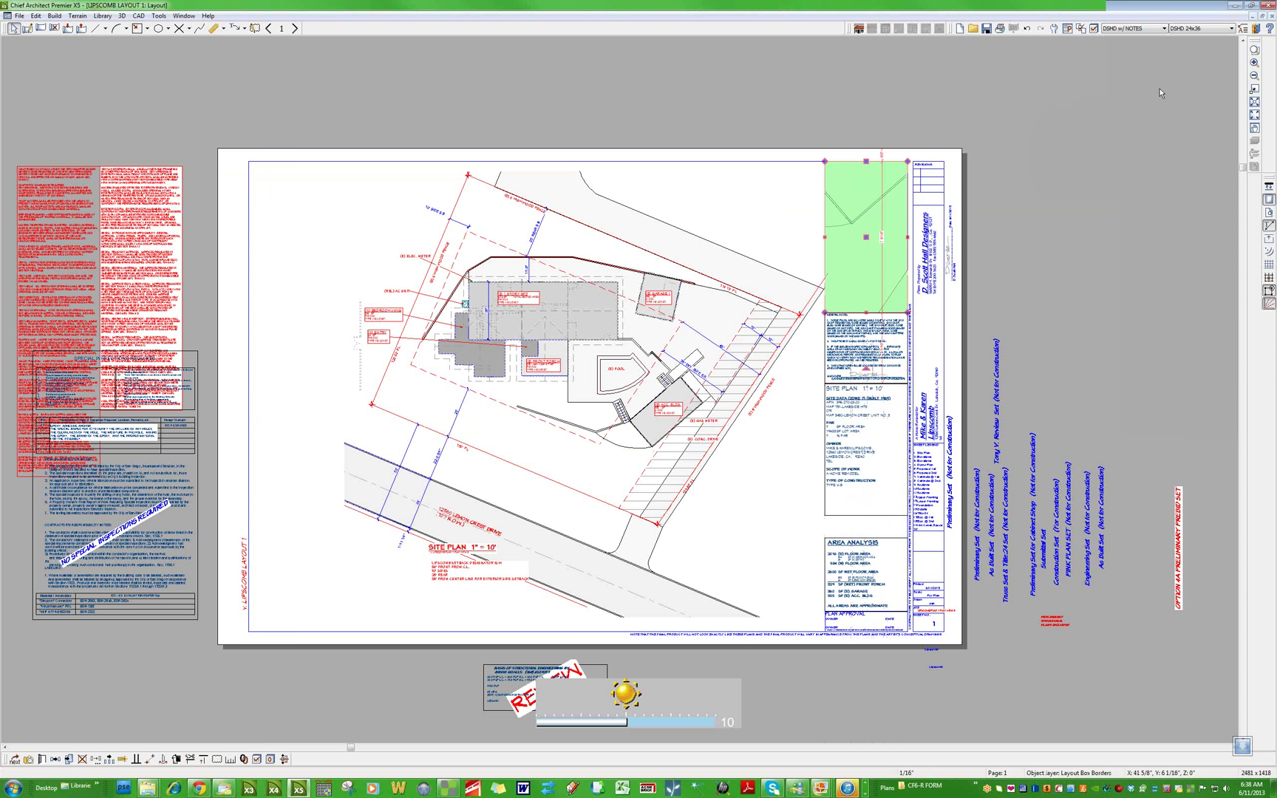
click(843, 257)
key(Escape)
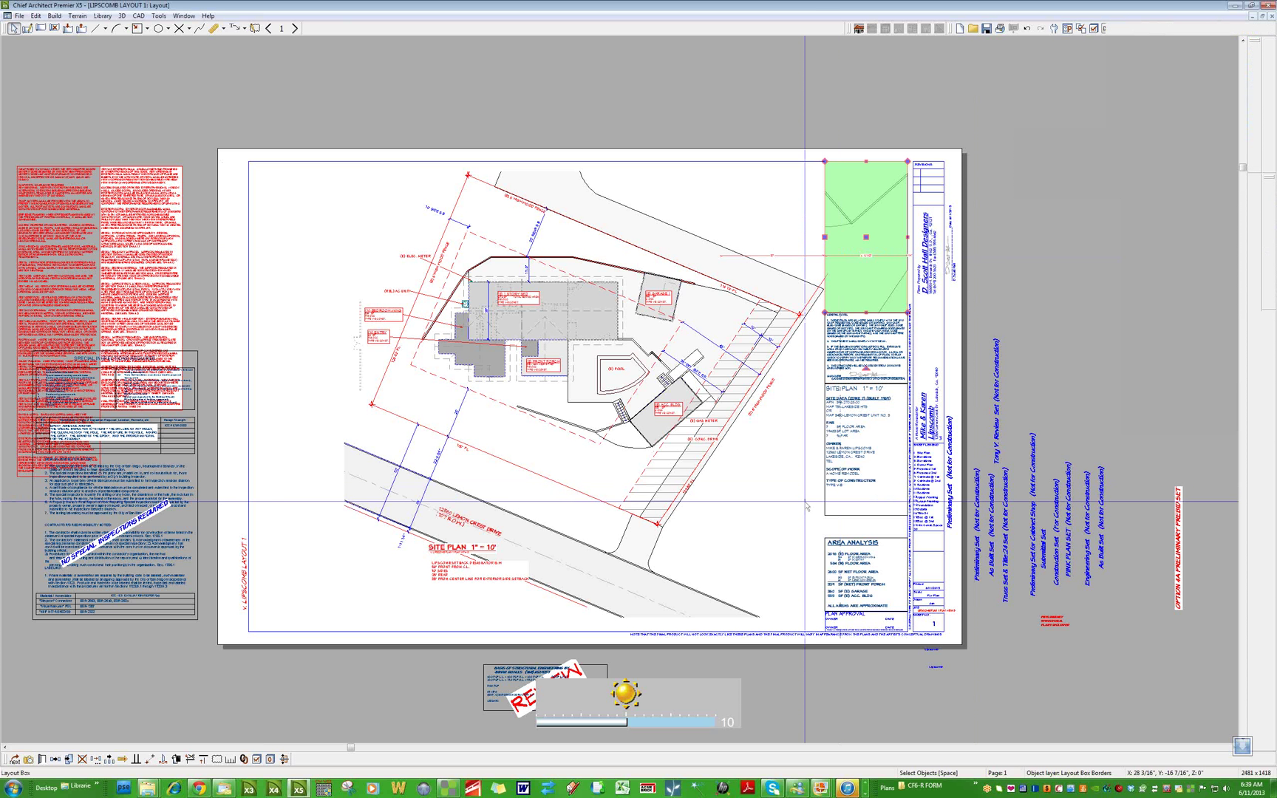
key(Escape)
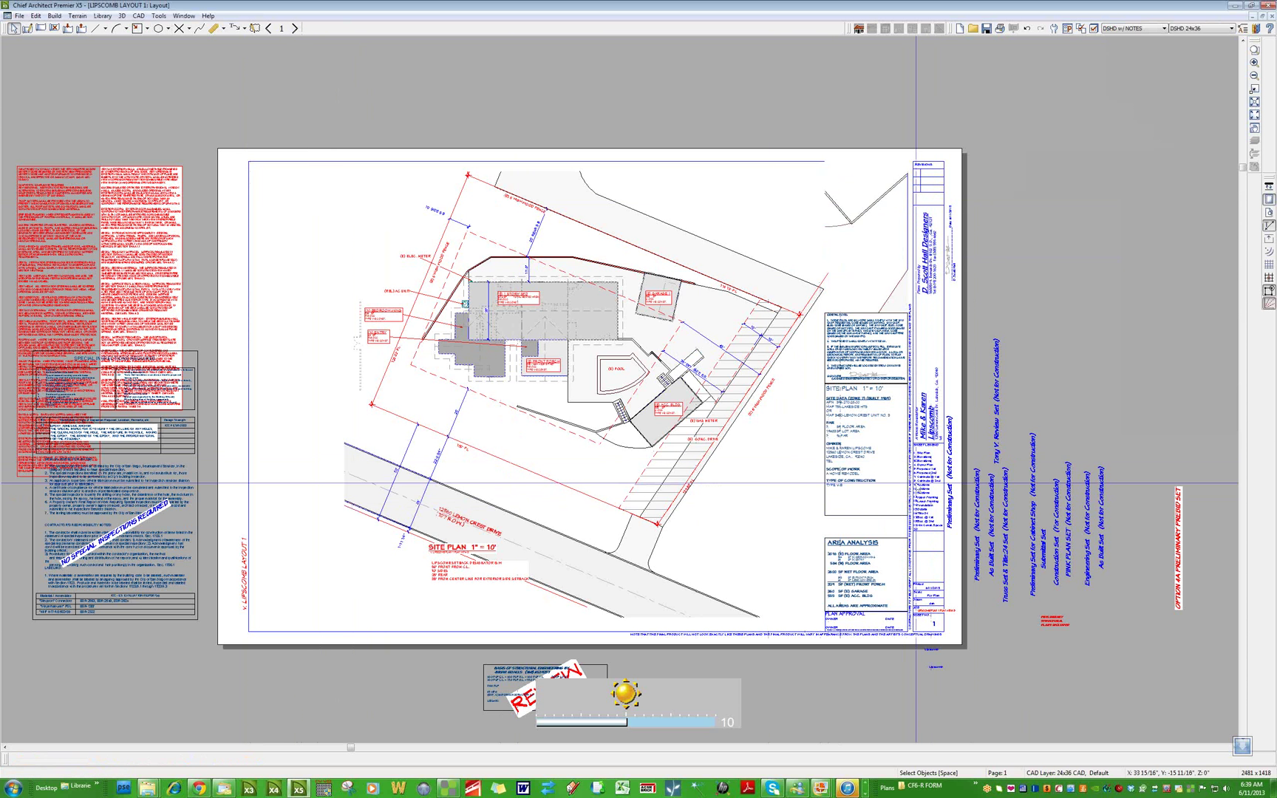
scroll(997, 511, up, 1)
scroll(996, 510, up, 5)
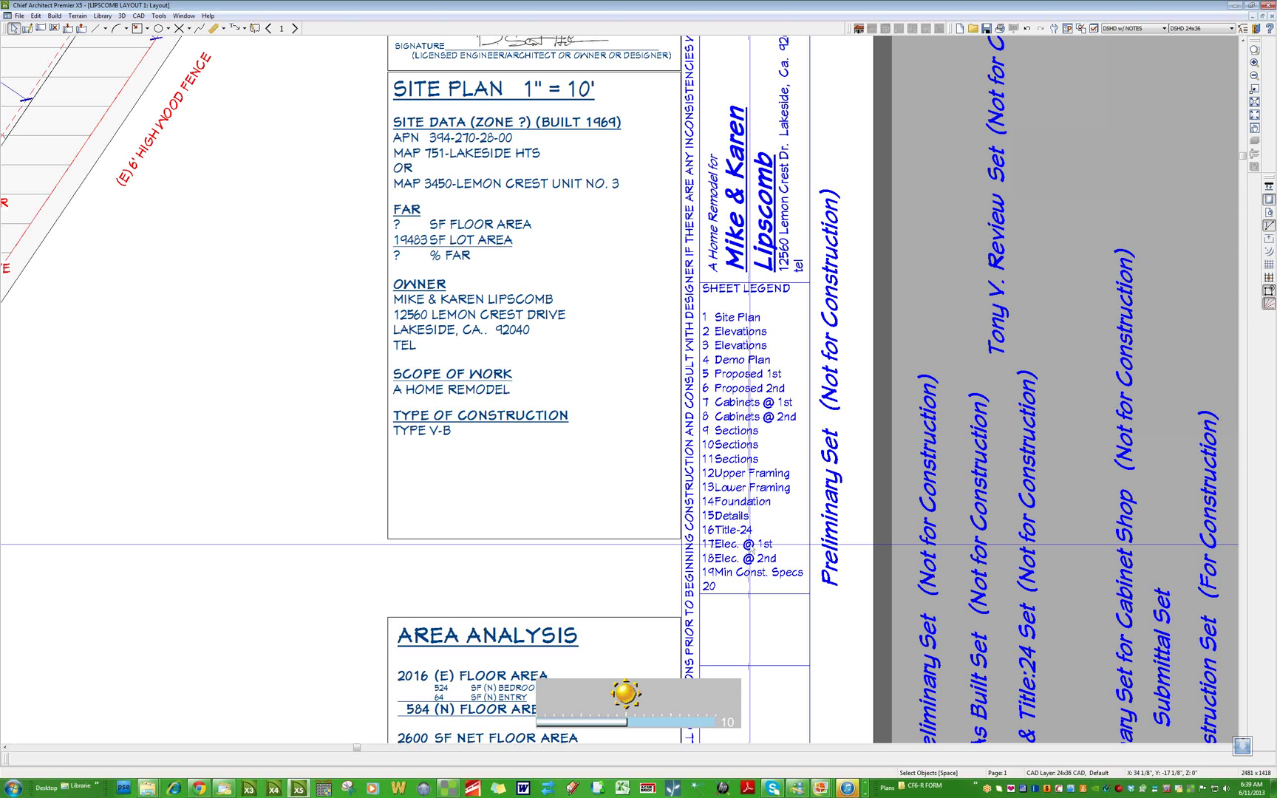
scroll(869, 463, down, 1)
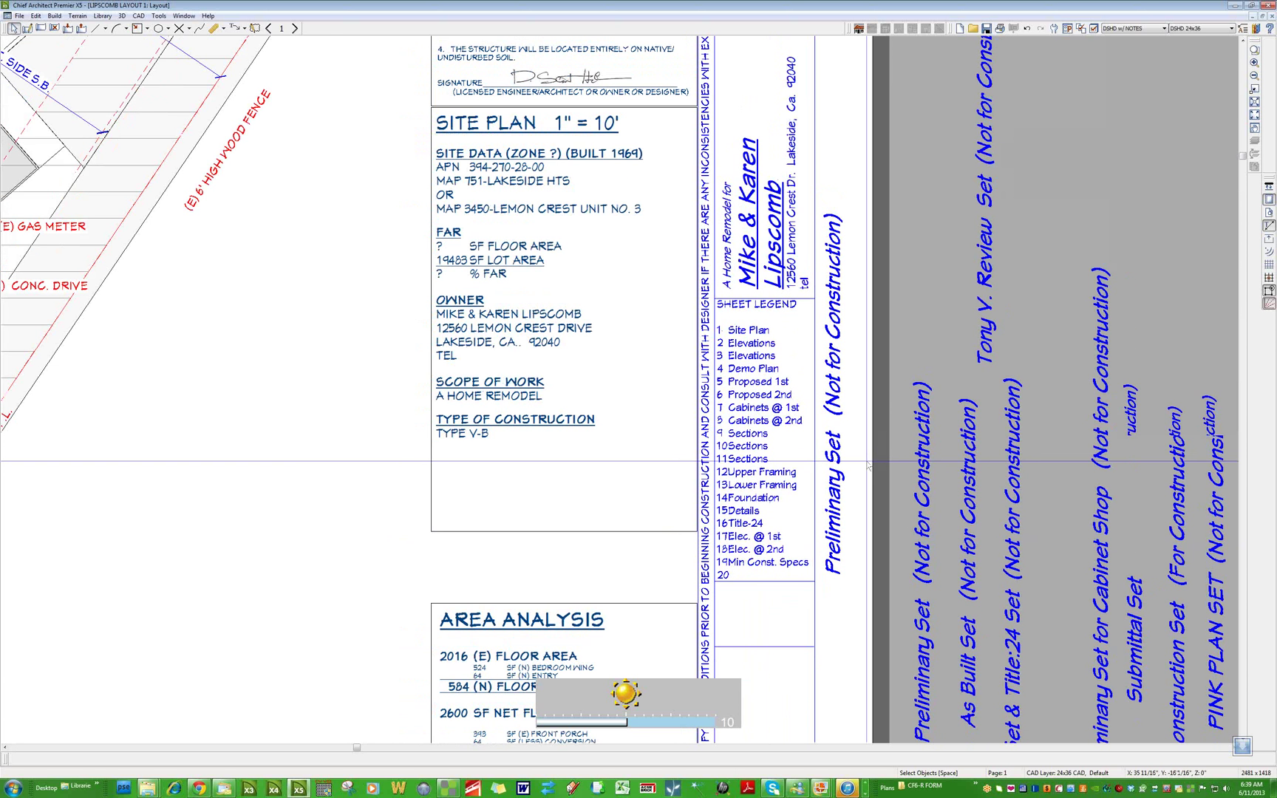
scroll(869, 464, down, 1)
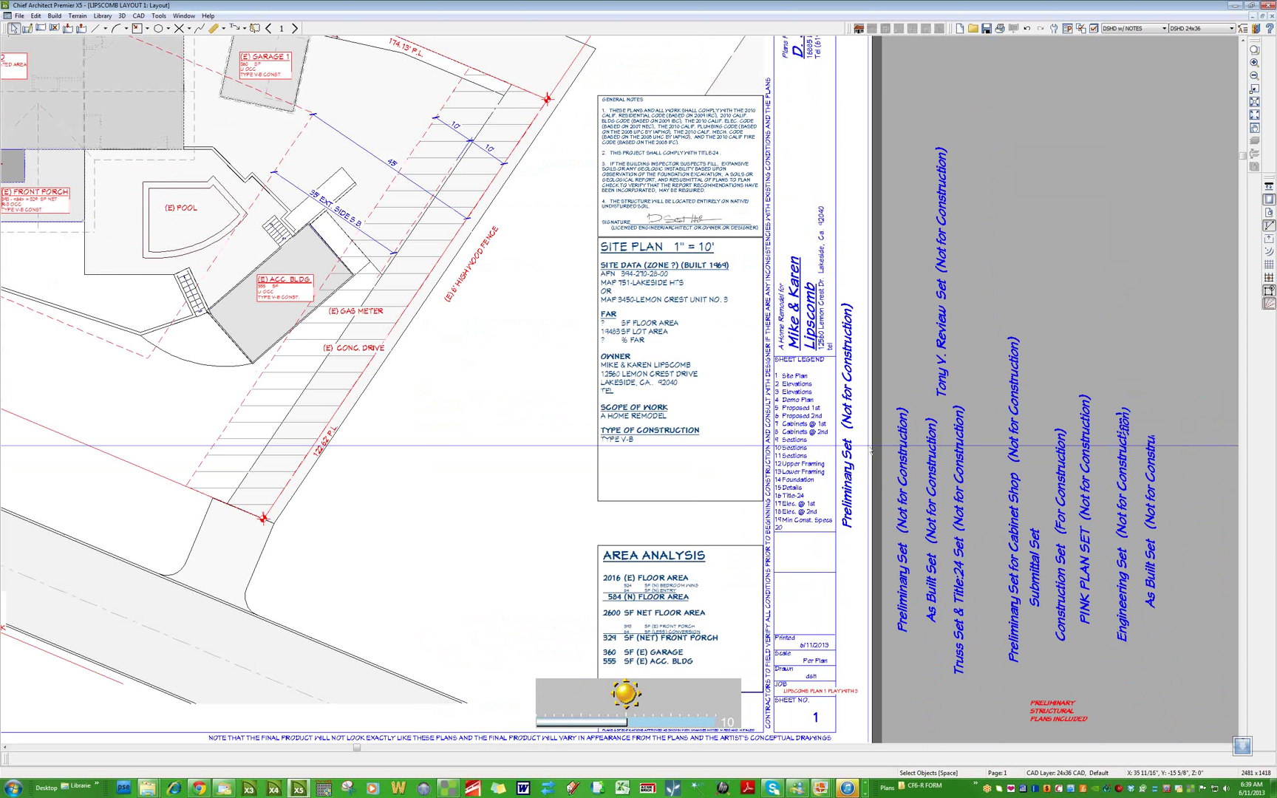
scroll(871, 448, down, 1)
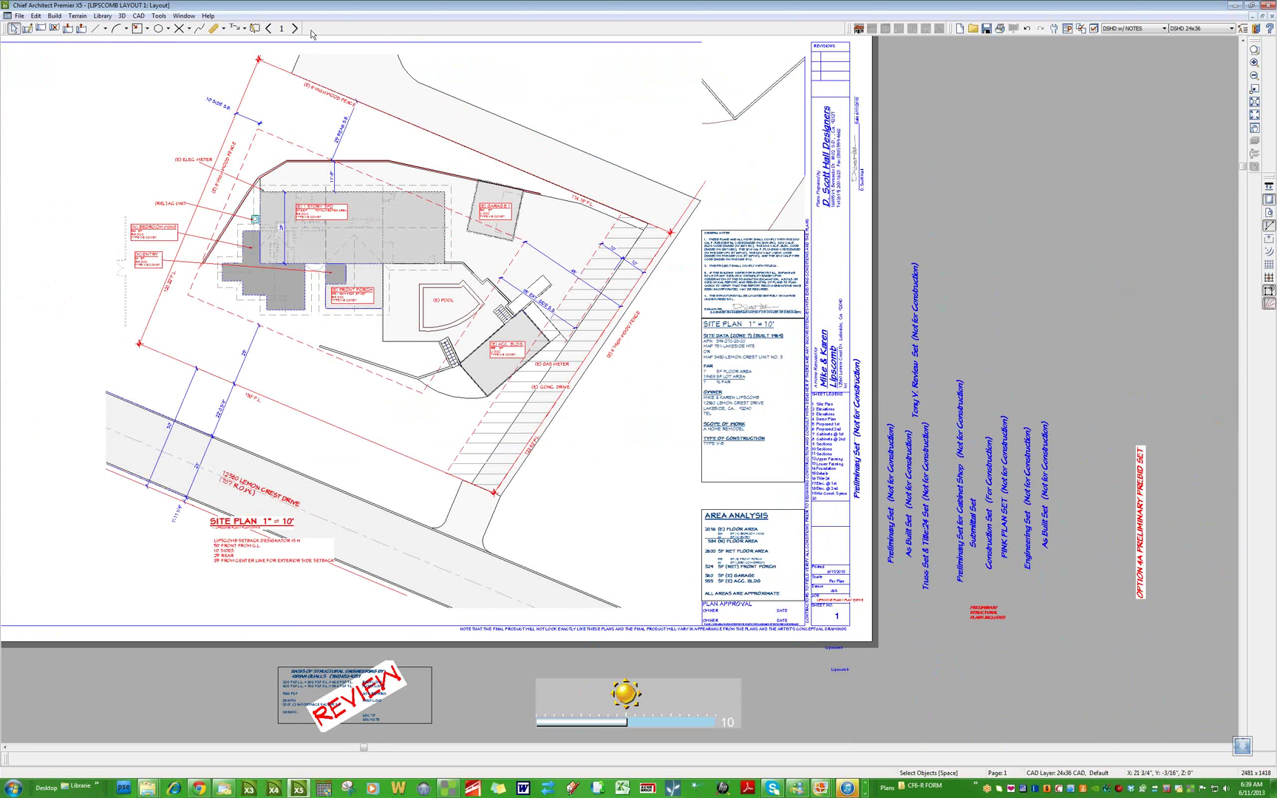
Go to layout page 6 and move the 2nd floor plan with its notes, legend and area analysis above the sheet using Transform/Replicate
click(294, 28)
click(295, 29)
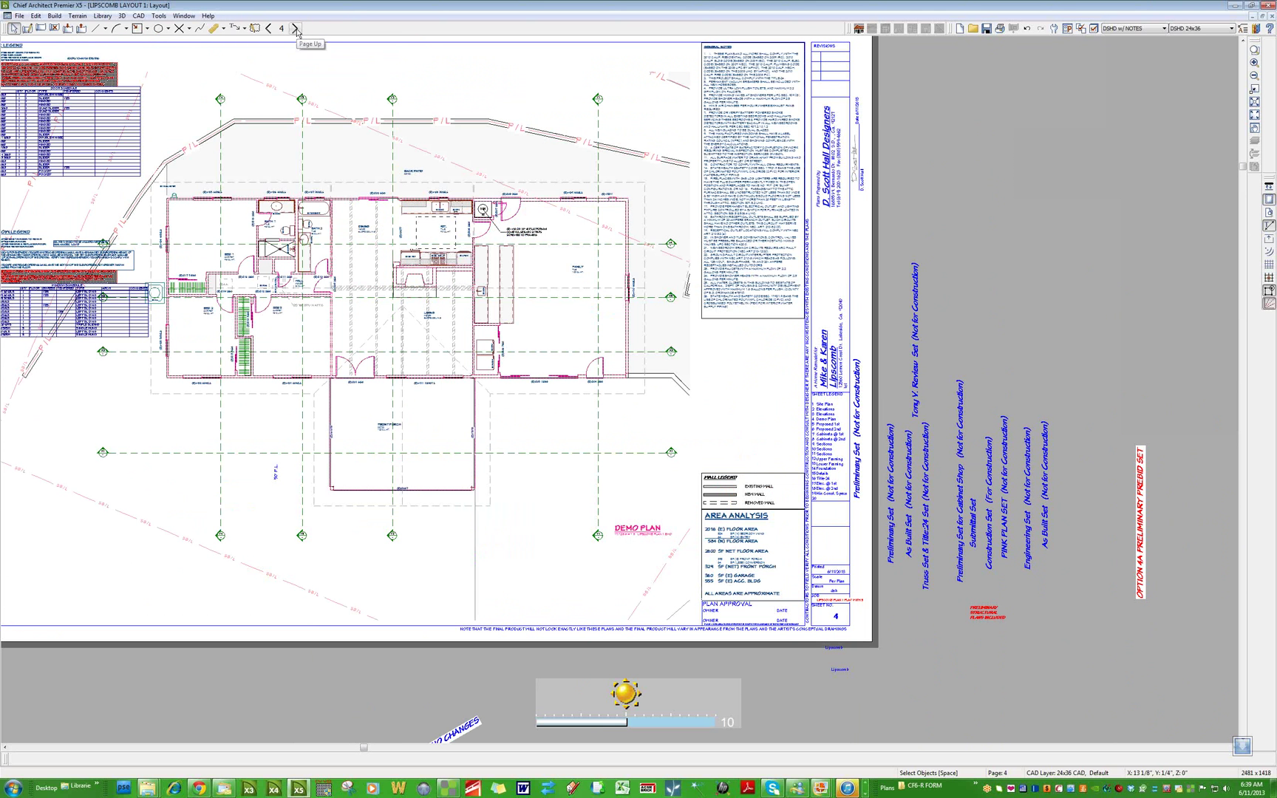
click(295, 29)
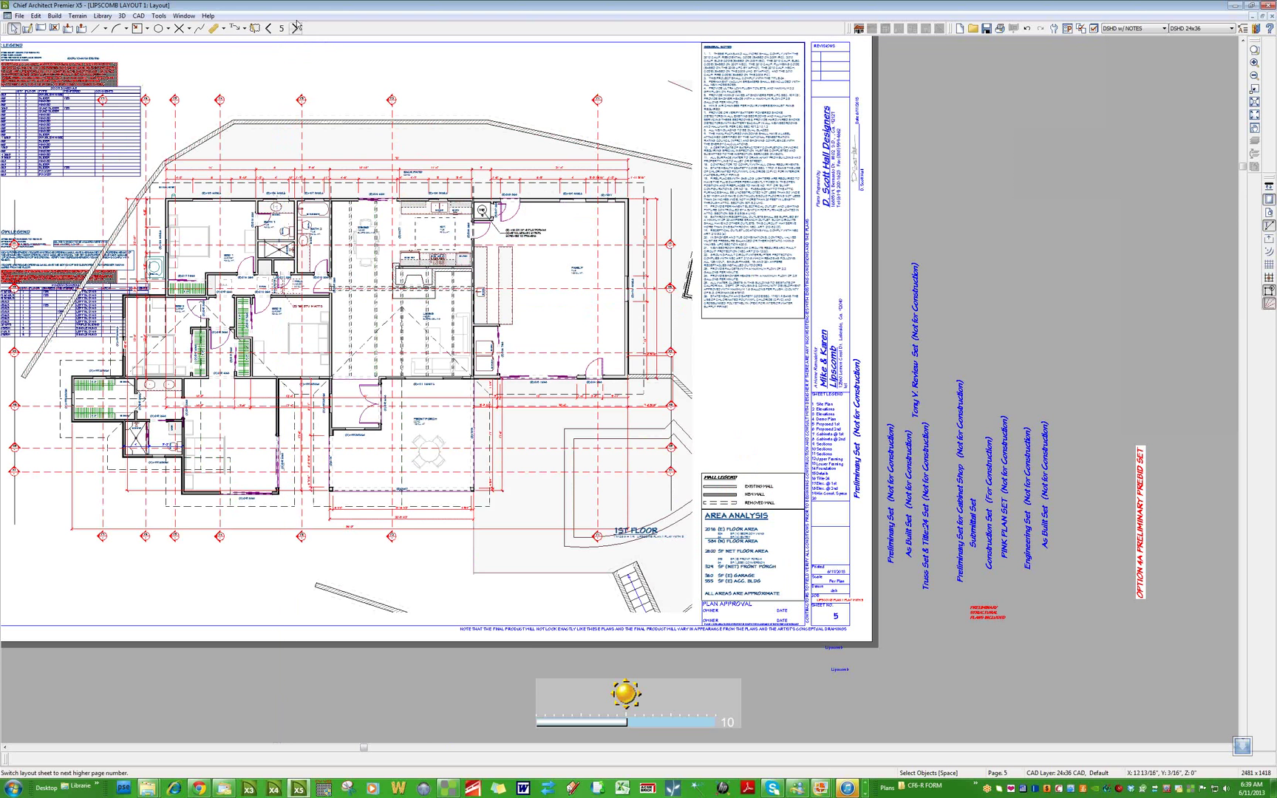
click(295, 28)
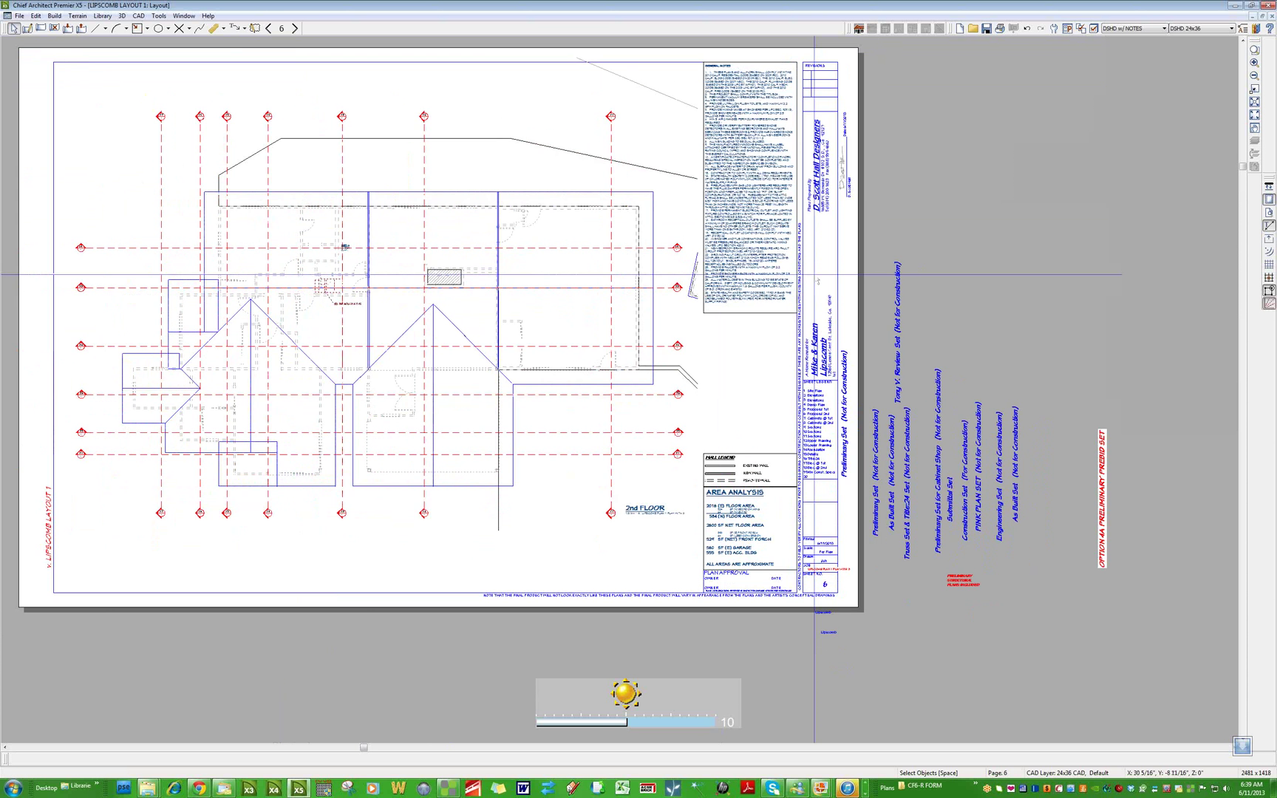
scroll(814, 275, down, 4)
drag(437, 132, 591, 148)
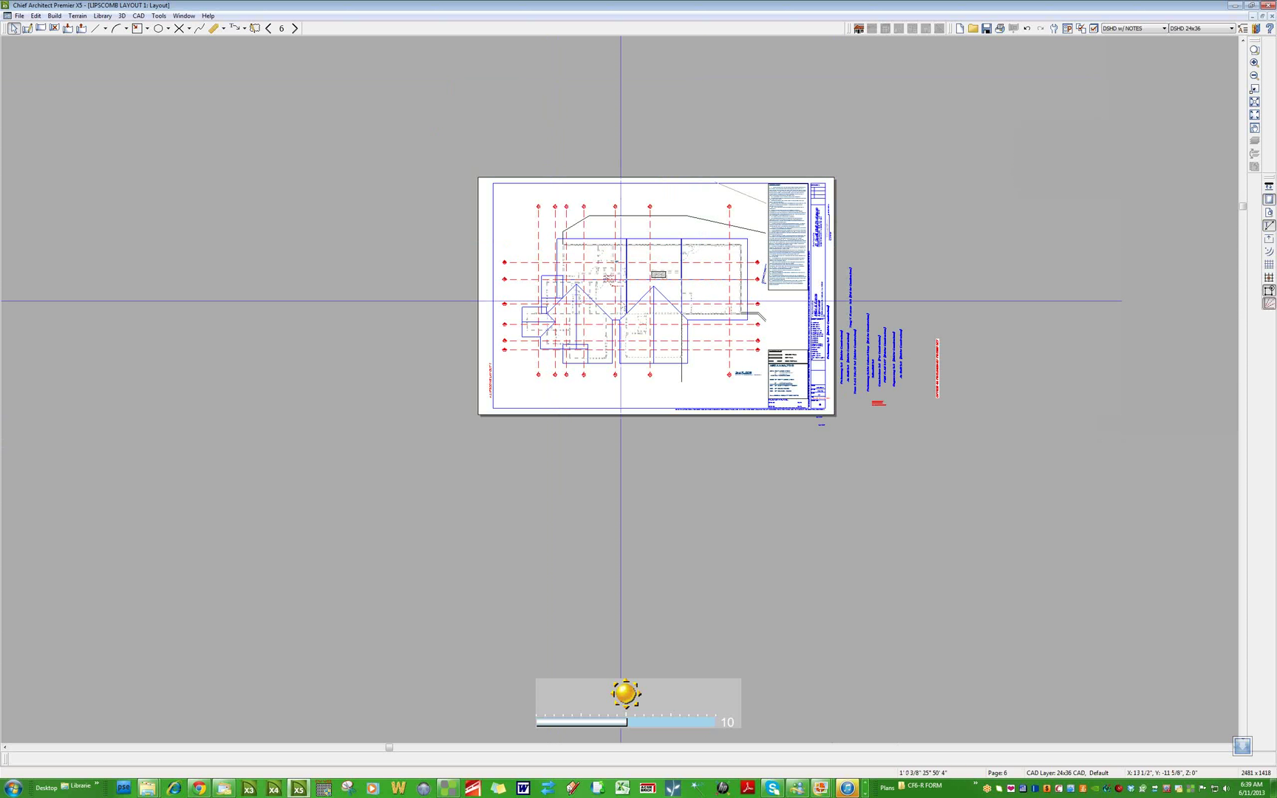
drag(407, 113, 839, 496)
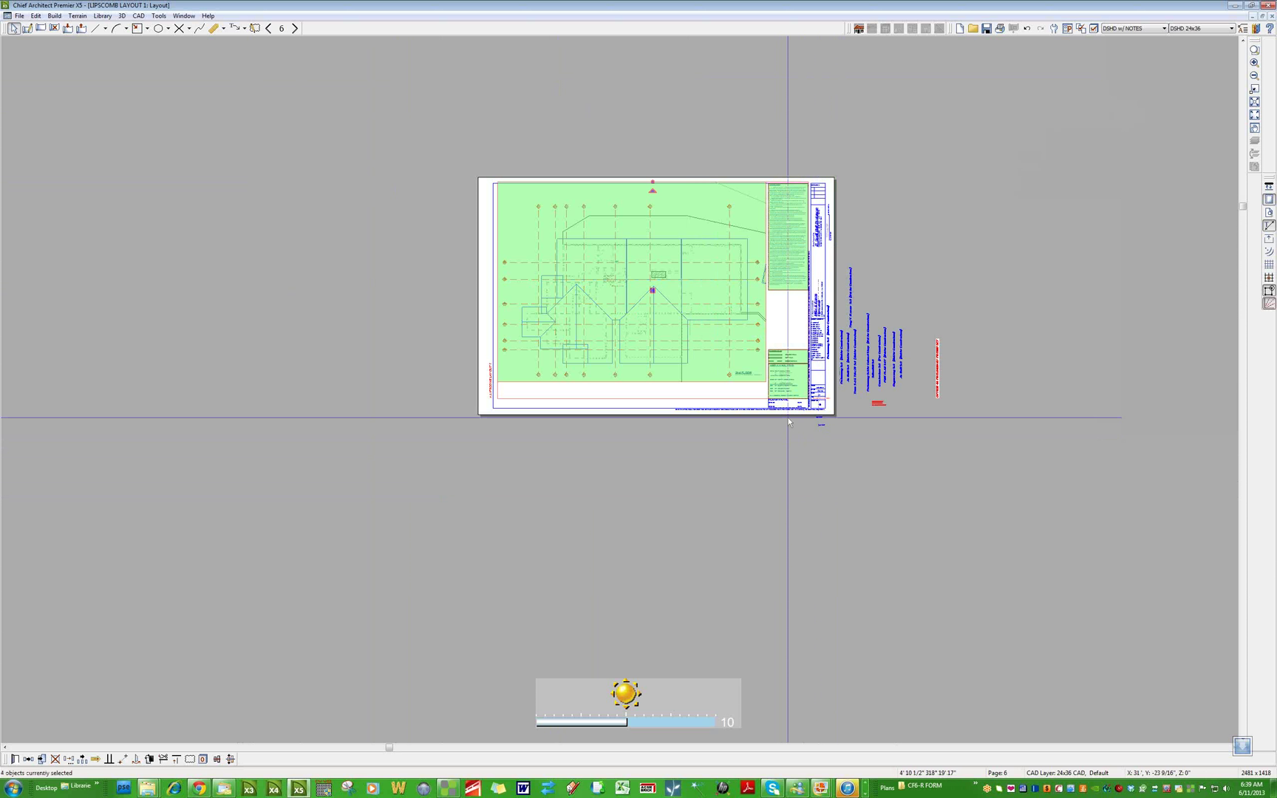
click(71, 763)
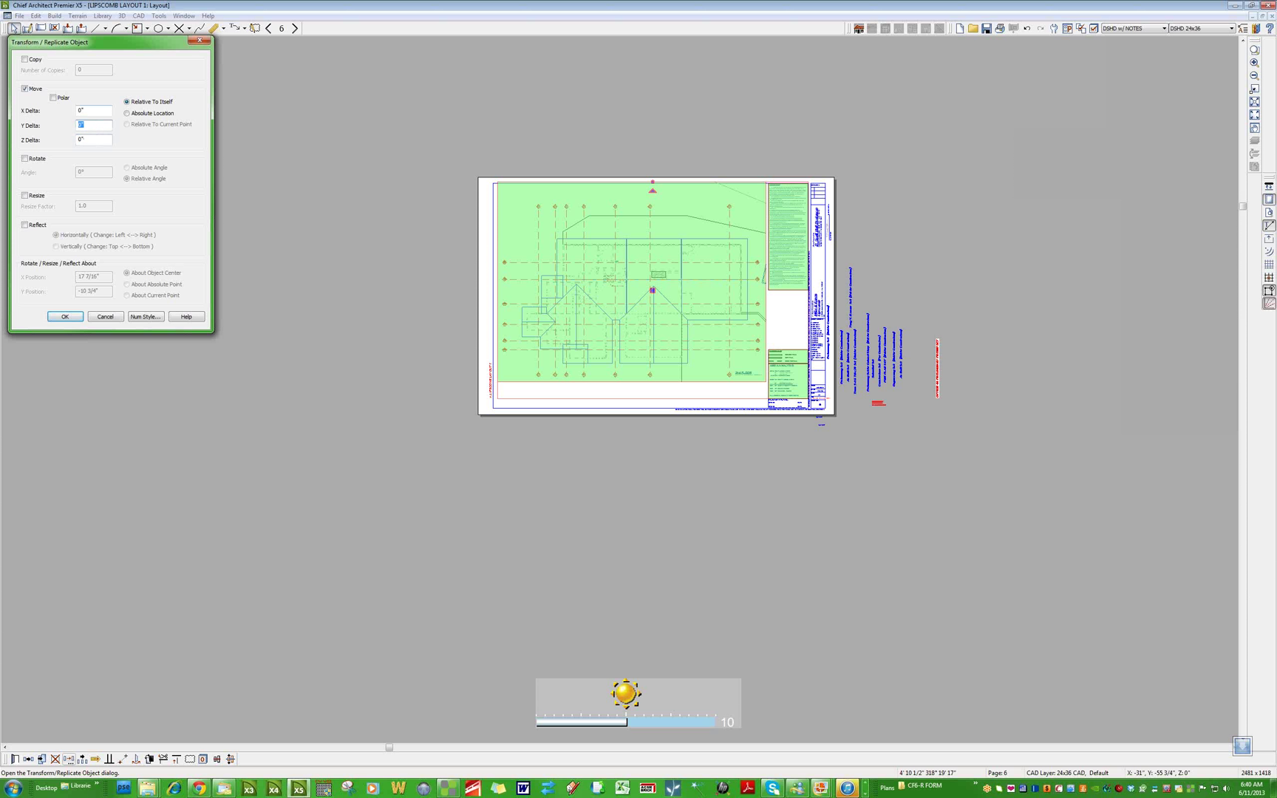
key(Return)
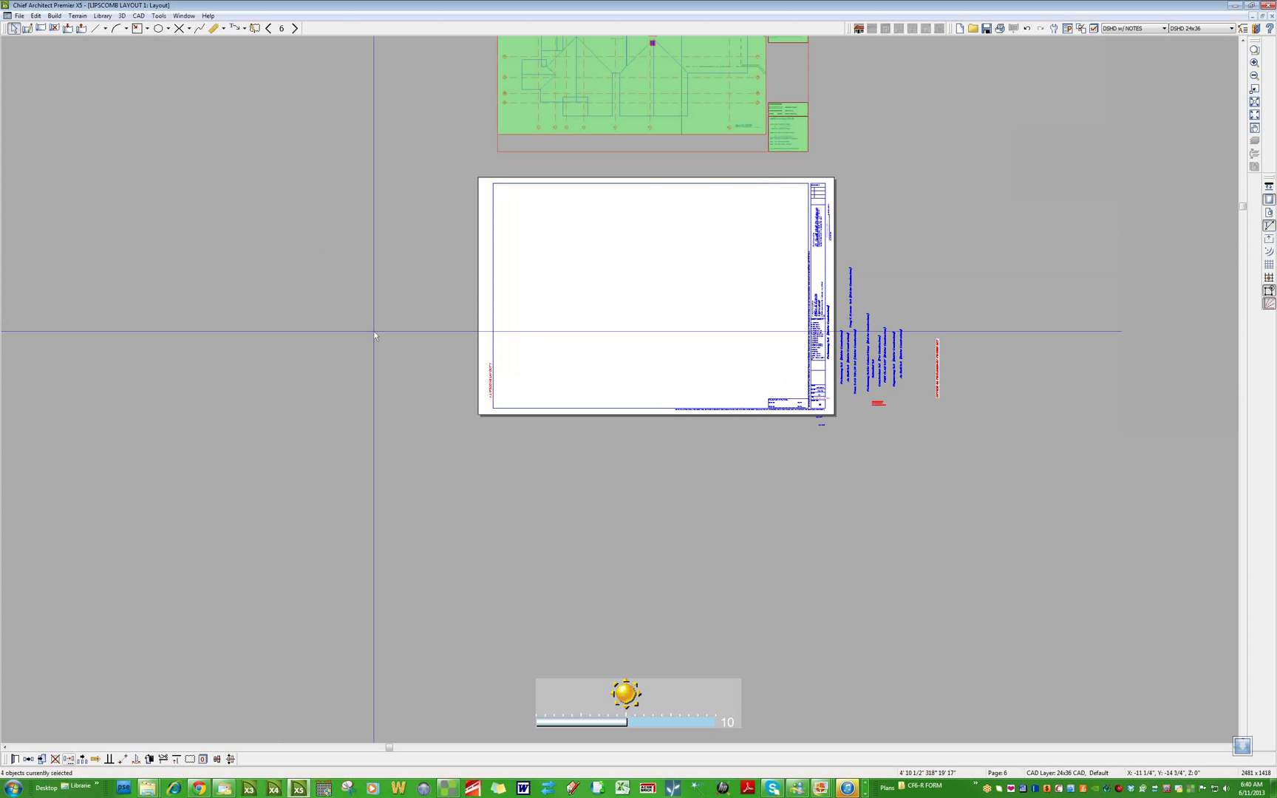
Reassign the moved 2nd floor layout boxes to another layout page and delete the emptied page 6
scroll(492, 461, down, 1)
key(ctrl+e)
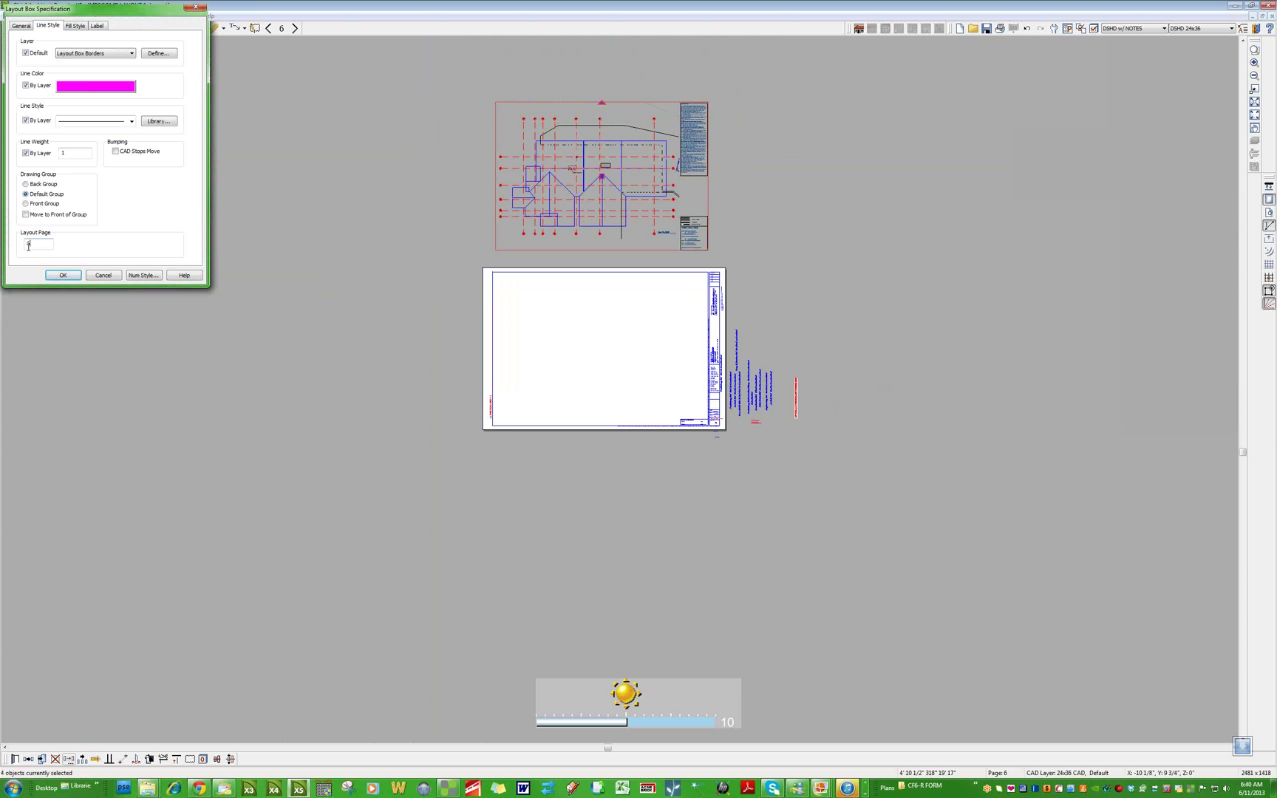
key(Return)
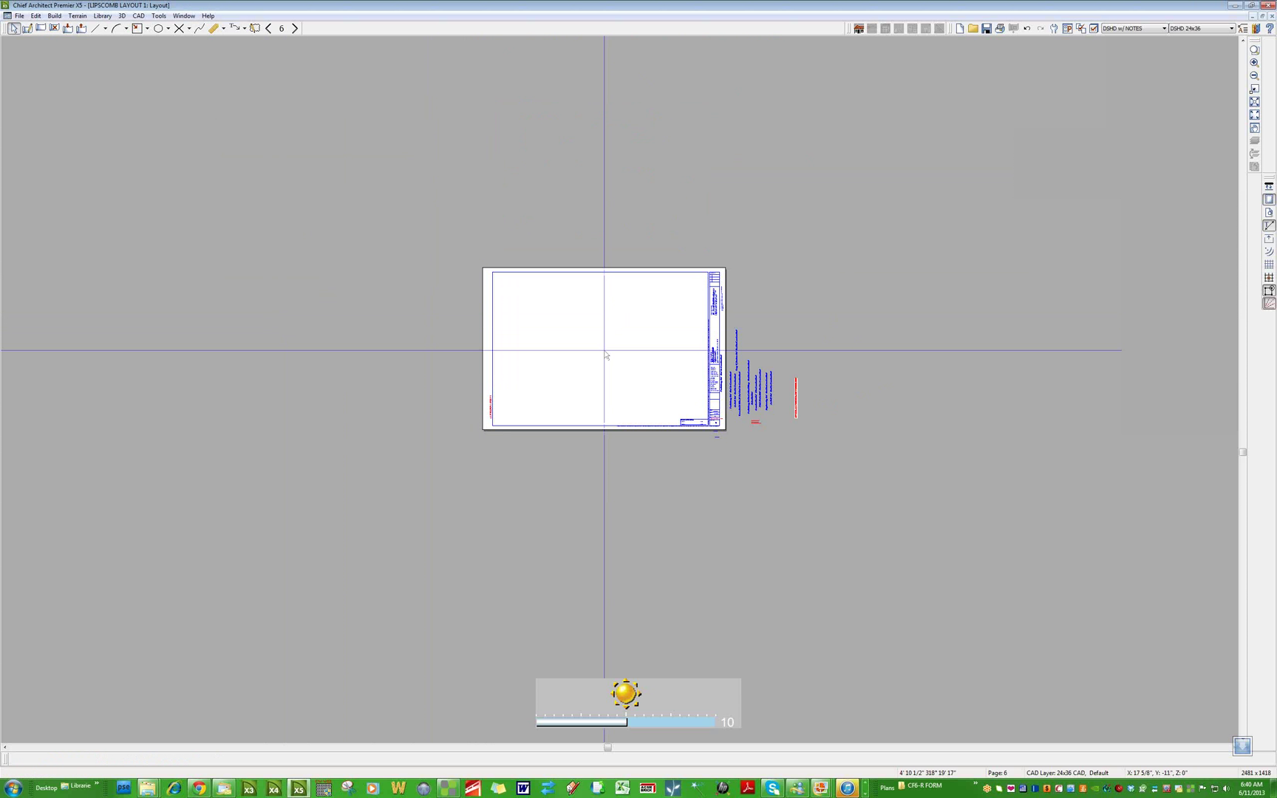
click(159, 16)
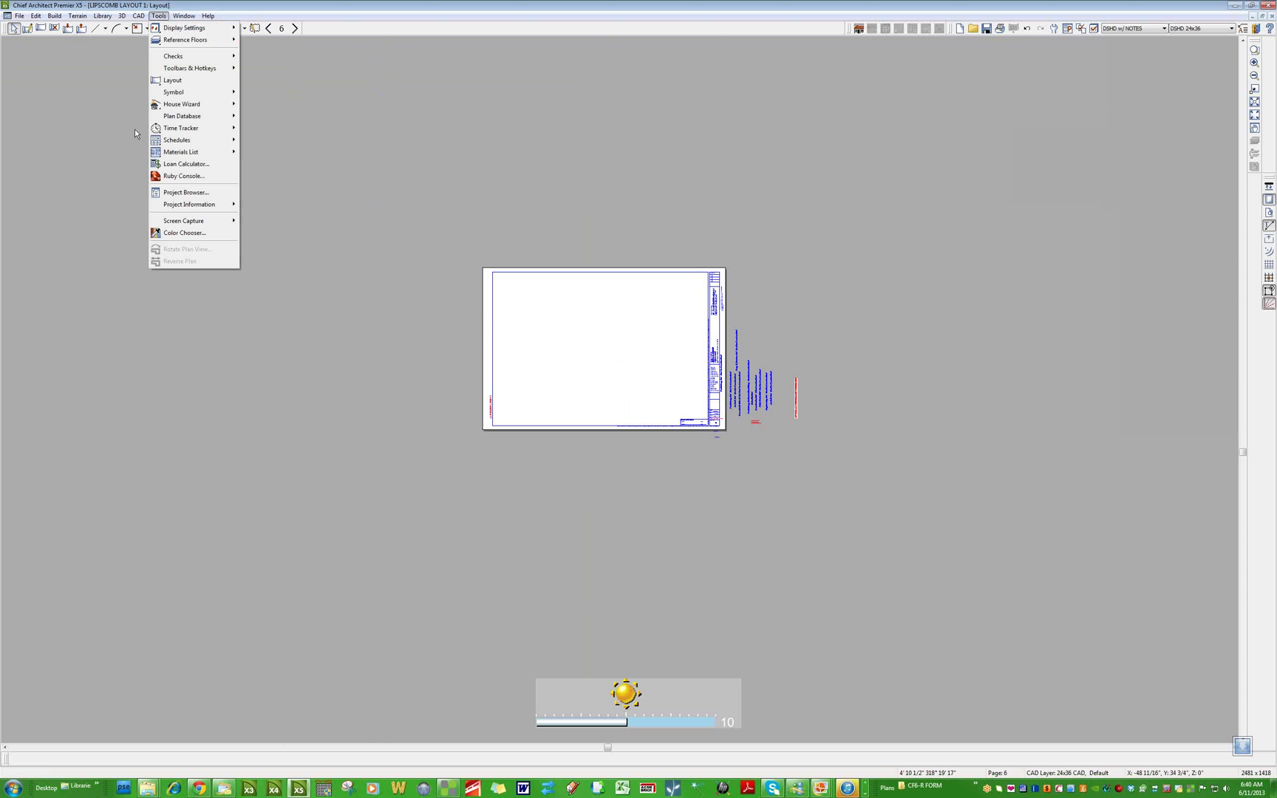
mouse_move(198, 83)
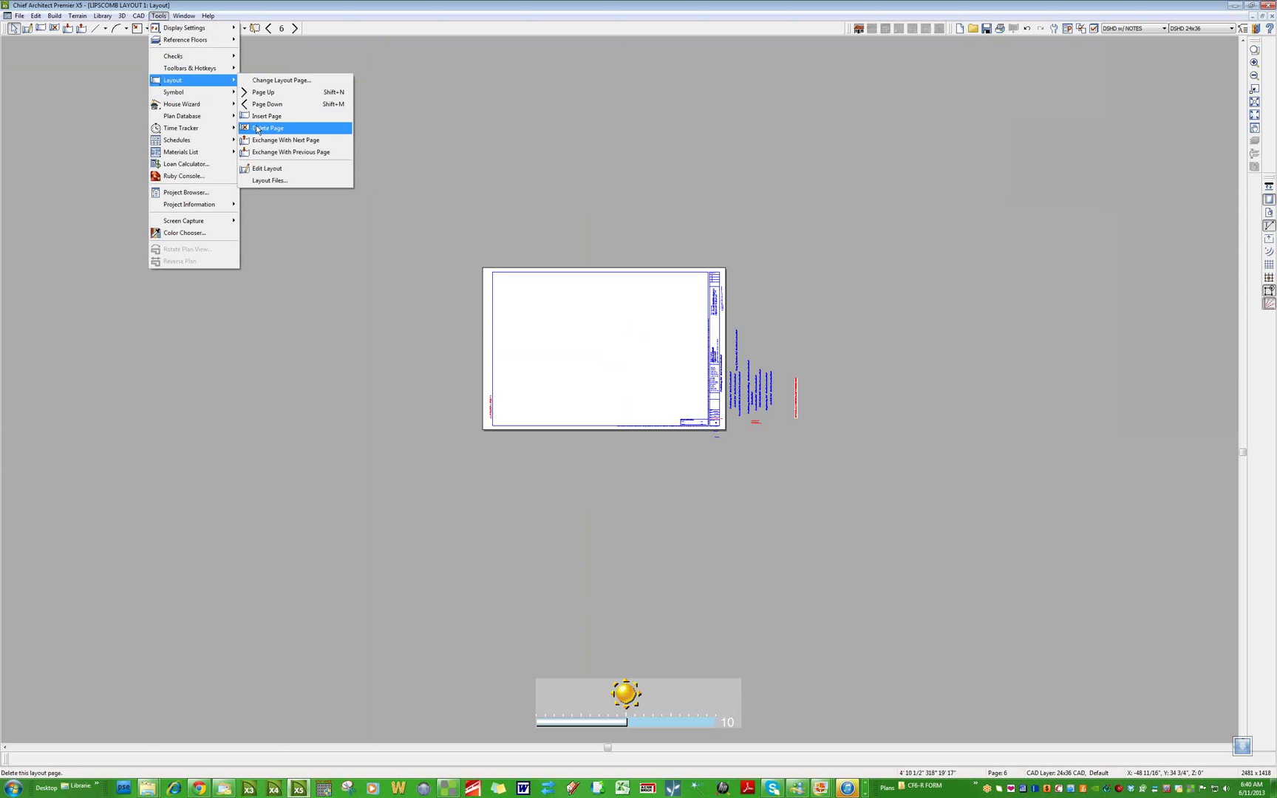
click(259, 117)
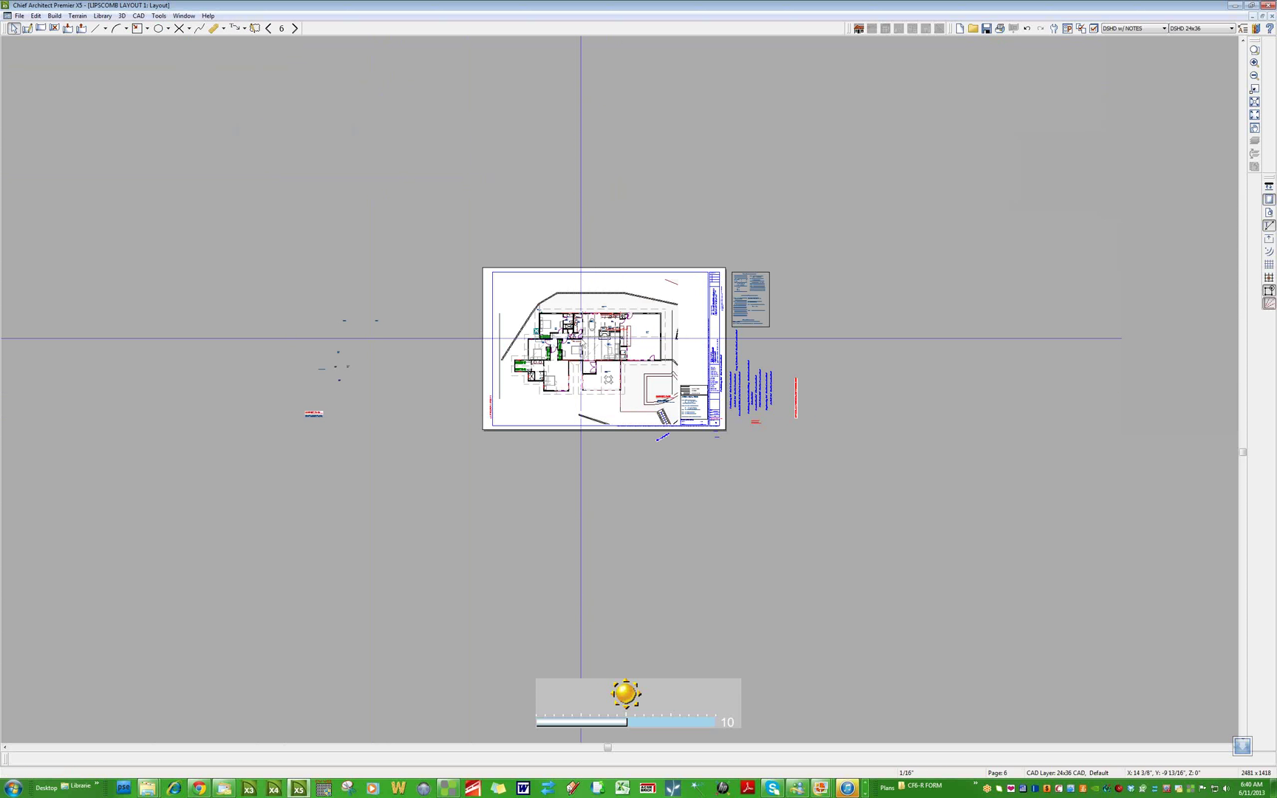
On layout page 7, move the 2nd floor cabinet plan off the sheet with a Y delta of 25
scroll(581, 338, up, 3)
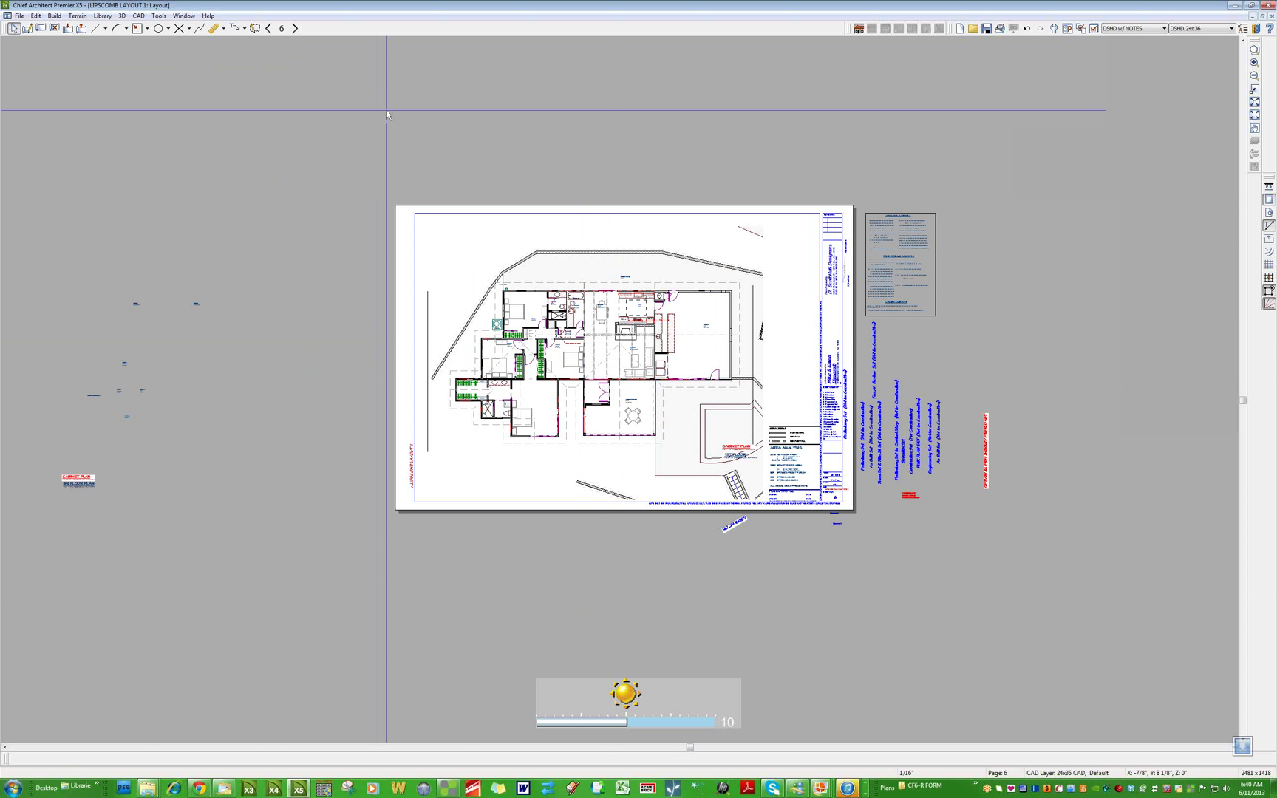
click(295, 28)
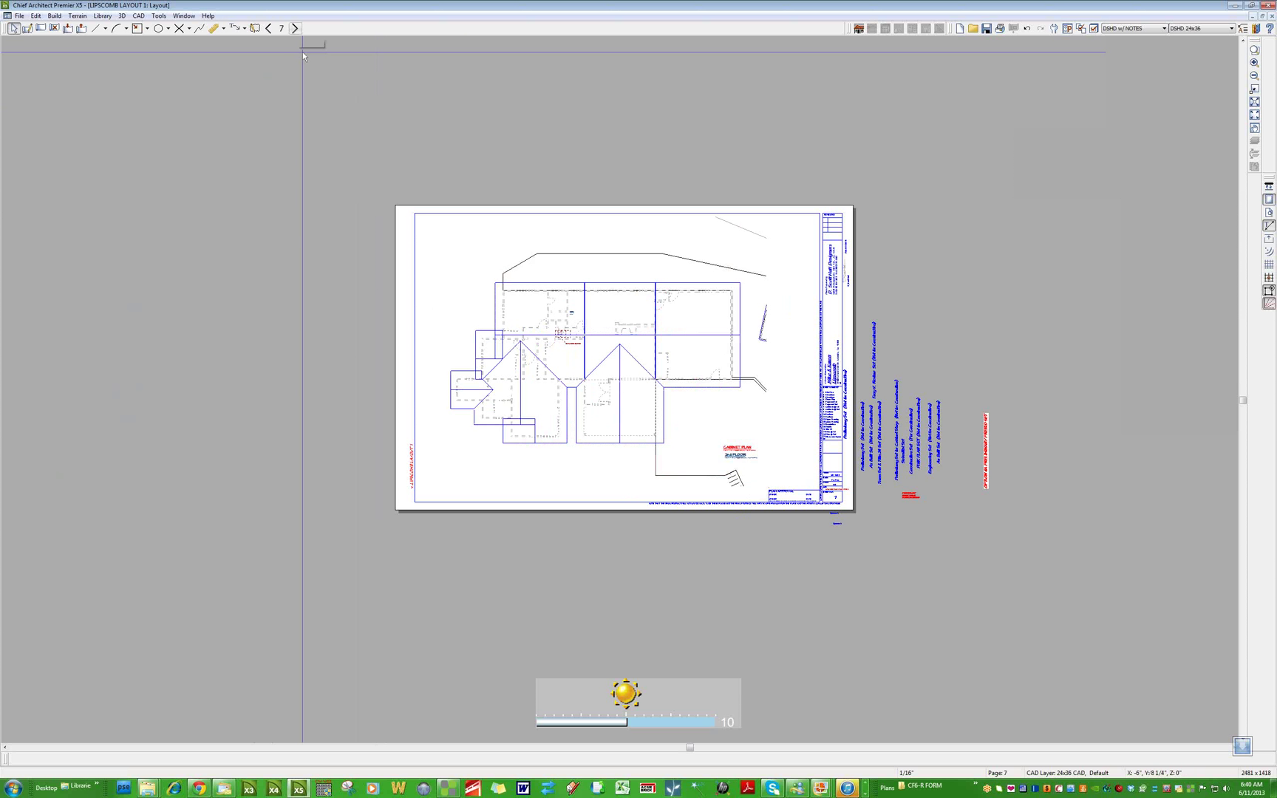
drag(295, 146, 813, 526)
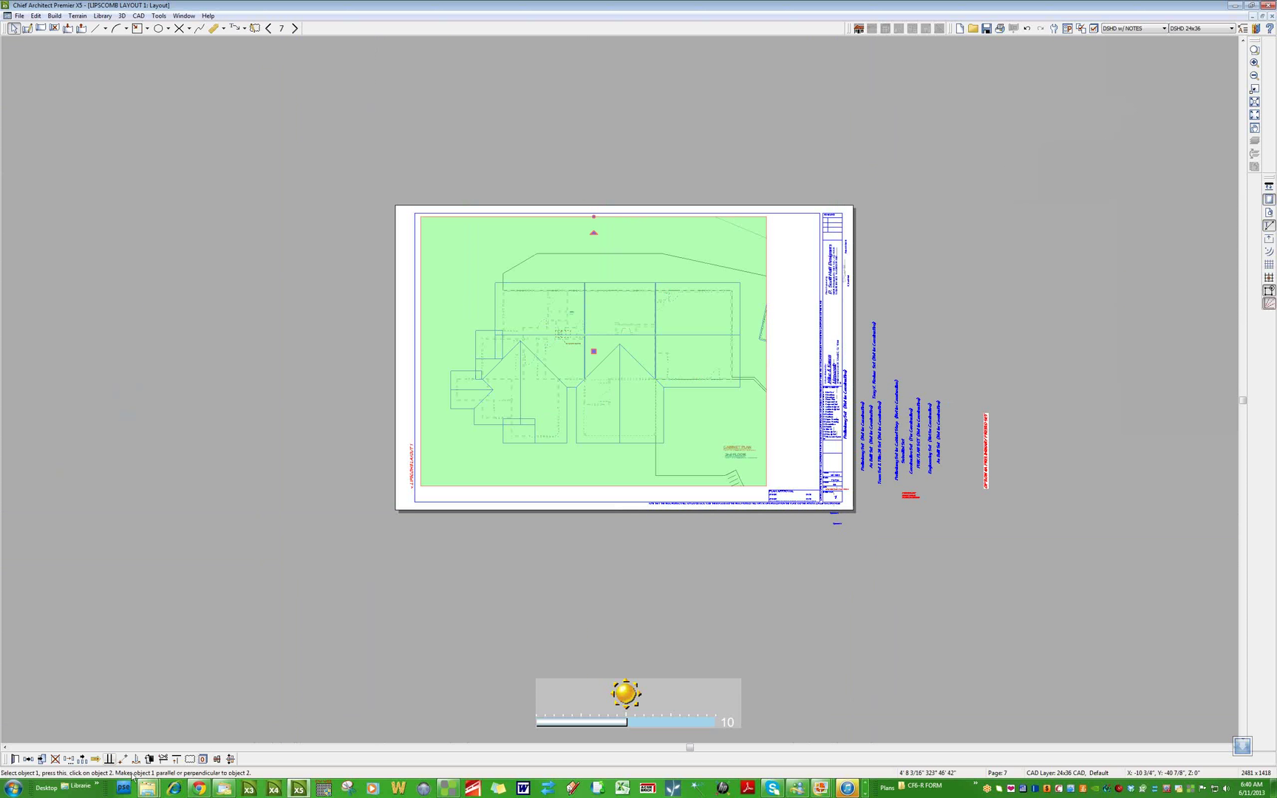
click(68, 759)
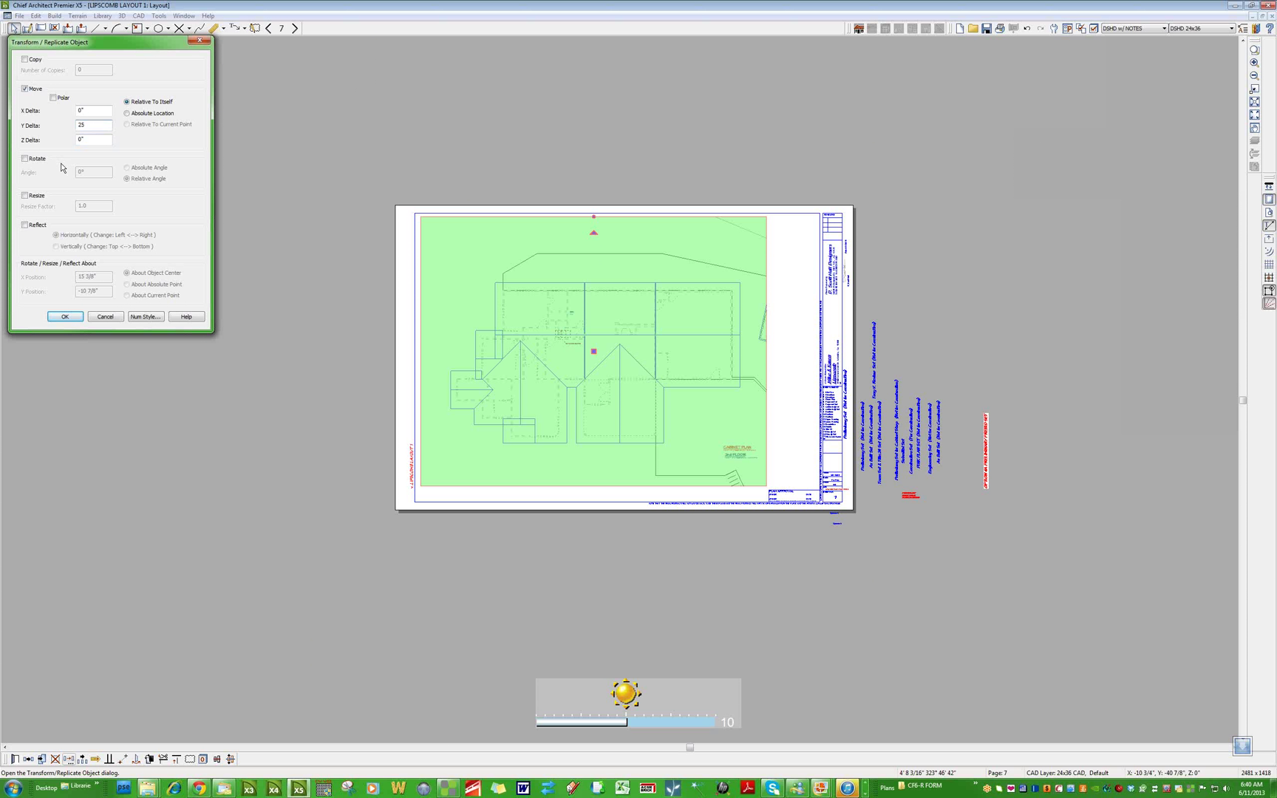
key(Return)
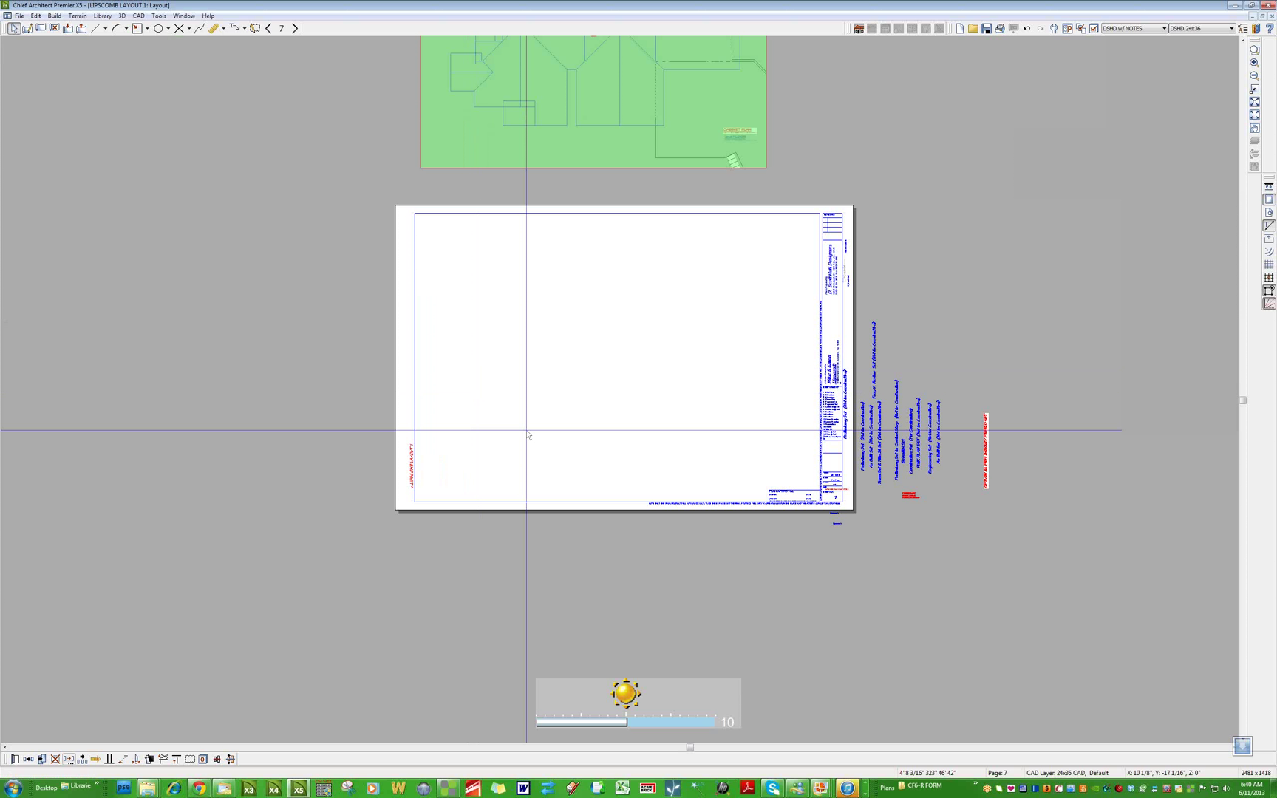
Reassign the moved cabinet plan layout box to another layout page and delete the emptied page 7
key(ctrl+e)
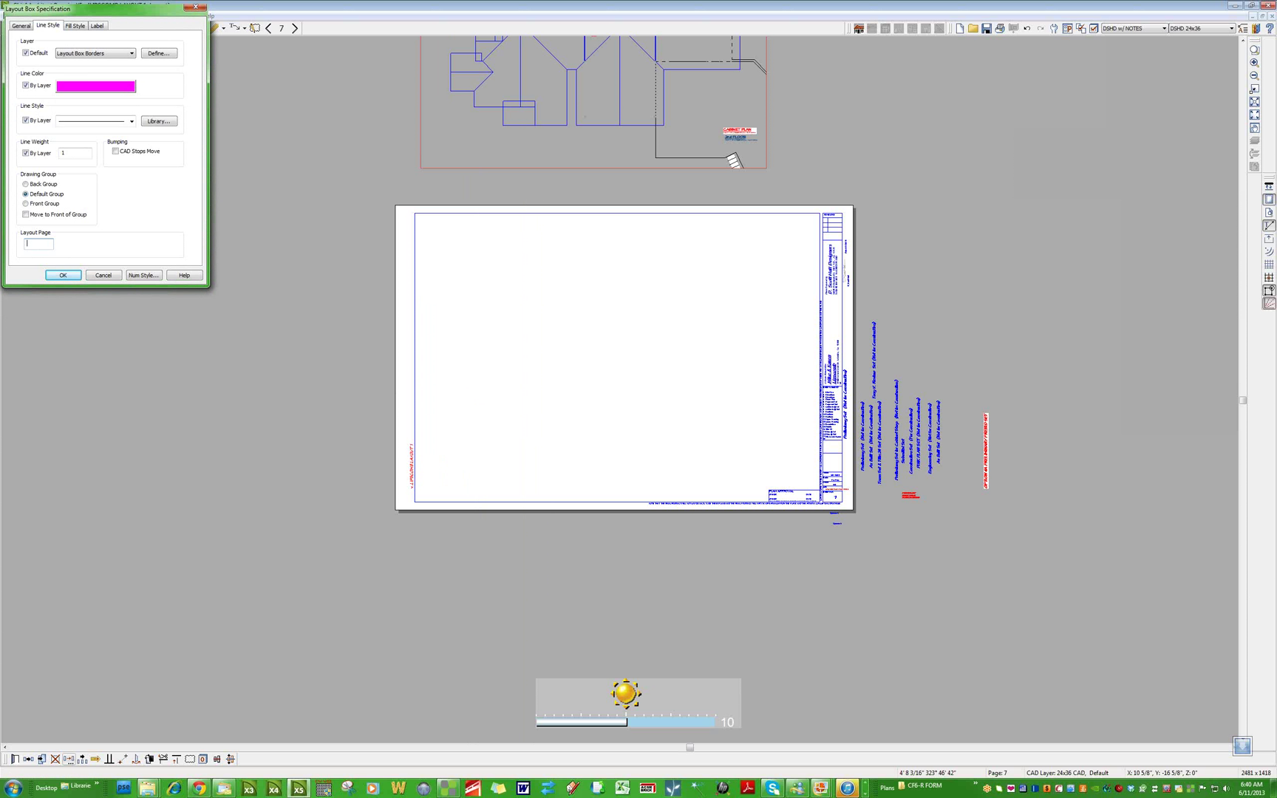
key(Return)
click(159, 15)
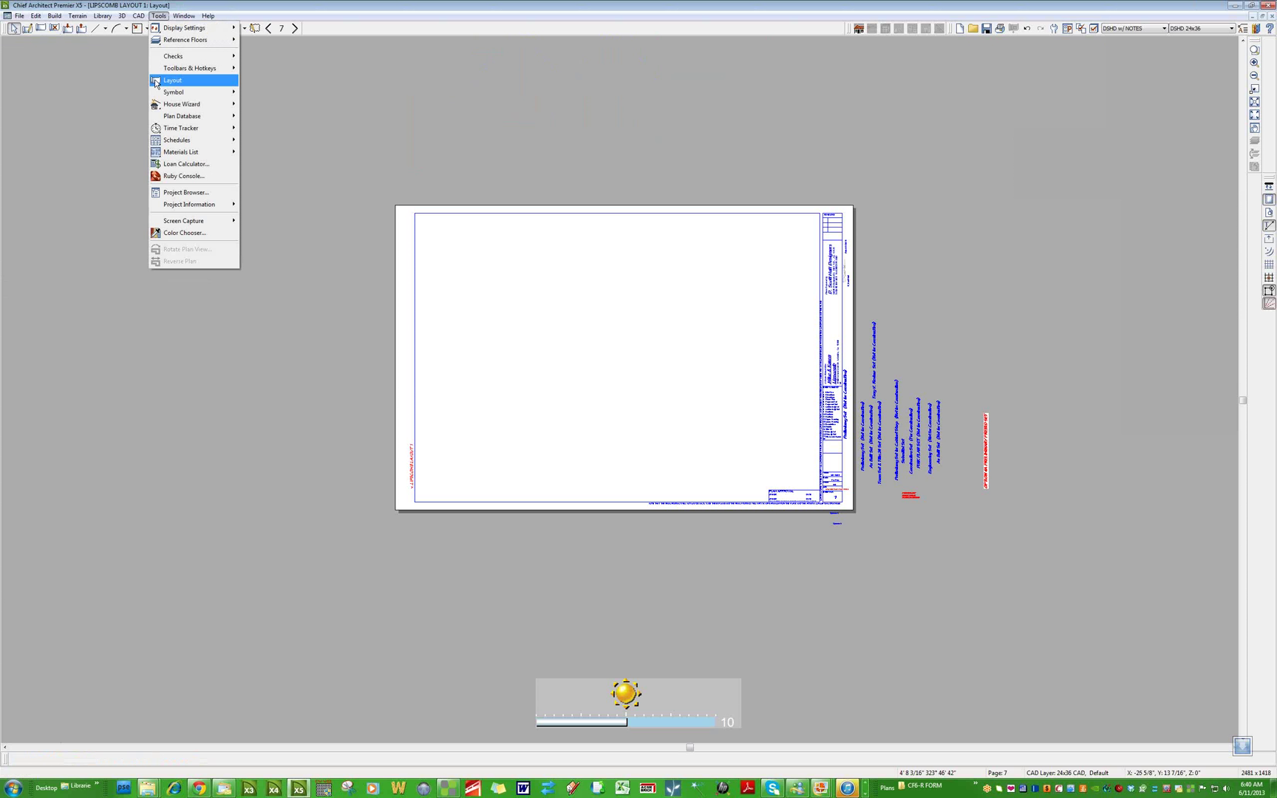
mouse_move(159, 83)
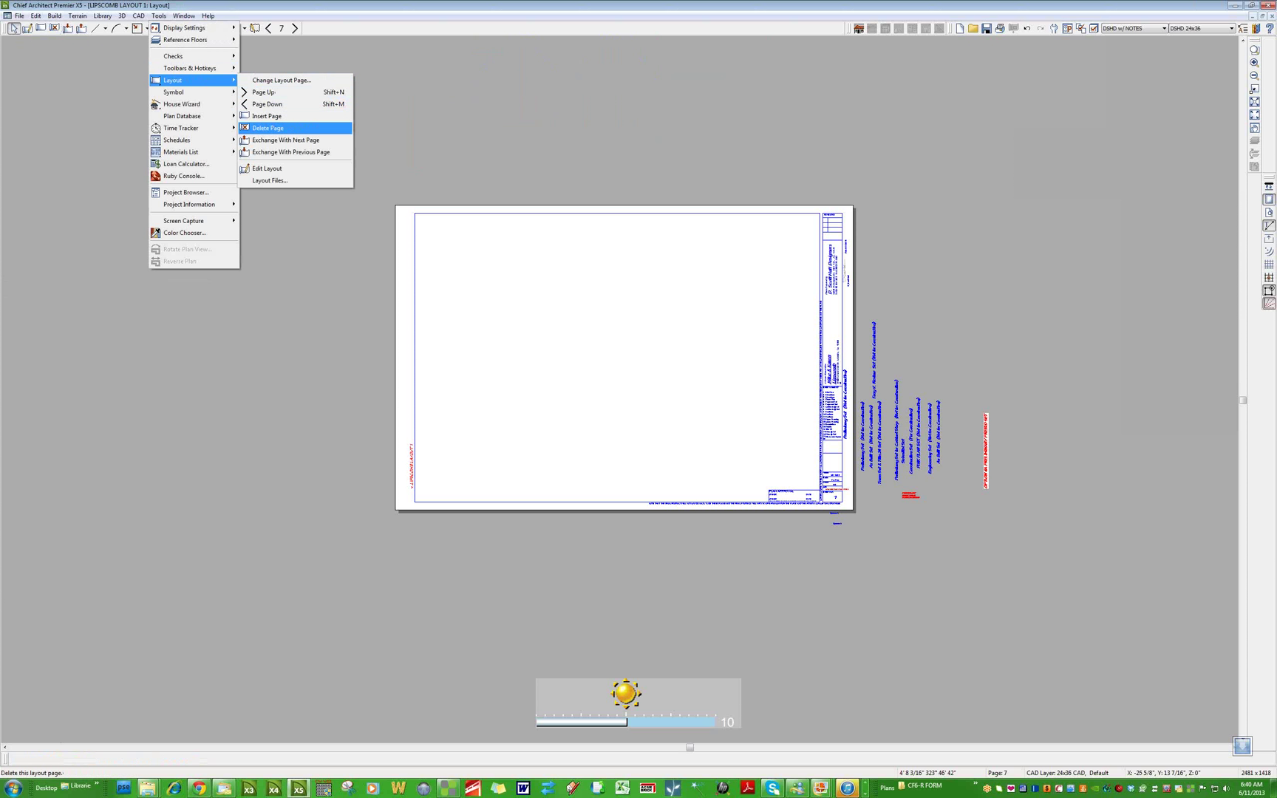
click(269, 128)
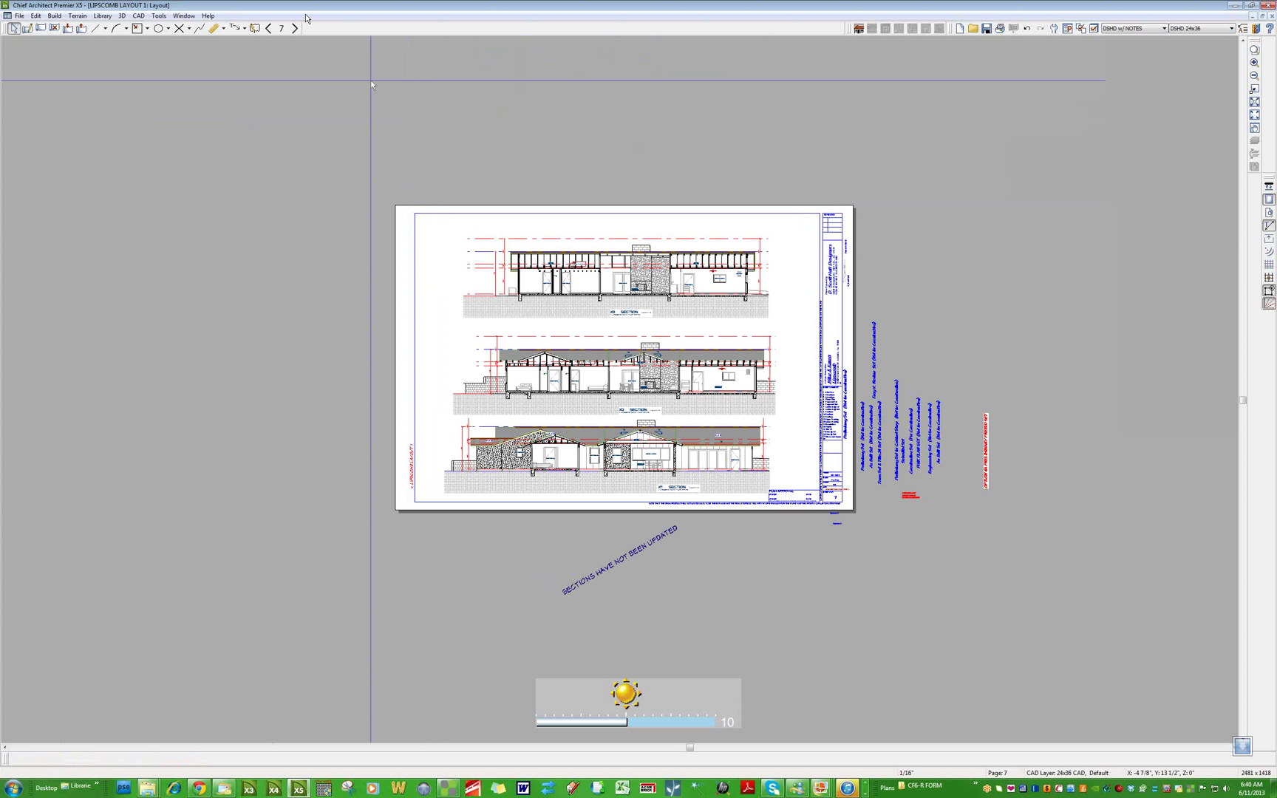
Go to layout page 10 and move the framing plan with its details and notes above the sheet with a Y delta of 25
click(295, 28)
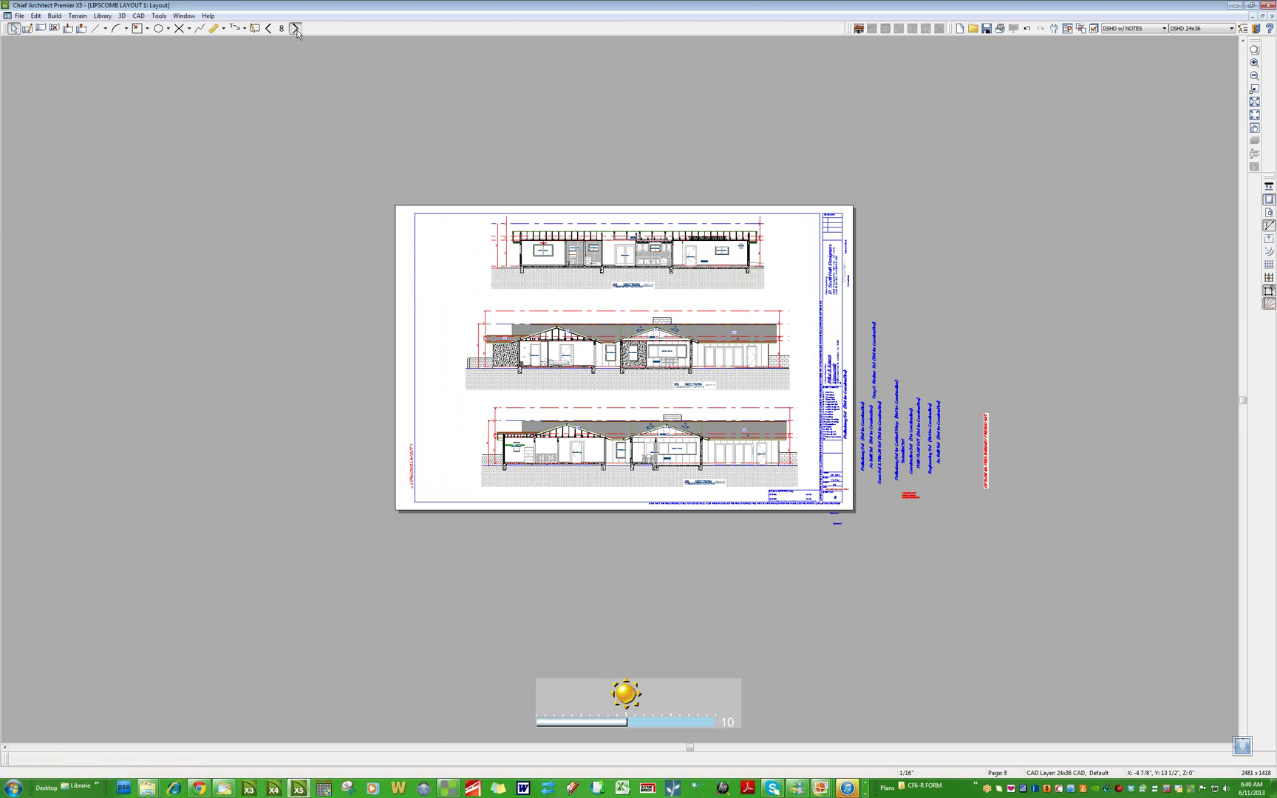
click(295, 28)
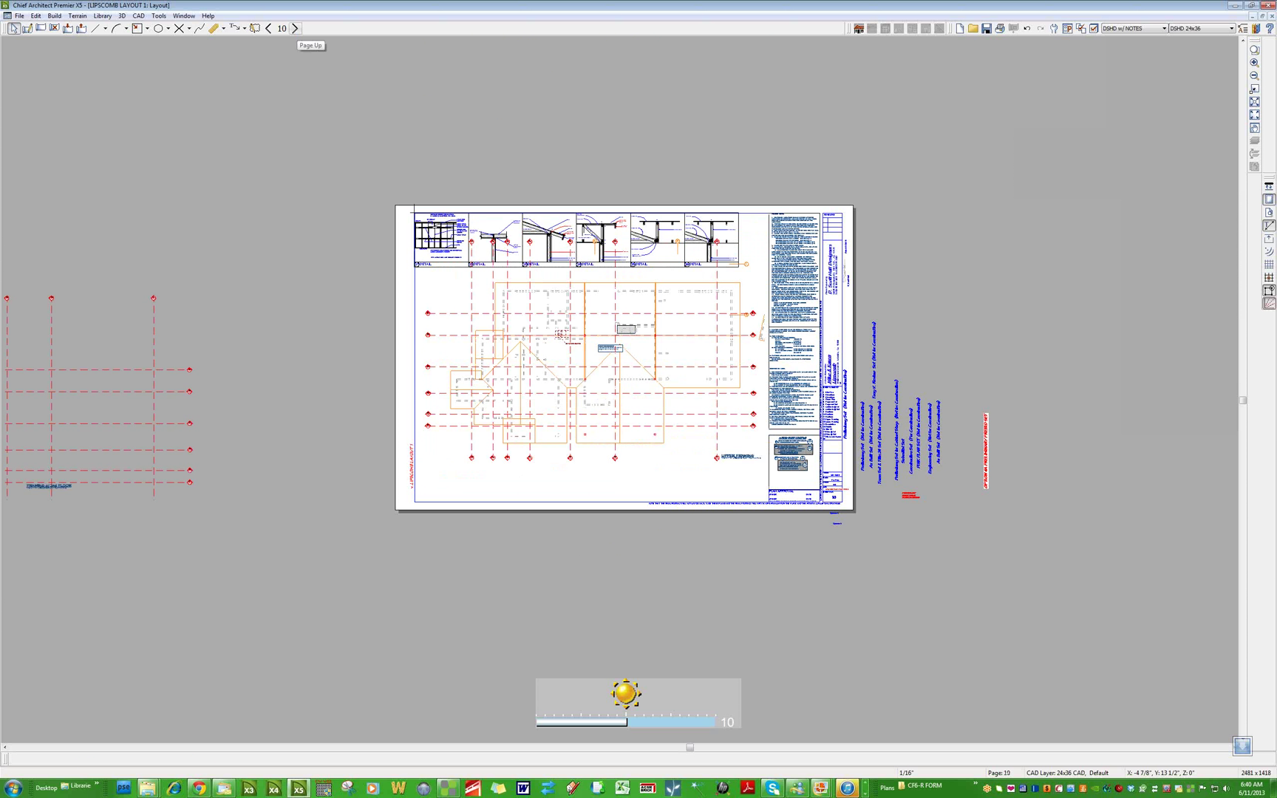
drag(344, 177, 876, 582)
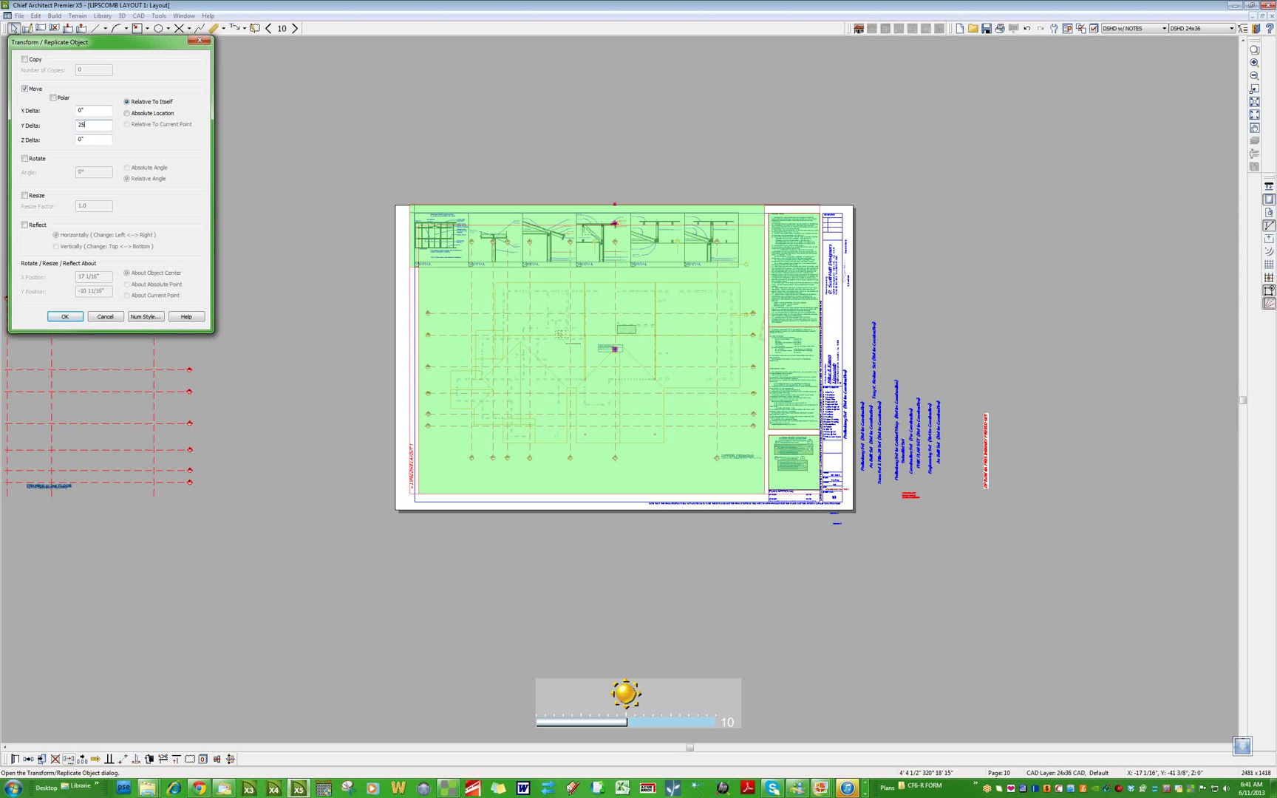
key(Return)
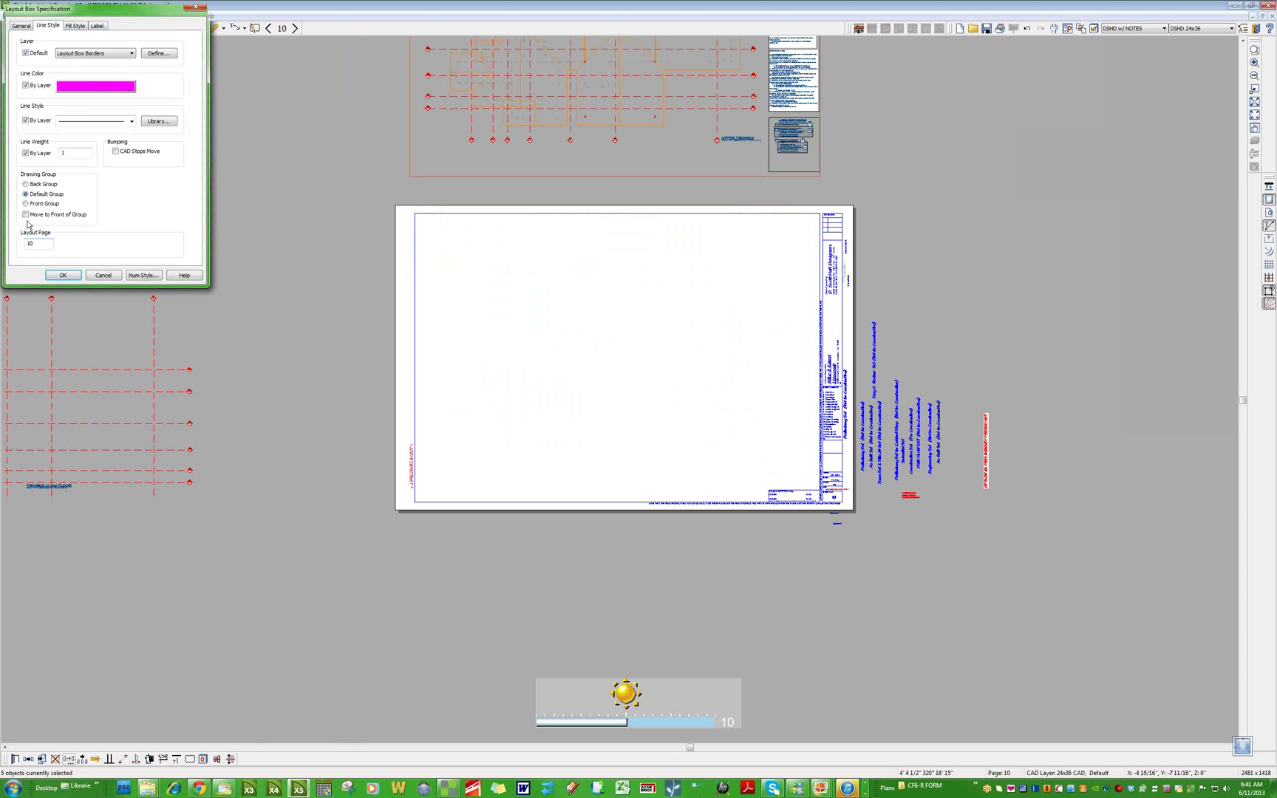
Move the separate grid-line layout box beside the sheet up level with the moved framing plan
click(102, 274)
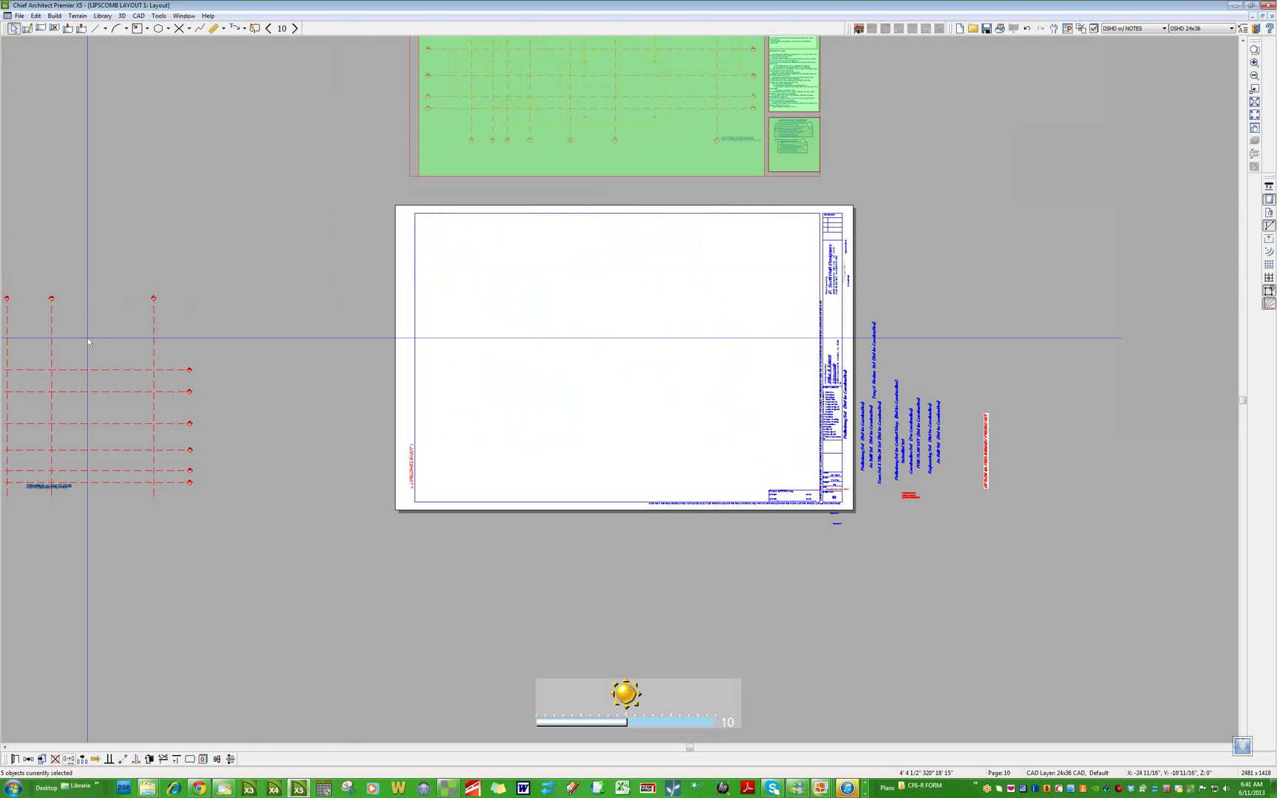
scroll(179, 386, down, 3)
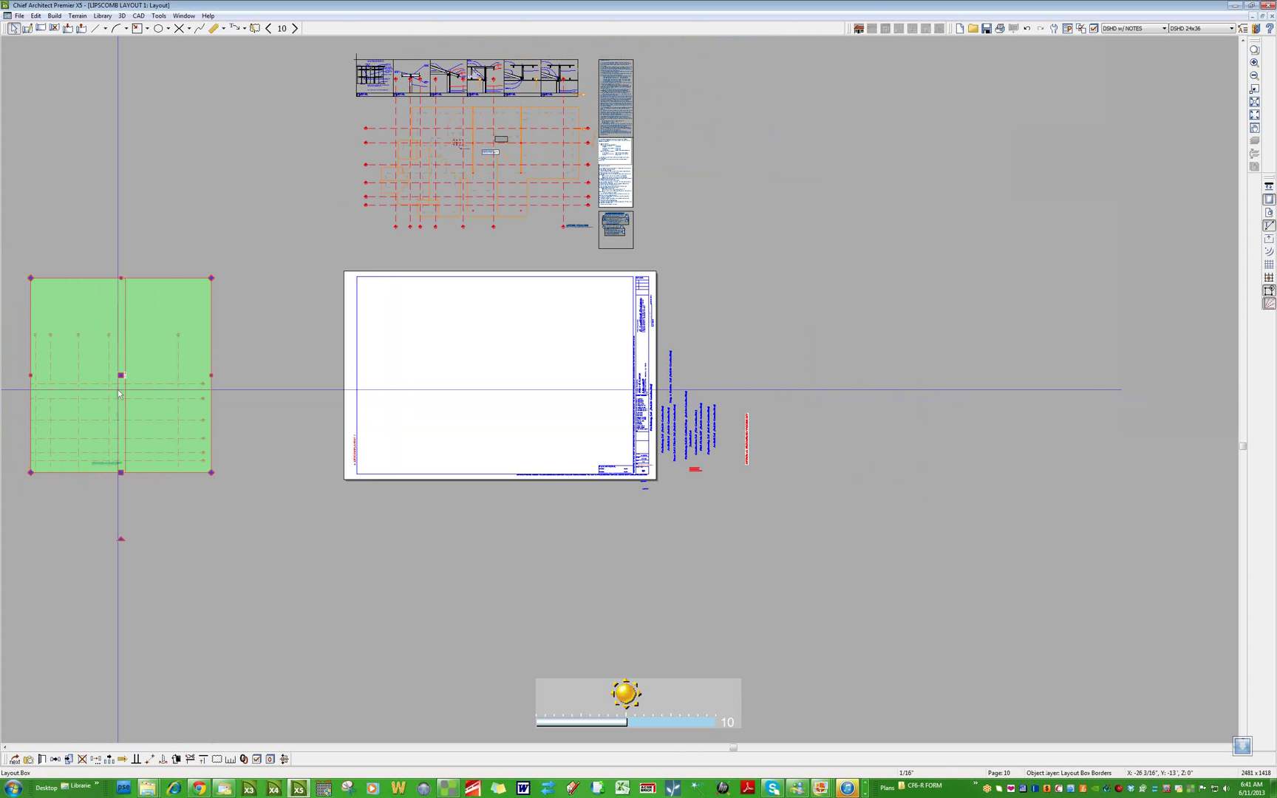
drag(122, 374, 121, 156)
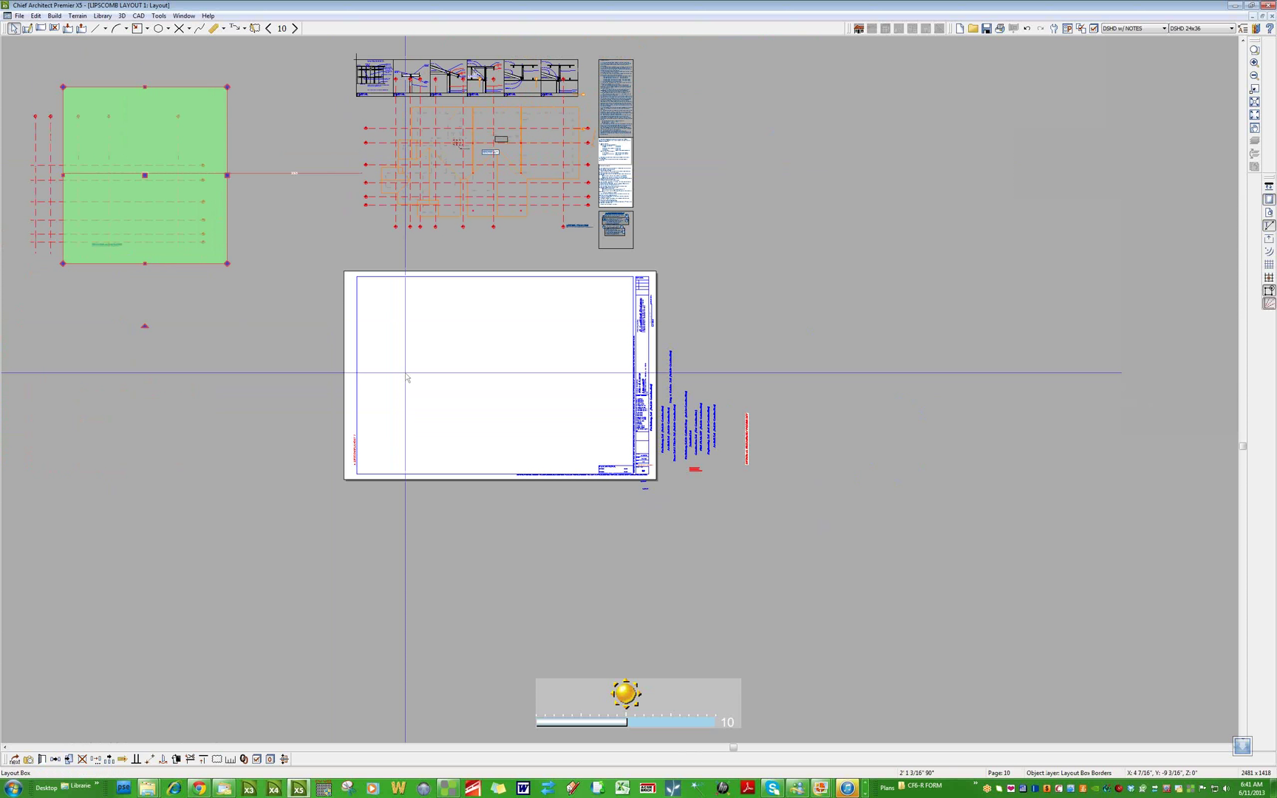
scroll(333, 322, down, 3)
click(32, 279)
Reassign all the moved page 10 layout boxes to the following layout page and delete the emptied page 10
drag(71, 71, 692, 526)
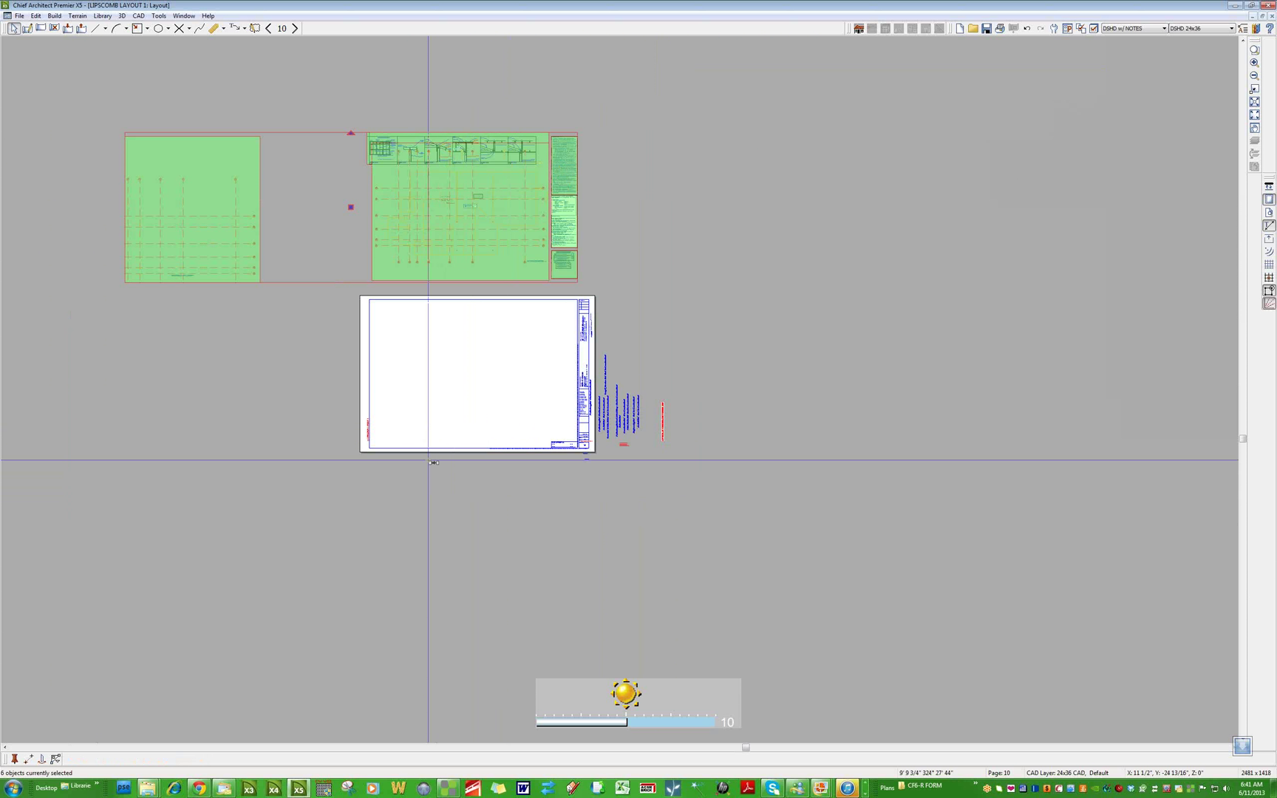
click(423, 437)
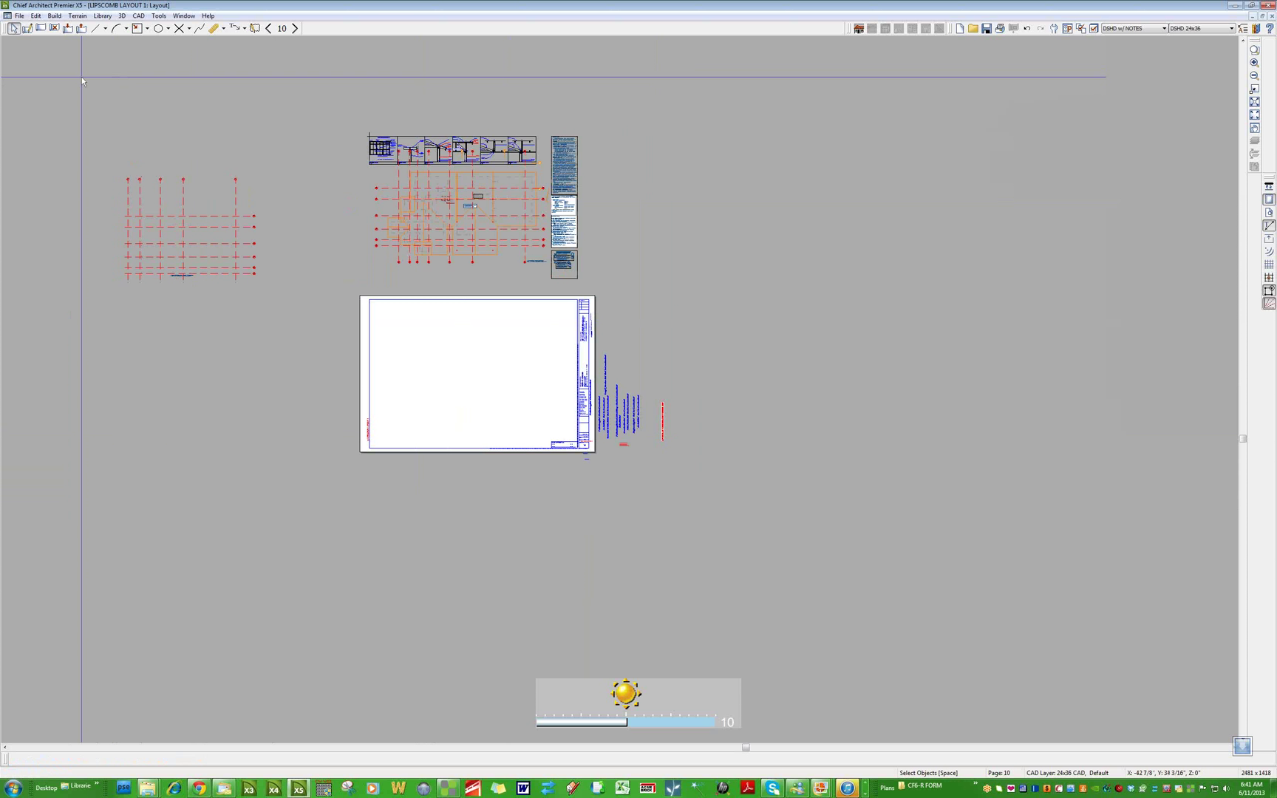
drag(83, 77, 792, 545)
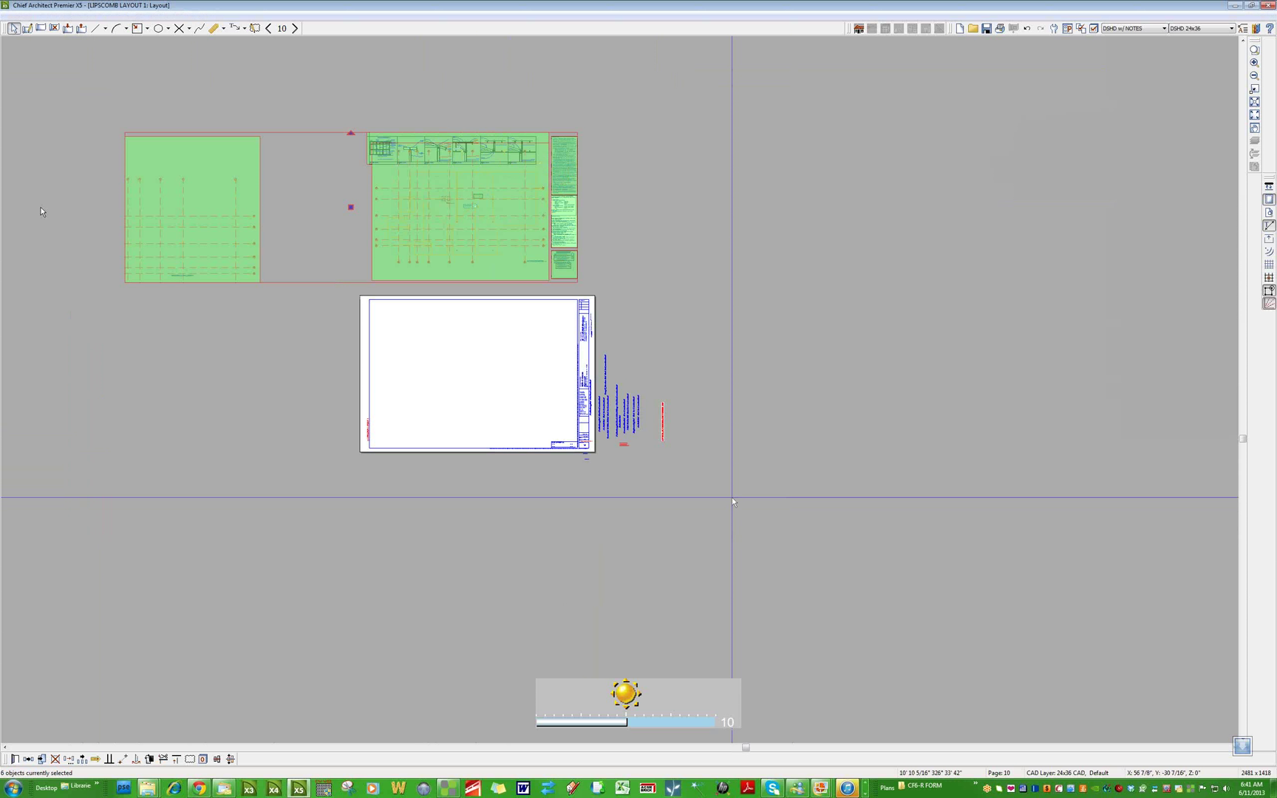
key(ctrl+e)
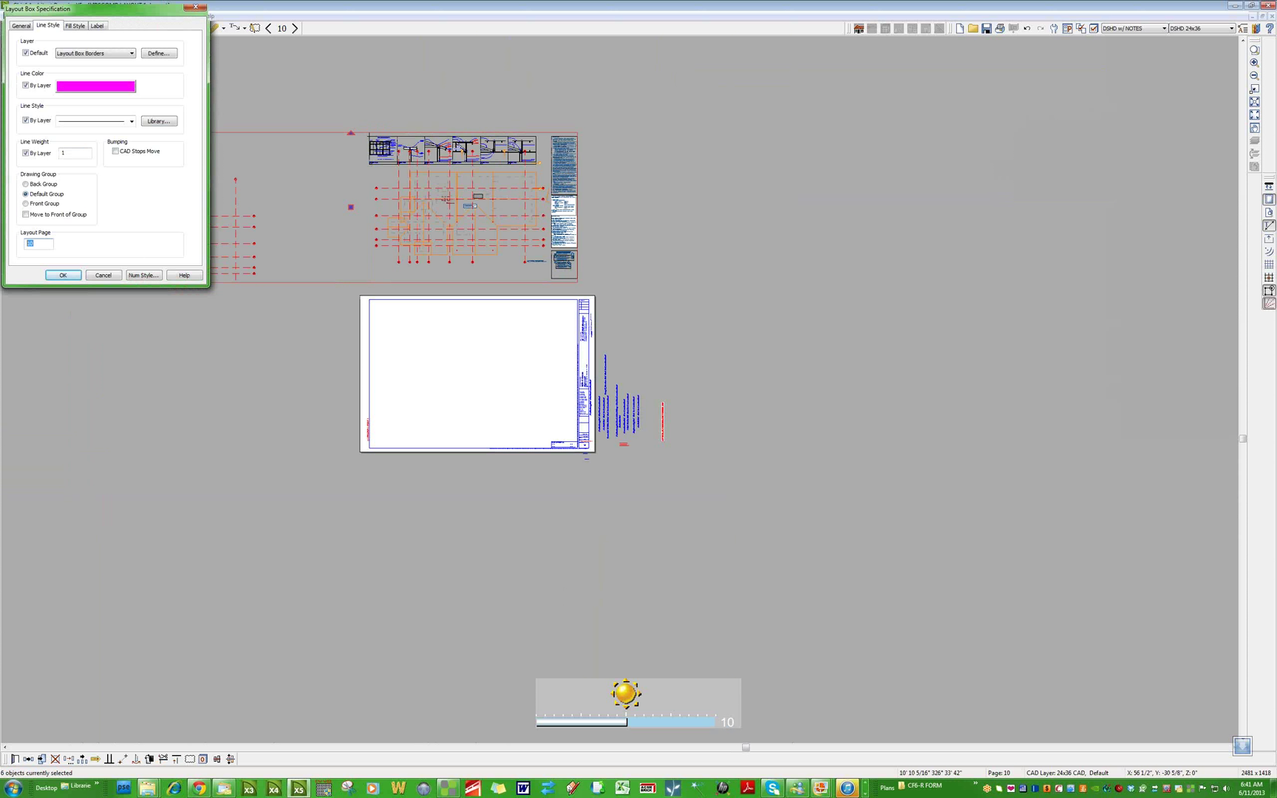
key(Return)
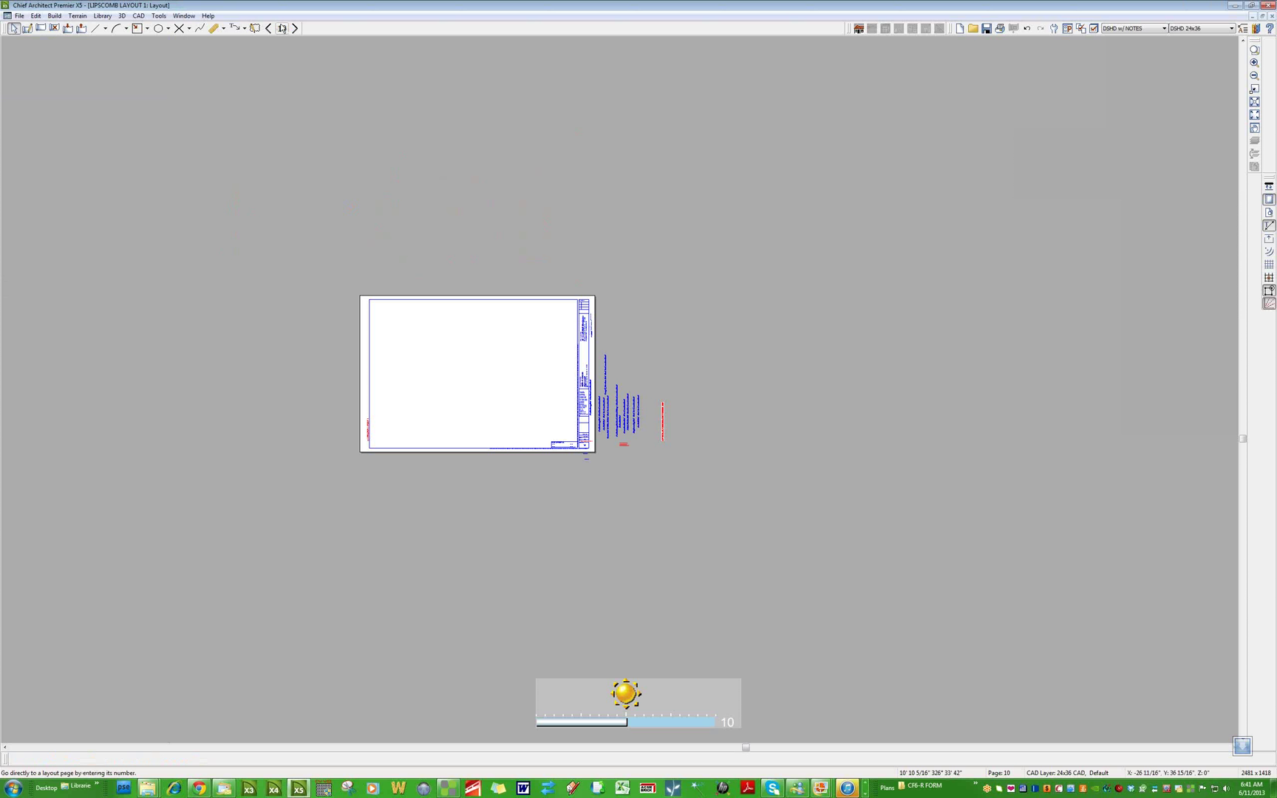
click(159, 17)
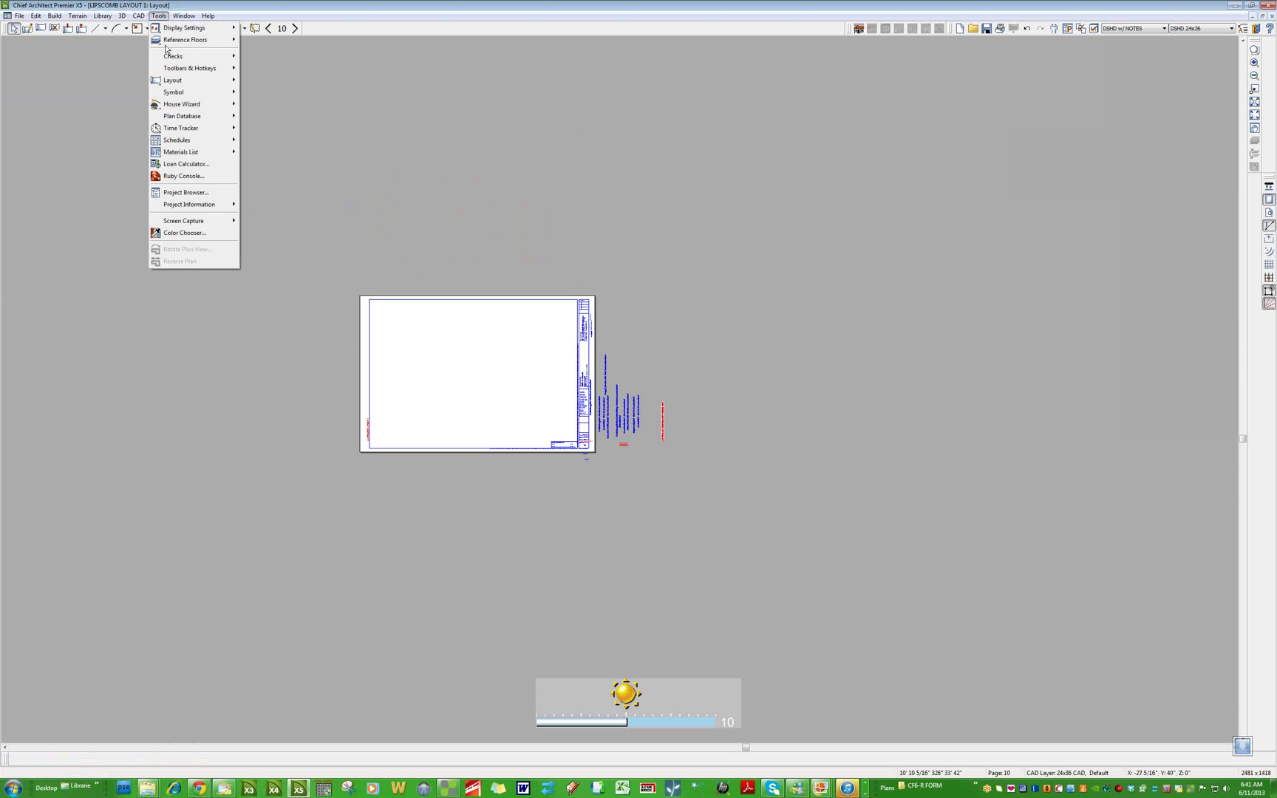
mouse_move(177, 80)
click(277, 128)
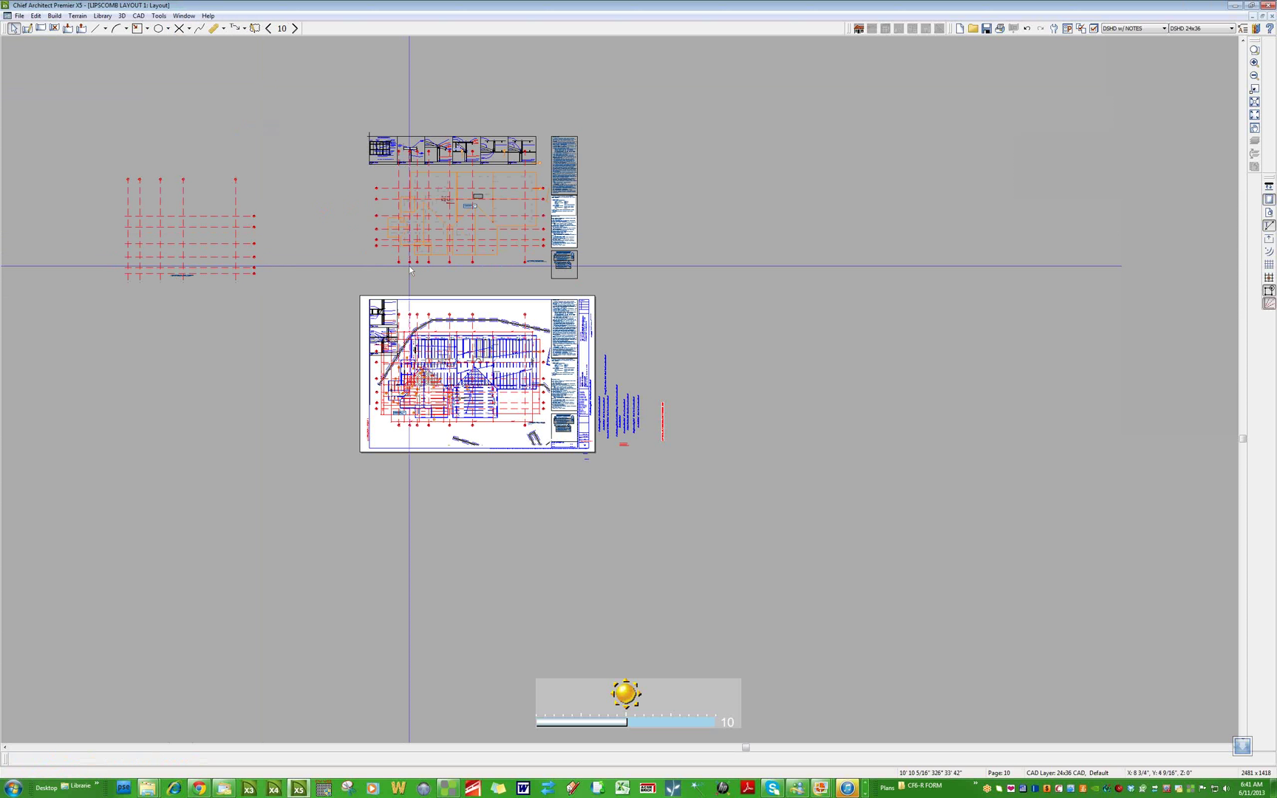
Inspect the layout boxes now on page 10 and review layout pages 11 through 15 for remaining unneeded views
click(190, 234)
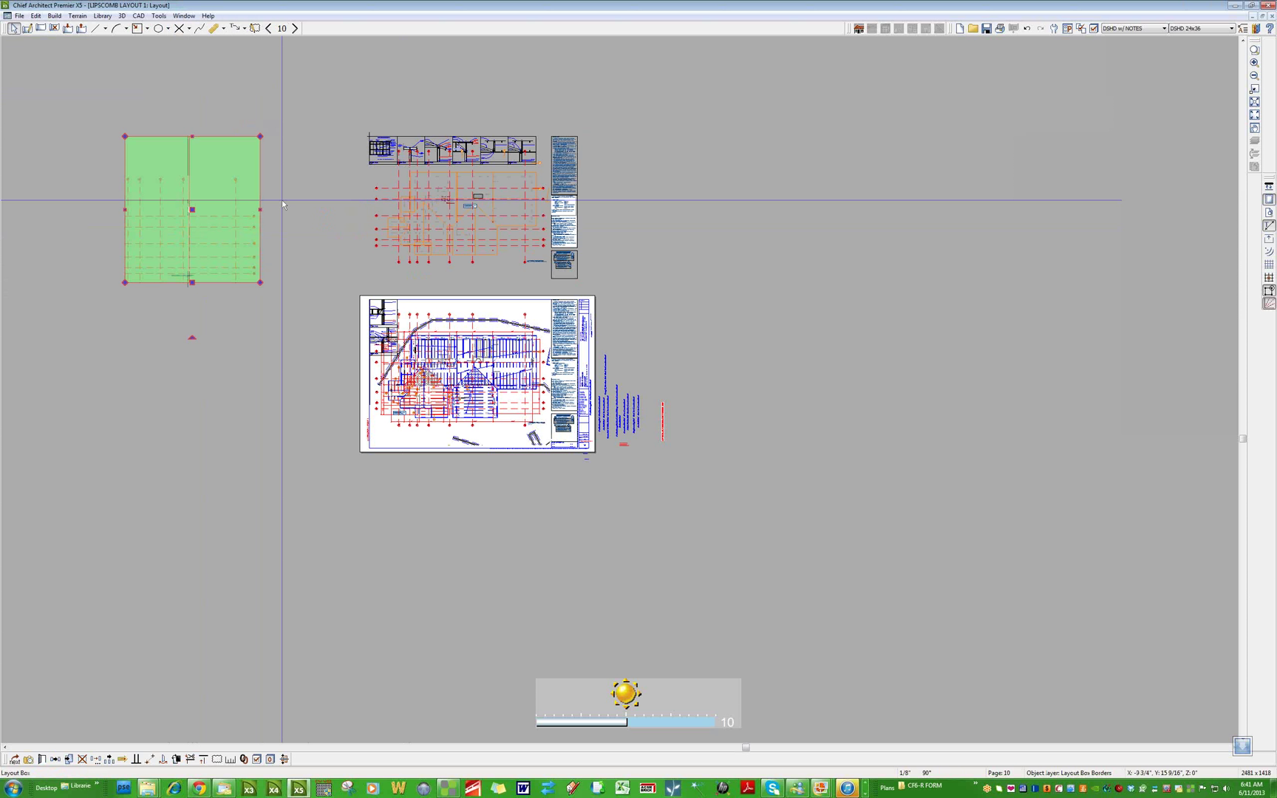
click(534, 214)
click(469, 367)
click(467, 366)
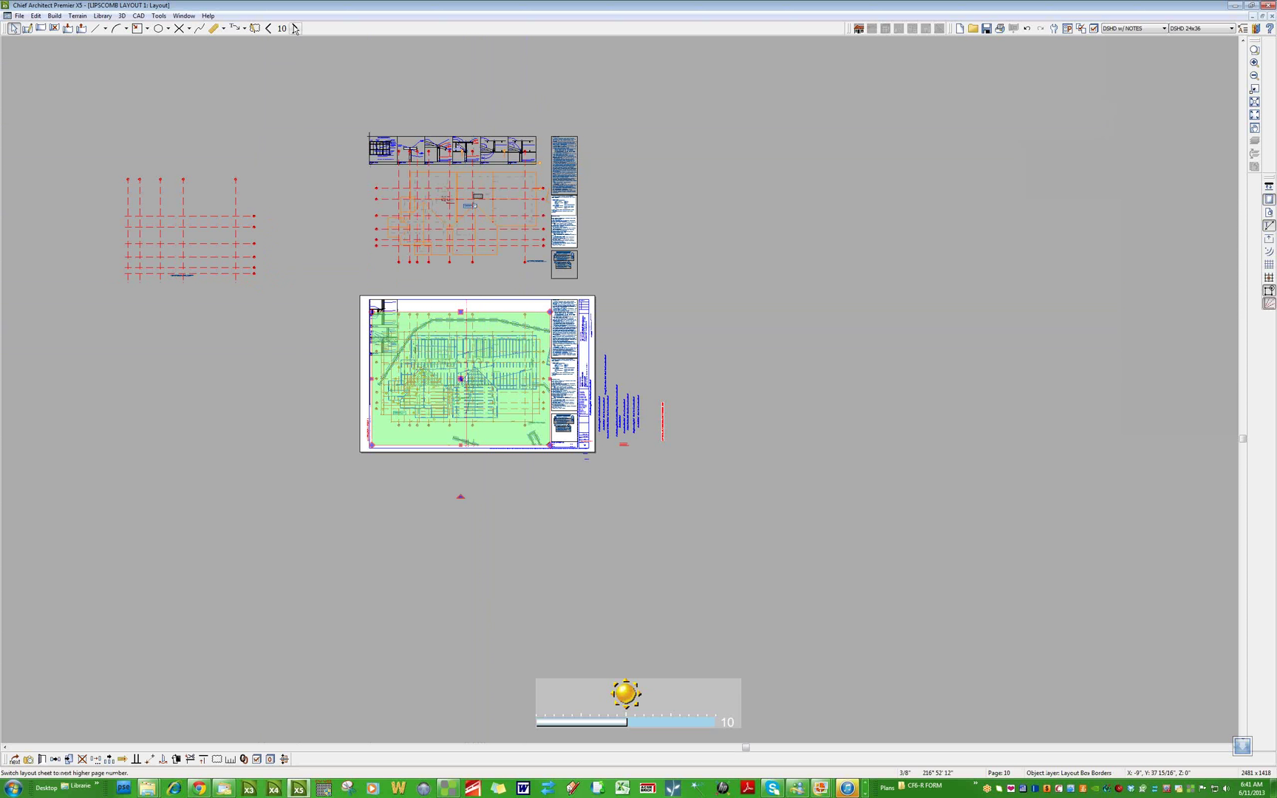
click(295, 28)
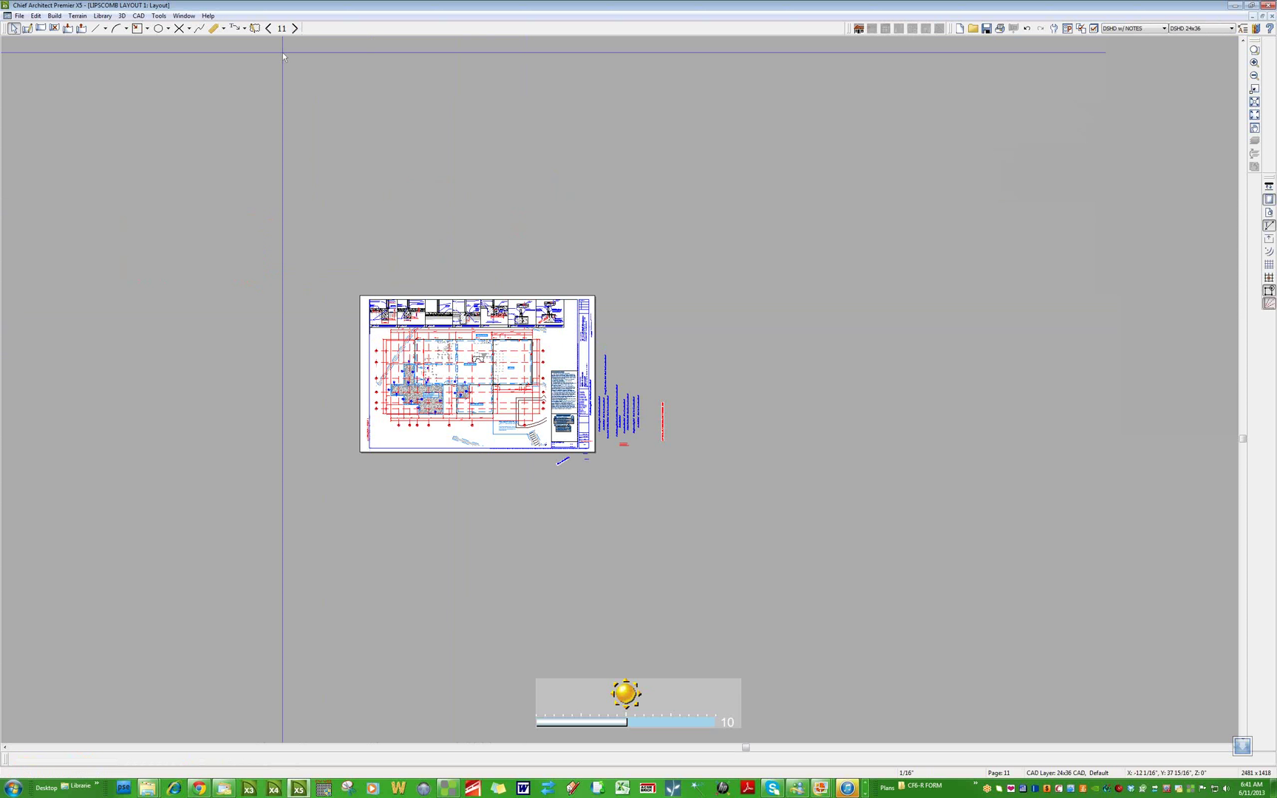
click(295, 28)
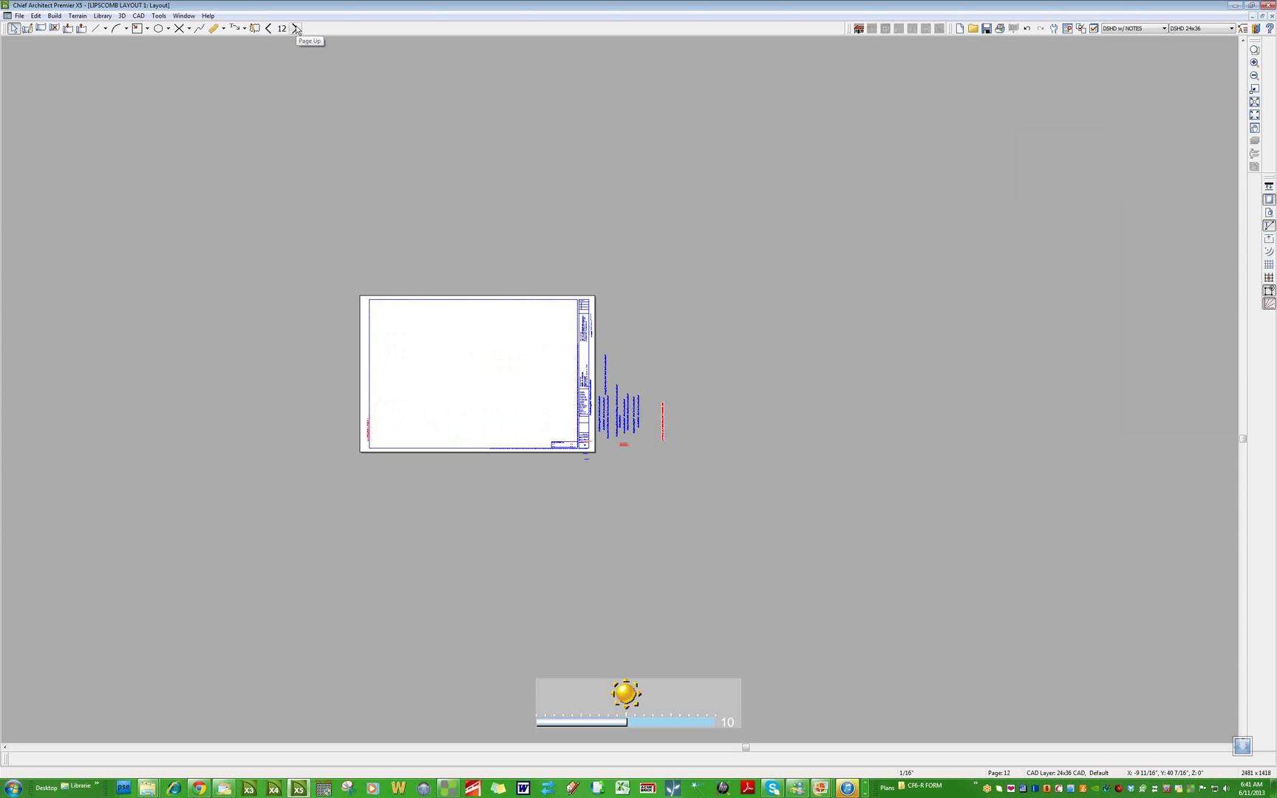
click(295, 28)
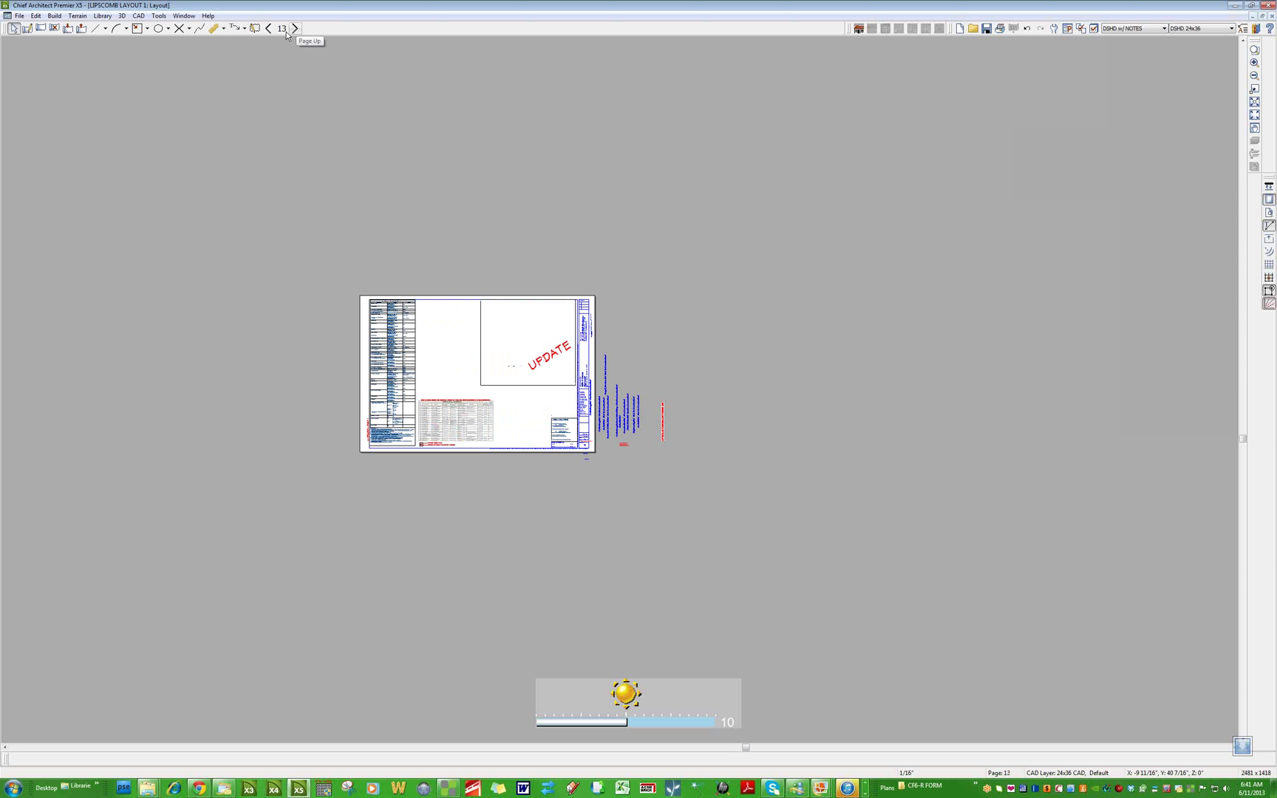
click(275, 31)
click(269, 29)
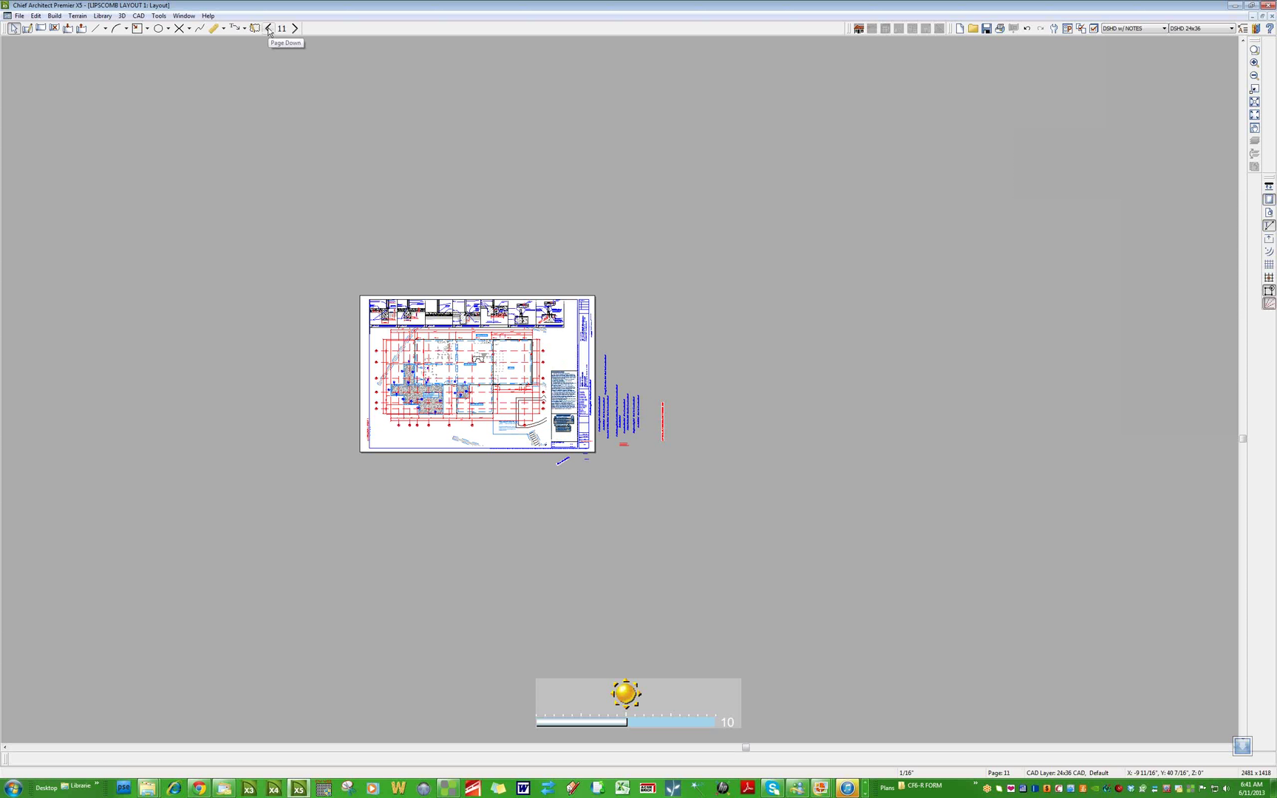
click(295, 28)
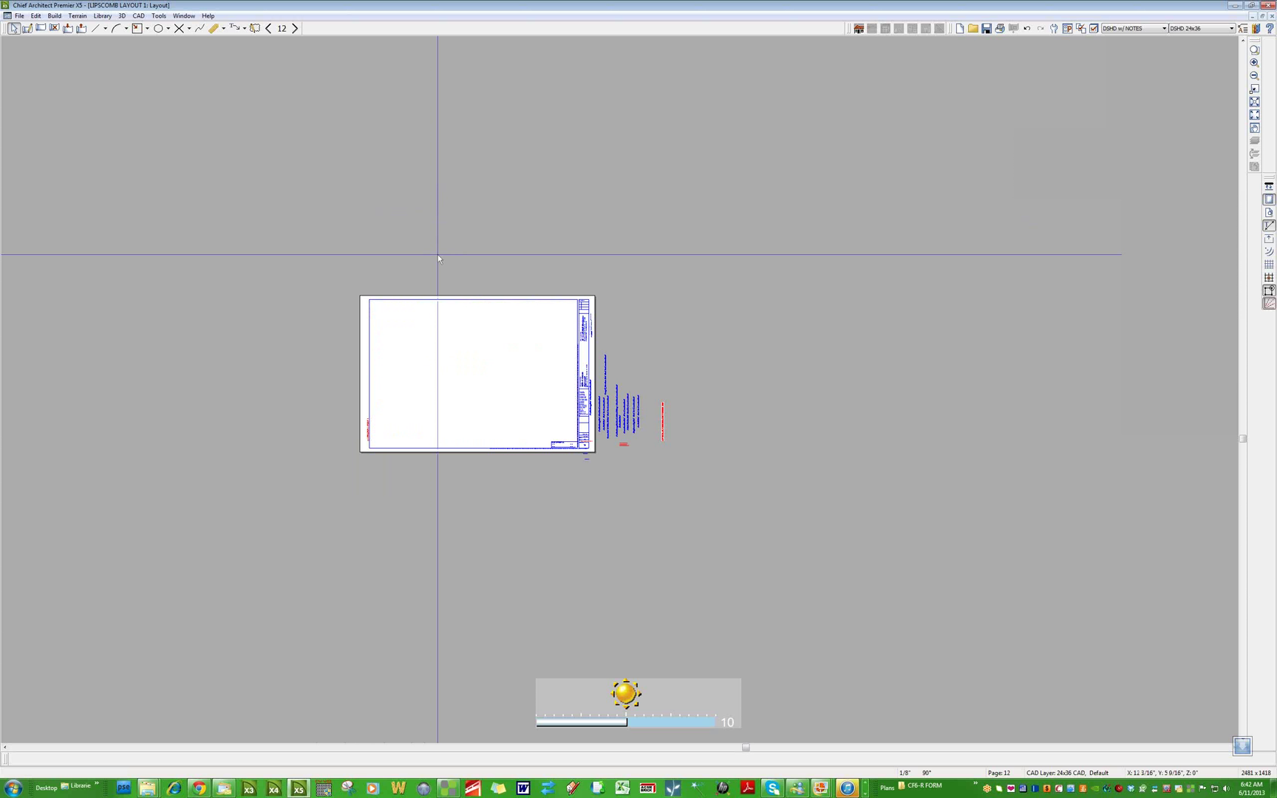
click(296, 29)
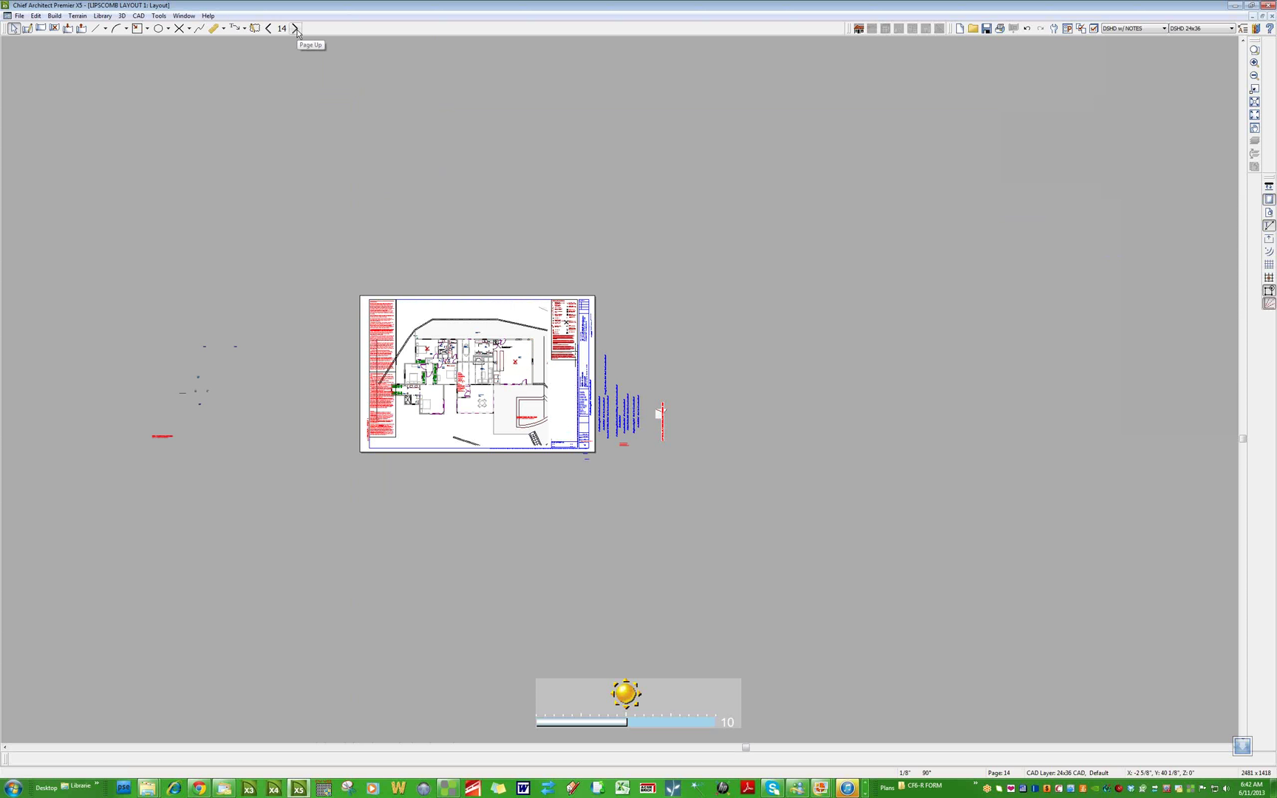
click(296, 29)
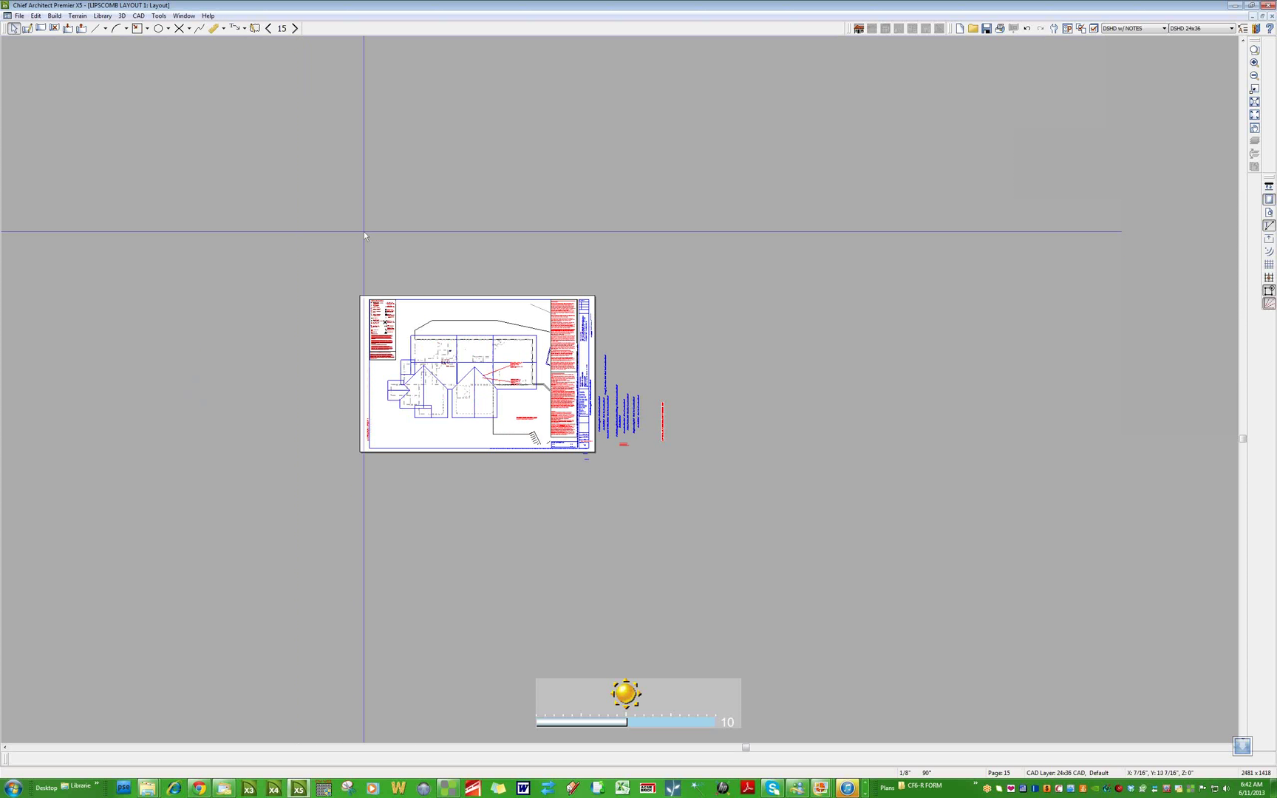
Return to layout page 14 and move the off-sheet layout box horizontally closer to the sheet
click(269, 28)
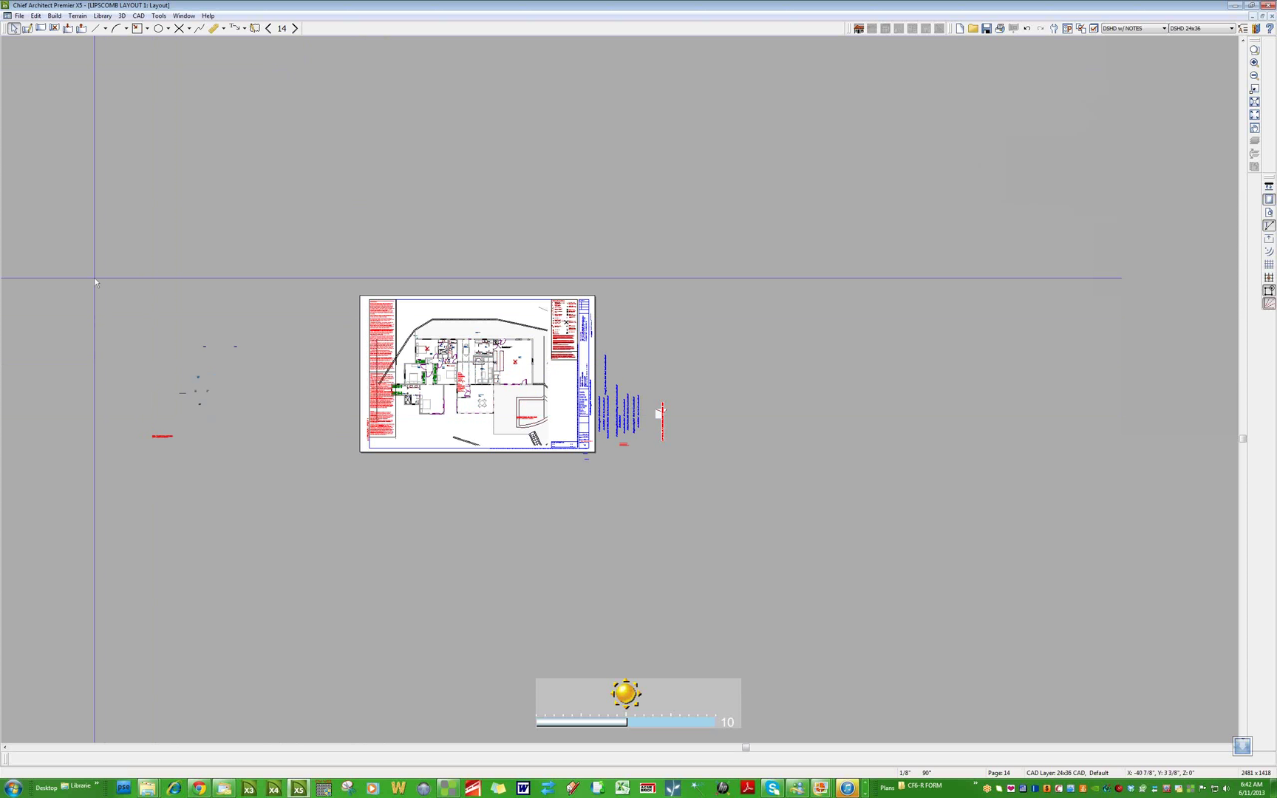
click(213, 375)
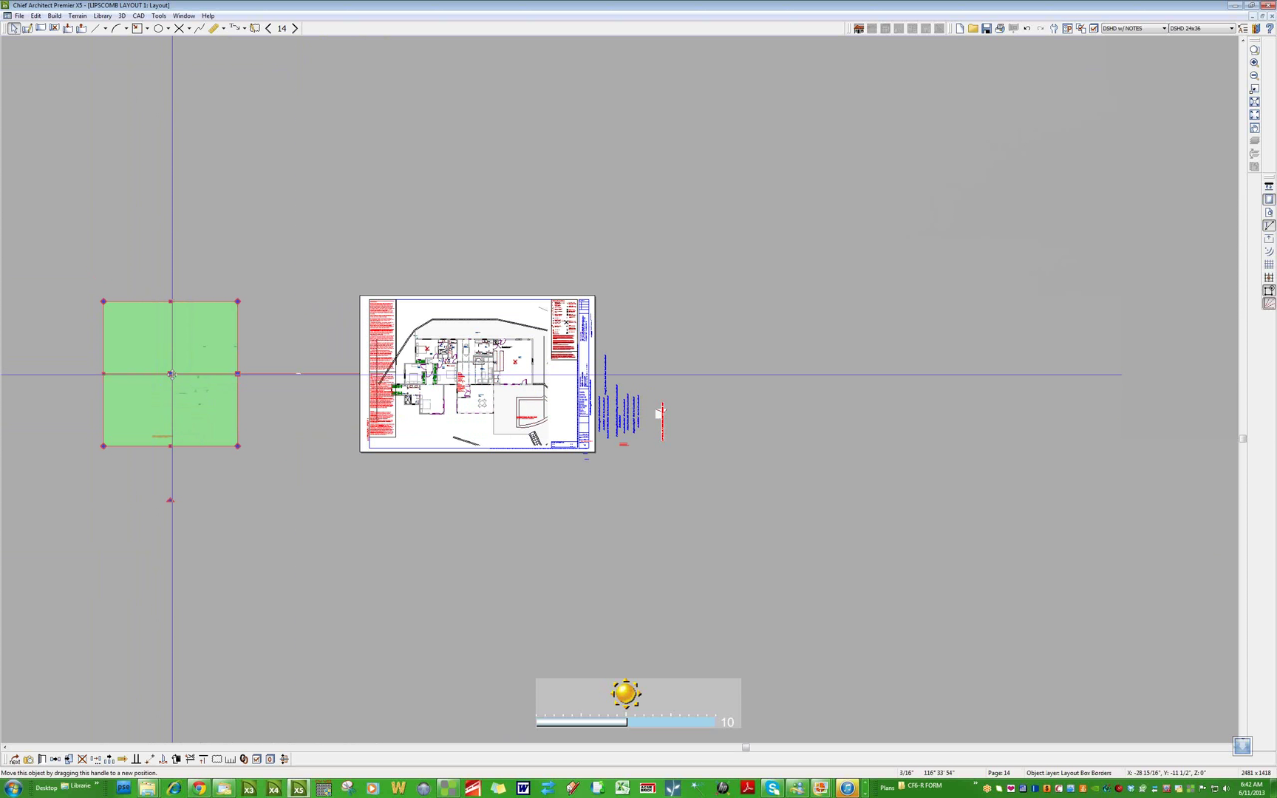
drag(170, 374, 274, 376)
click(341, 194)
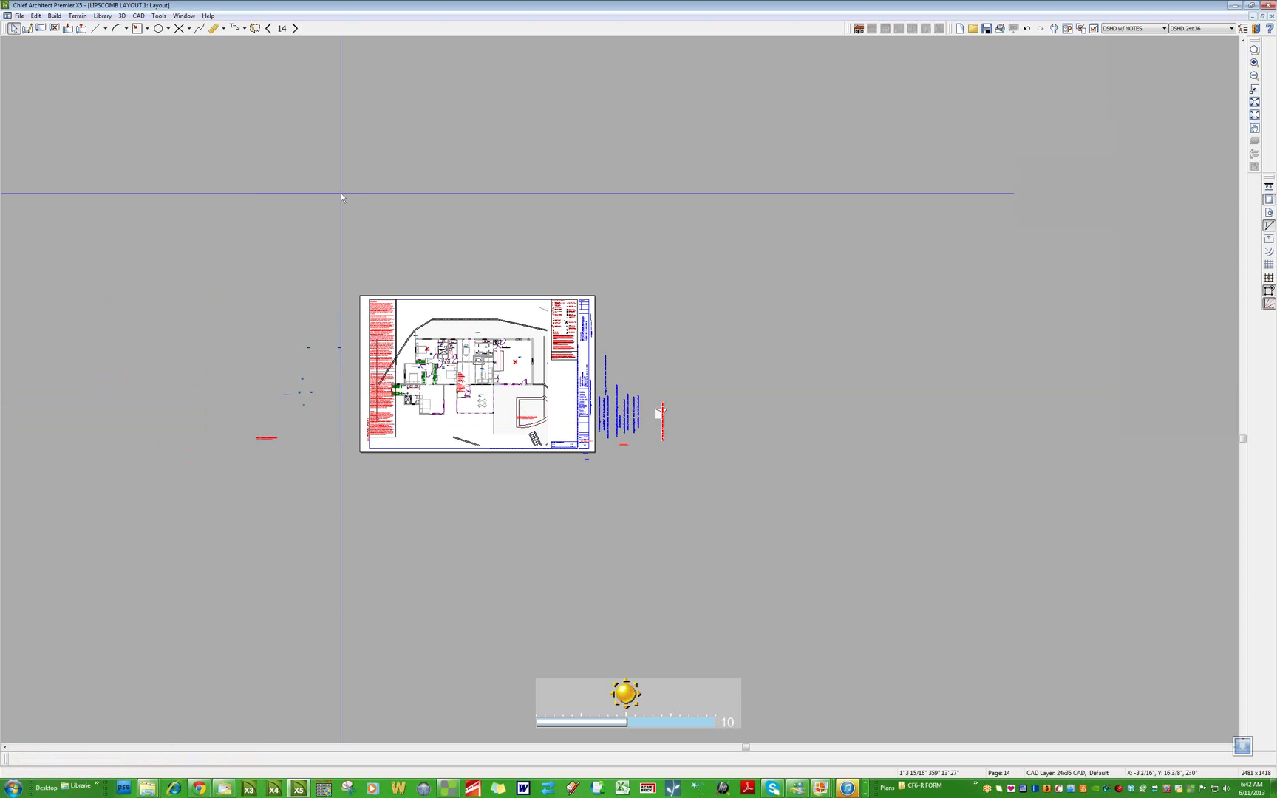
On layout page 15, move the roof plan with its notes and legend above the sheet using a Y delta of 25
click(295, 28)
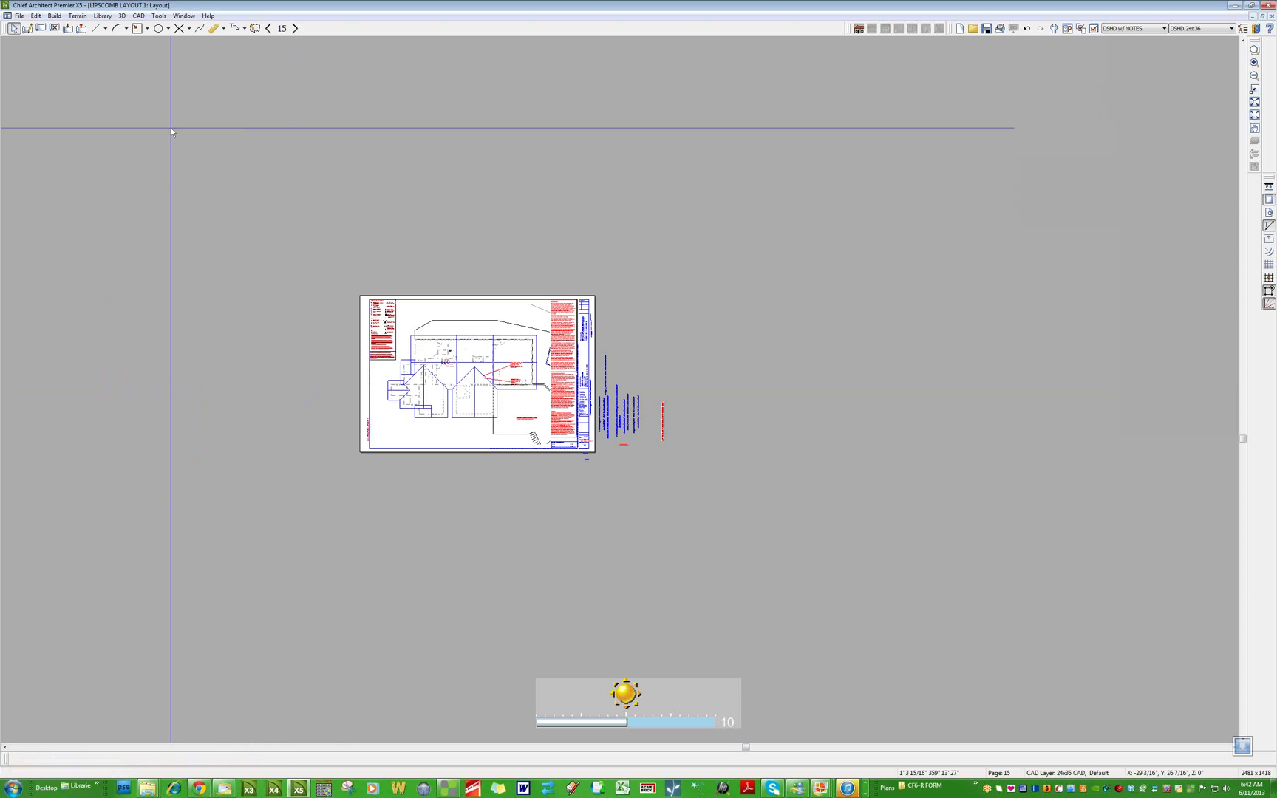
click(269, 29)
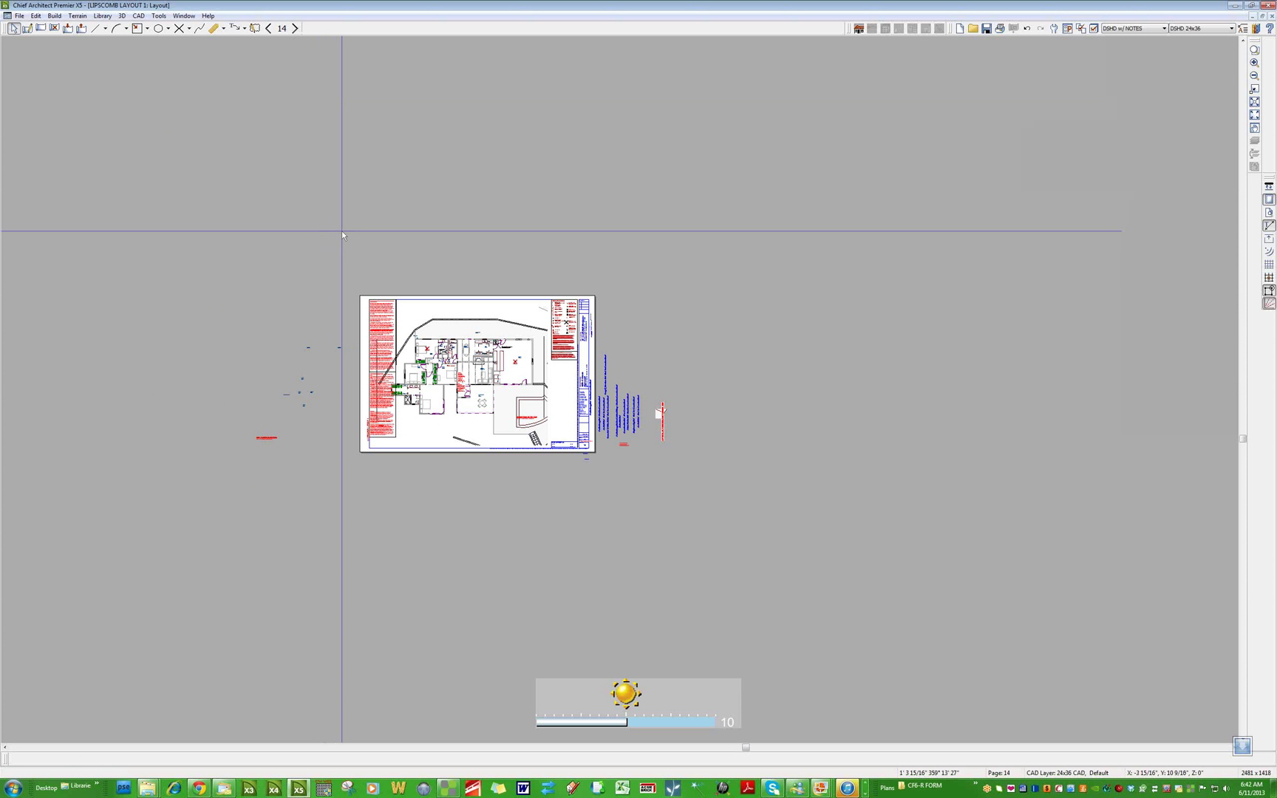
click(294, 29)
drag(216, 189, 642, 537)
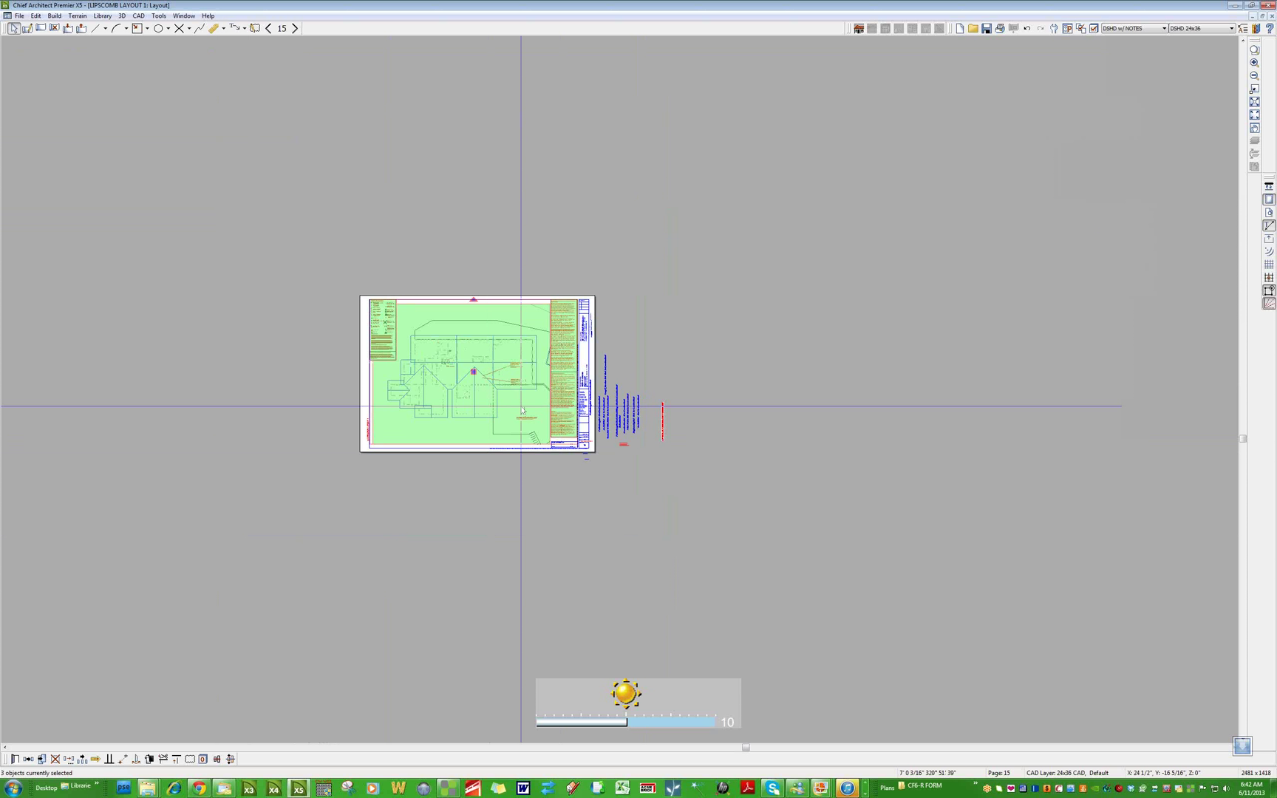
click(69, 759)
double_click(99, 125)
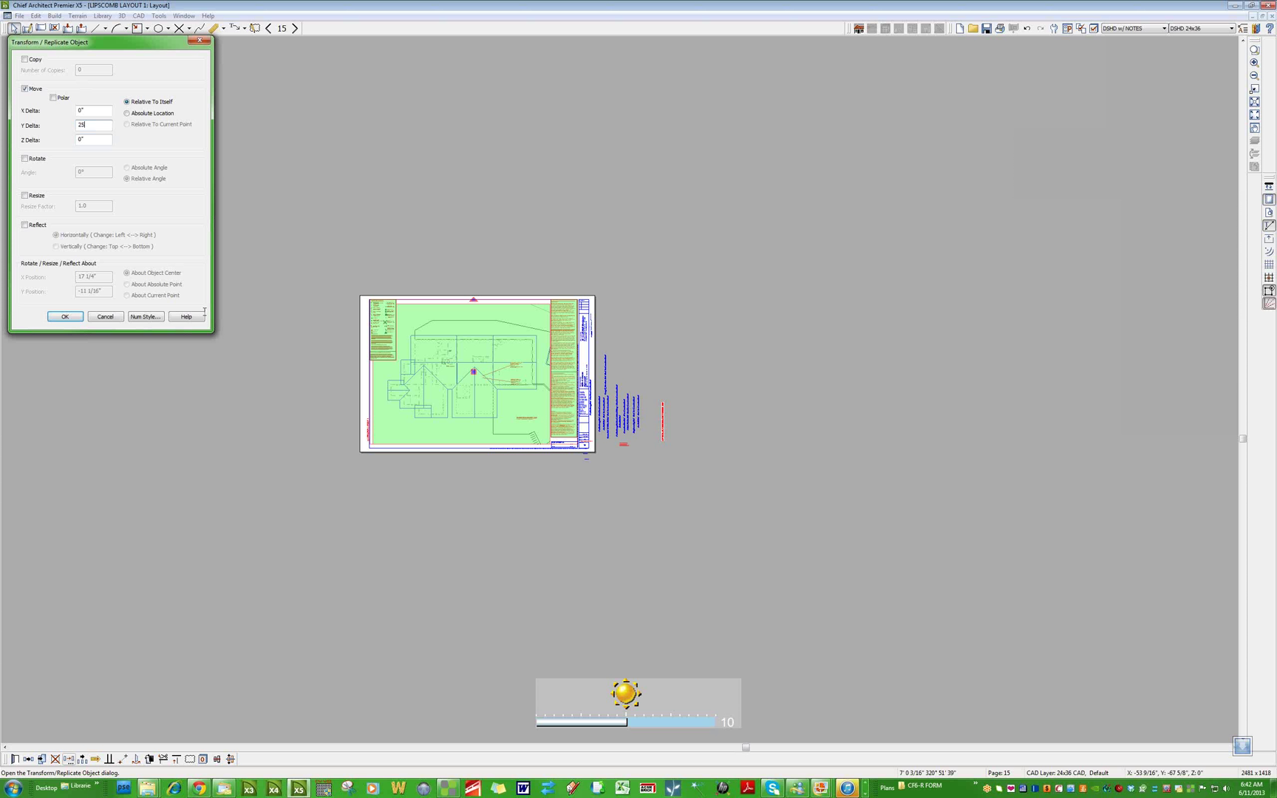
key(Return)
Reassign the moved roof plan, notes and legend layout boxes to layout page 14 and delete the emptied page 15
click(258, 261)
drag(193, 45, 744, 331)
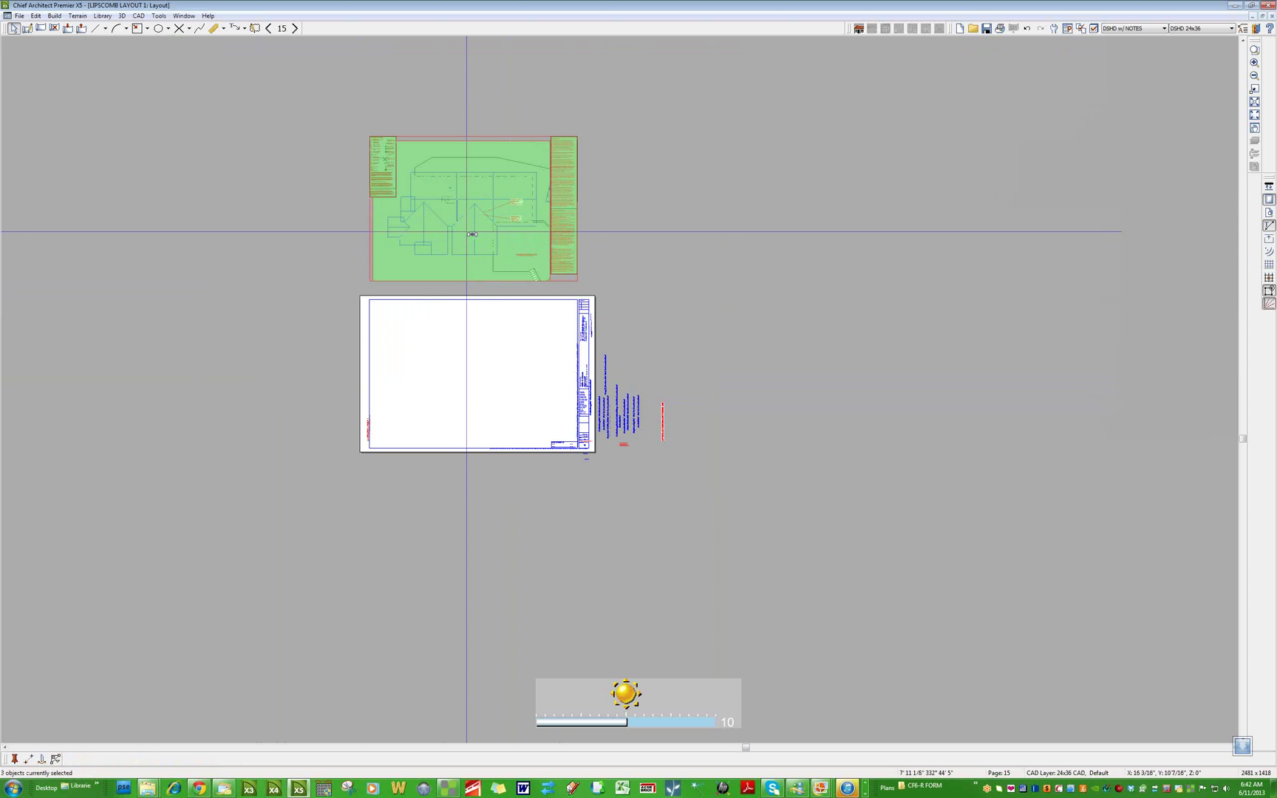
click(227, 126)
drag(179, 53, 648, 360)
key(ctrl+e)
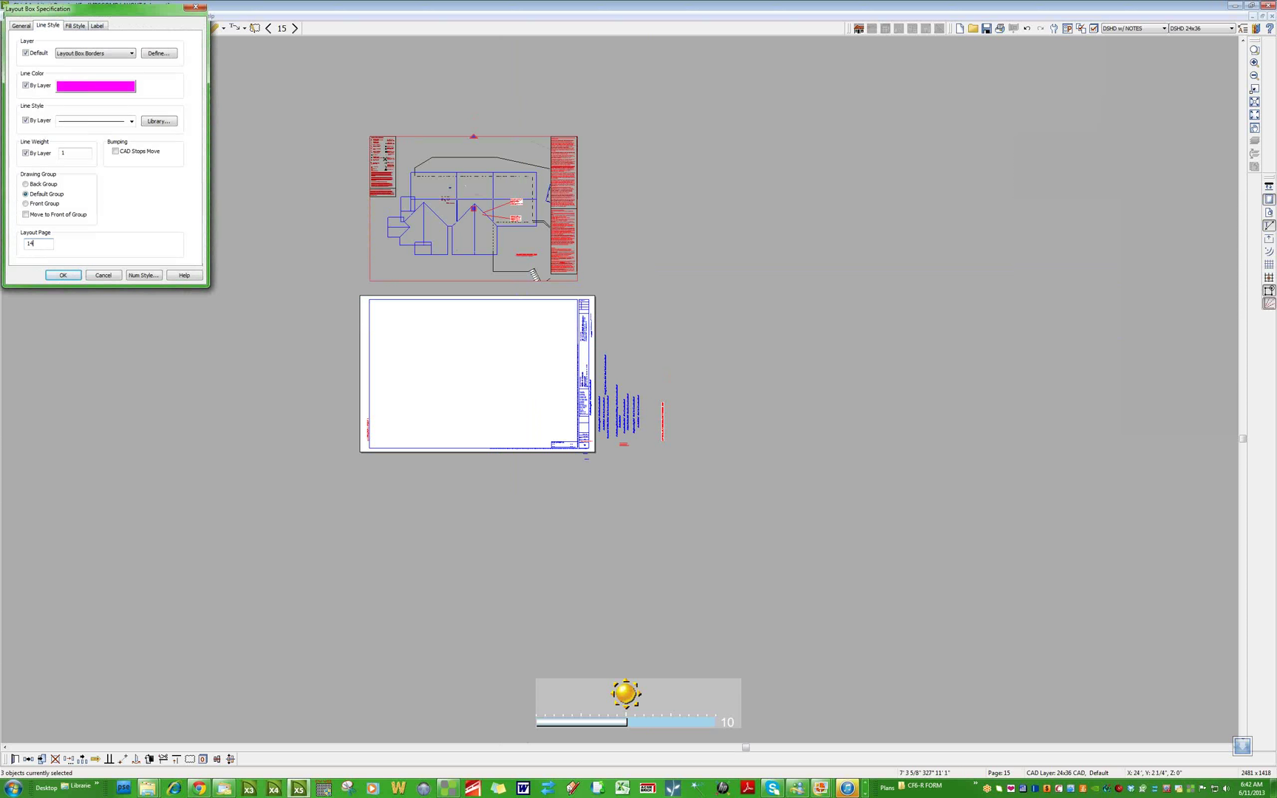
click(63, 275)
click(159, 16)
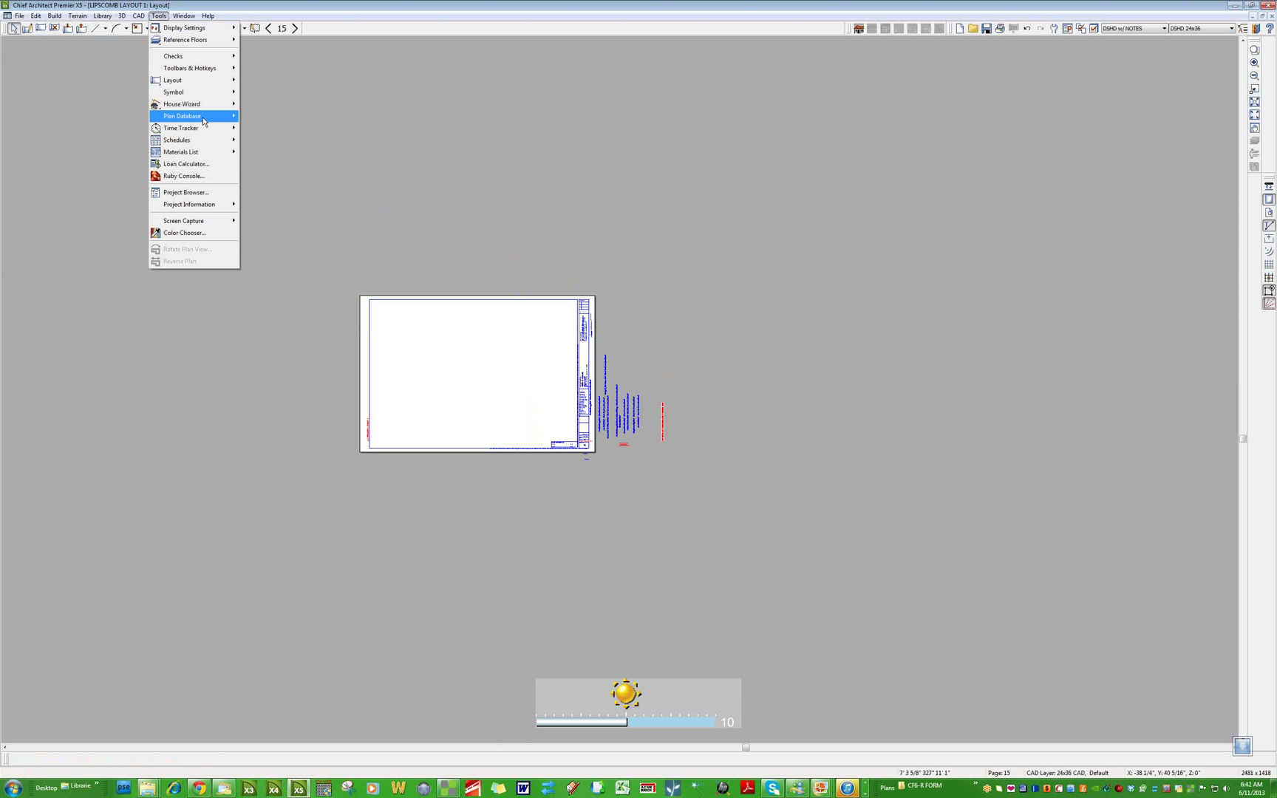
mouse_move(224, 81)
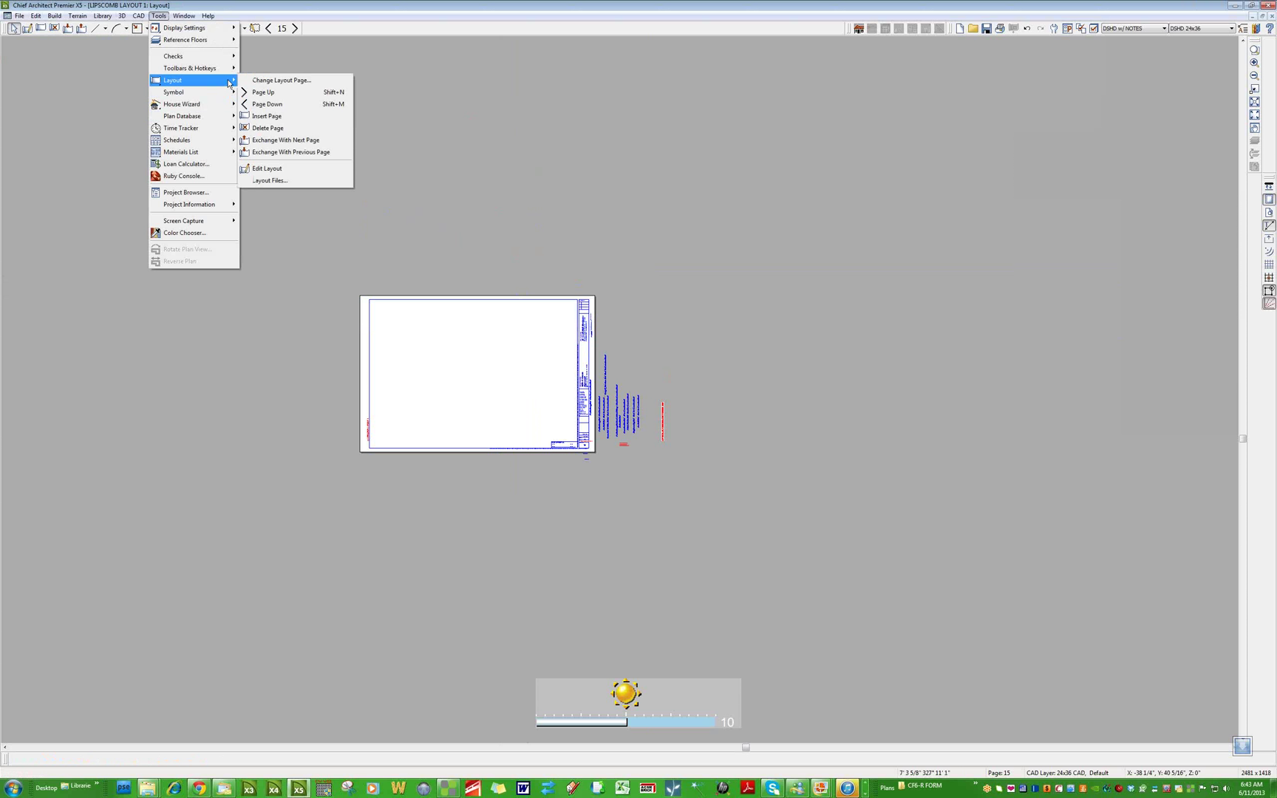
click(264, 127)
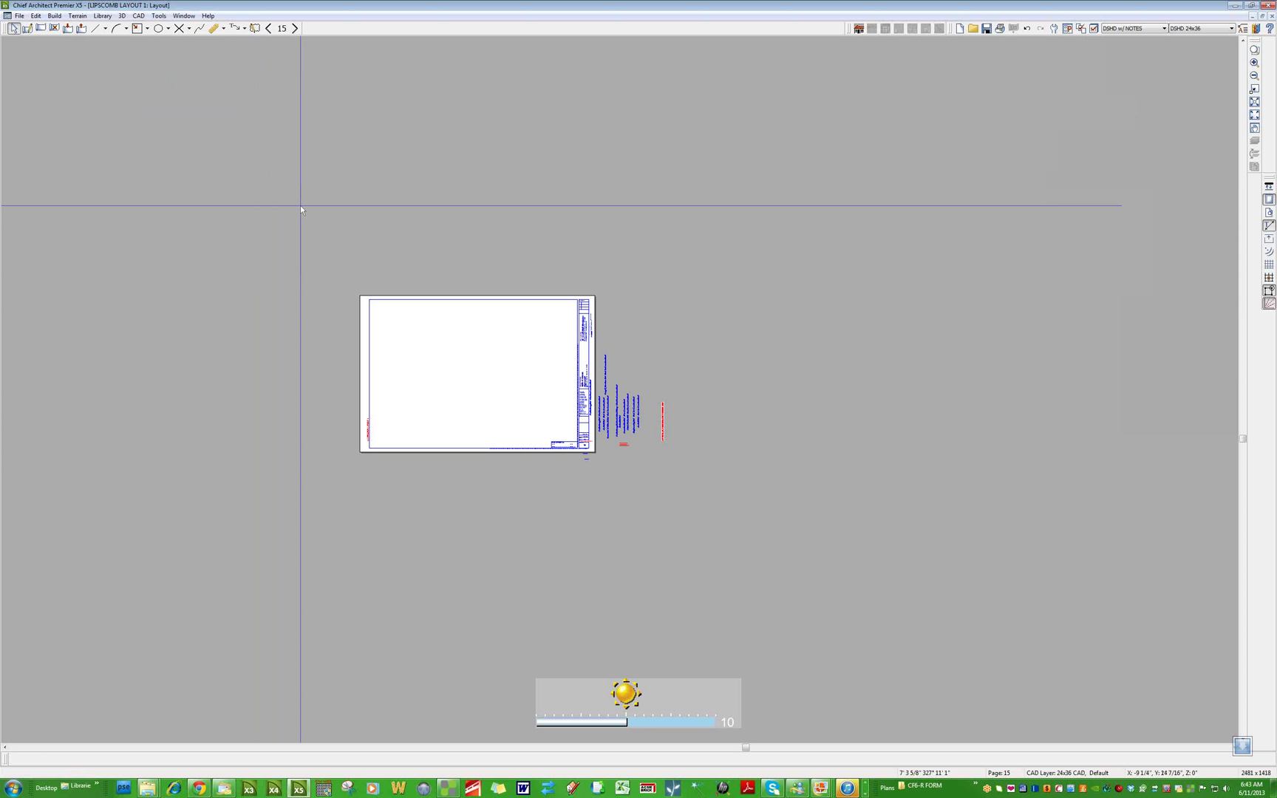
In the sheet legend on layout page 0, replace the first- and second-floor cabinet entries with a single "Cabinets" entry
scroll(650, 421, up, 5)
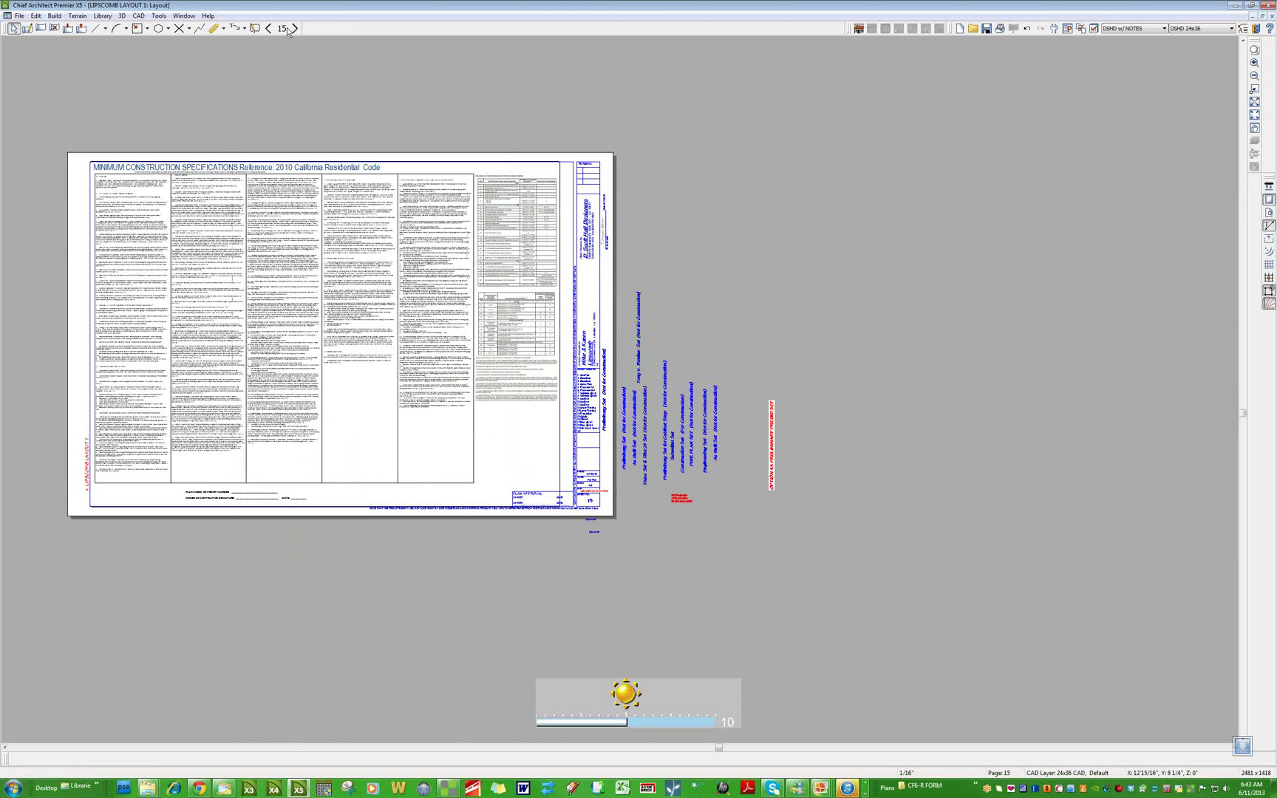
click(282, 28)
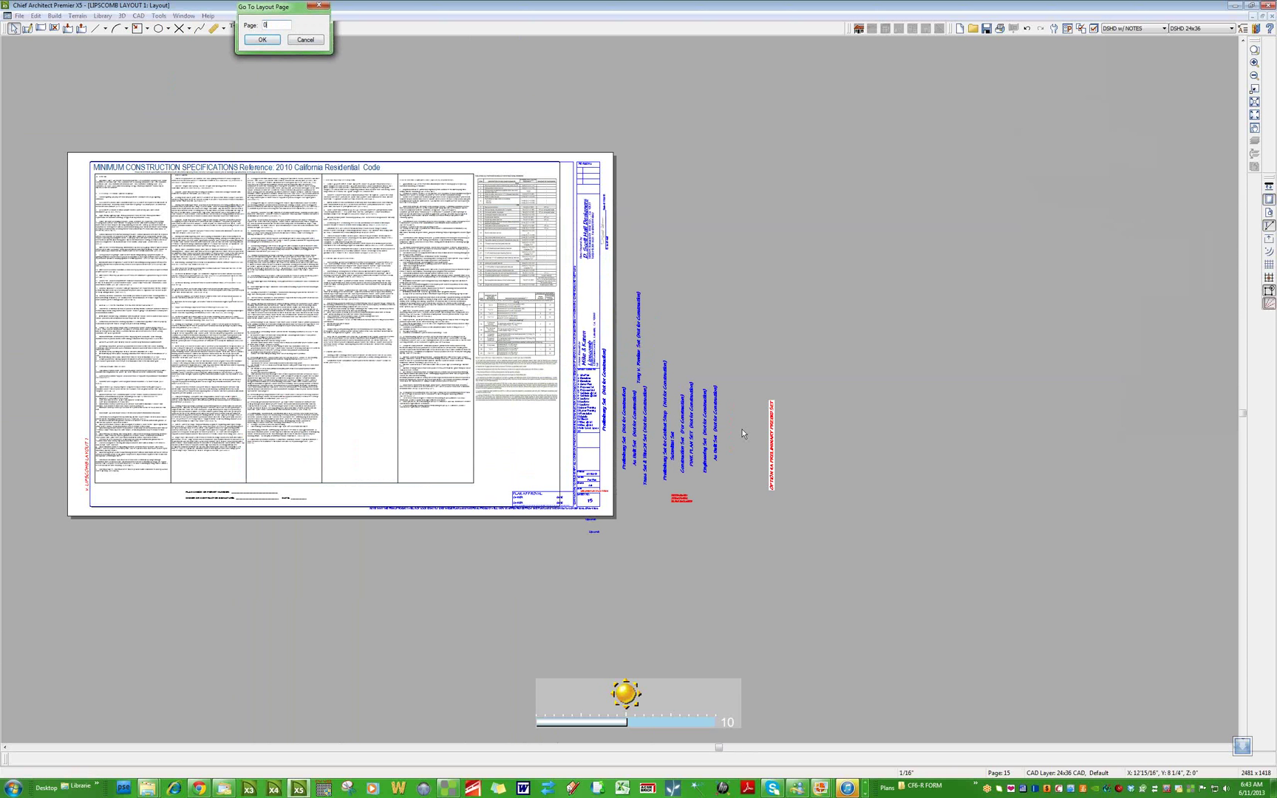
key(Return)
scroll(750, 554, up, 8)
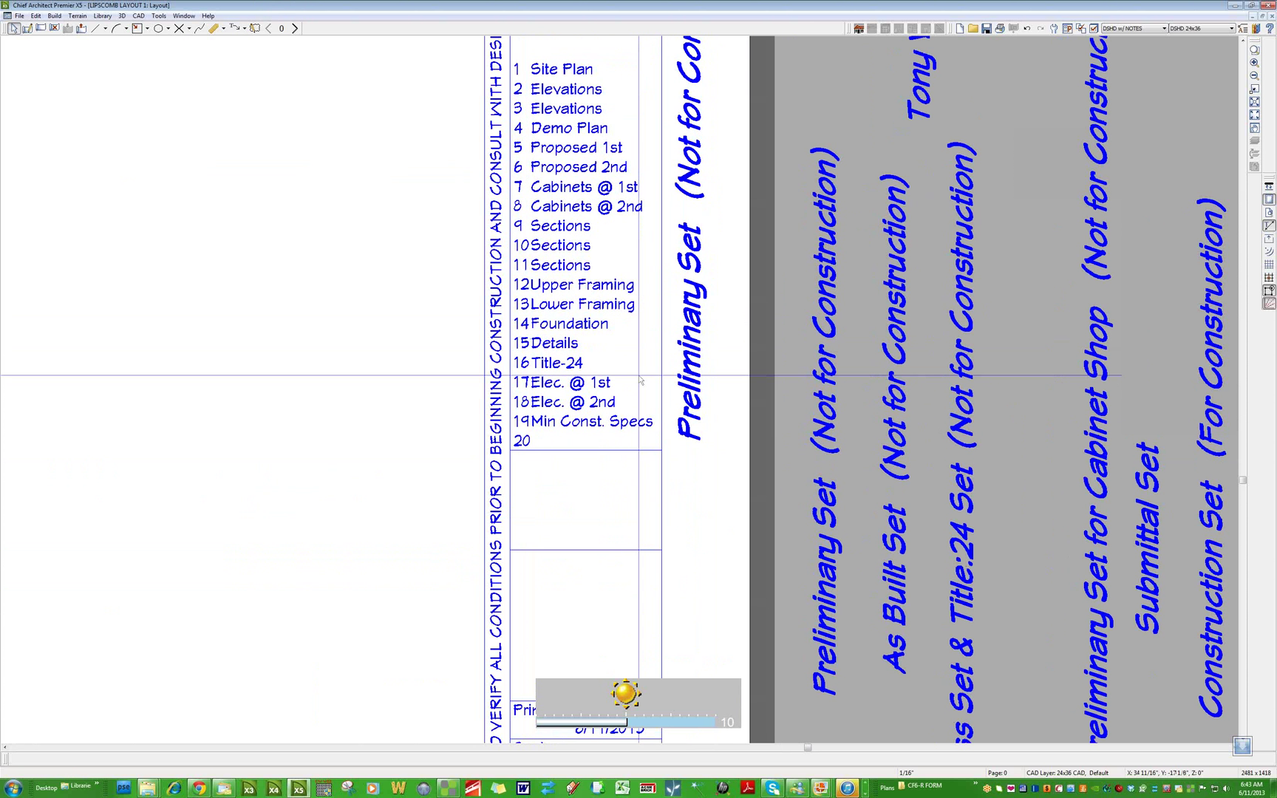
click(643, 372)
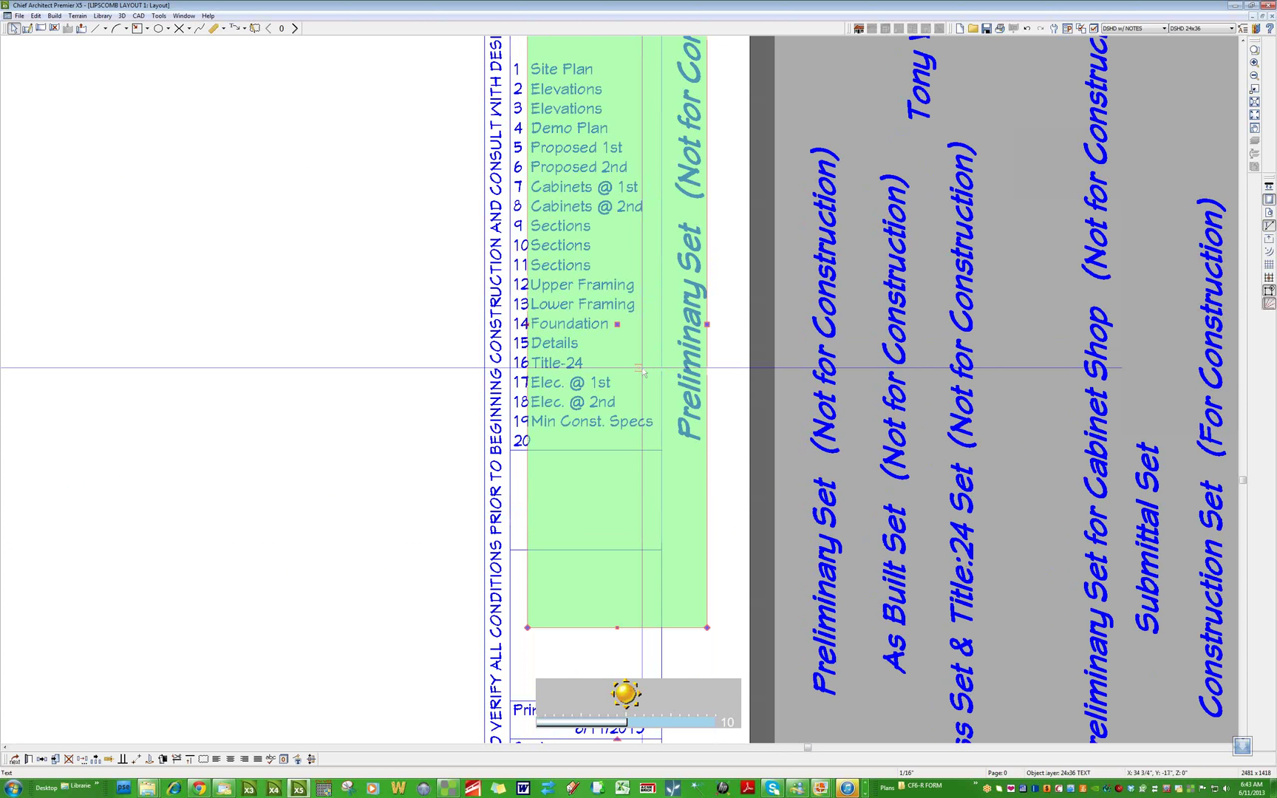
double_click(642, 372)
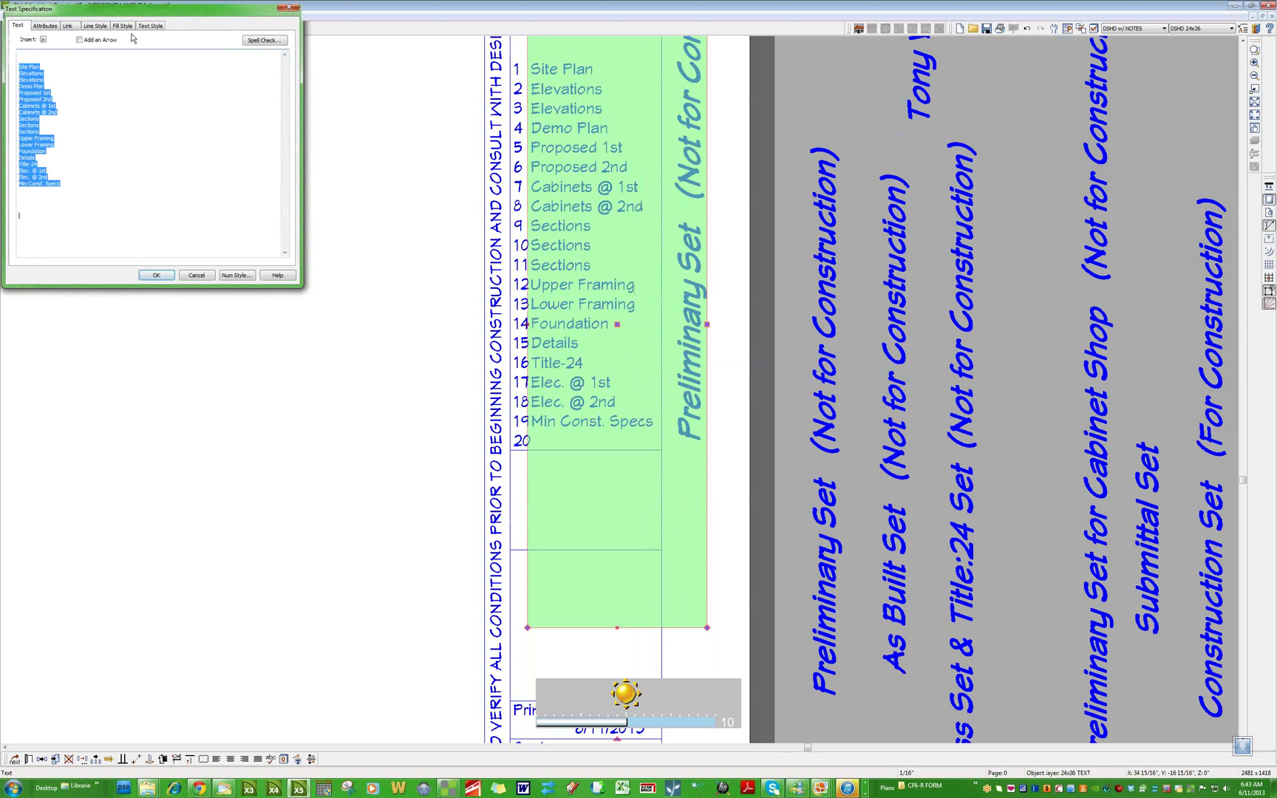
mouse_move(62, 115)
mouse_down()
mouse_move(10, 113)
mouse_move(58, 112)
mouse_up()
click(60, 118)
click(62, 111)
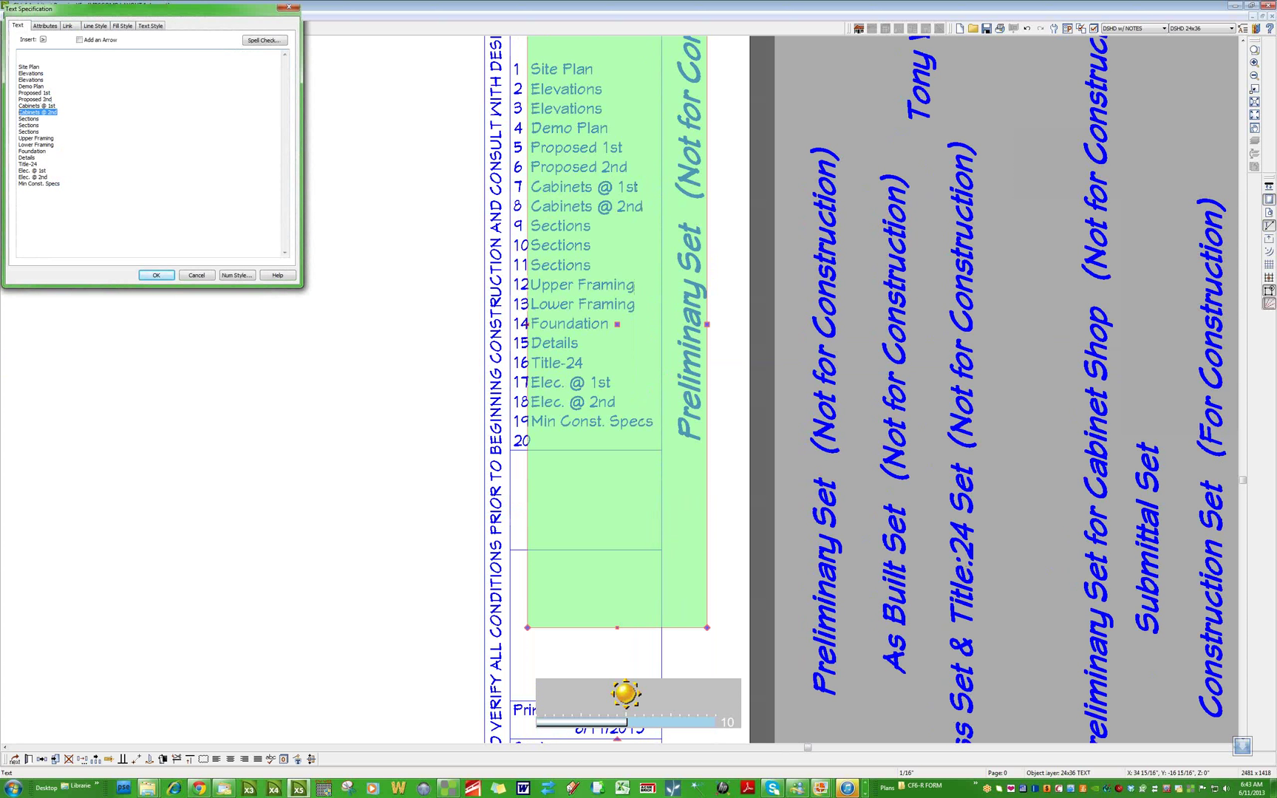
key(Delete)
drag(60, 106, 41, 105)
key(Delete)
key(BackSpace)
Merge the upper and lower framing entries in the sheet legend list into one "Framing" entry
double_click(26, 138)
key(Delete)
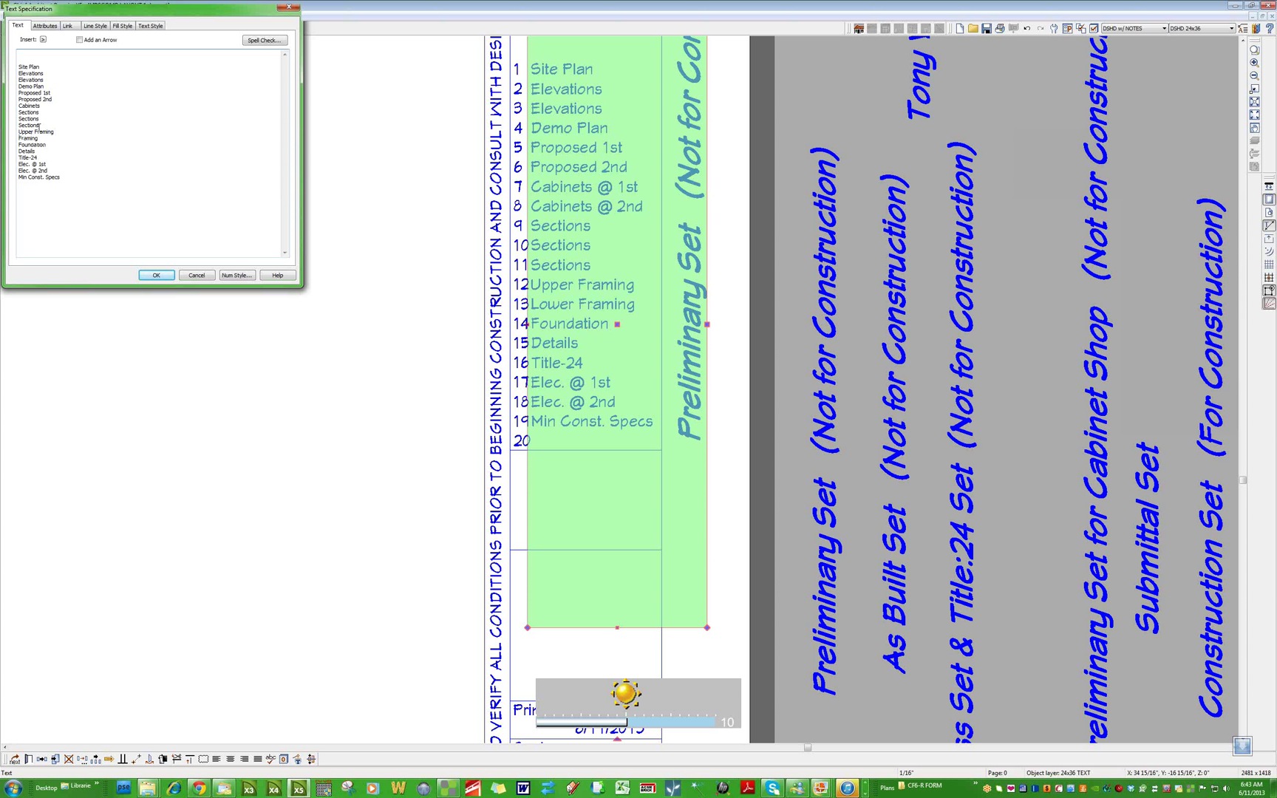
drag(55, 132, 13, 128)
key(Delete)
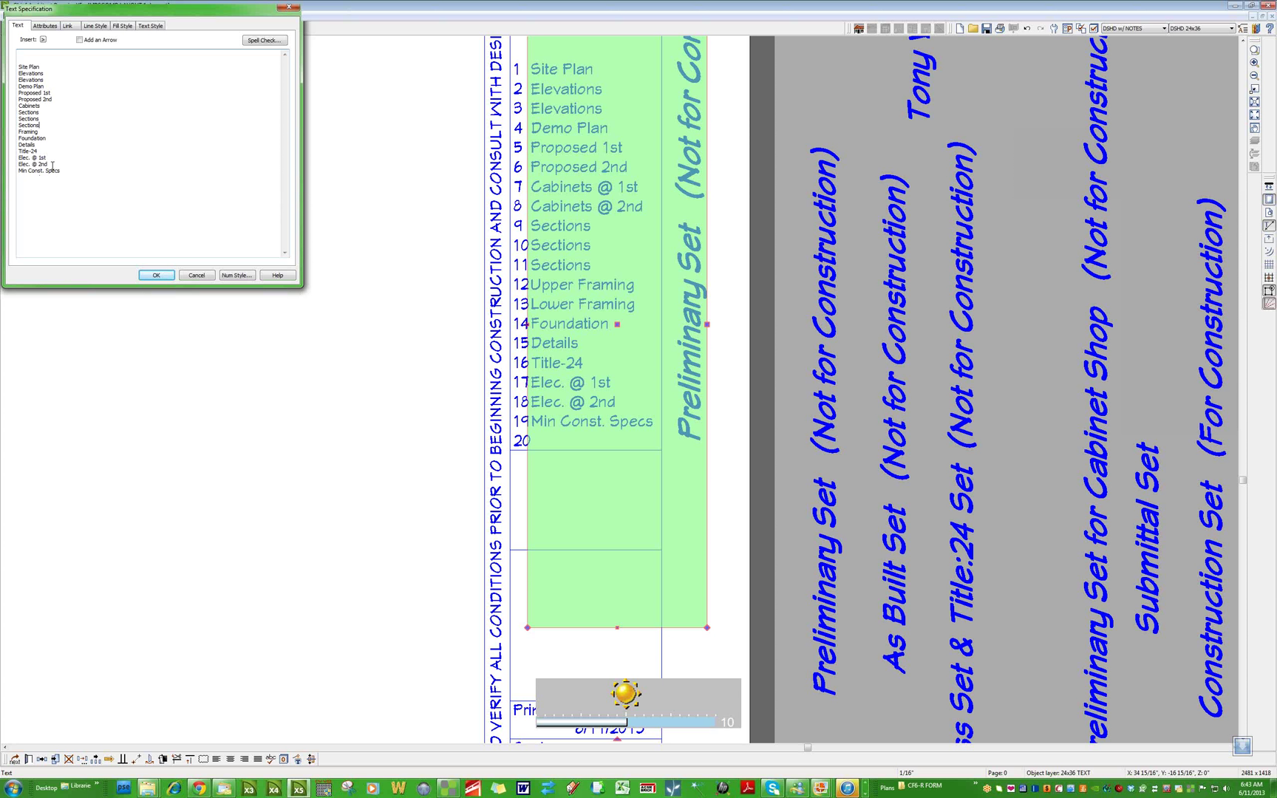
Replace the two electrical floor entries in the sheet legend list with "Electric Plan" and apply the text changes
drag(53, 164, 13, 165)
key(Delete)
key(BackSpace)
click(153, 276)
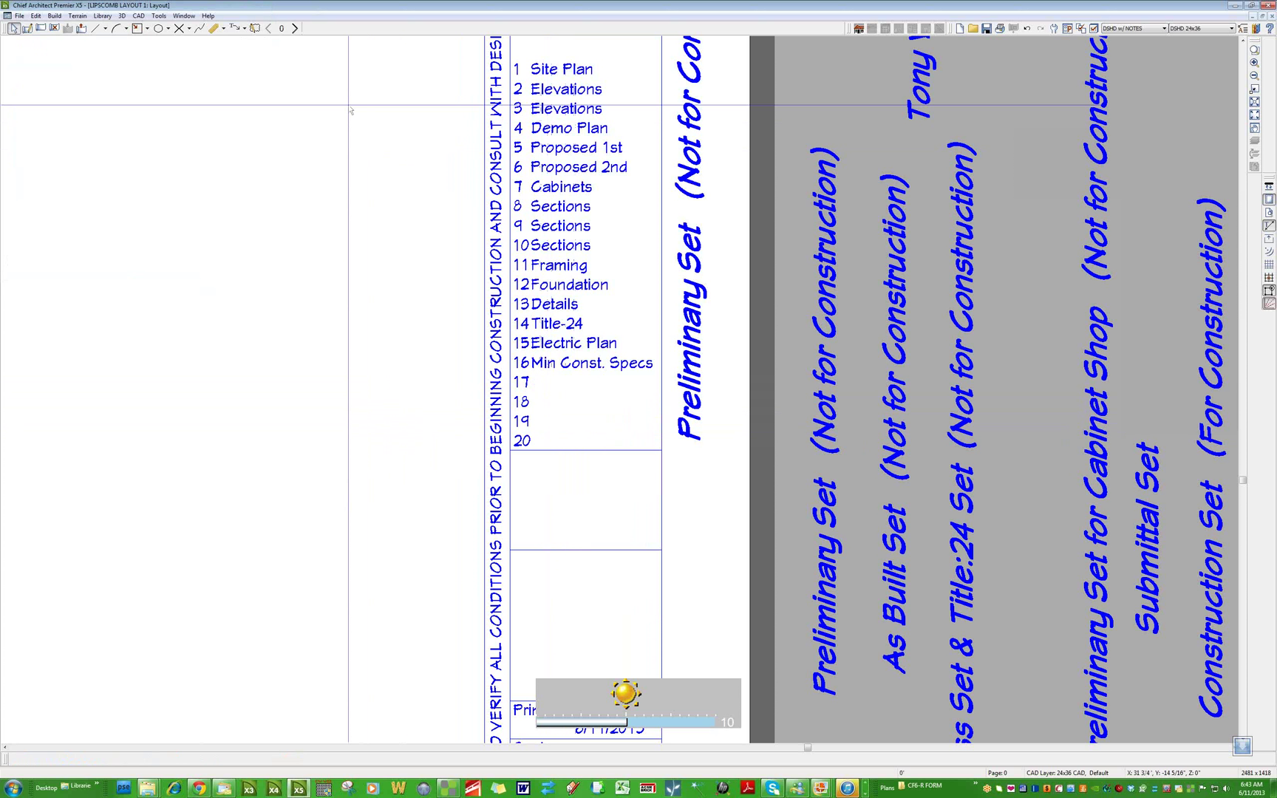
Check layout pages 16 and 15 against the revised sheet legend to find the last used sheet
click(282, 28)
text(16)
key(Return)
scroll(710, 435, down, 5)
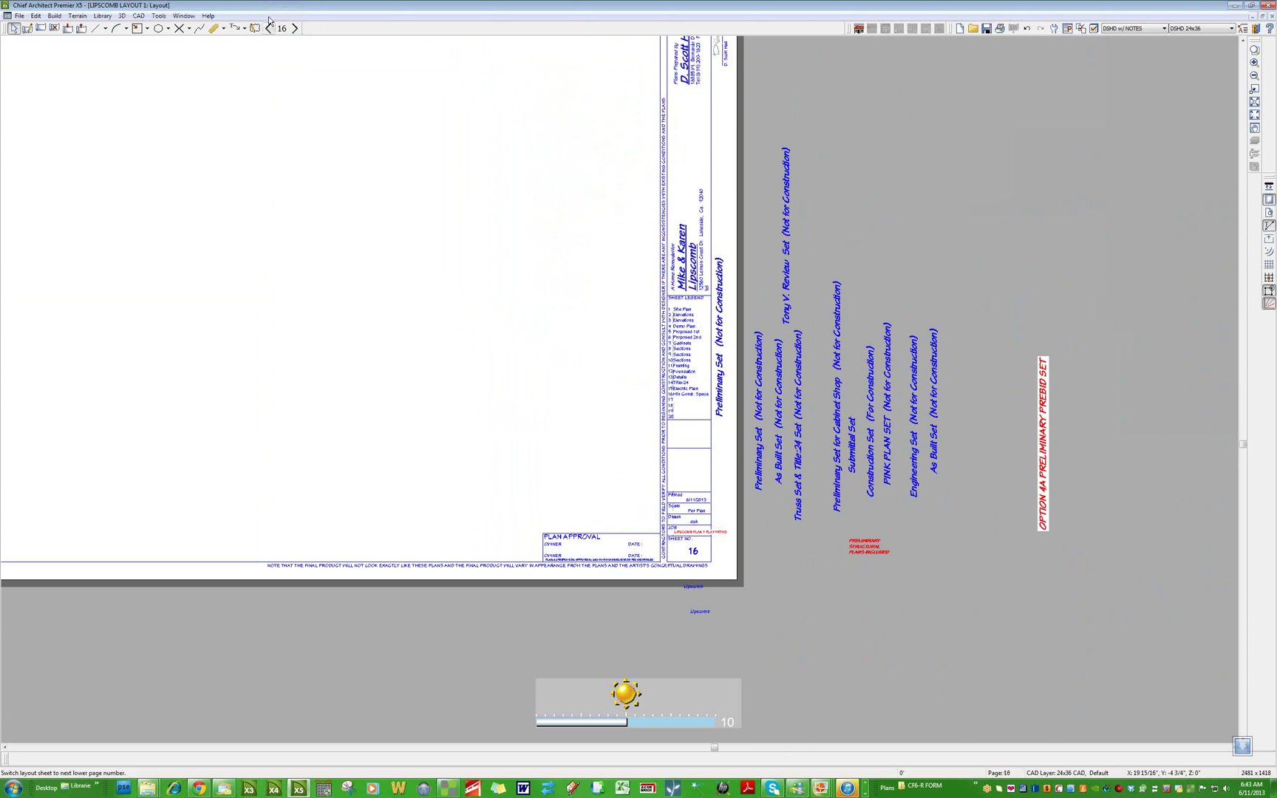
click(269, 28)
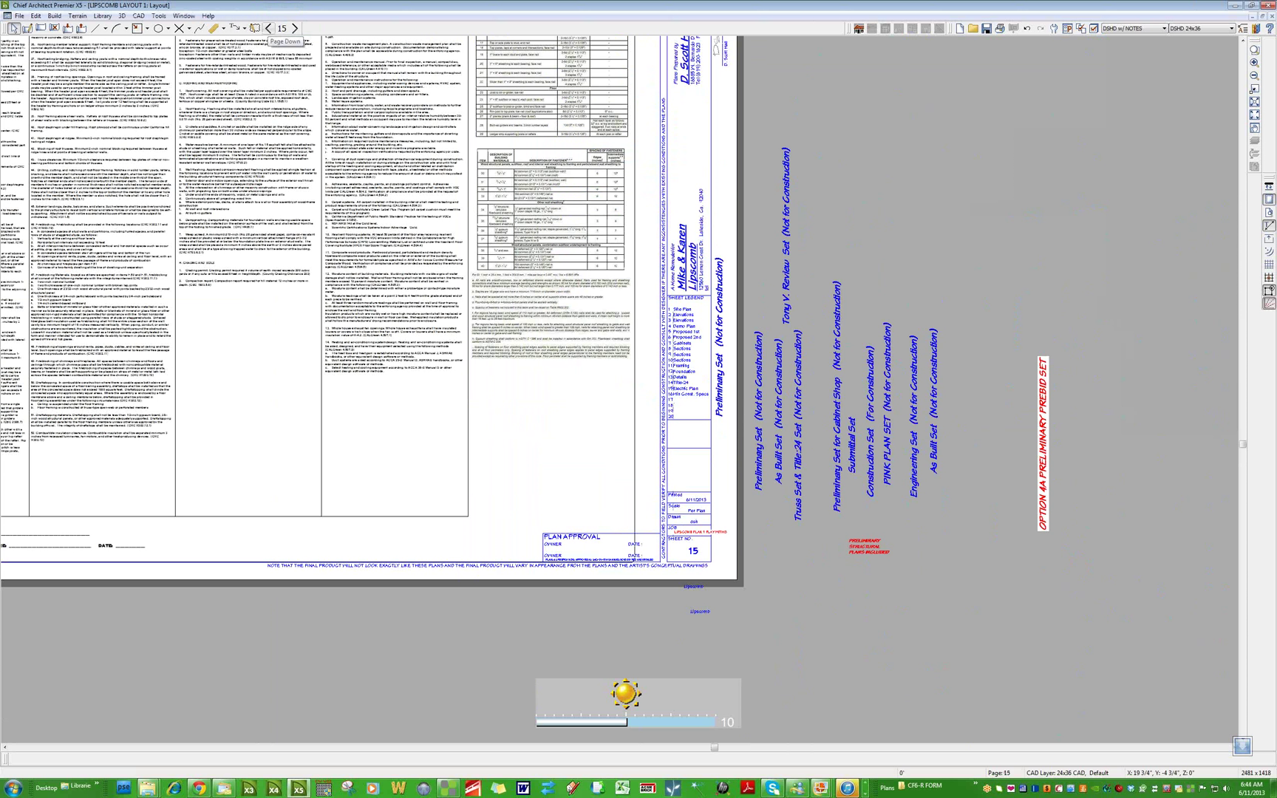
Return to layout page 0 and combine the two proposed floor entries in the sheet legend into "Proposed Plan"
click(281, 31)
text(0)
key(Return)
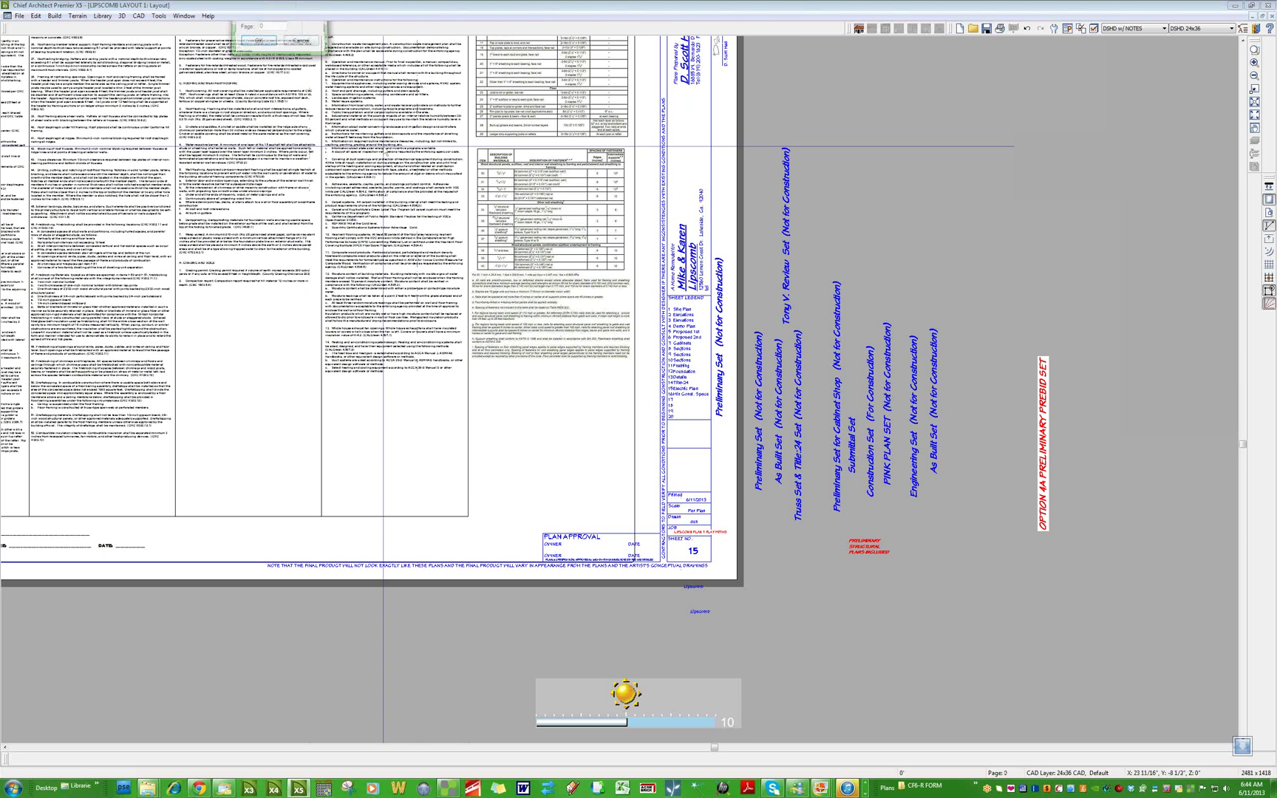
scroll(699, 352, up, 3)
click(700, 352)
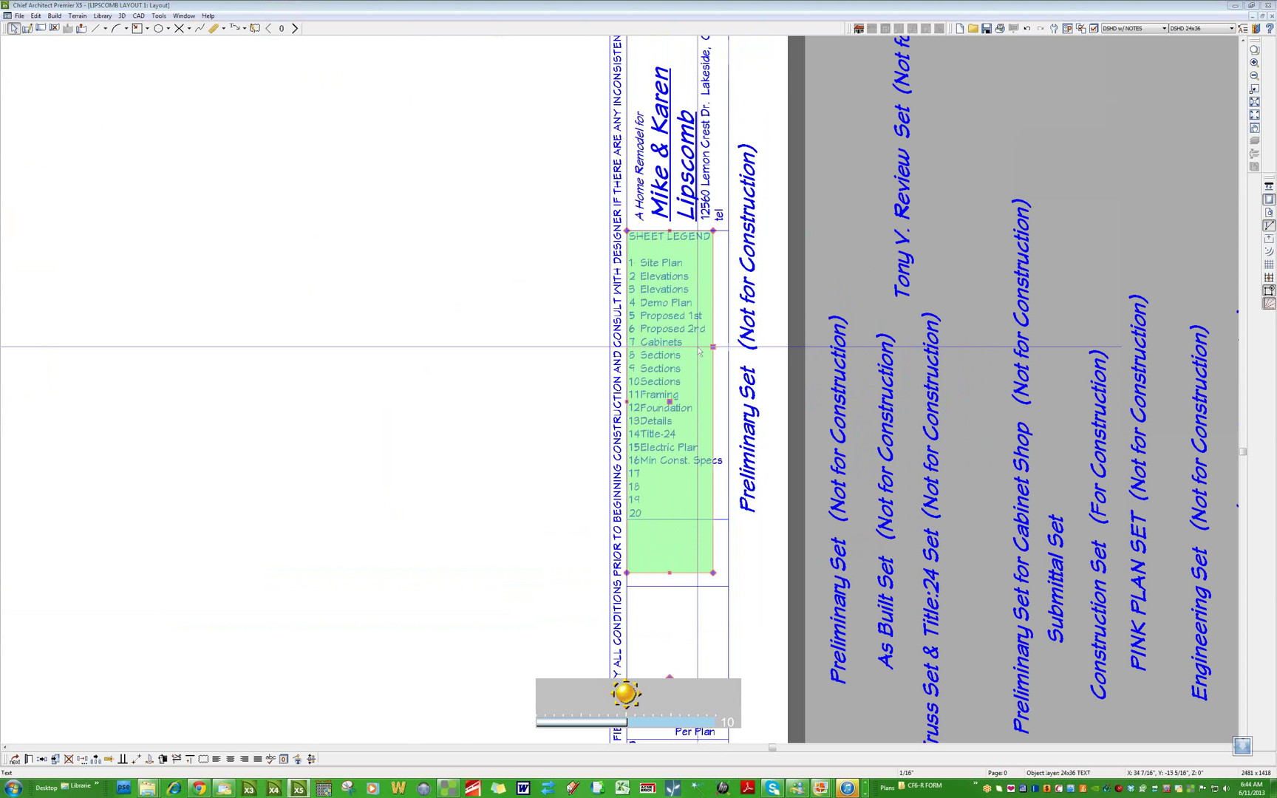
key(Escape)
click(700, 353)
double_click(700, 352)
drag(57, 101, 20, 99)
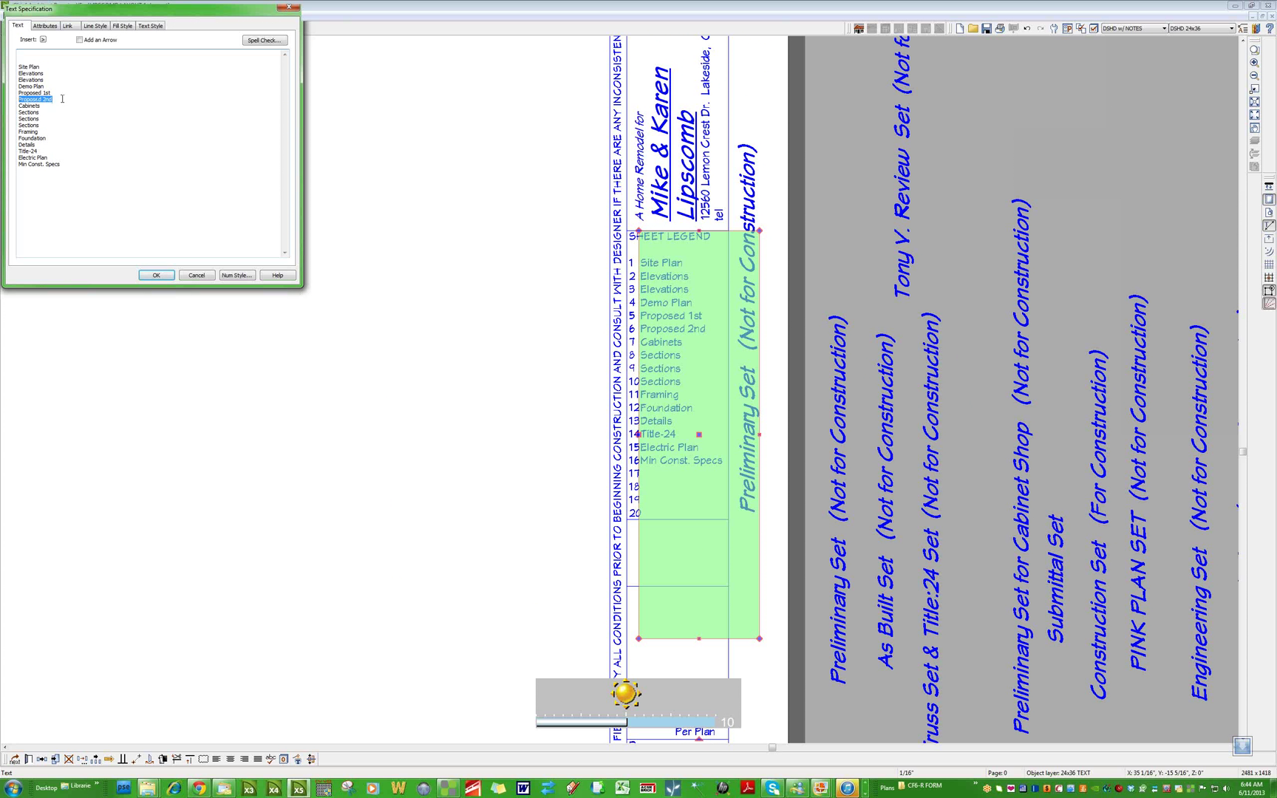
key(BackSpace)
key(BackSpace)
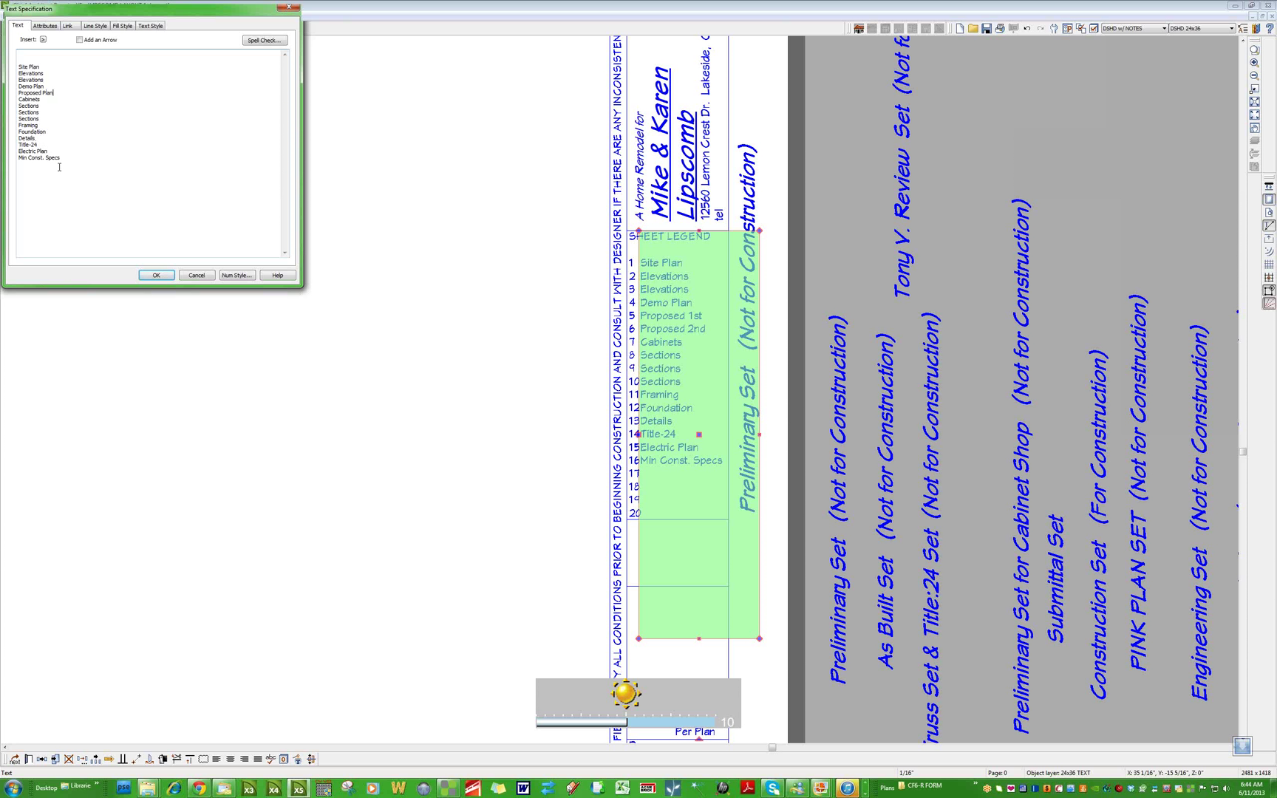
click(151, 275)
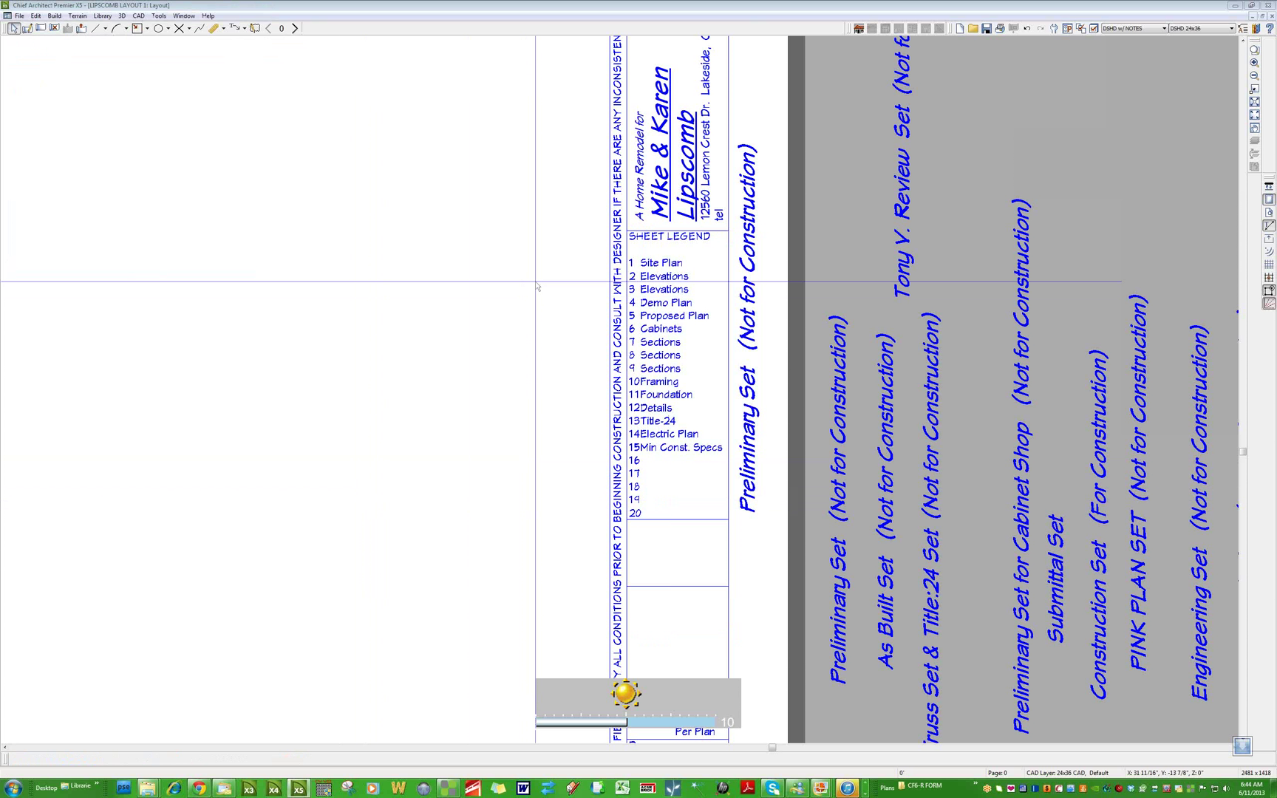
Open layout page 15 and compare its sheet number with the updated legend
click(281, 28)
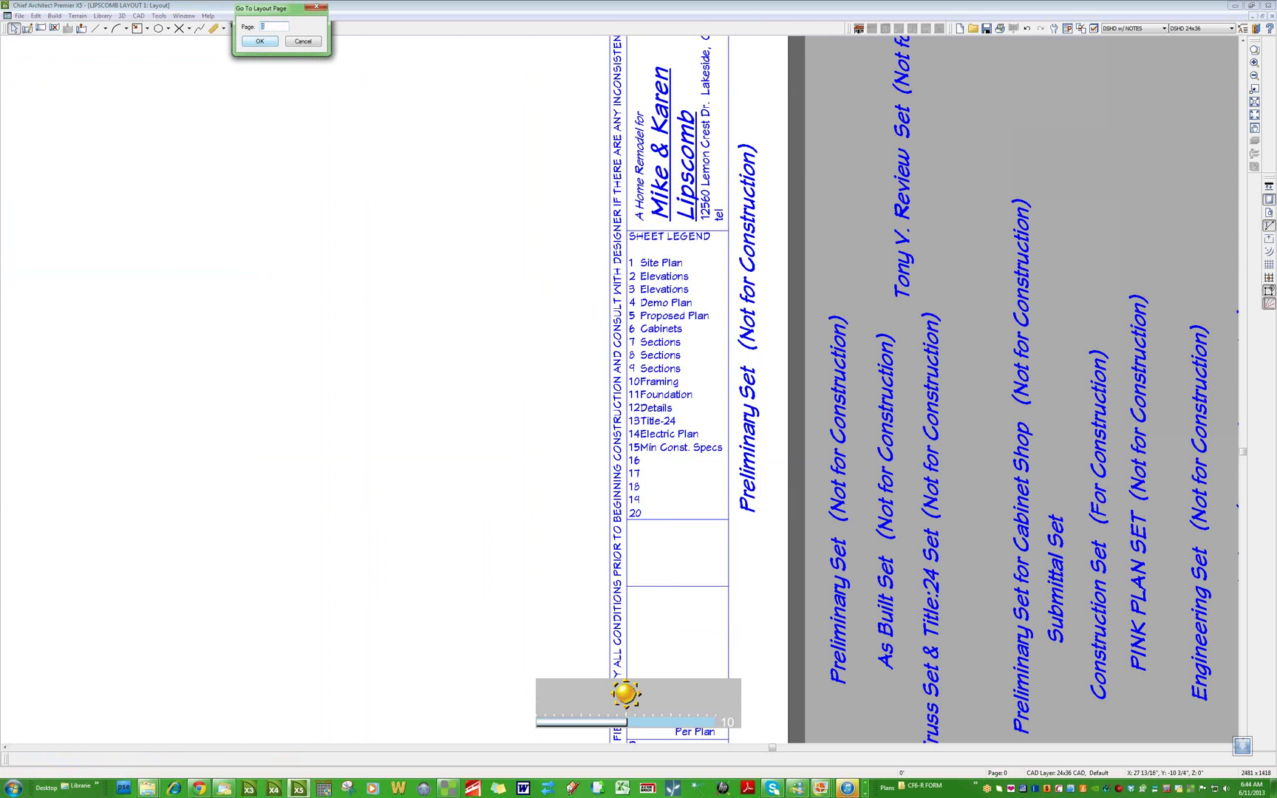
key(Return)
scroll(980, 519, down, 10)
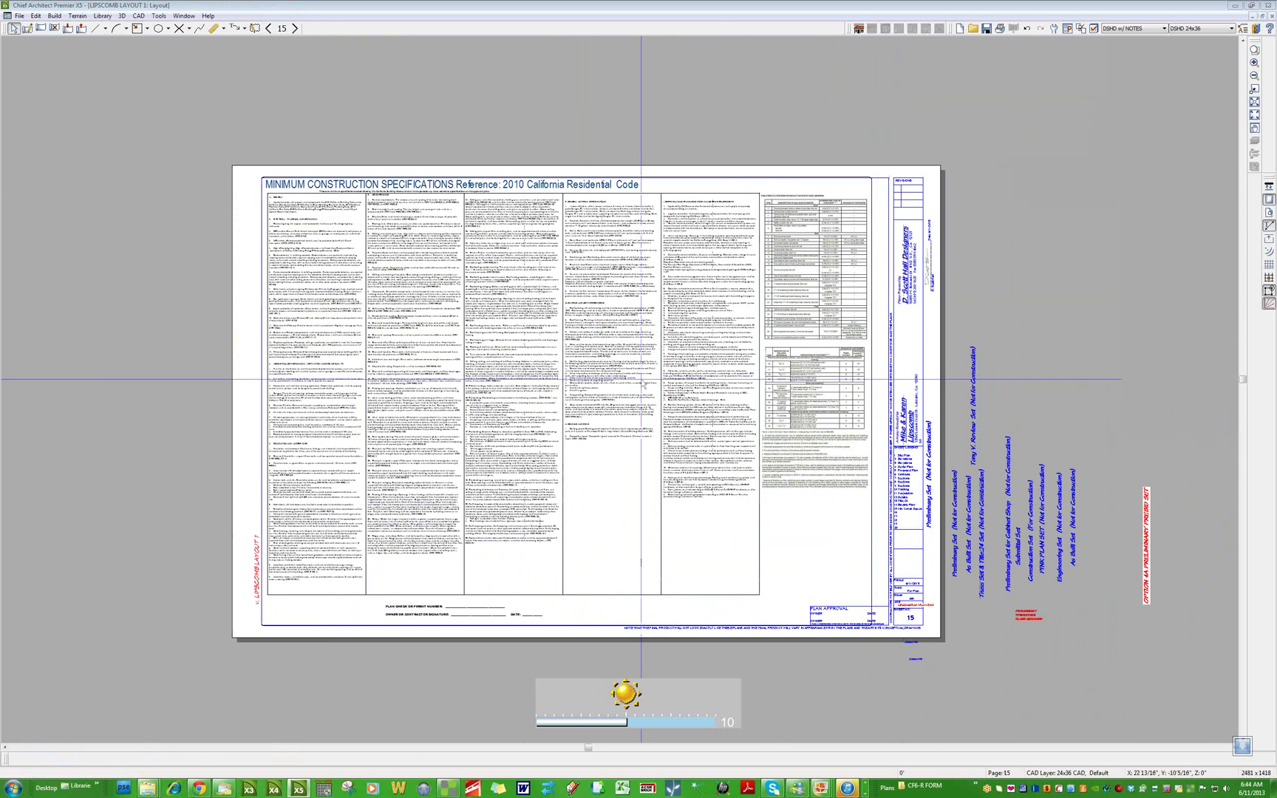
Open layout page 5 and inspect the first-floor plan and the second-floor plan, notes and legend boxes above the sheet
click(282, 28)
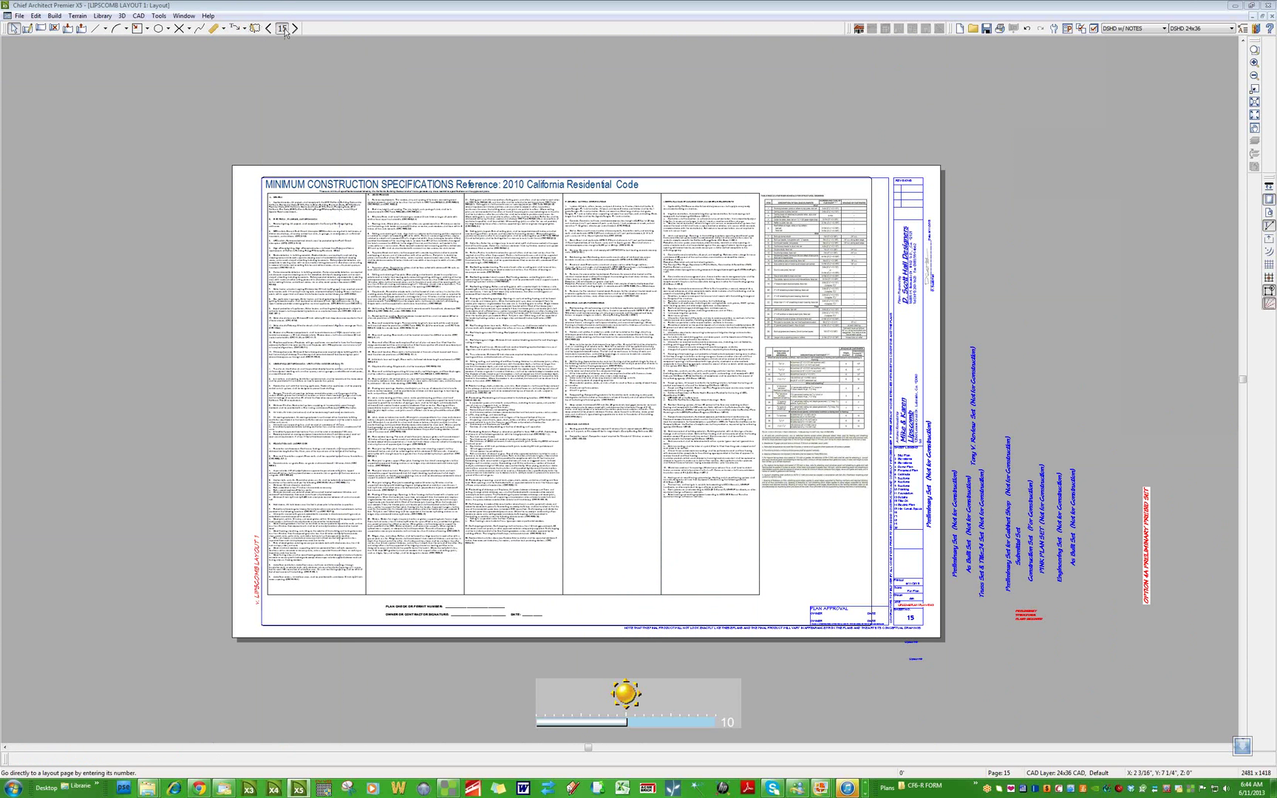
text(5)
key(Return)
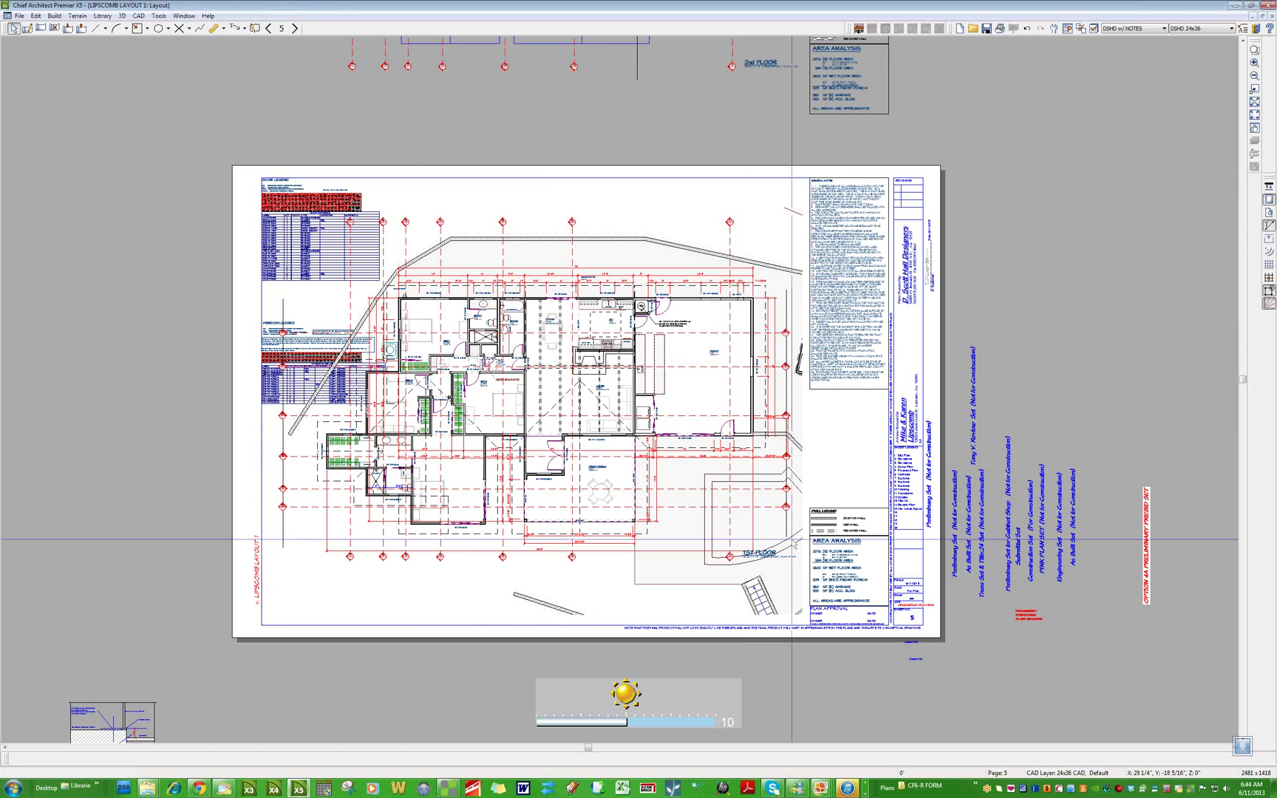
scroll(792, 539, down, 1)
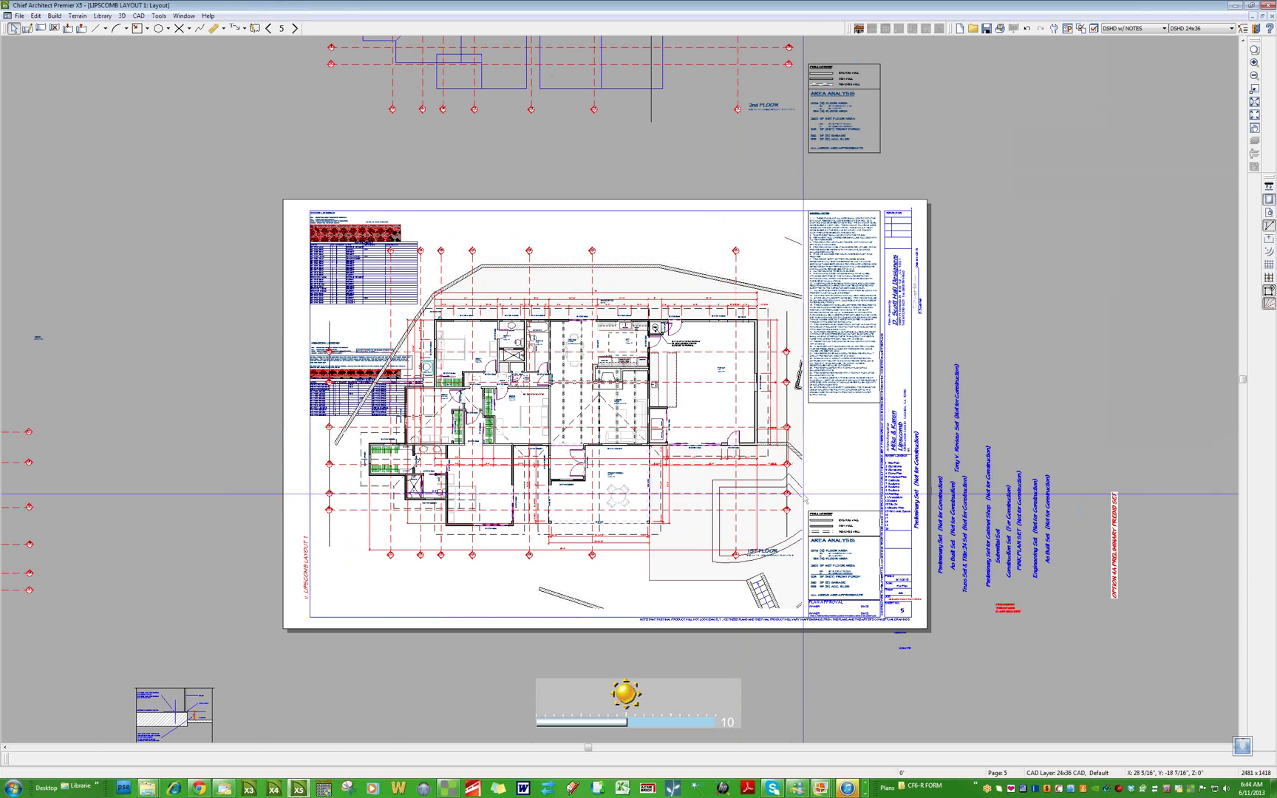
scroll(806, 500, down, 3)
click(714, 455)
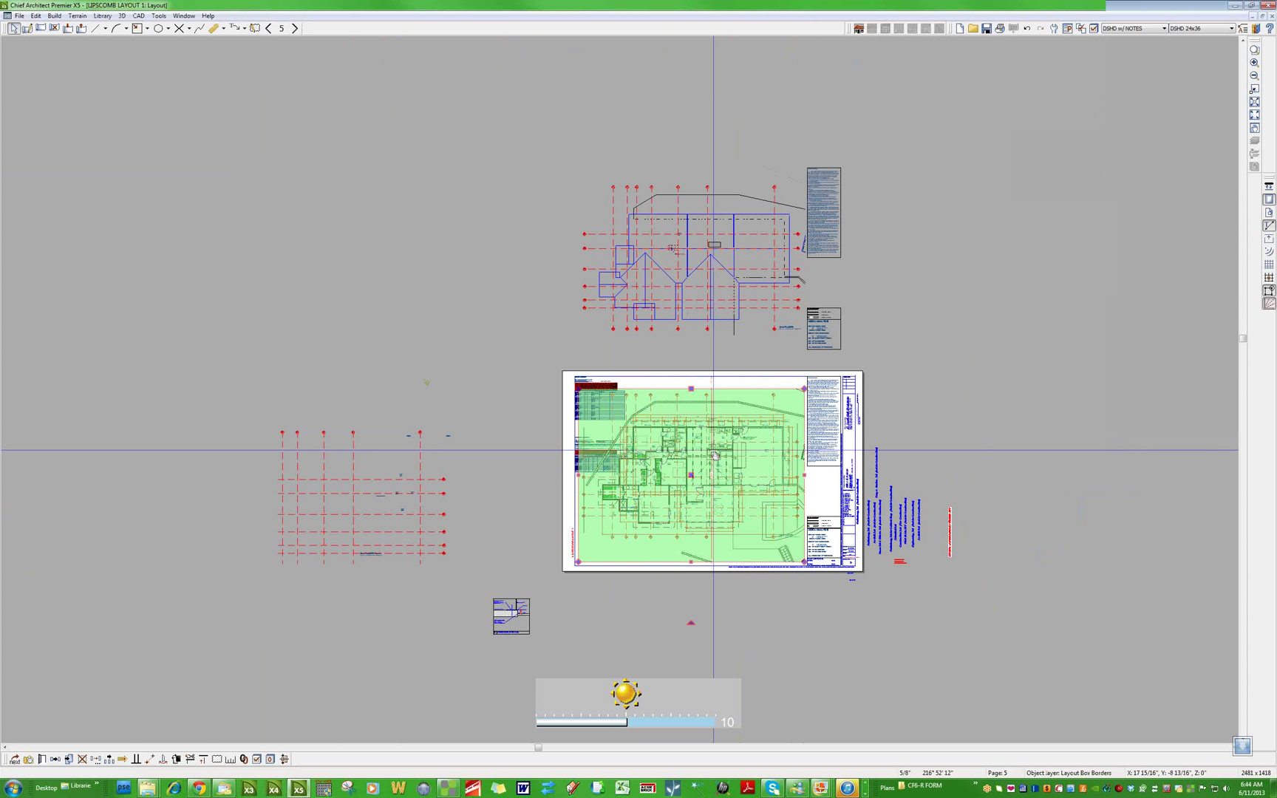
click(666, 267)
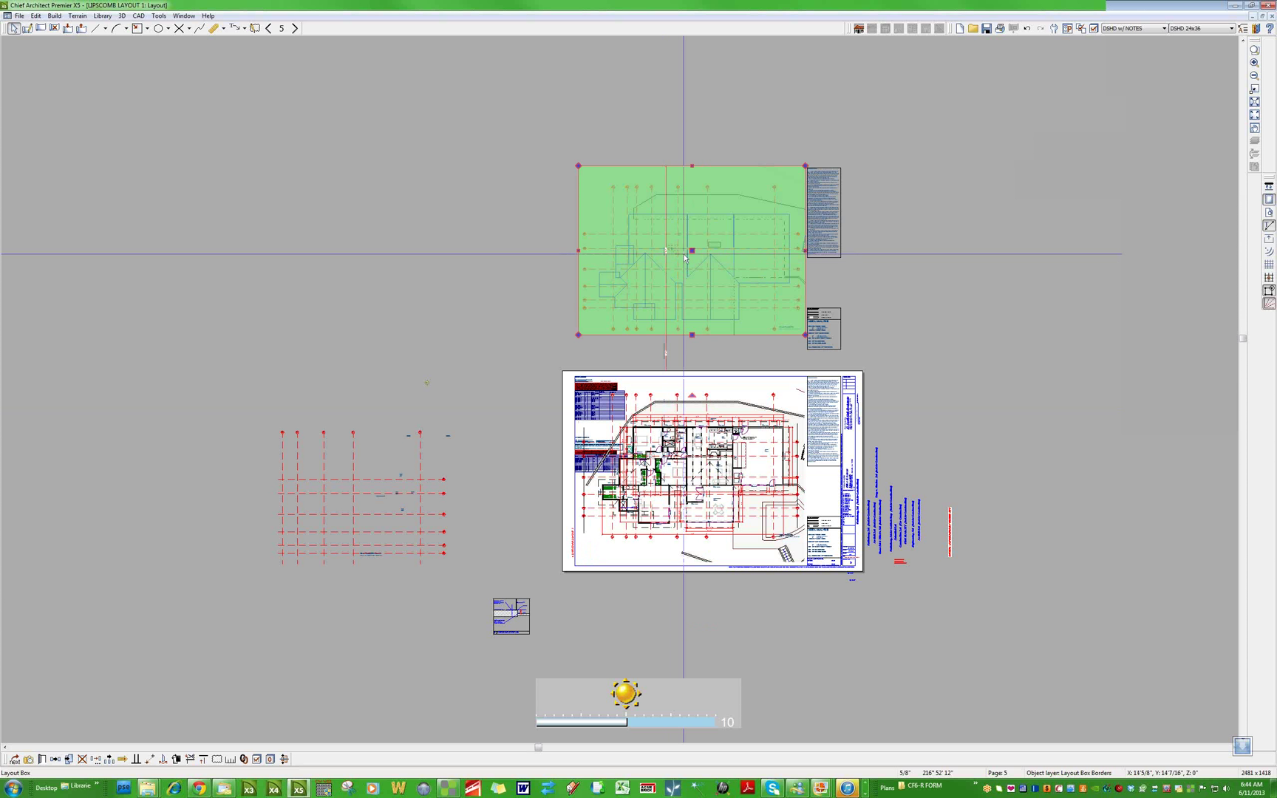
click(292, 28)
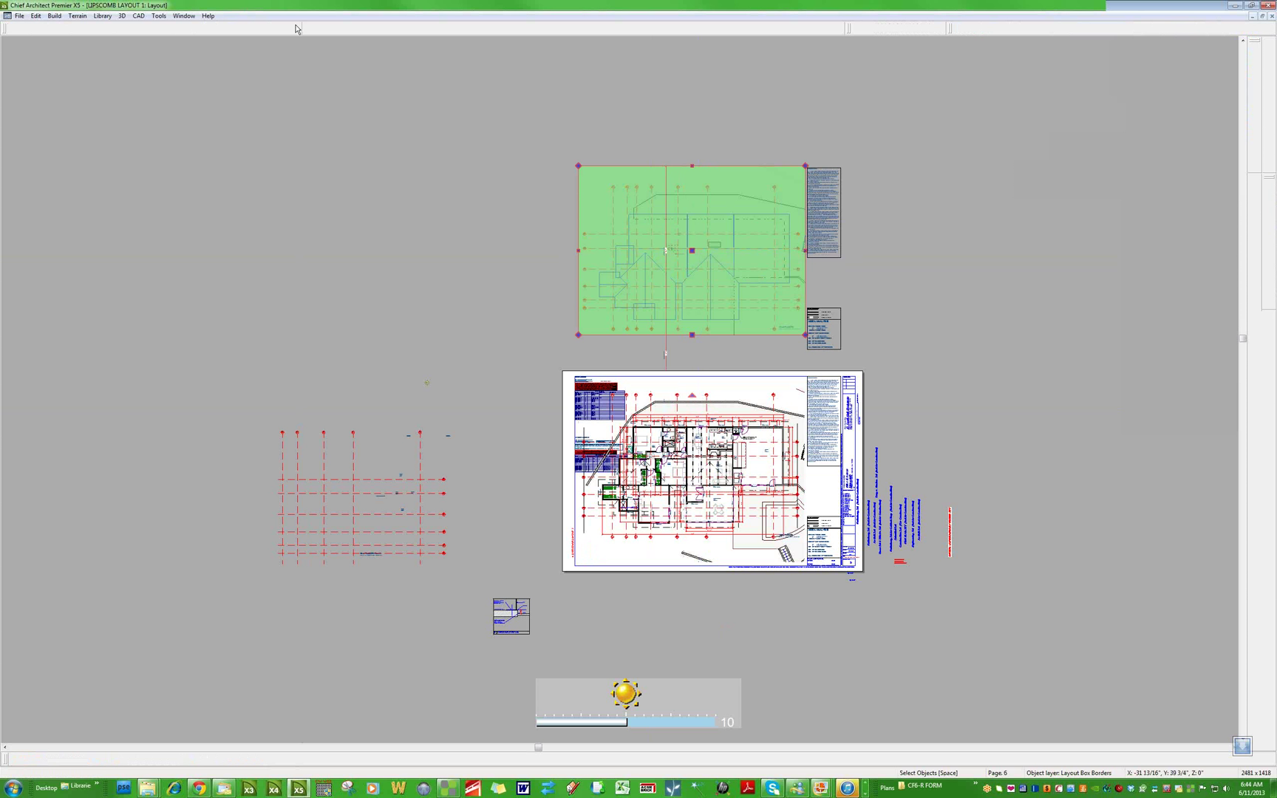
click(269, 29)
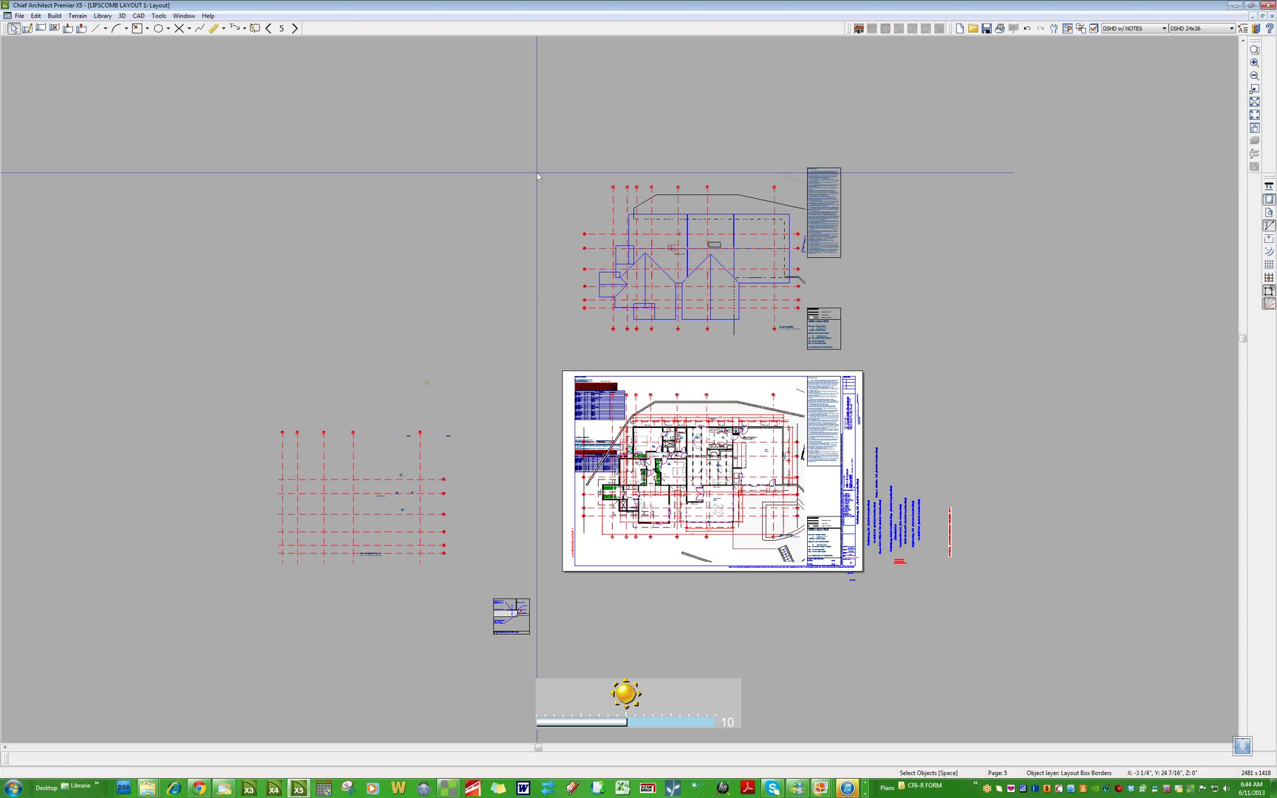
drag(499, 110, 842, 355)
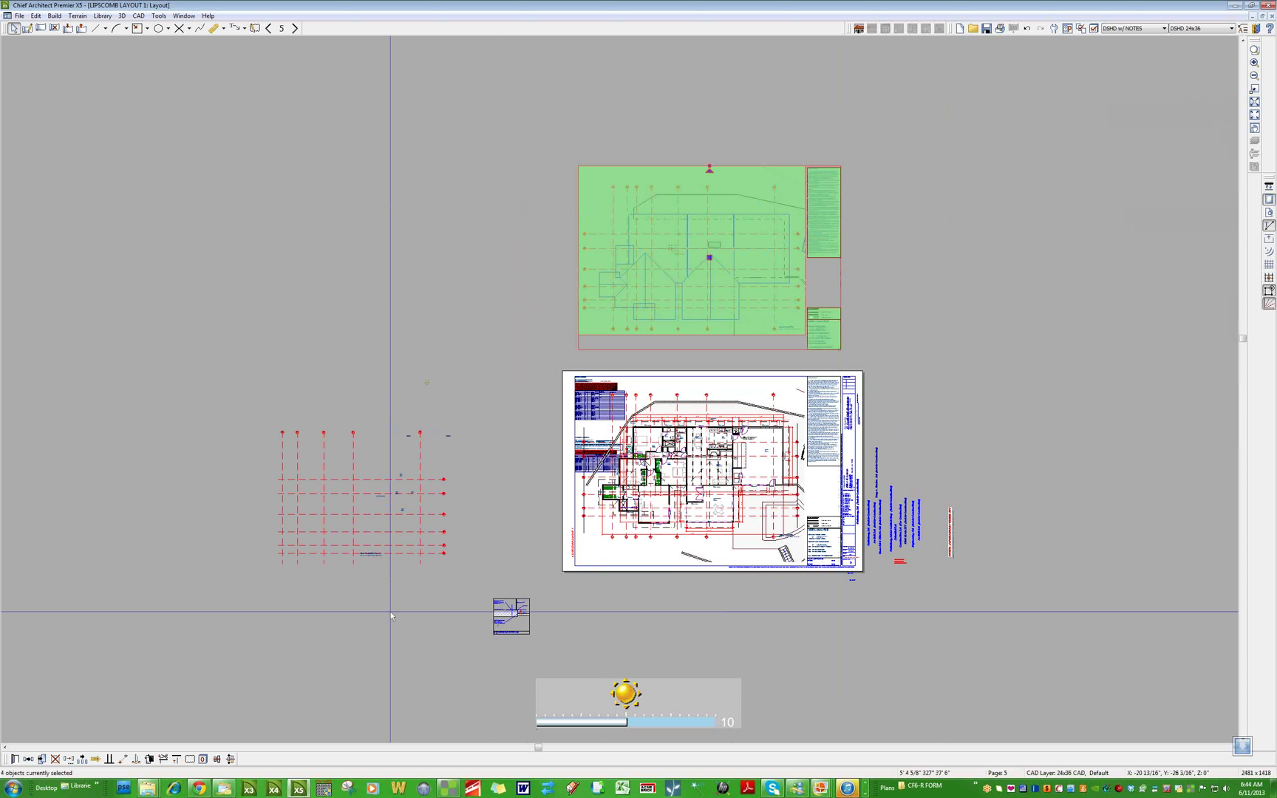
Move the off-sheet grid-line plan layout box beside page 5 horizontally closer to the sheet
click(314, 477)
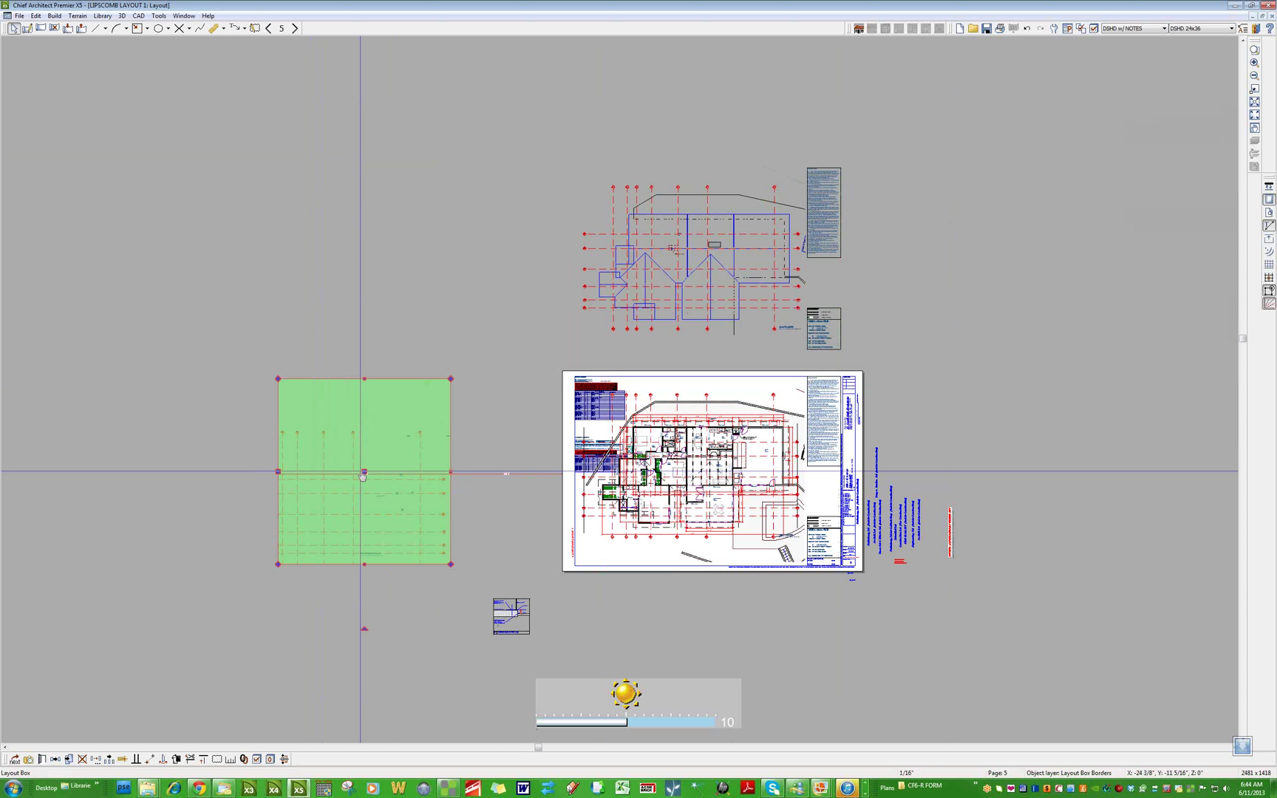
drag(363, 474, 449, 467)
click(455, 334)
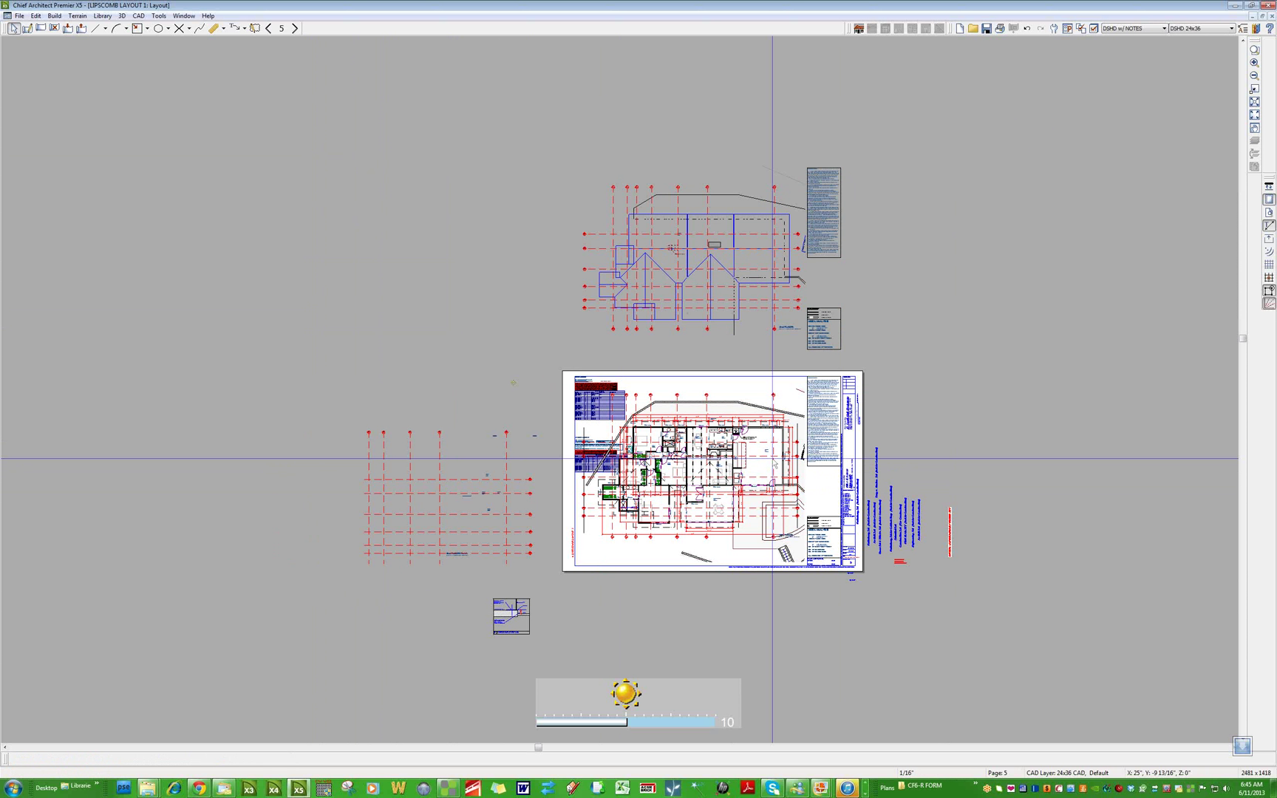
scroll(773, 459, up, 1)
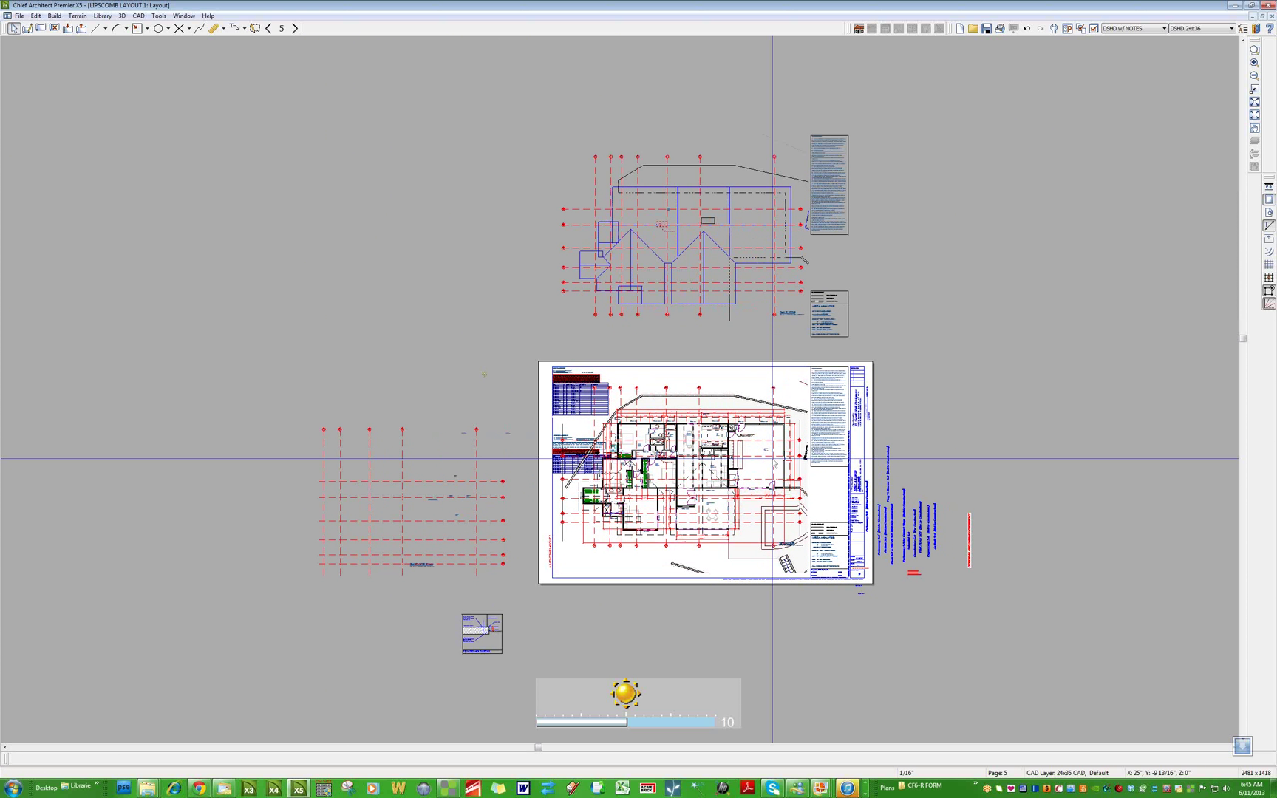
scroll(772, 459, up, 7)
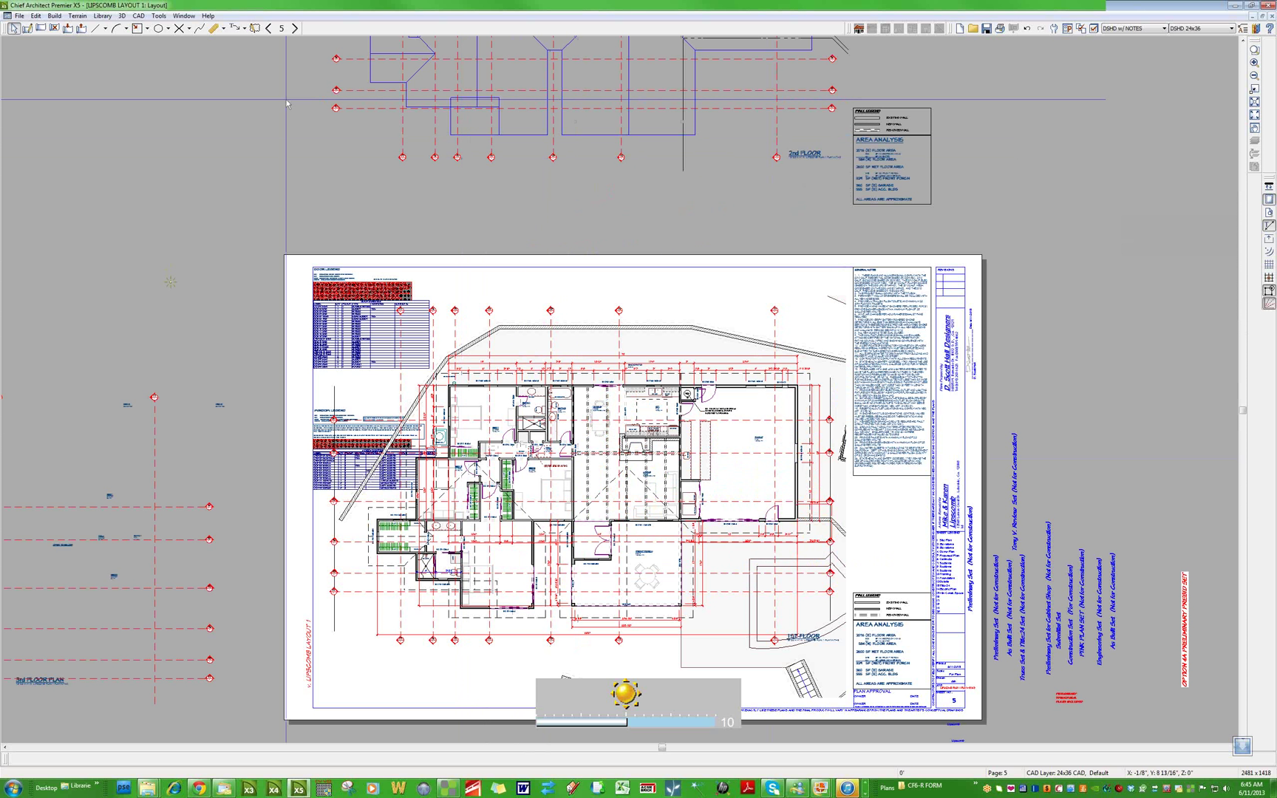
Go to layout page 101, step back to page 100 and delete the small building view beside the line-only layout box
click(281, 28)
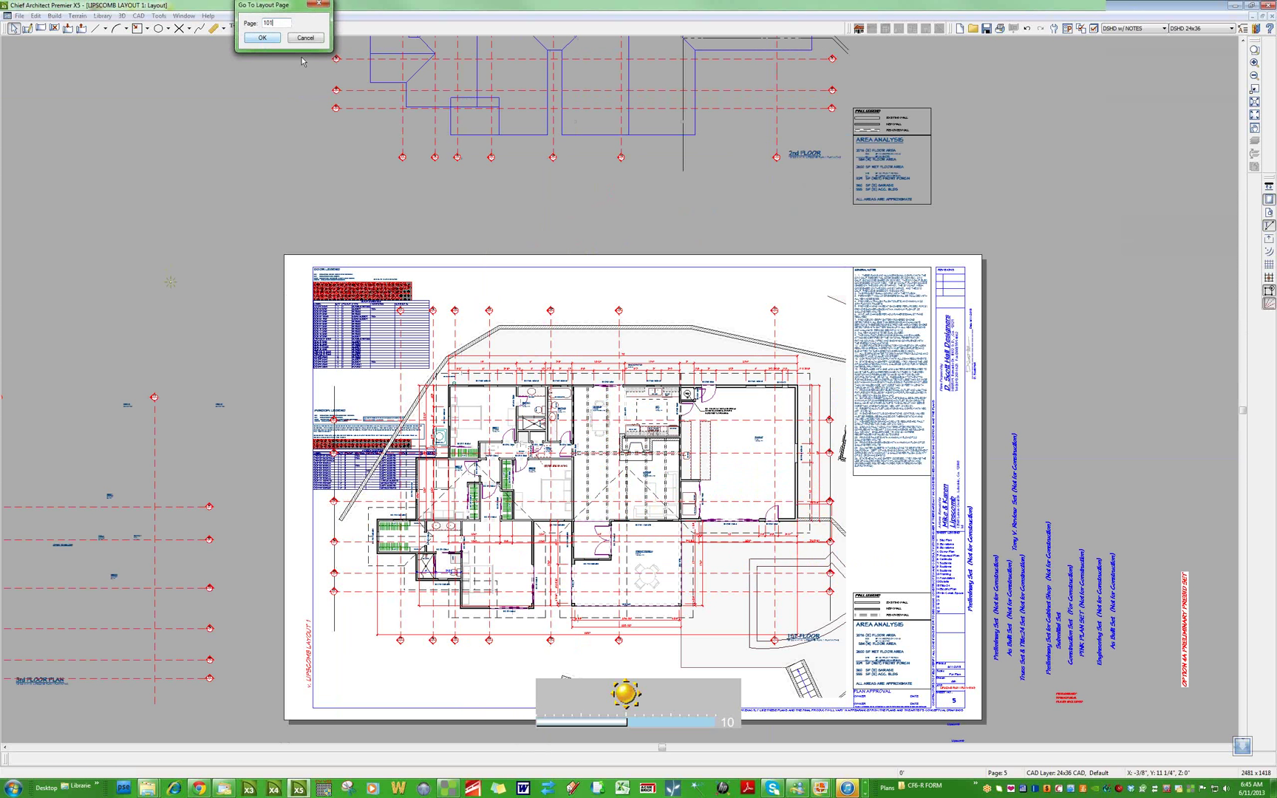
key(Return)
scroll(630, 219, down, 5)
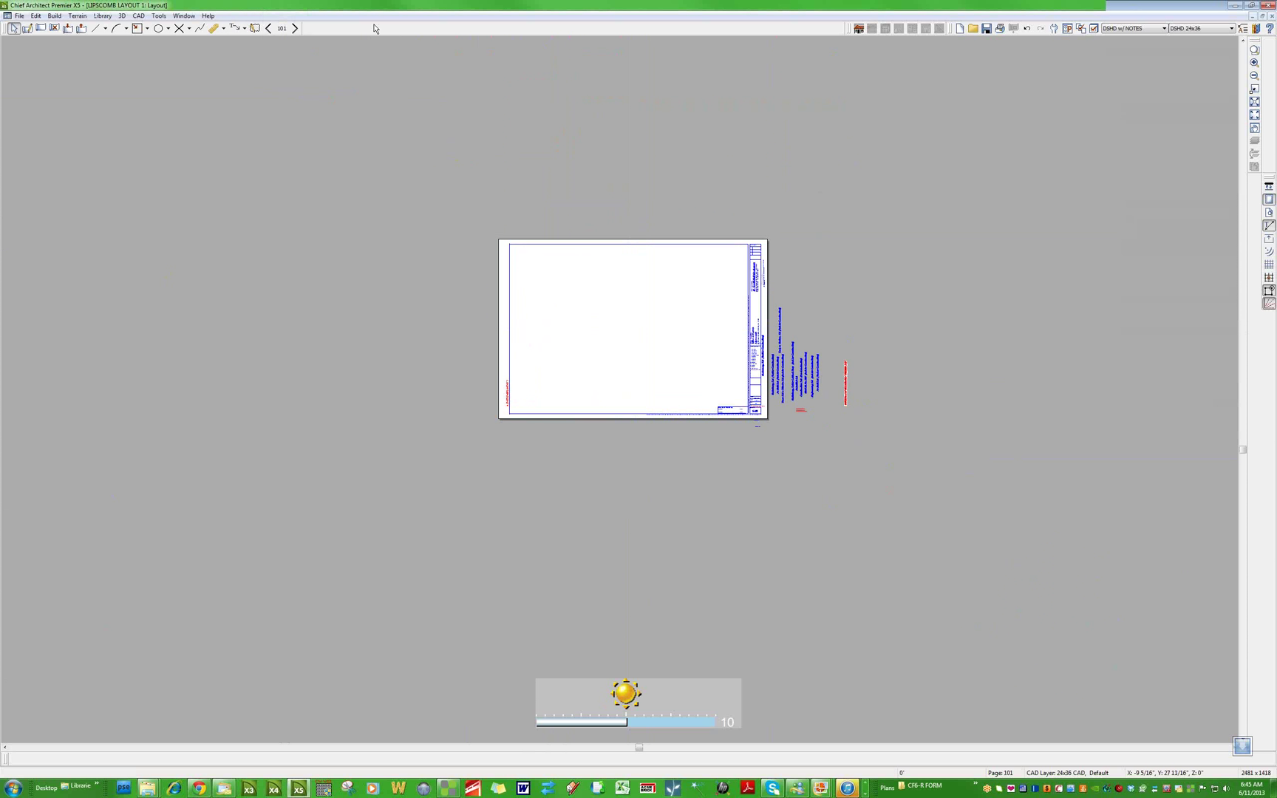
click(269, 28)
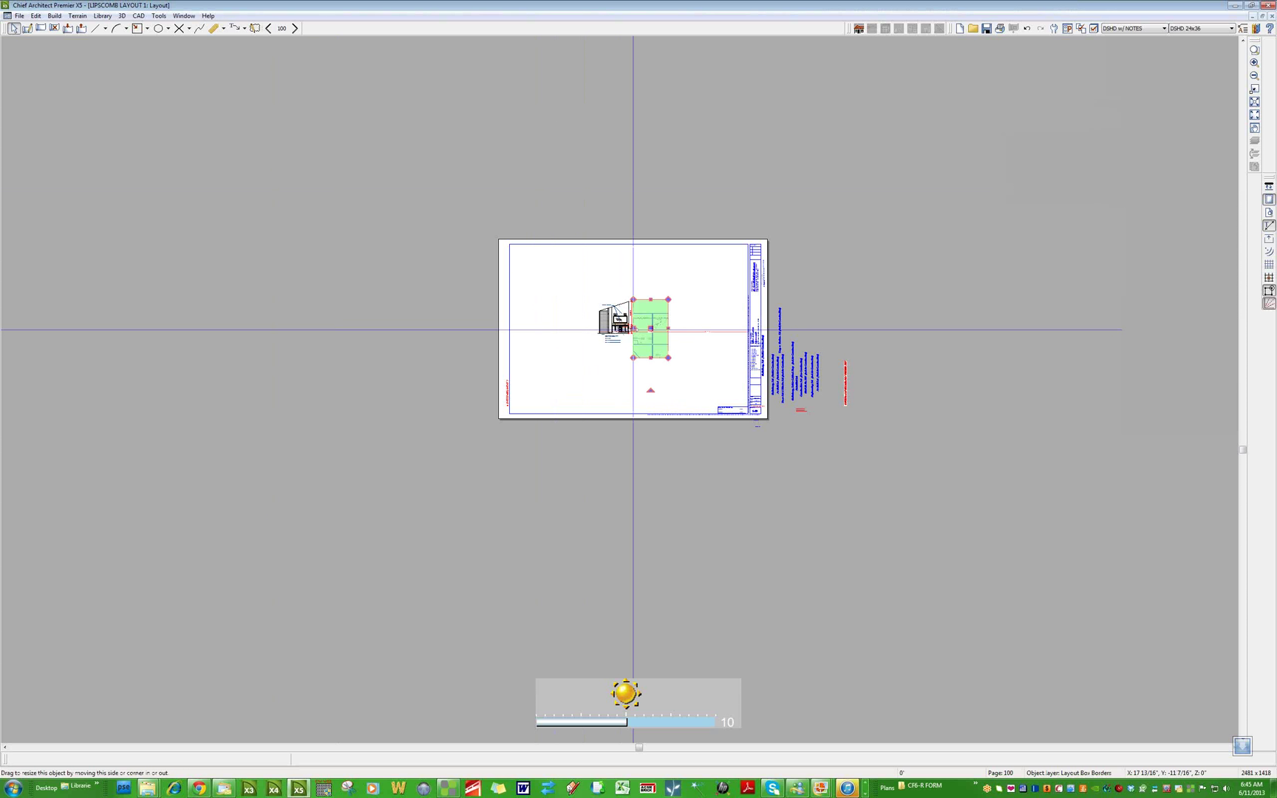
click(615, 321)
key(Delete)
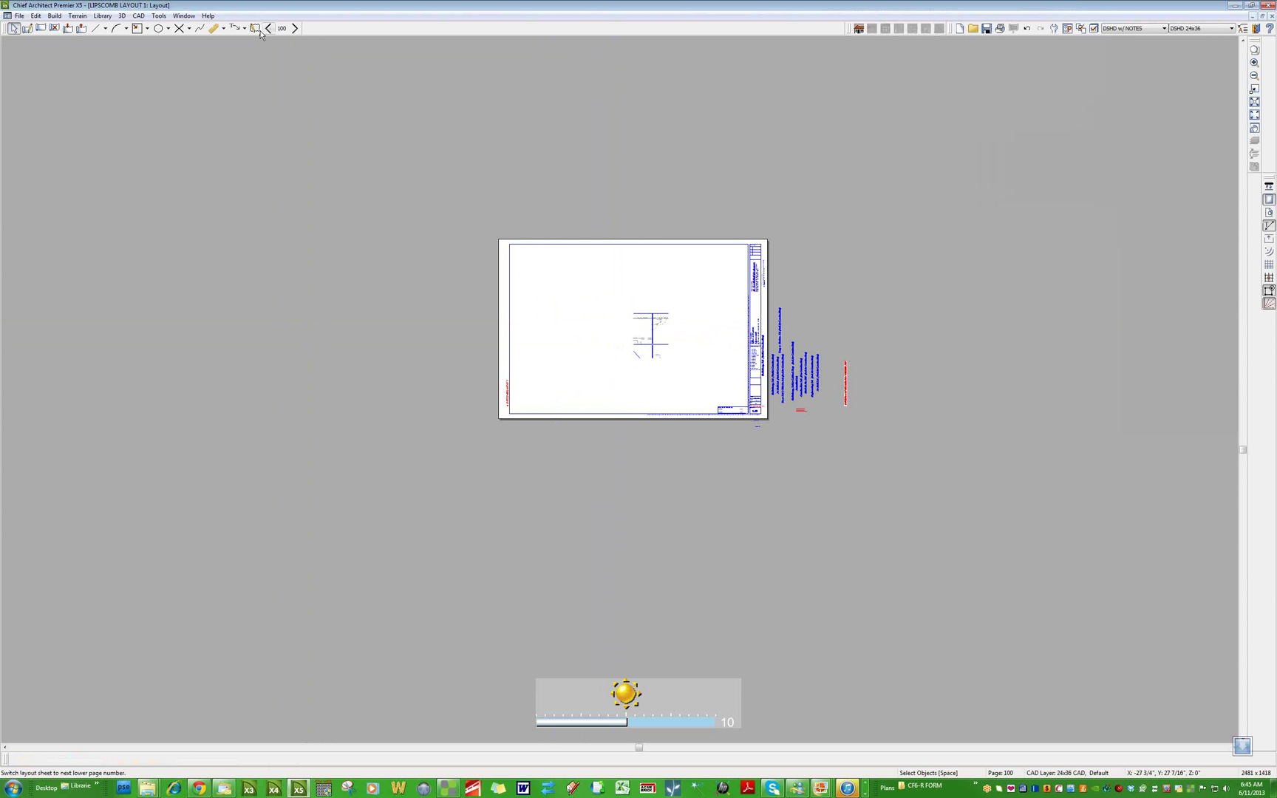
Go back to layout page 98 and inspect the site plan layout box on the sheet
click(268, 28)
click(269, 28)
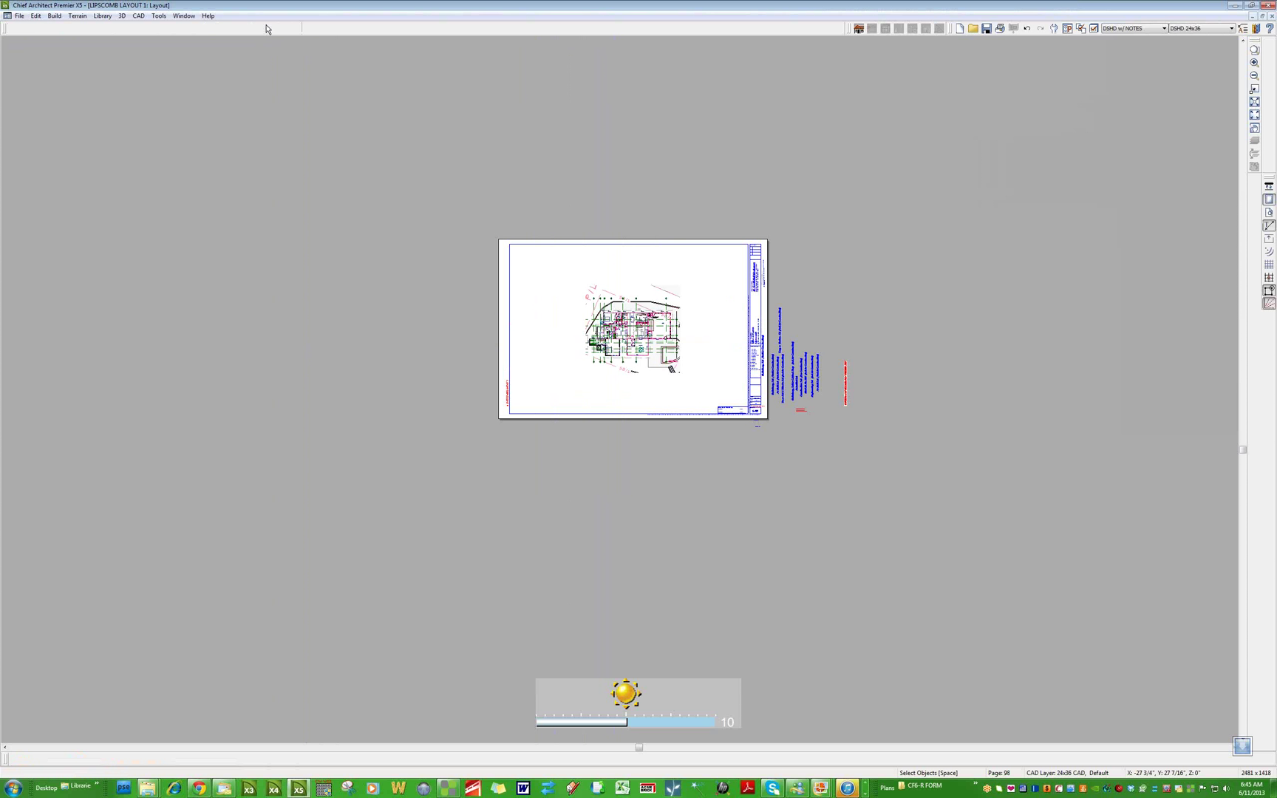
click(613, 365)
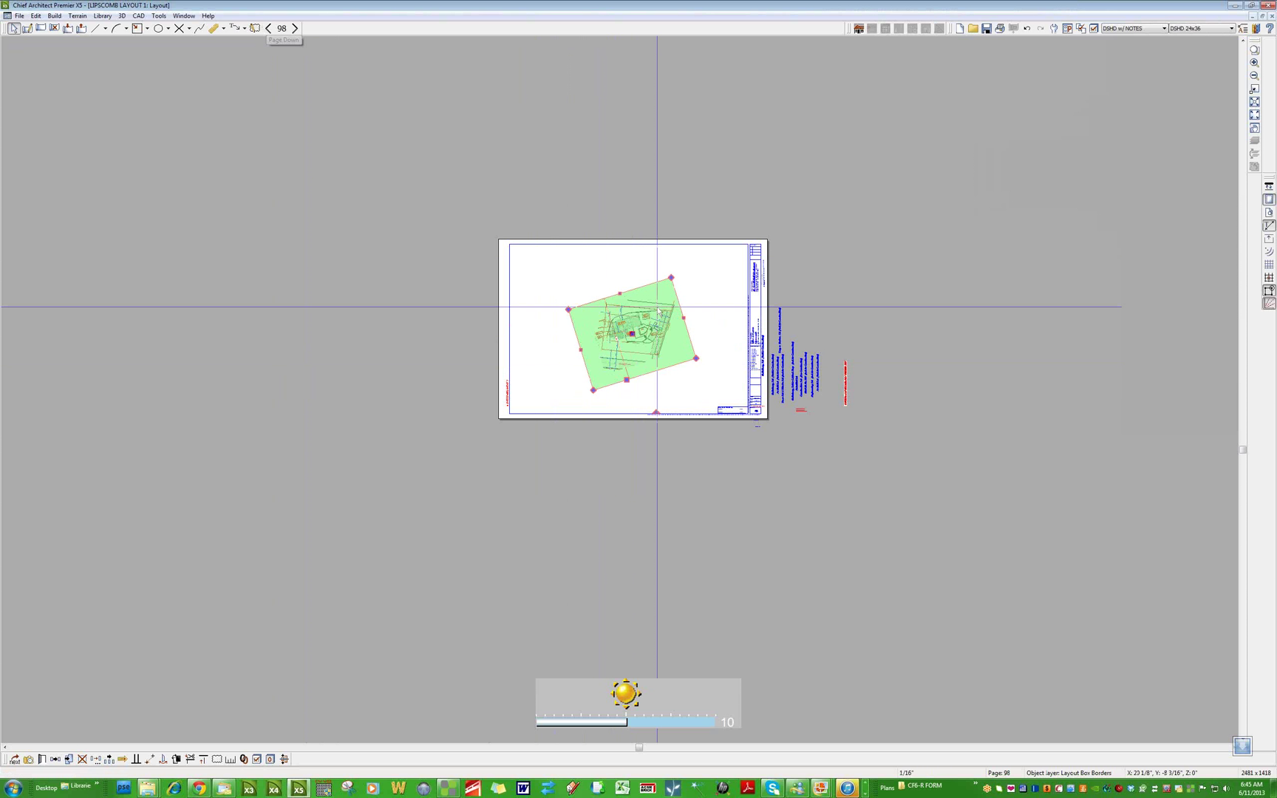
scroll(643, 325, up, 1)
scroll(641, 323, up, 1)
click(643, 156)
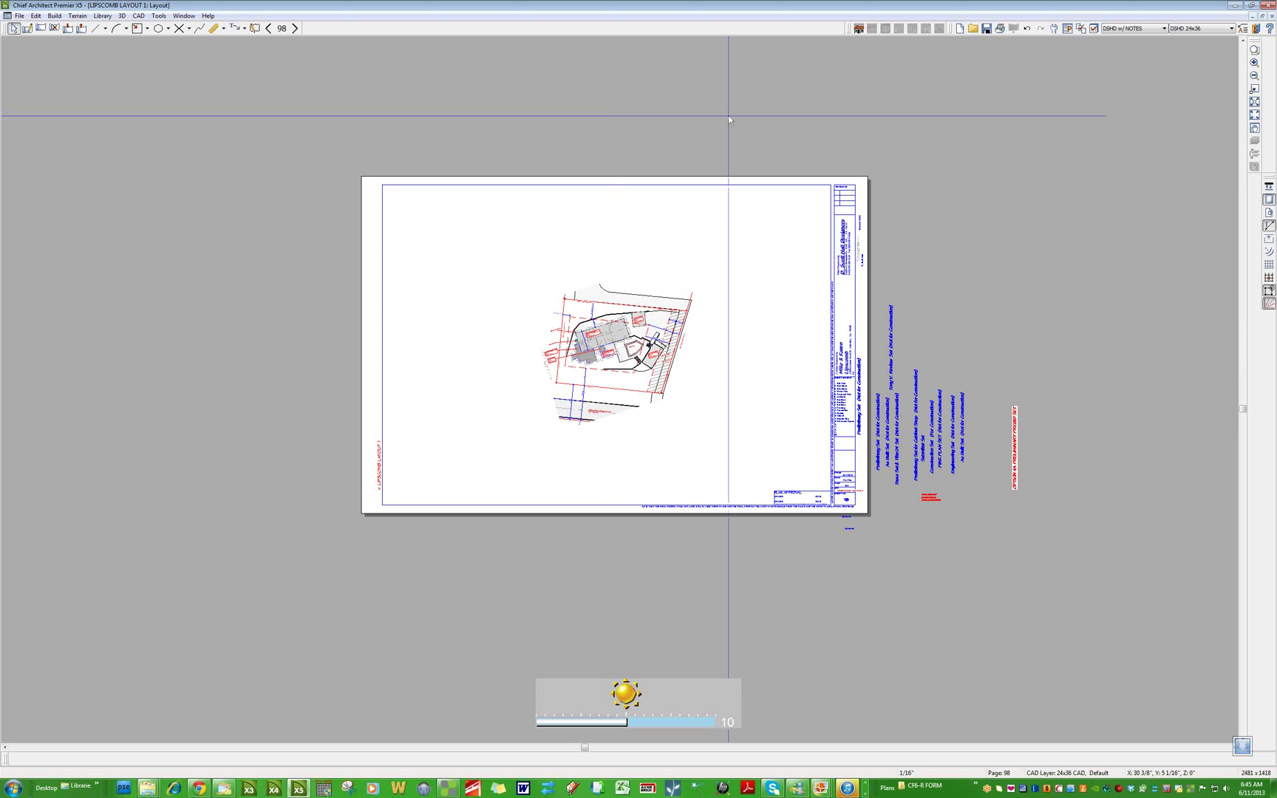
Switch the active annotation set to DSHD 8x11 and set both the printer paper and the drawing sheet to Letter size
click(1192, 29)
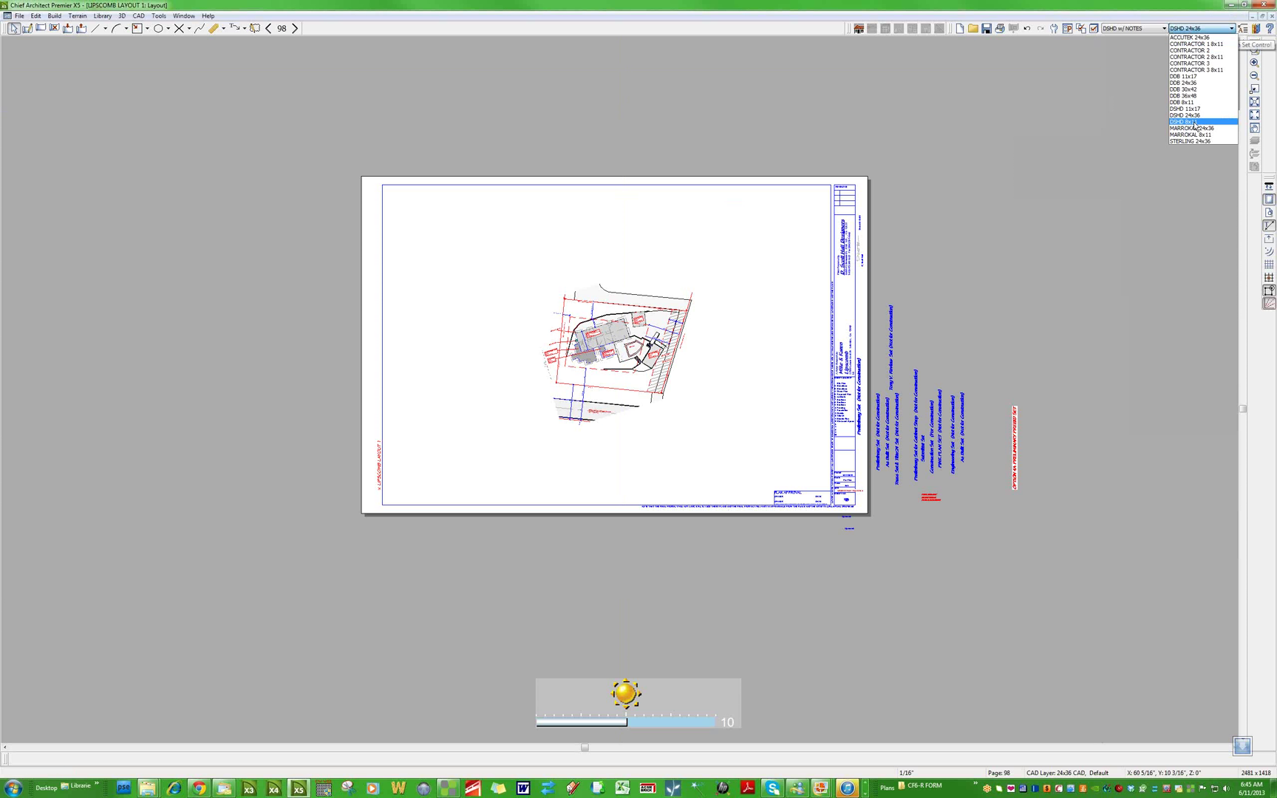
key(Return)
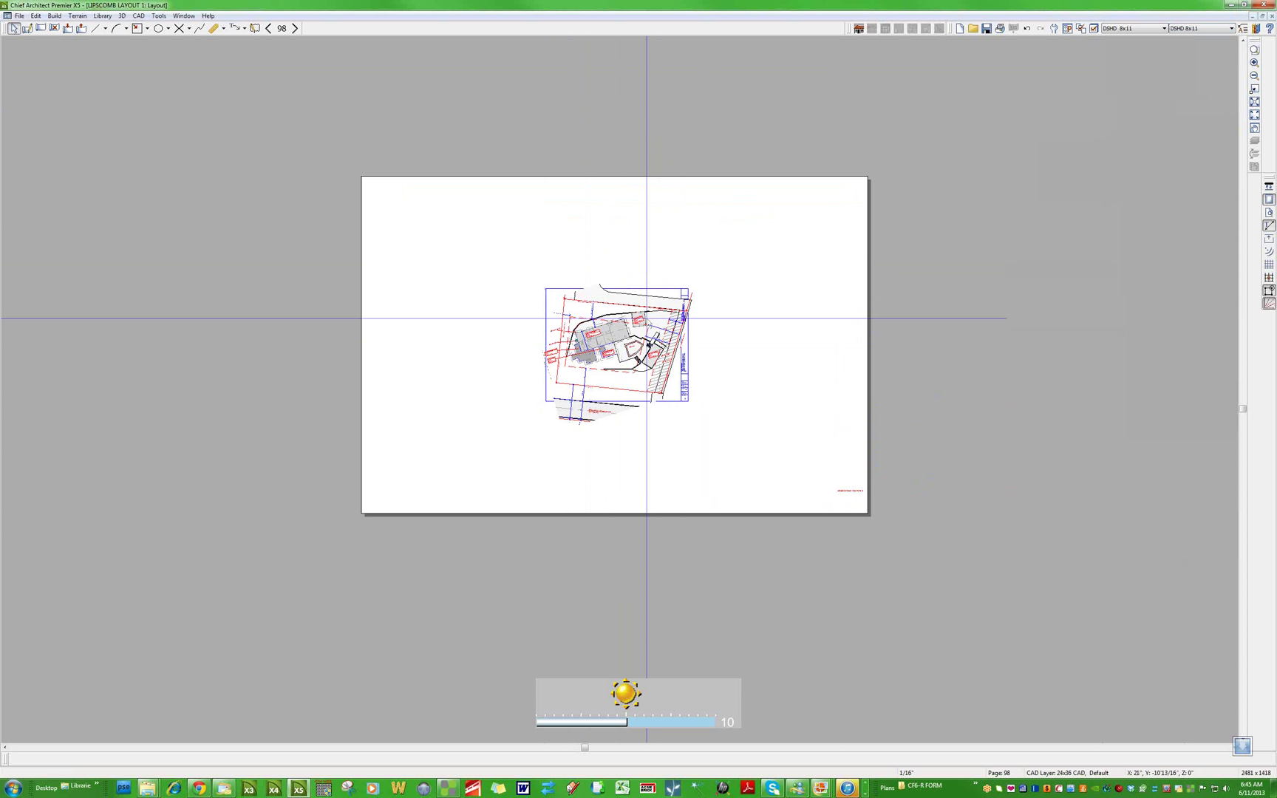
click(19, 15)
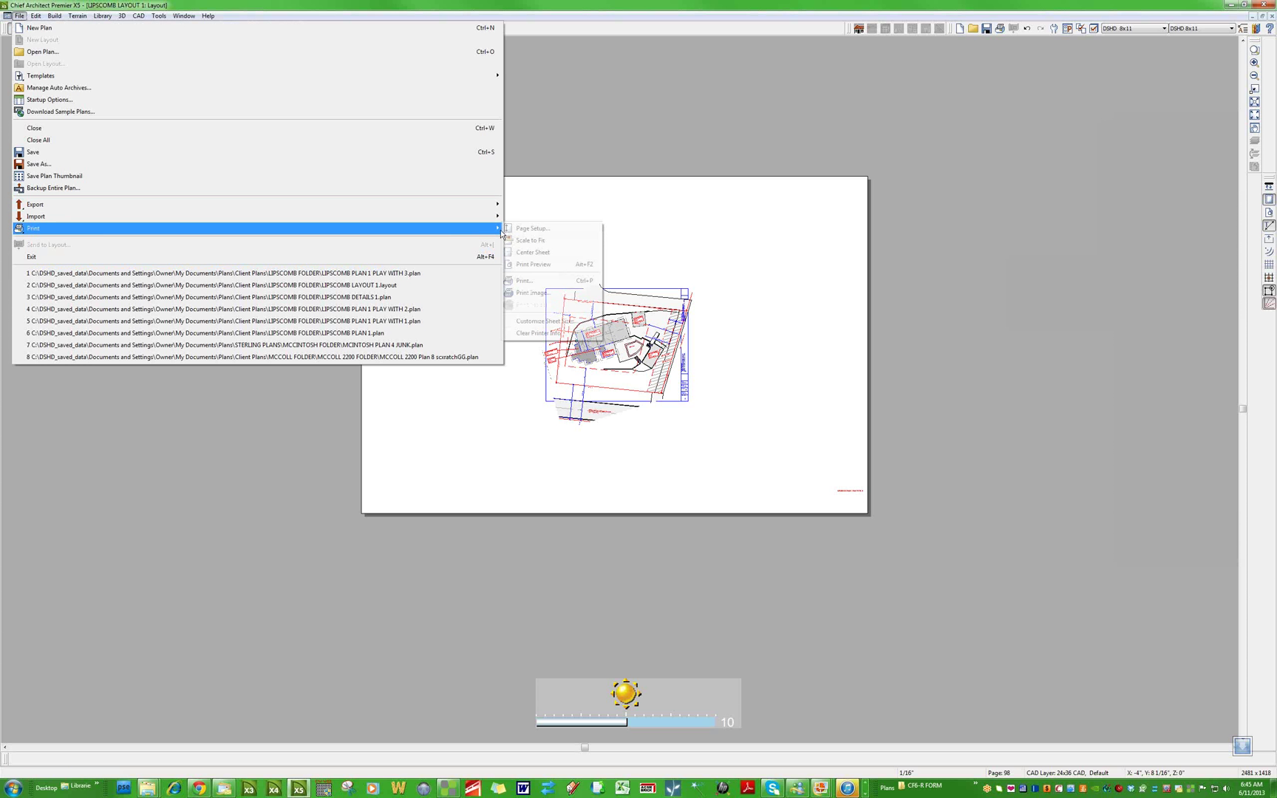
click(530, 229)
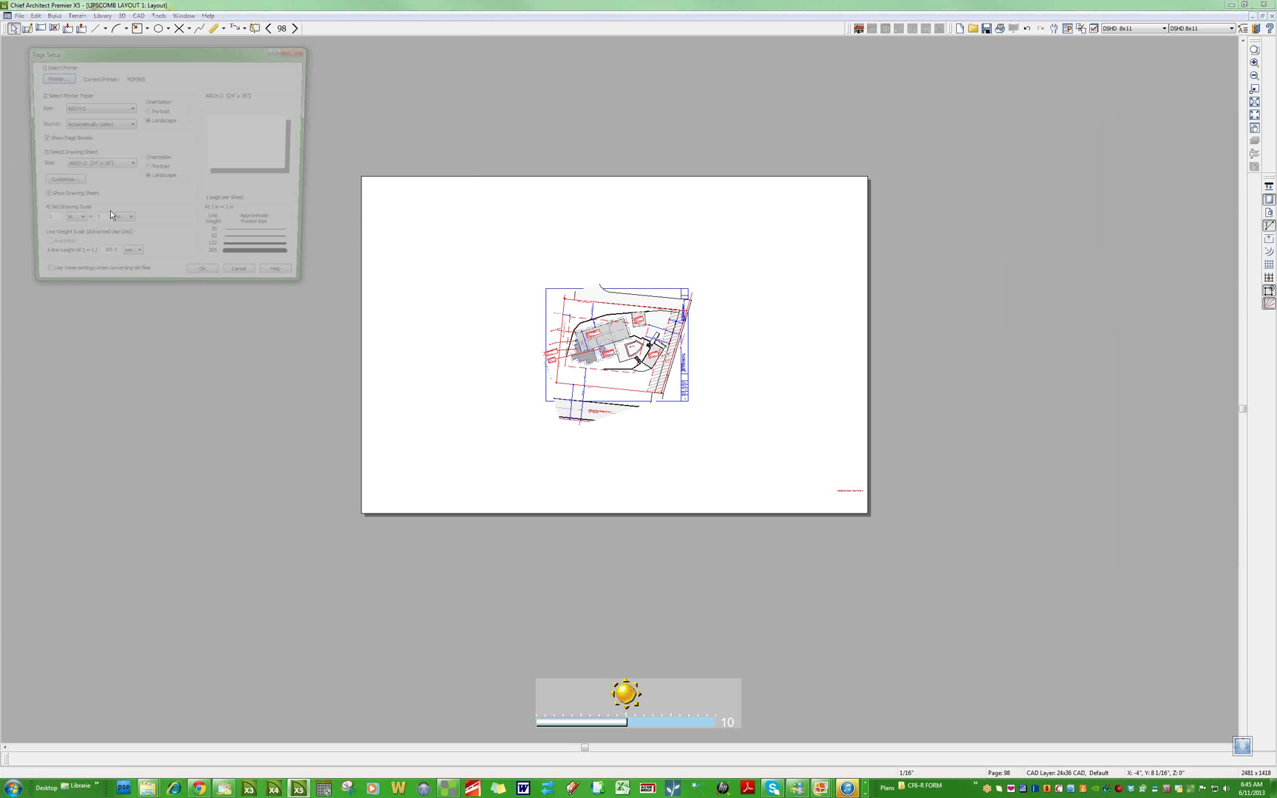
click(107, 111)
scroll(112, 125, up, 1)
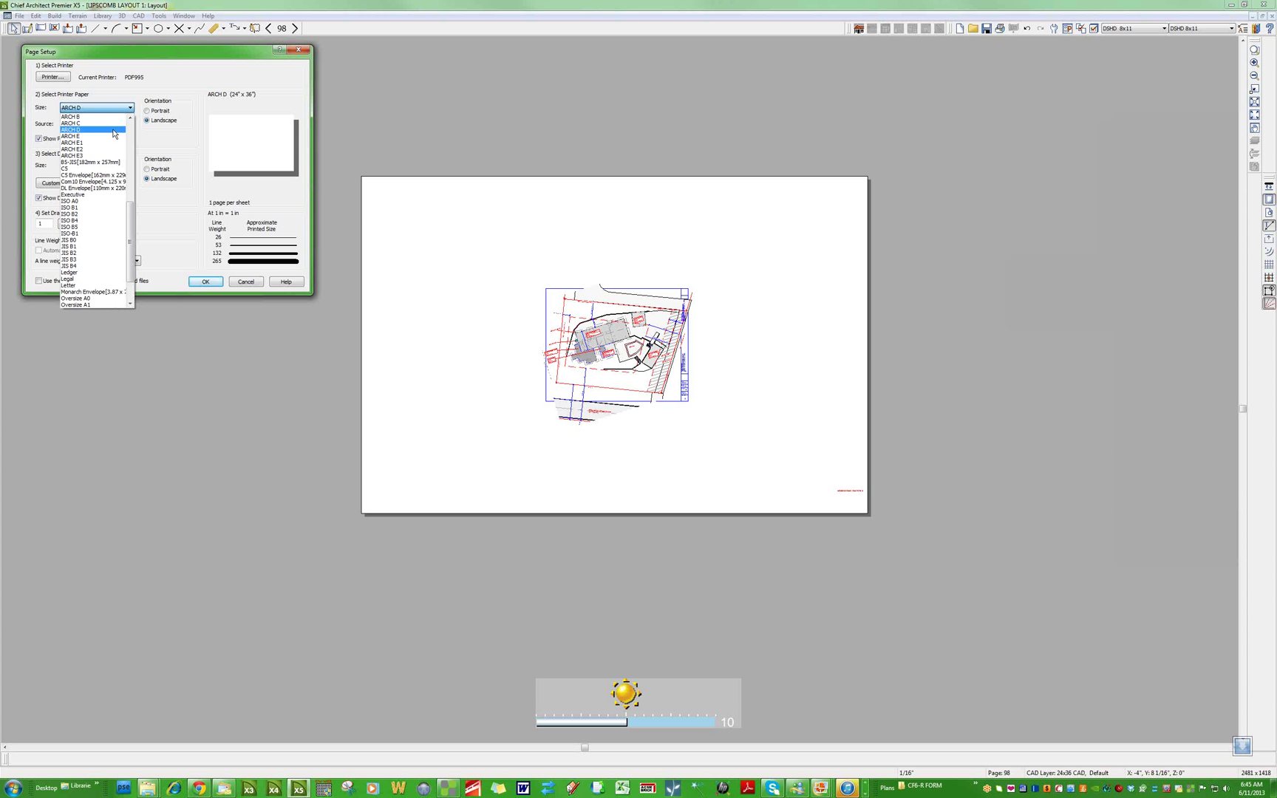
click(85, 286)
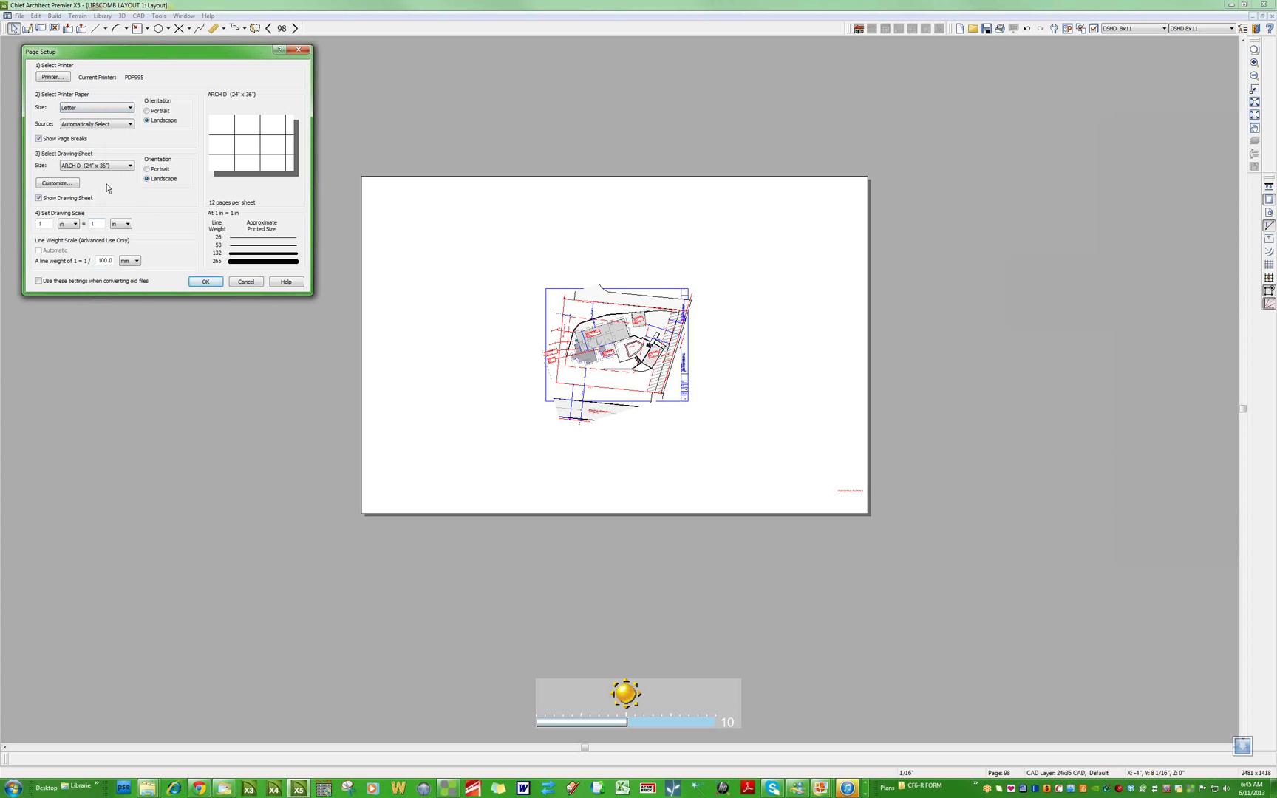
click(114, 170)
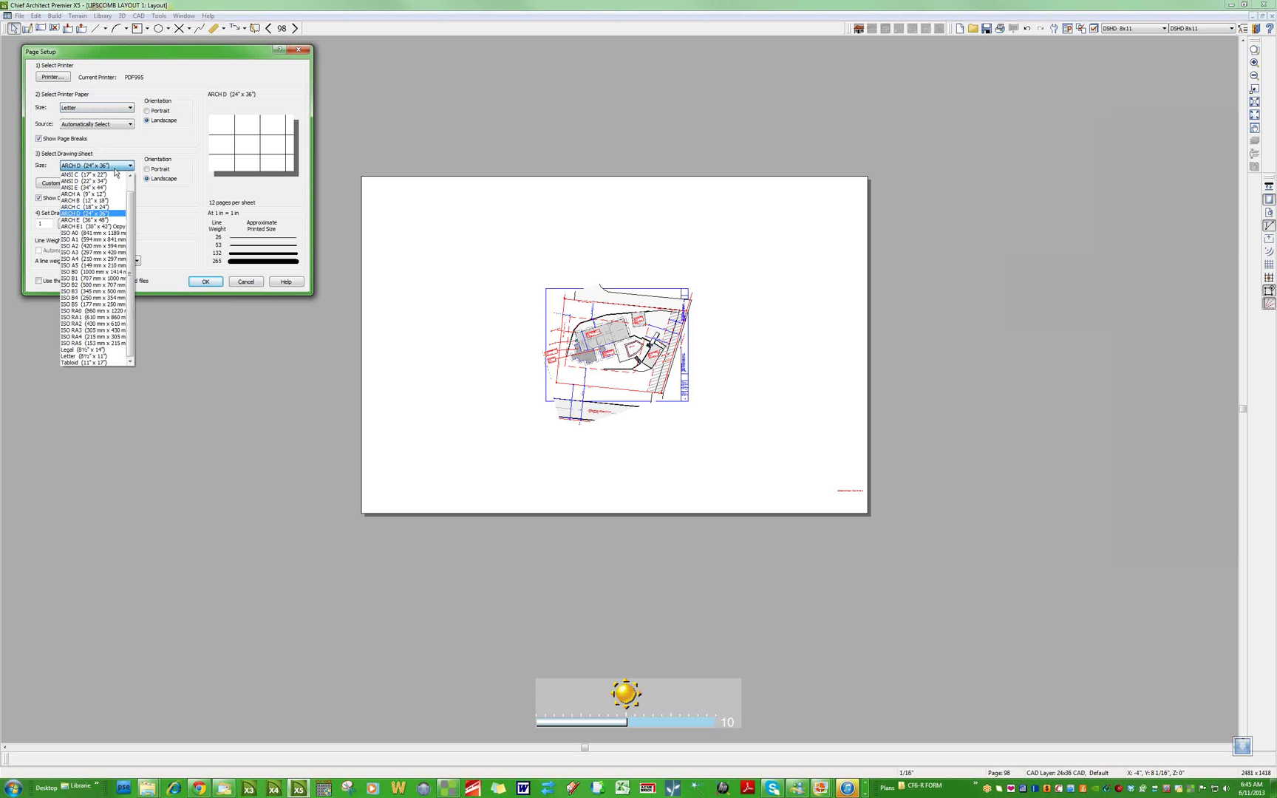
click(105, 358)
click(206, 282)
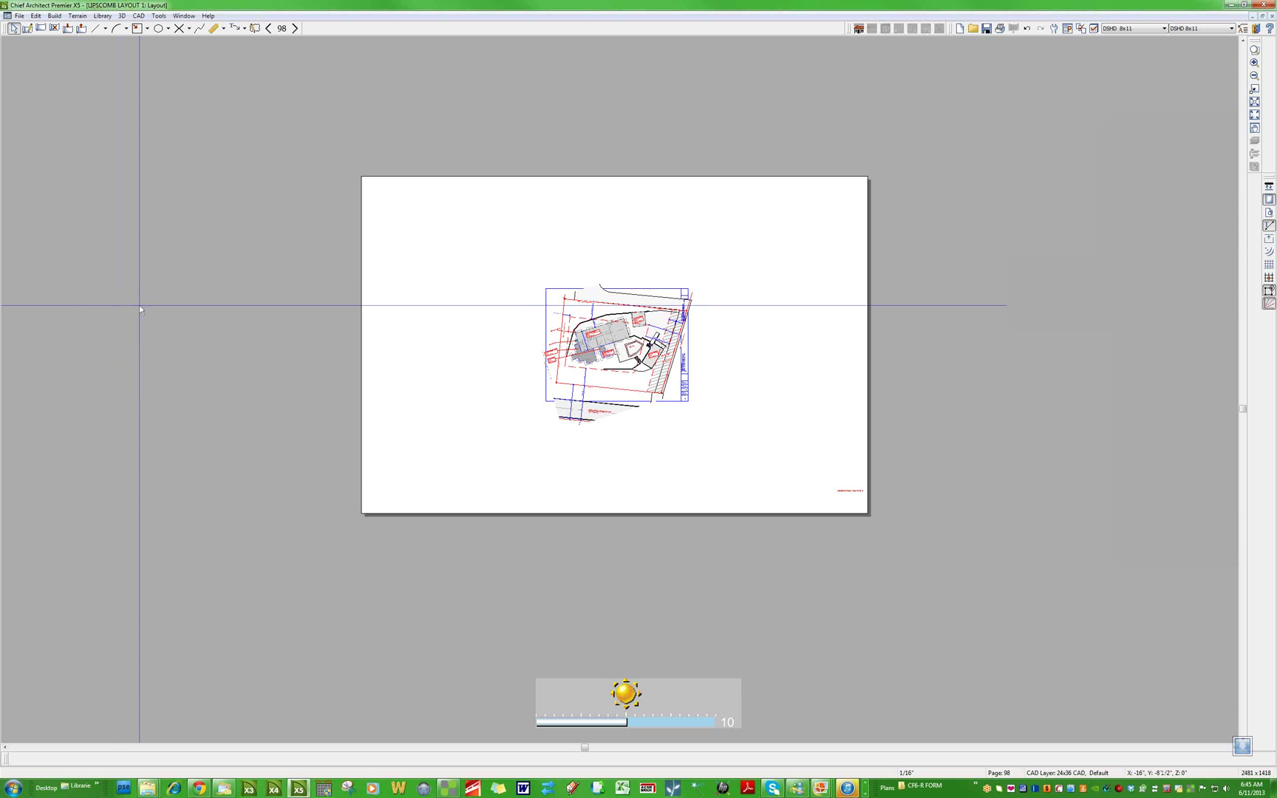
Examine the site plan layout box on the letter-size sheet of page 98 and the sheet number in its title block
scroll(607, 345, up, 4)
click(618, 321)
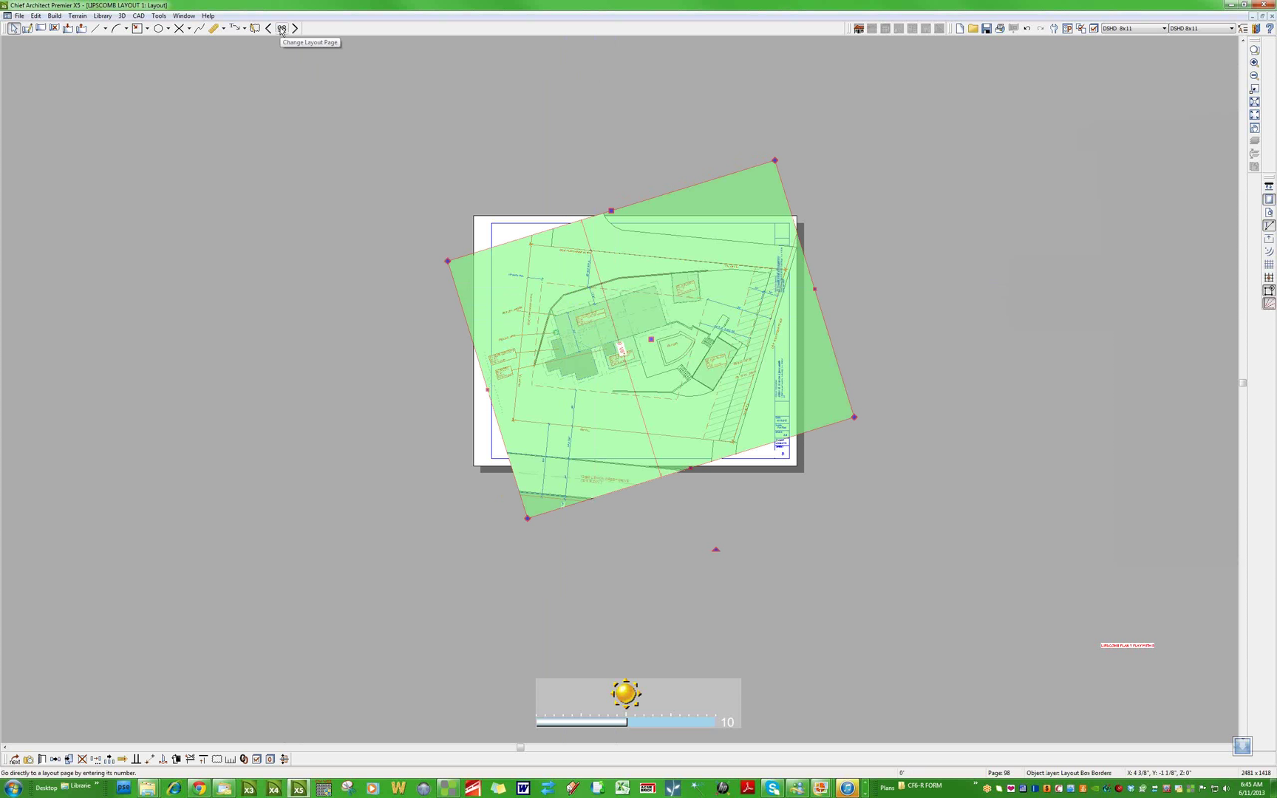
click(862, 484)
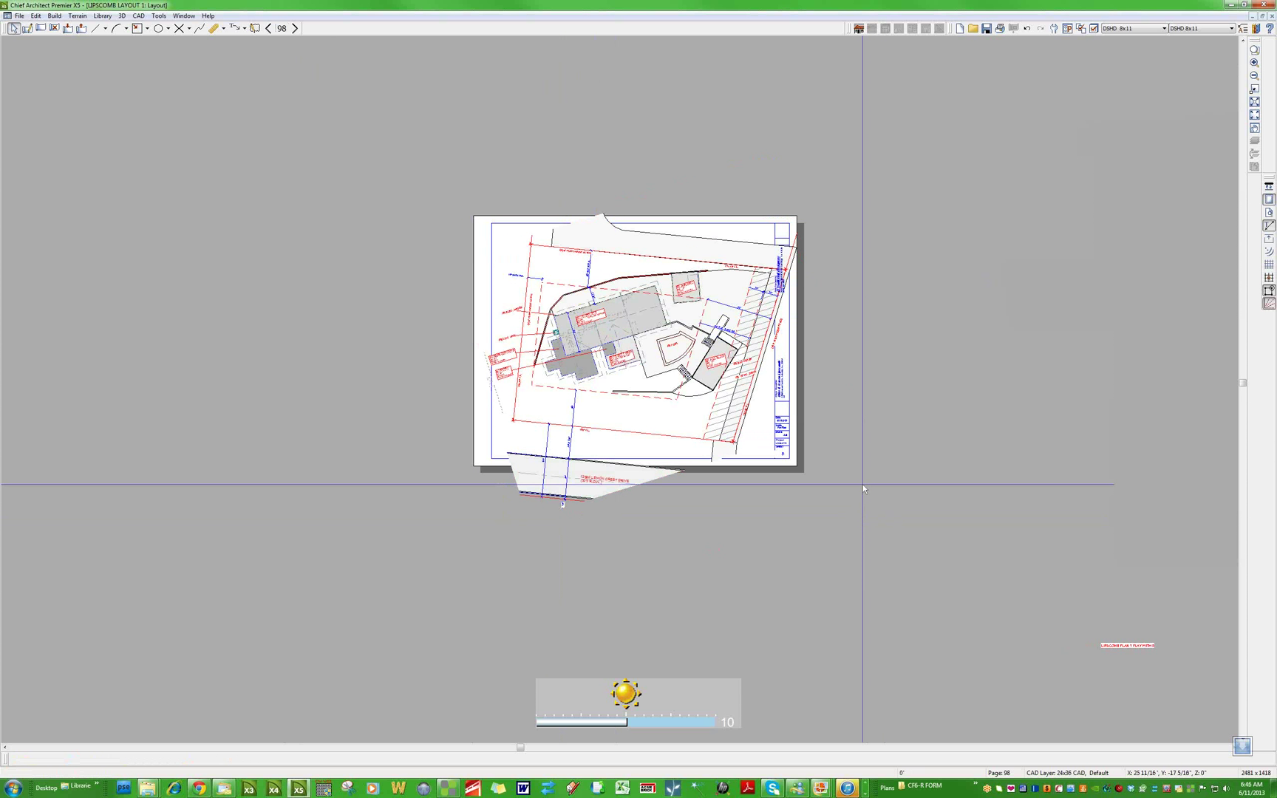
scroll(856, 469, up, 3)
scroll(791, 453, up, 2)
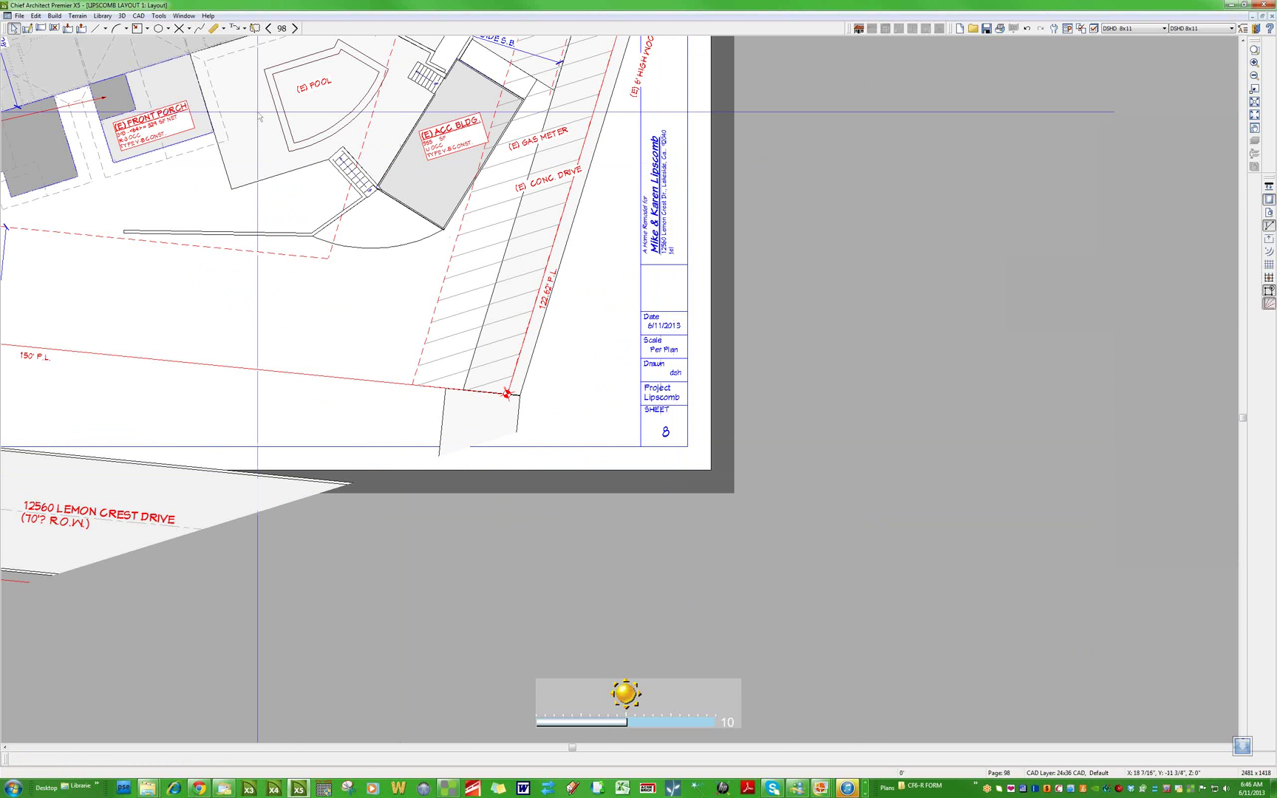
Page forward from layout page 98 to page 105, checking the title block sheet number on each page
click(295, 28)
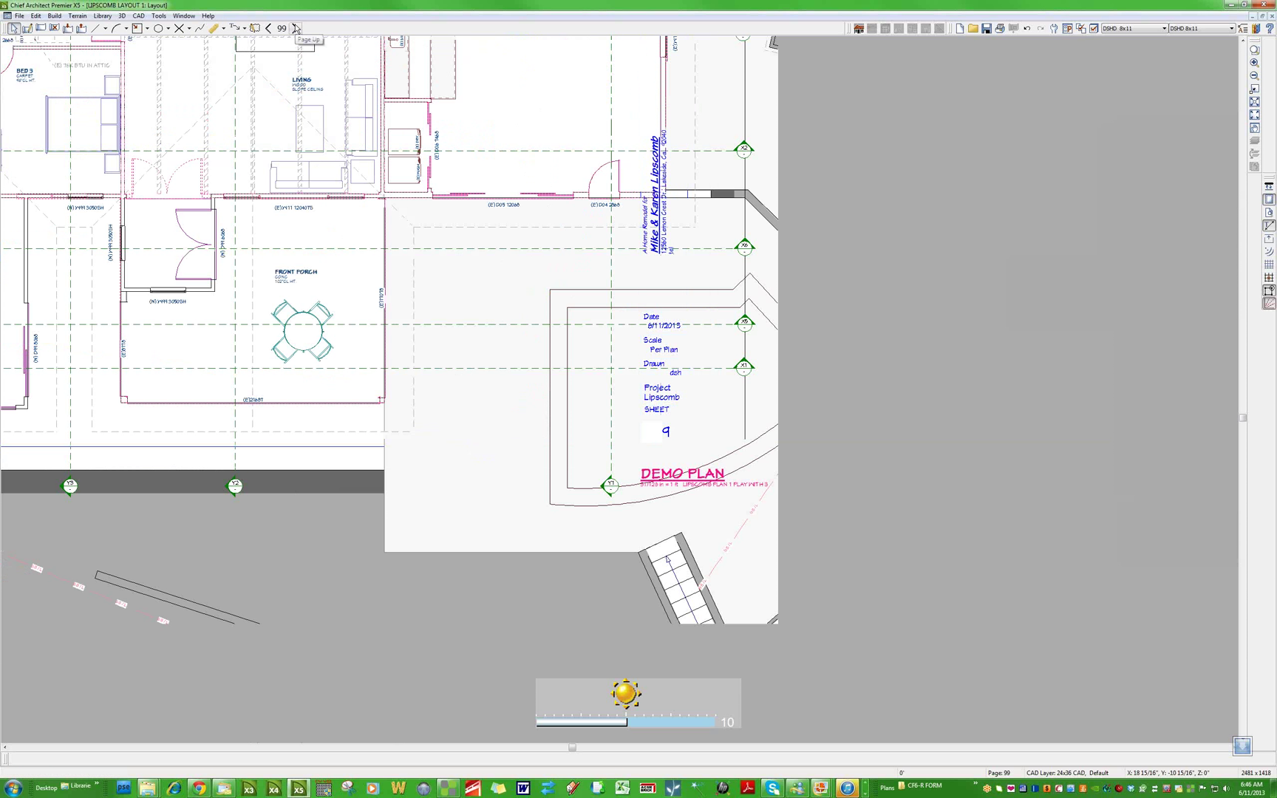
click(295, 28)
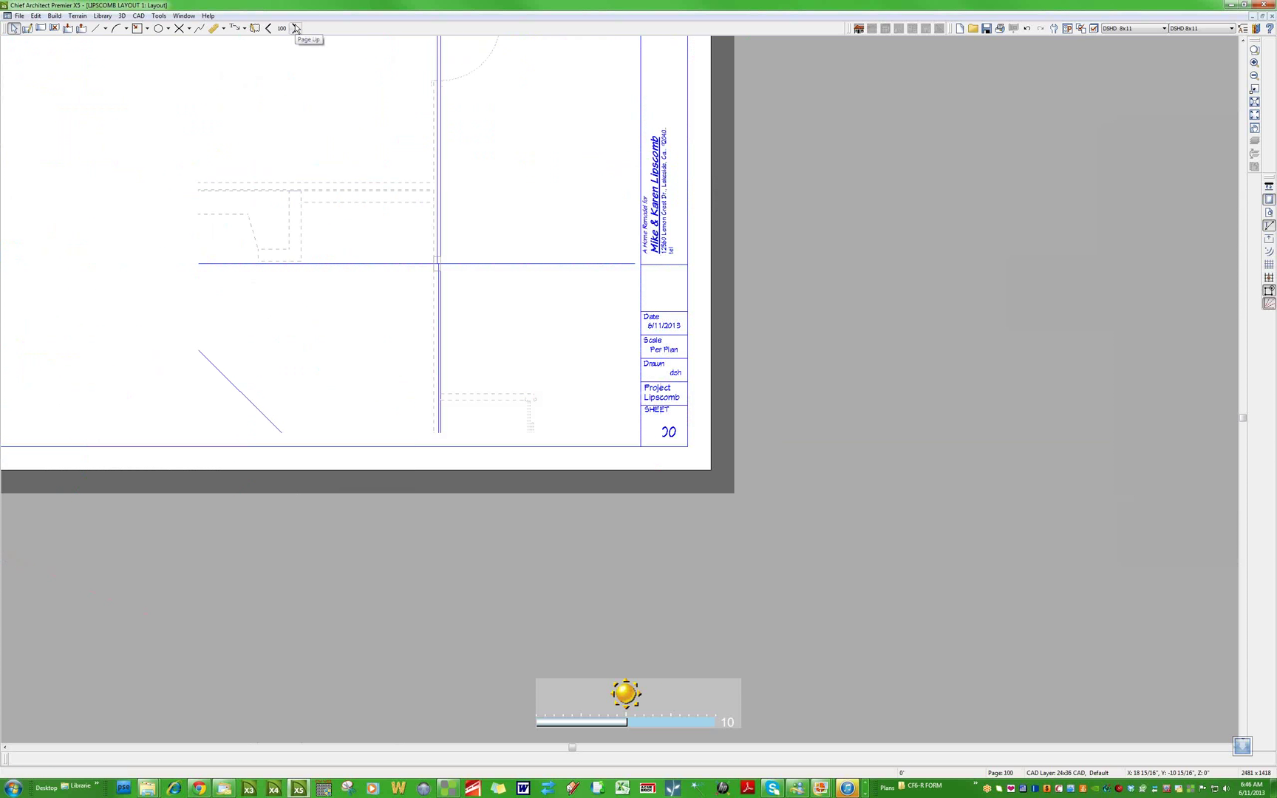
click(295, 28)
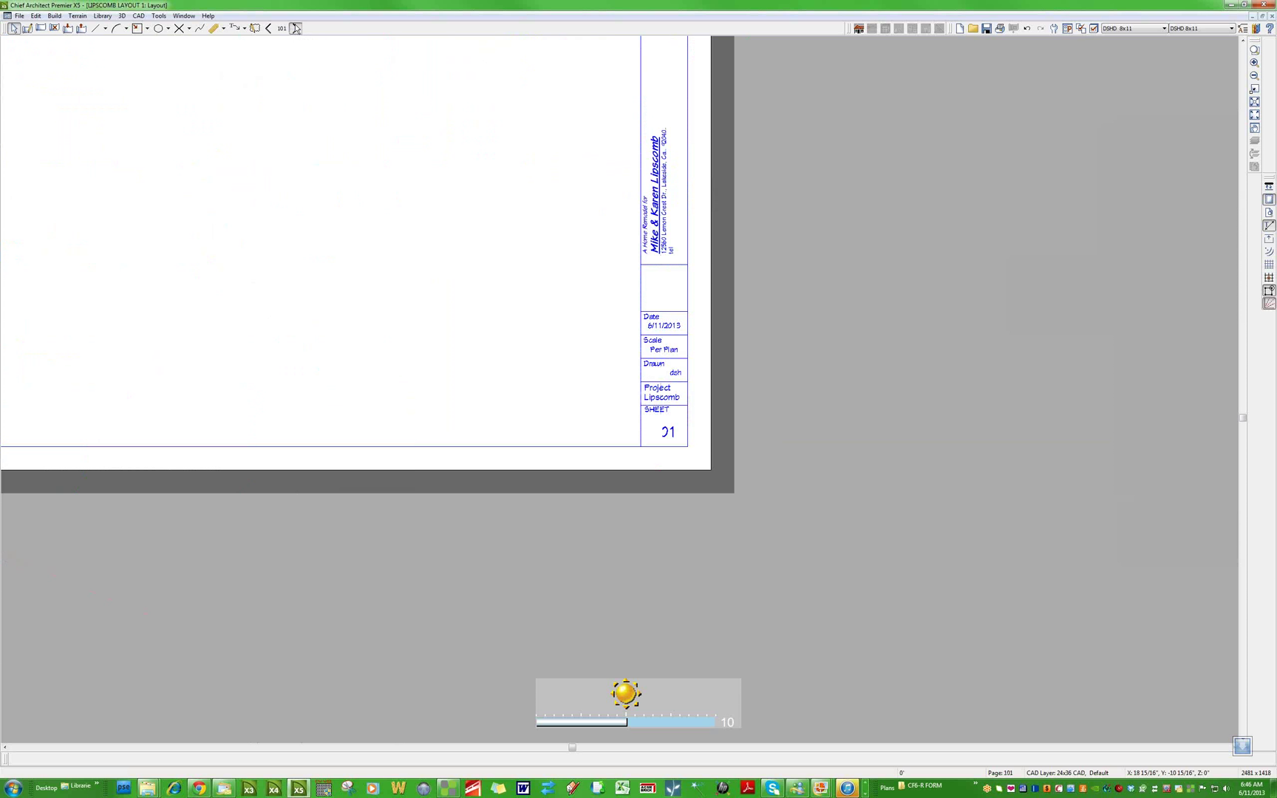
click(295, 28)
click(295, 28)
click(295, 28)
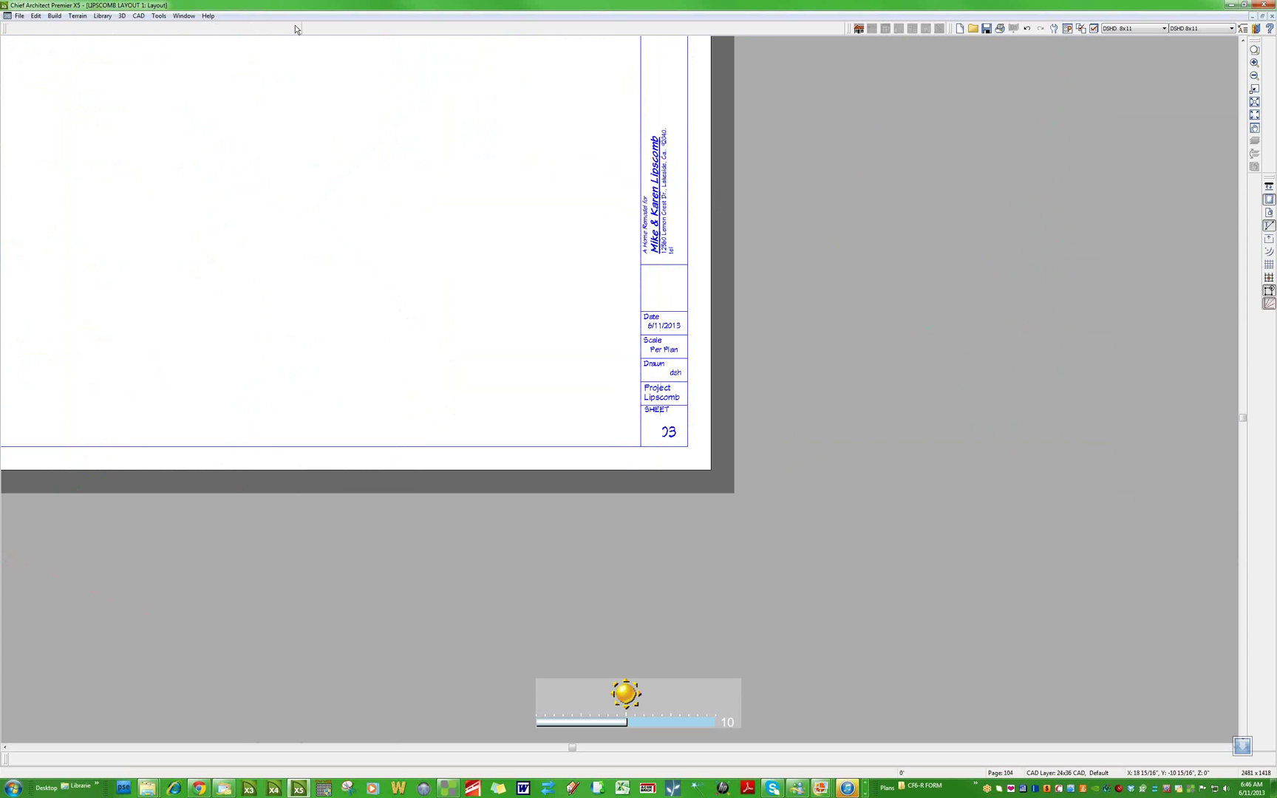
click(295, 28)
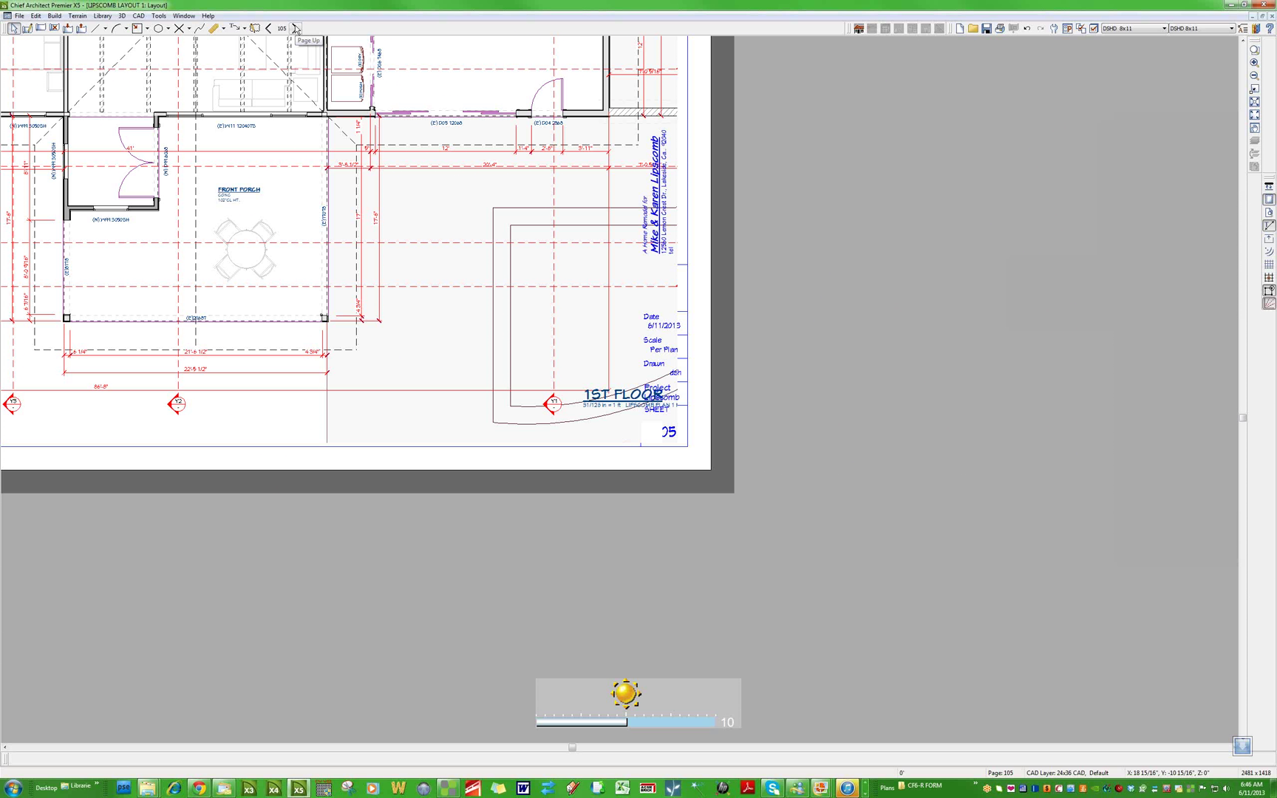
Examine how the first-floor plan on layout page 105 fits the letter-size sheet
scroll(617, 75, down, 1)
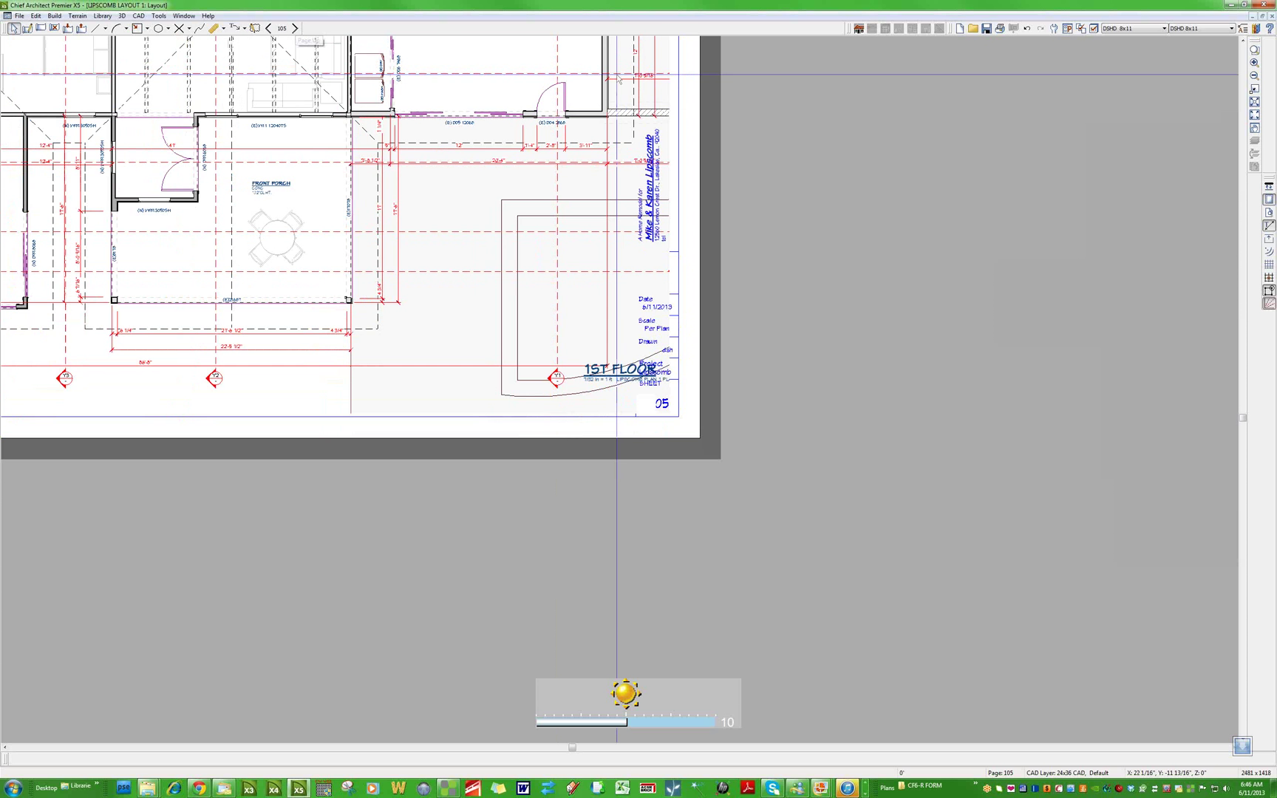
scroll(617, 75, down, 1)
scroll(617, 74, down, 1)
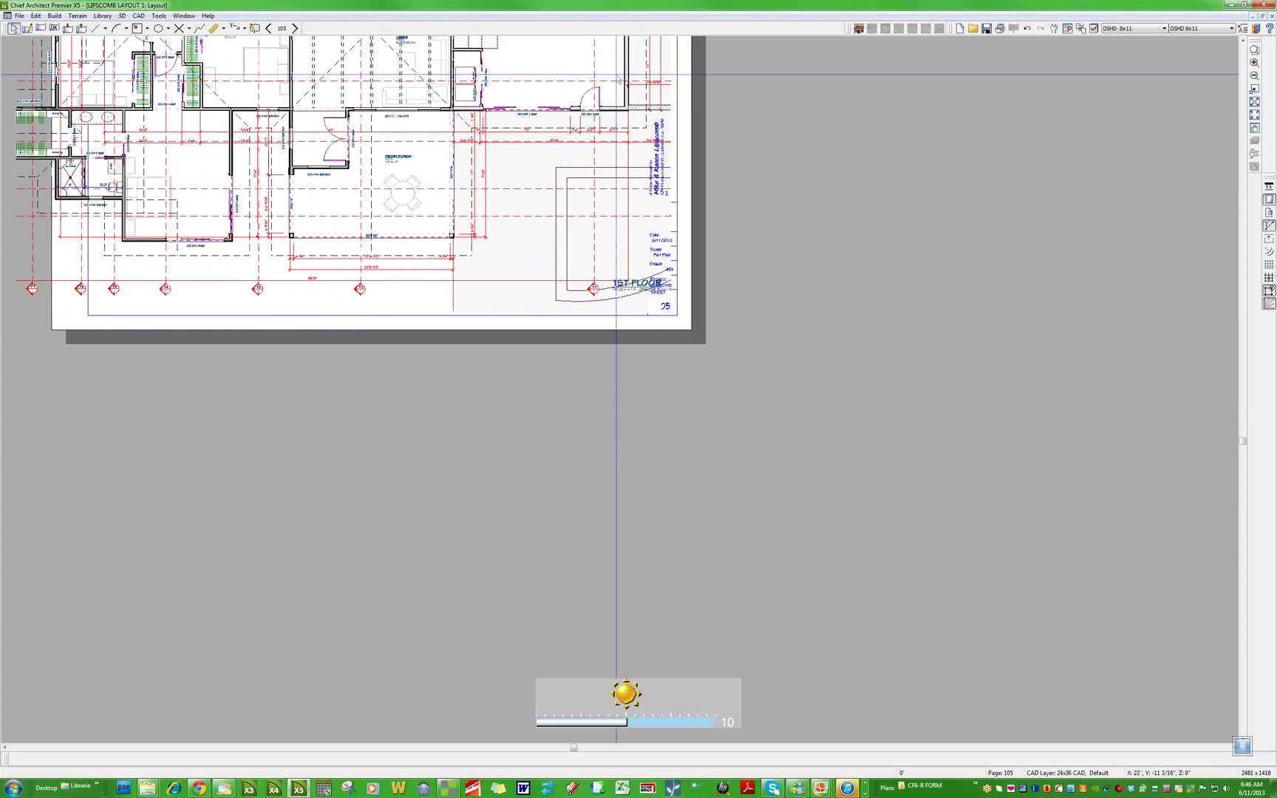
scroll(617, 75, down, 2)
scroll(494, 302, down, 1)
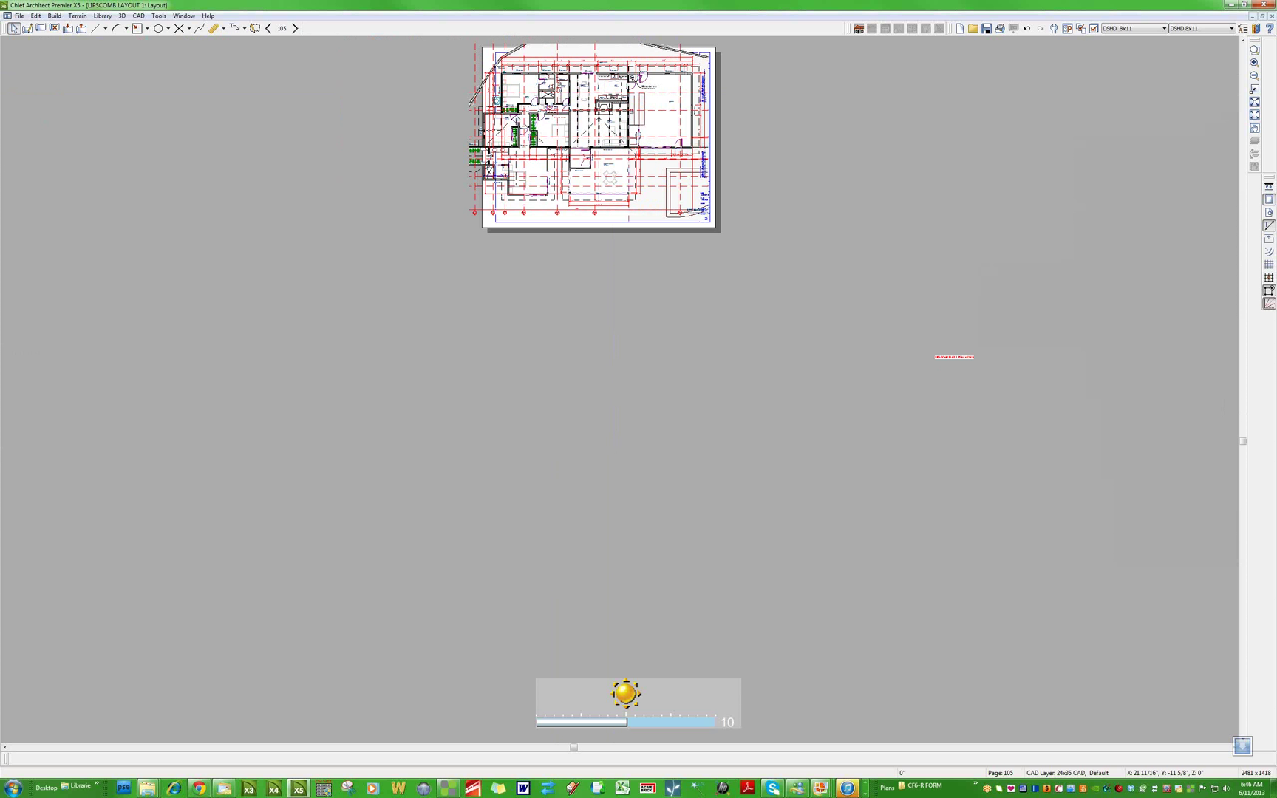
scroll(496, 297, down, 2)
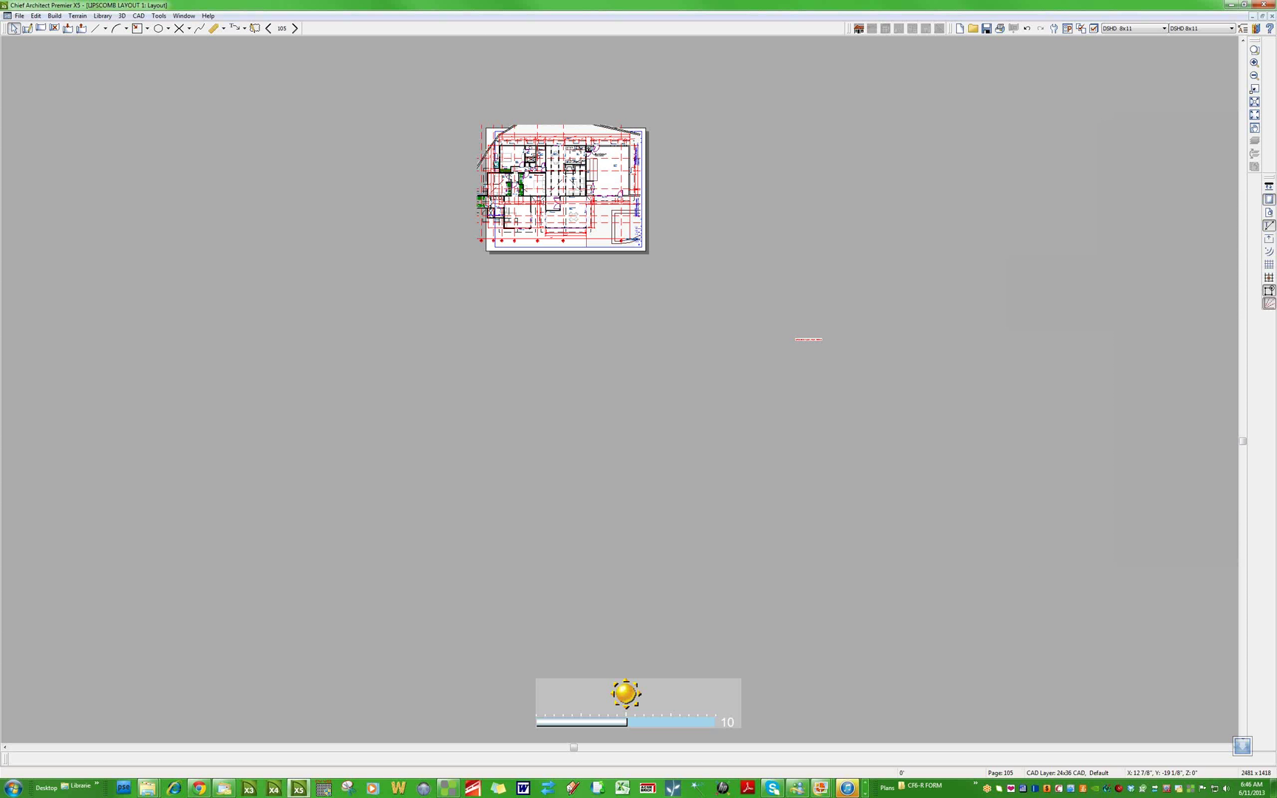
scroll(488, 139, up, 3)
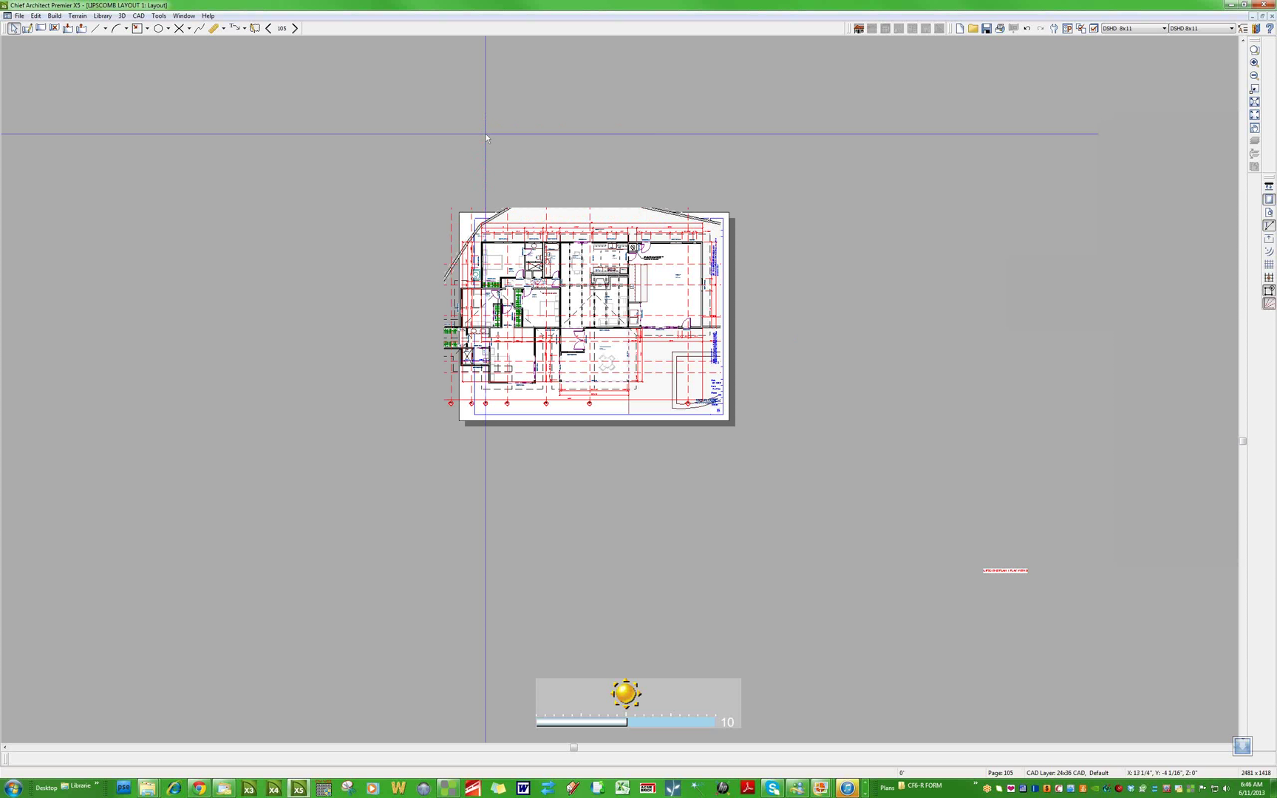
Go to layout page 1 and switch the active annotation set to DSHD 24x36
click(281, 28)
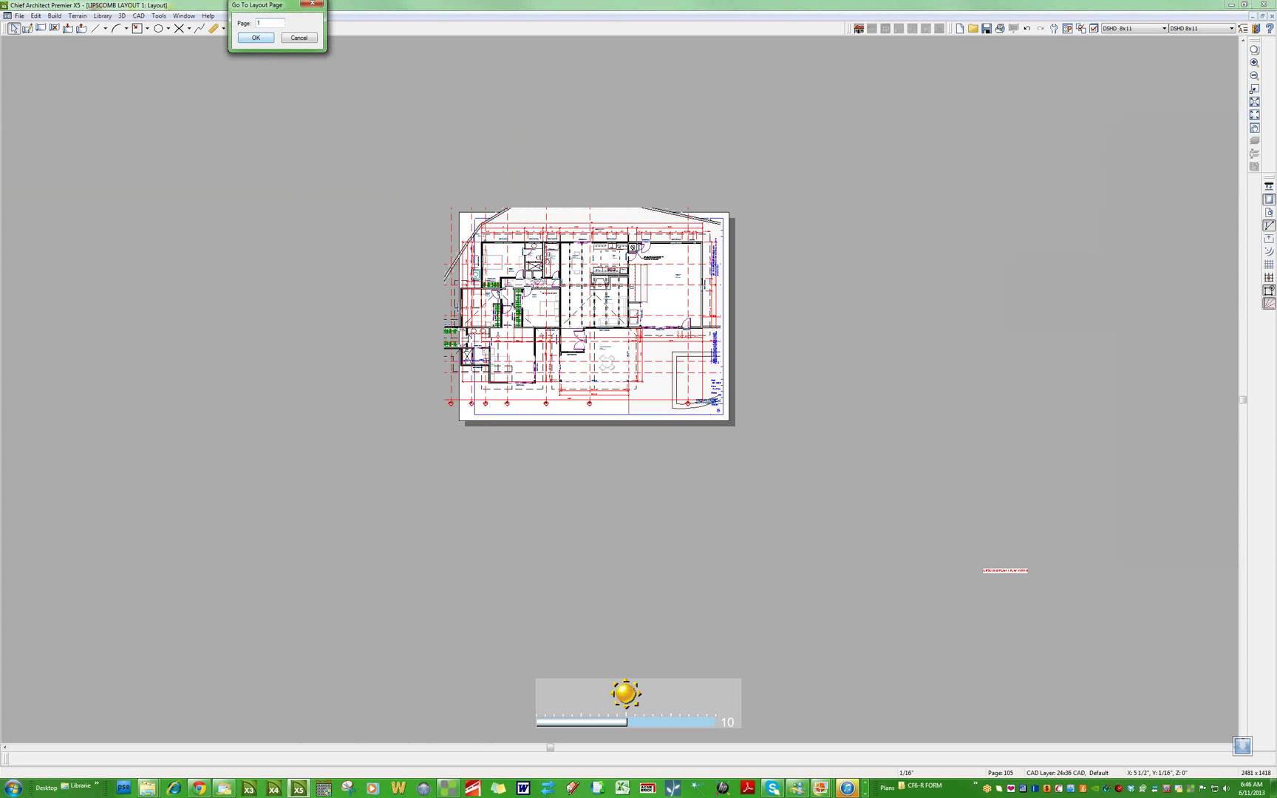
click(256, 38)
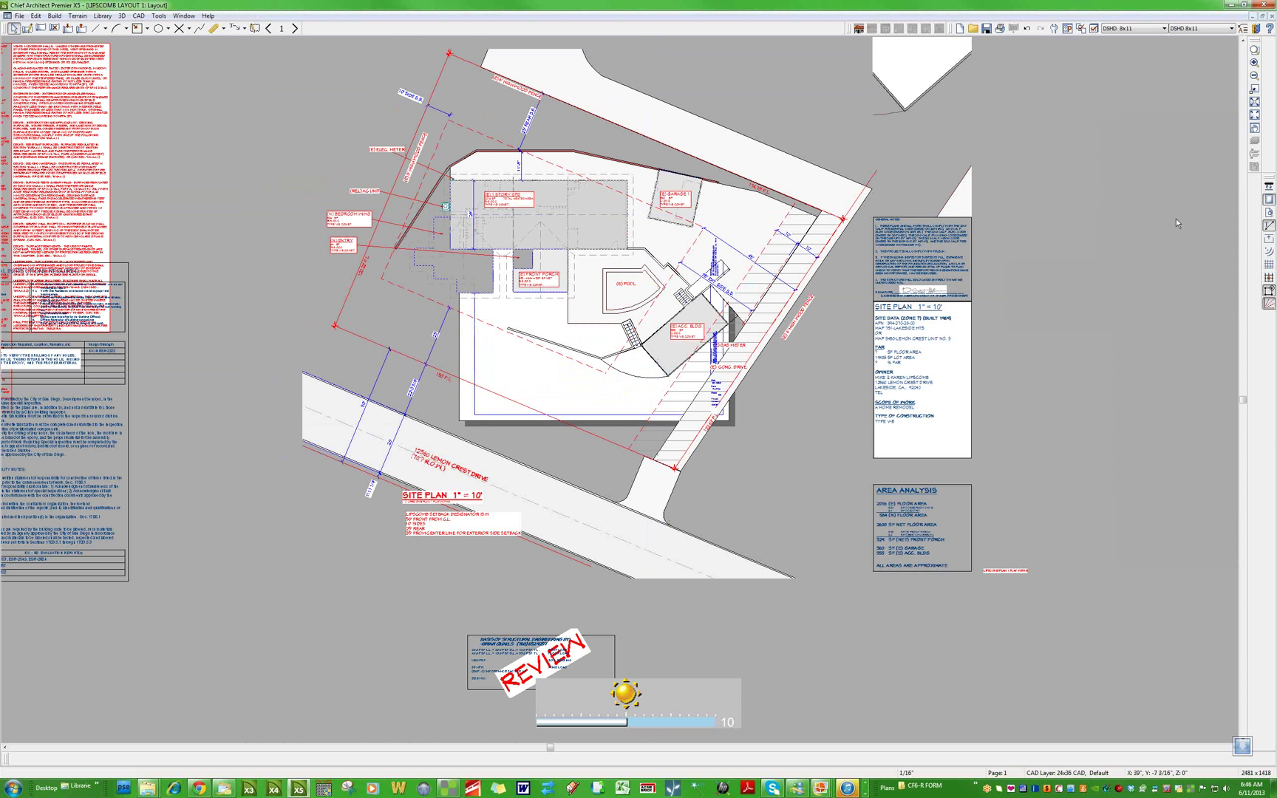
click(1201, 30)
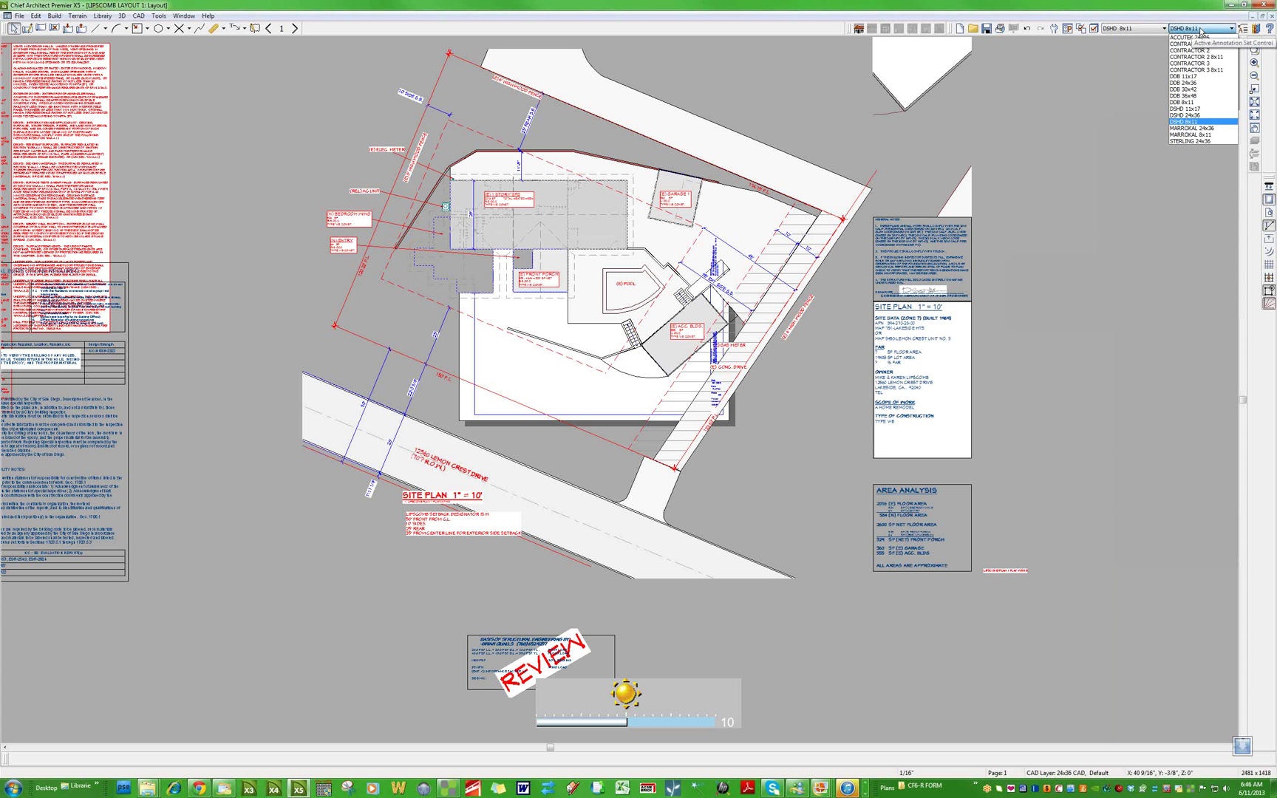
click(1186, 115)
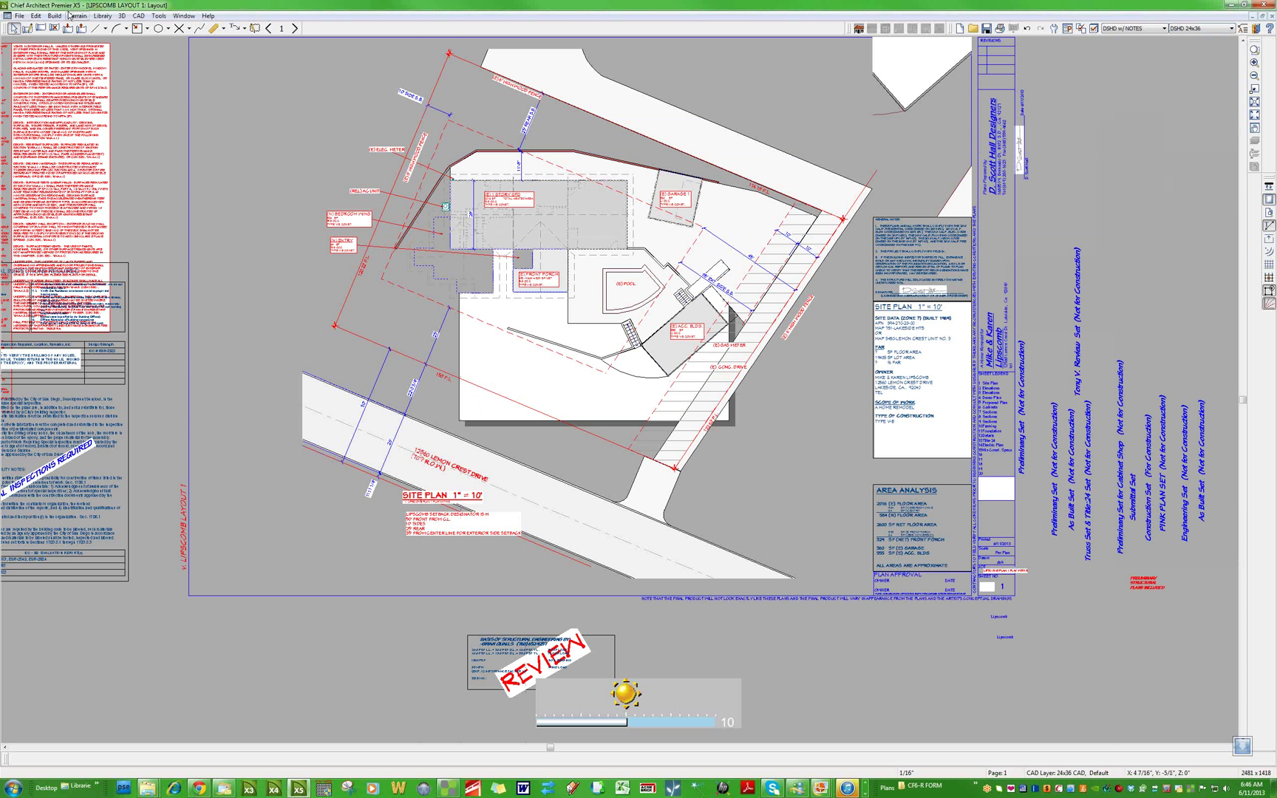
Set the printer paper and the drawing sheet to ARCH D (24" x 36") in the page setup
click(19, 15)
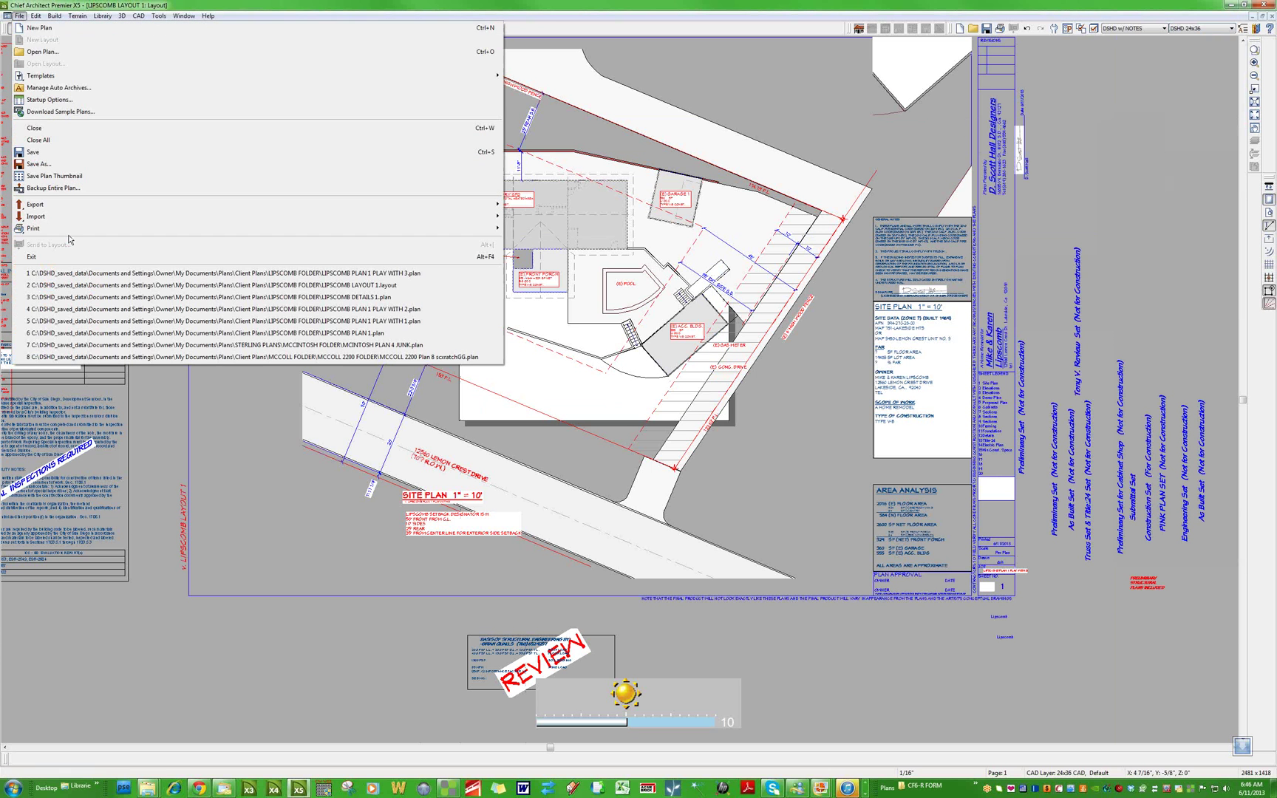
mouse_move(473, 235)
click(526, 229)
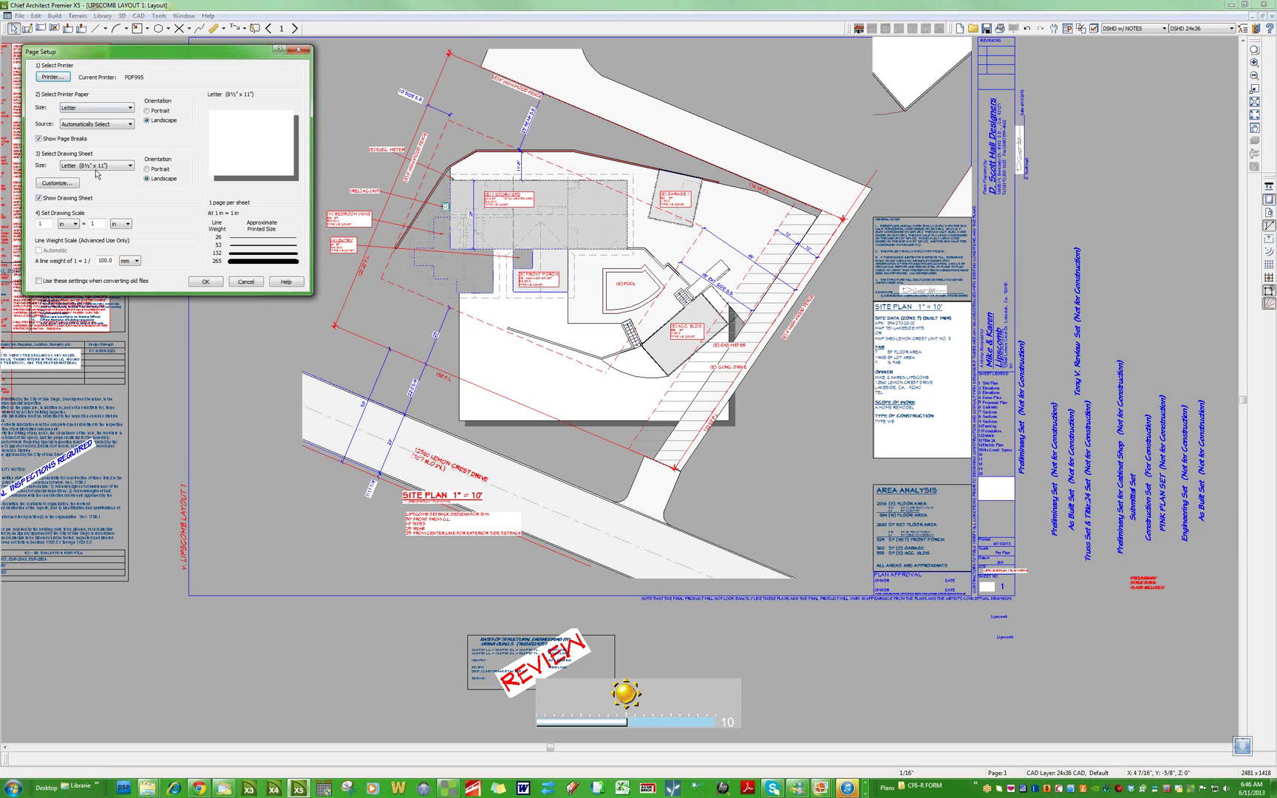
click(105, 112)
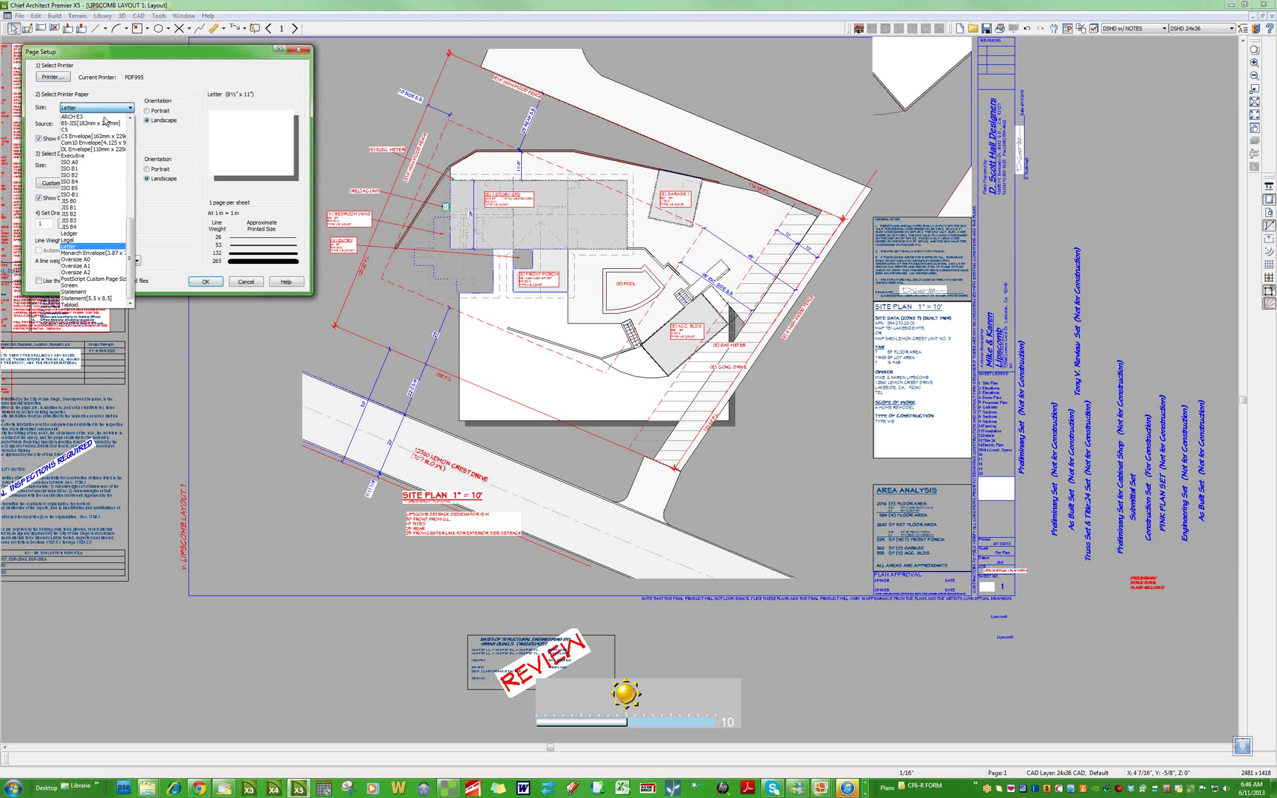
scroll(105, 120, up, 4)
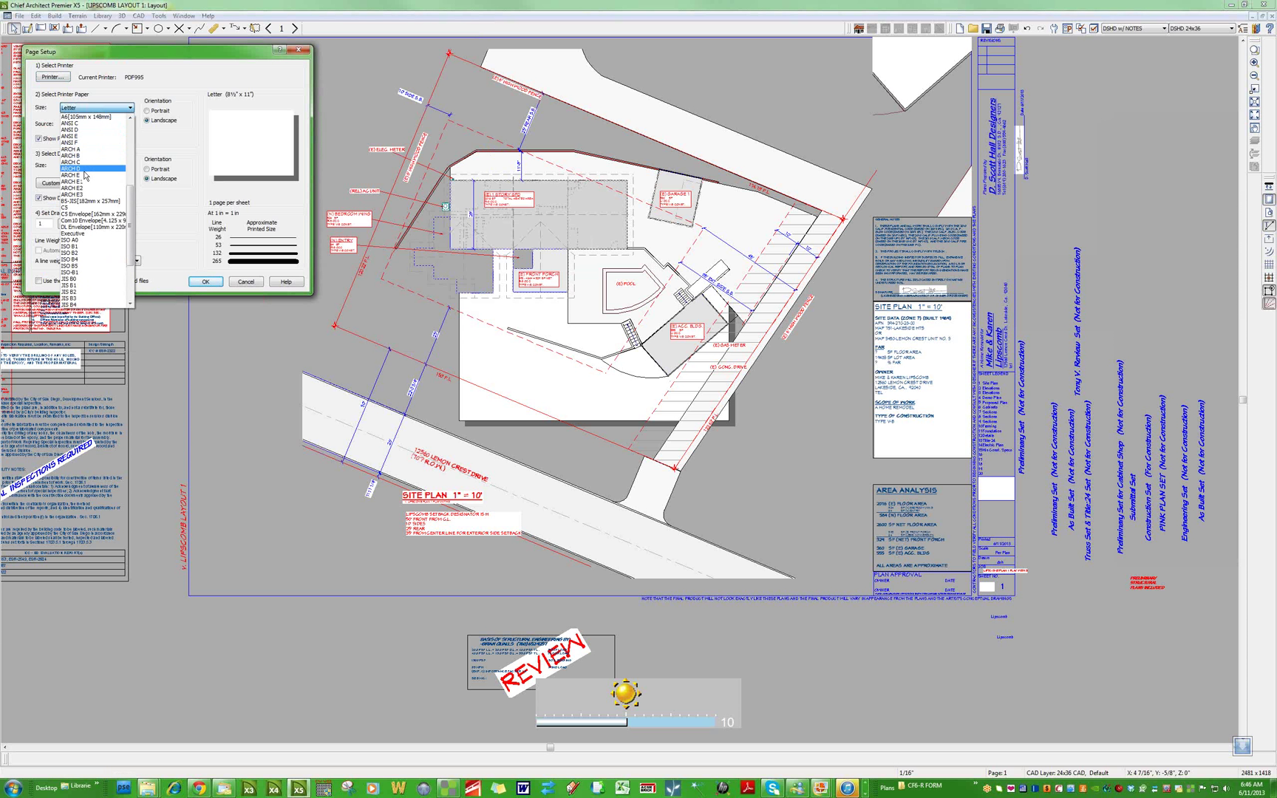
click(85, 169)
click(102, 164)
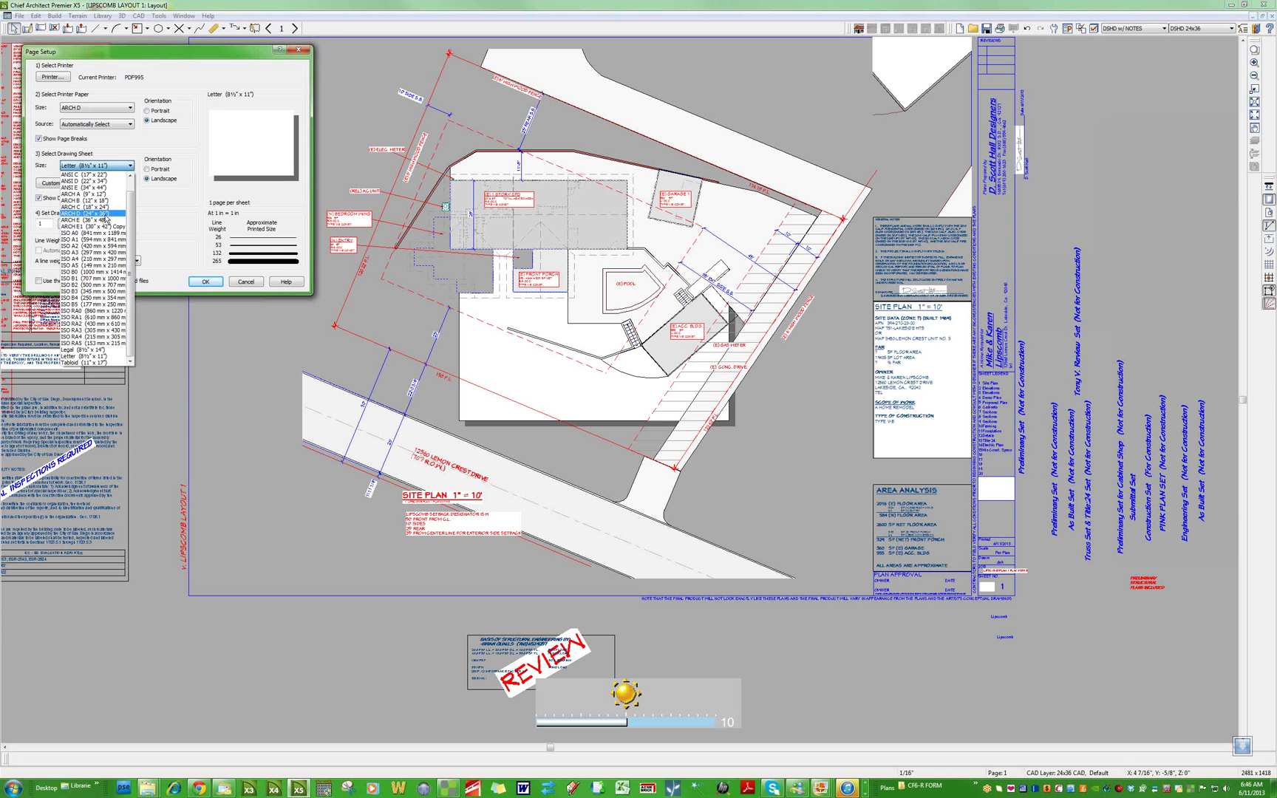
click(104, 215)
click(206, 281)
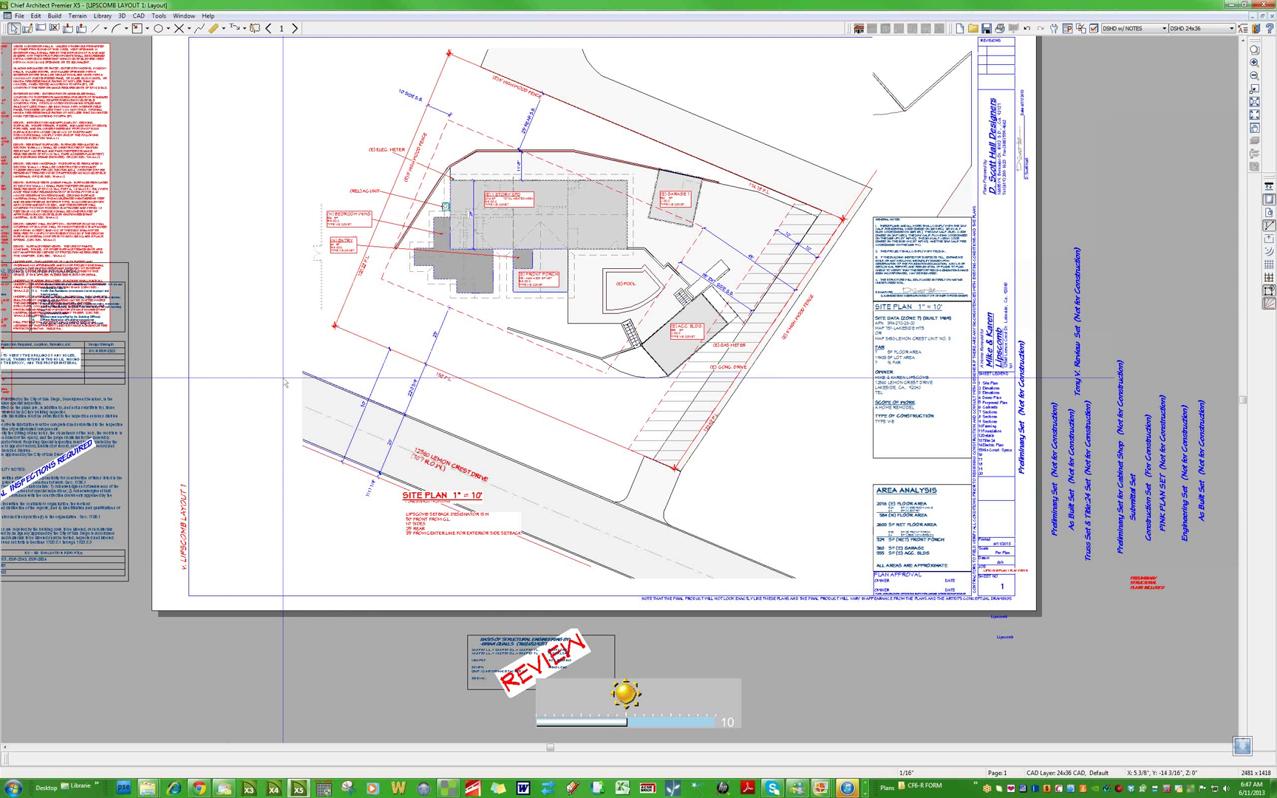
scroll(386, 468, down, 1)
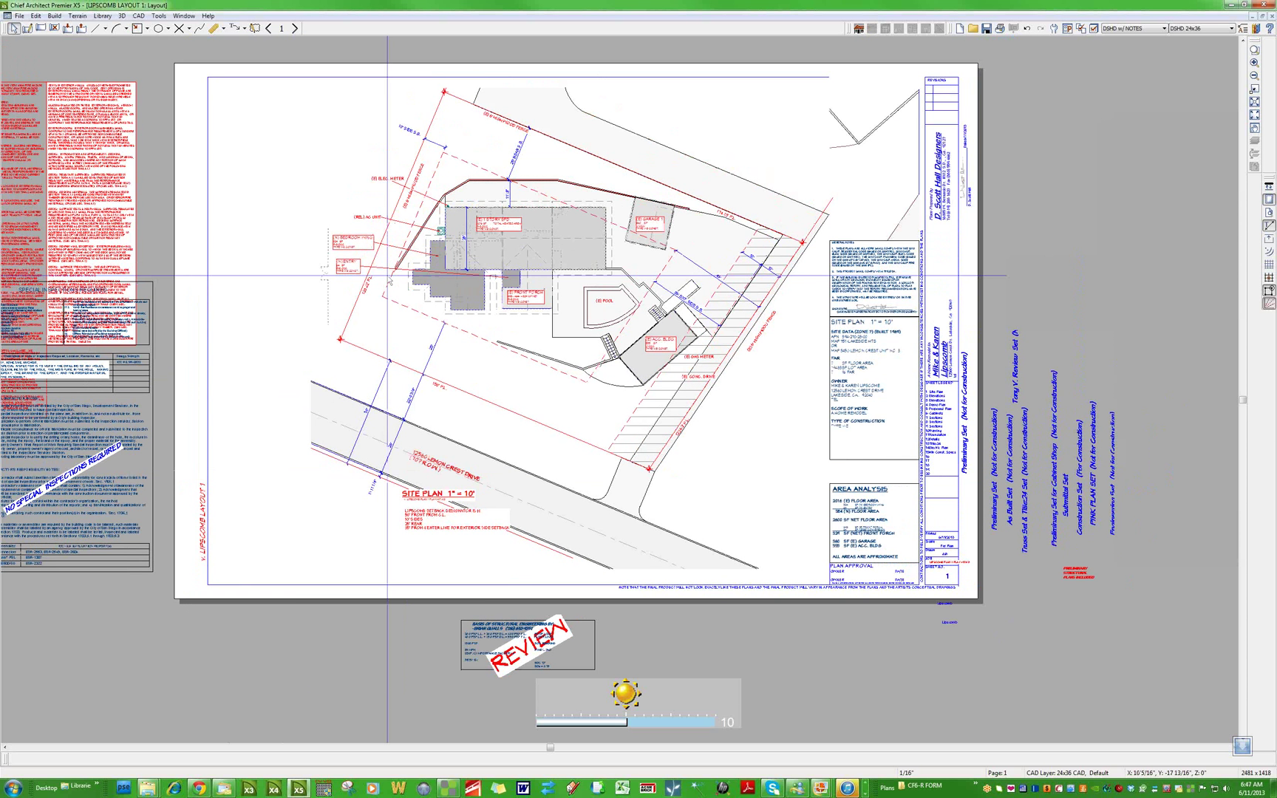
Try a resizable rectangular polyline over the house on the page 1 site plan and delete it
scroll(387, 275, down, 1)
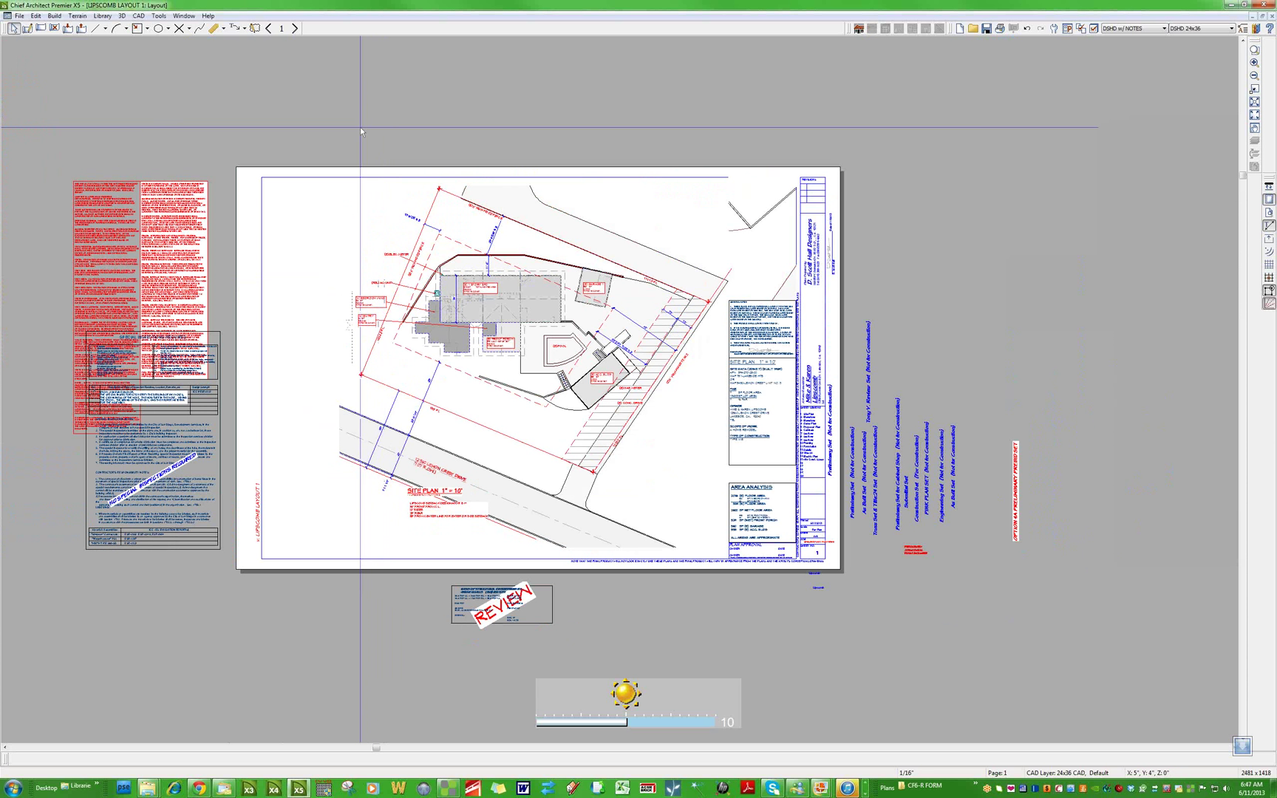
scroll(248, 79, up, 1)
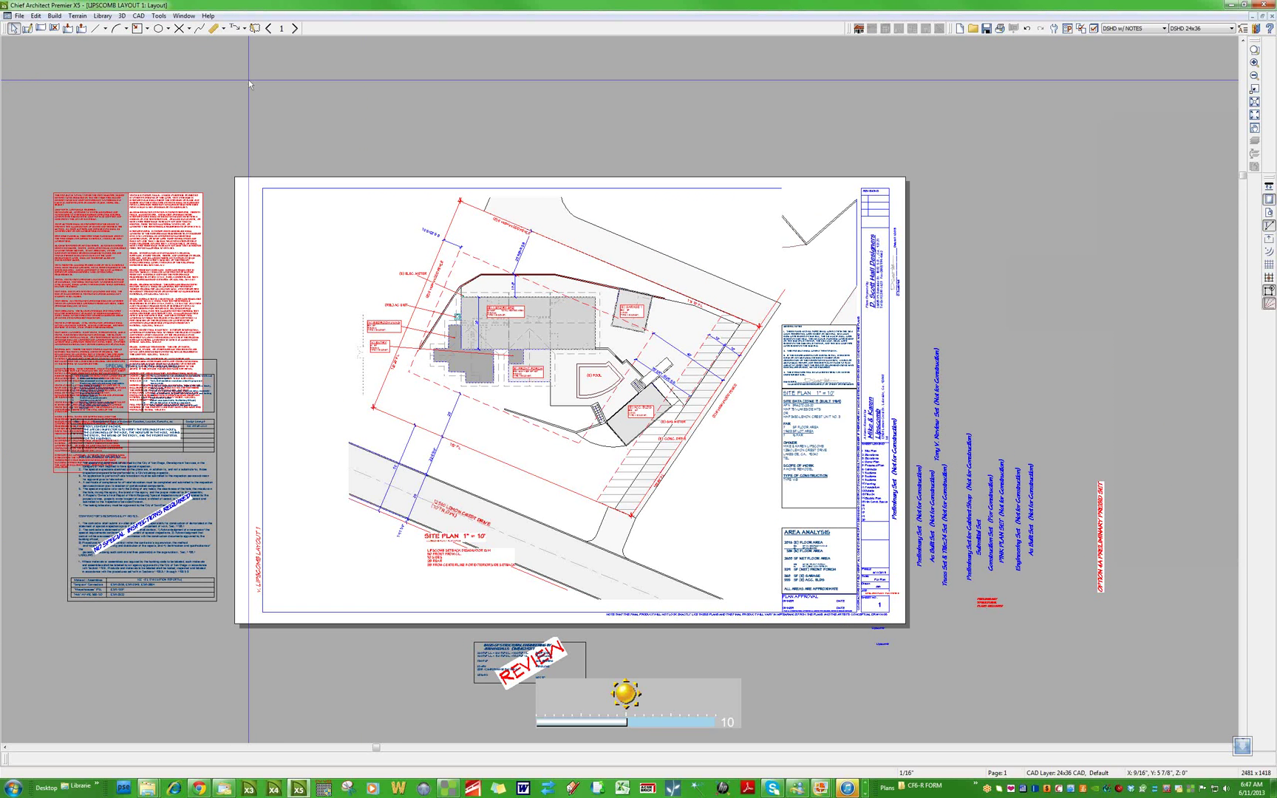
scroll(249, 79, up, 1)
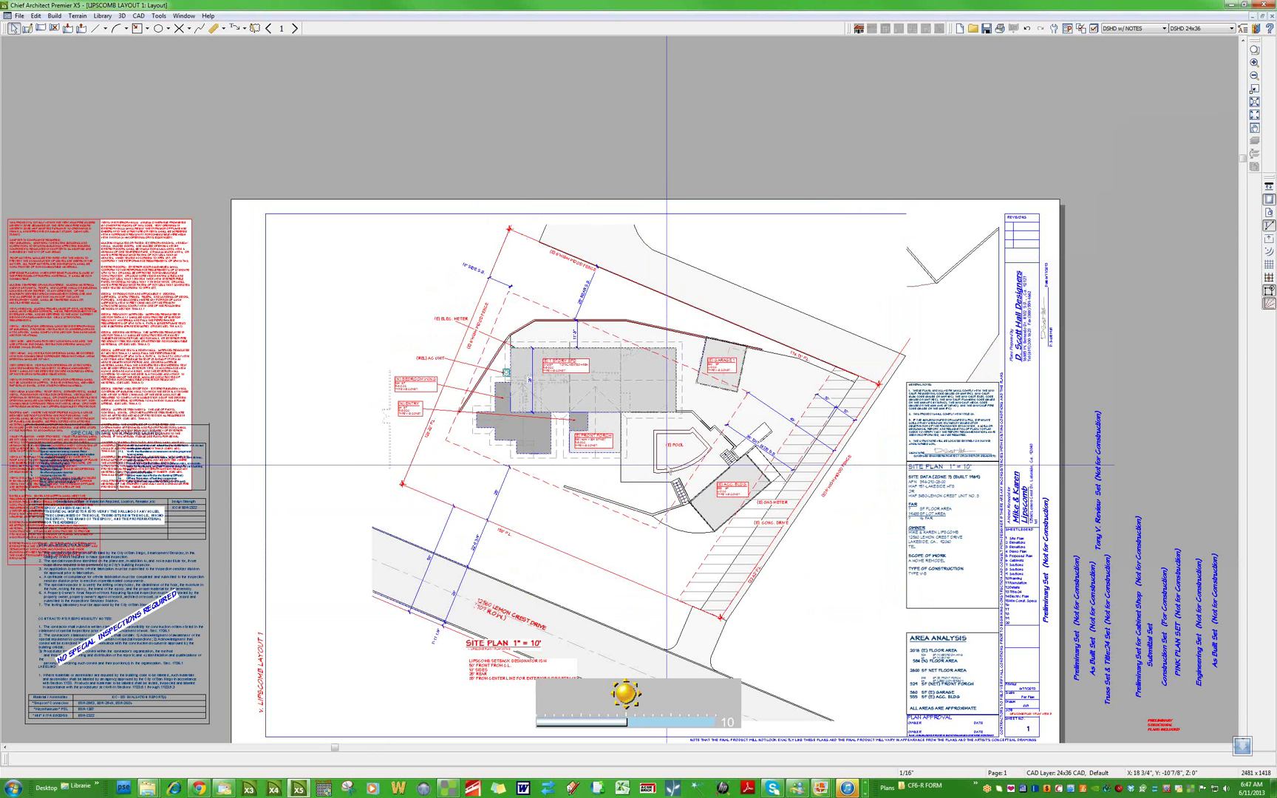
key(shift+p)
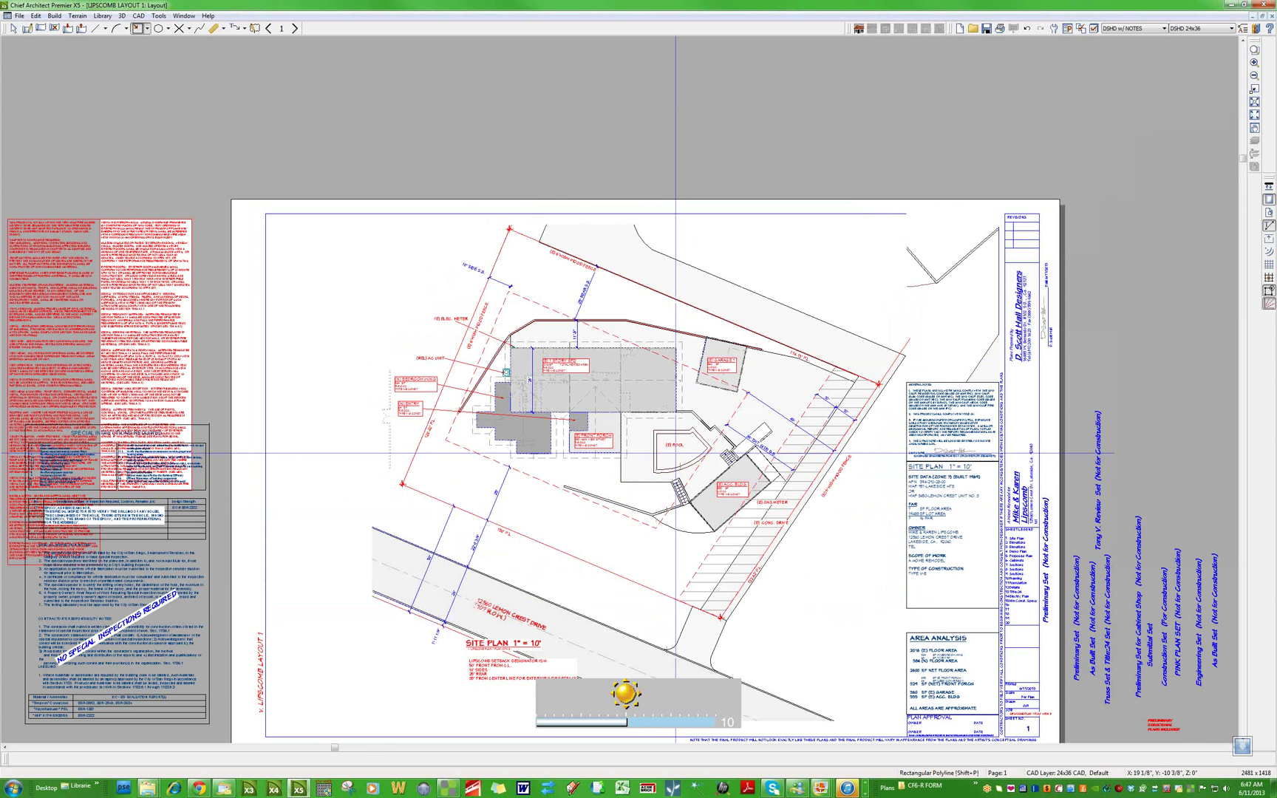
drag(676, 454, 506, 363)
key(space)
click(647, 455)
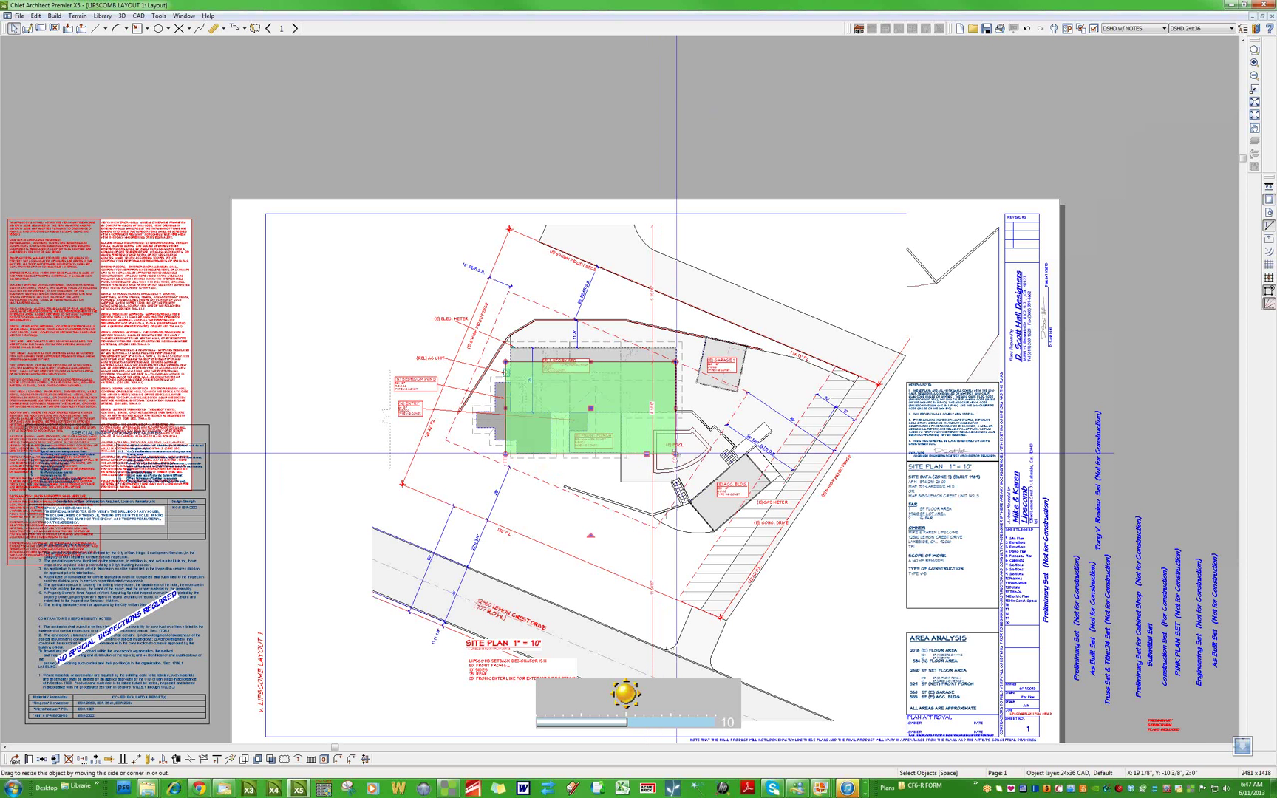
drag(676, 453, 662, 458)
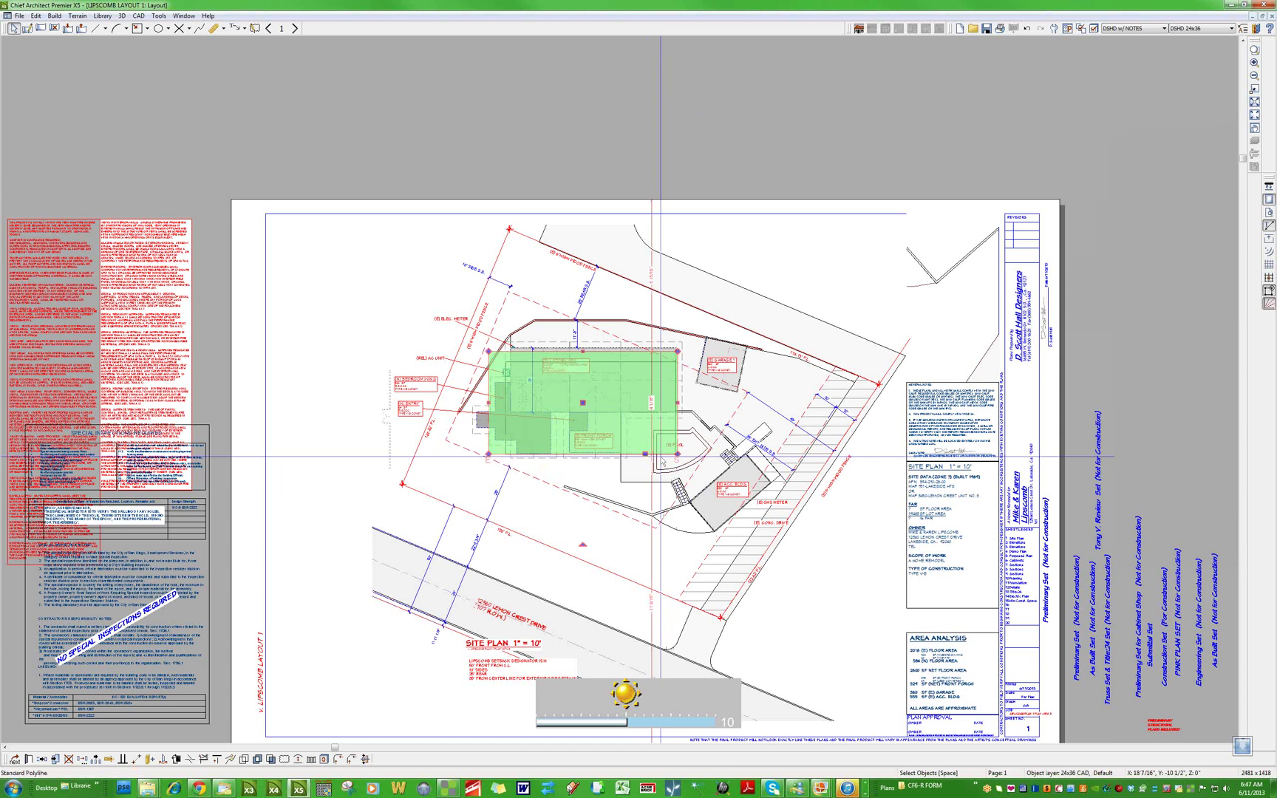
scroll(661, 456, up, 1)
scroll(676, 454, up, 3)
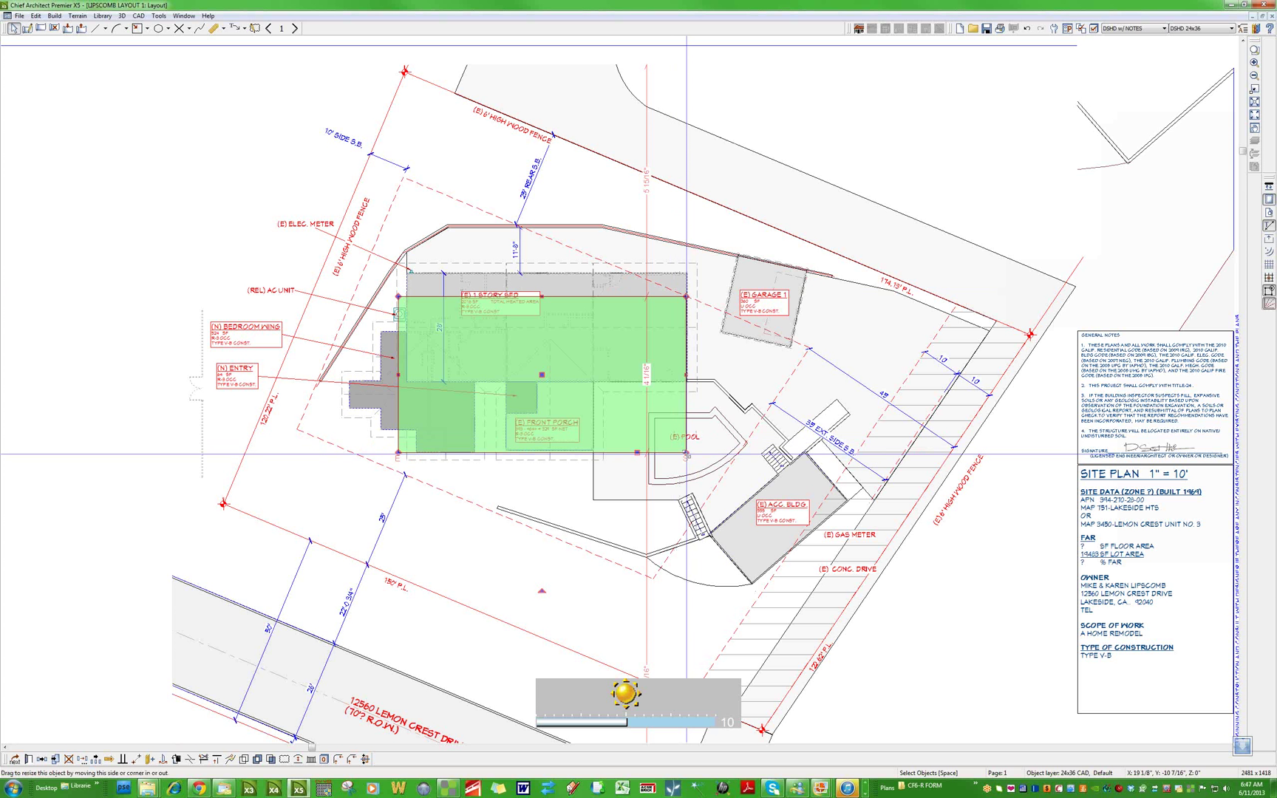
key(Delete)
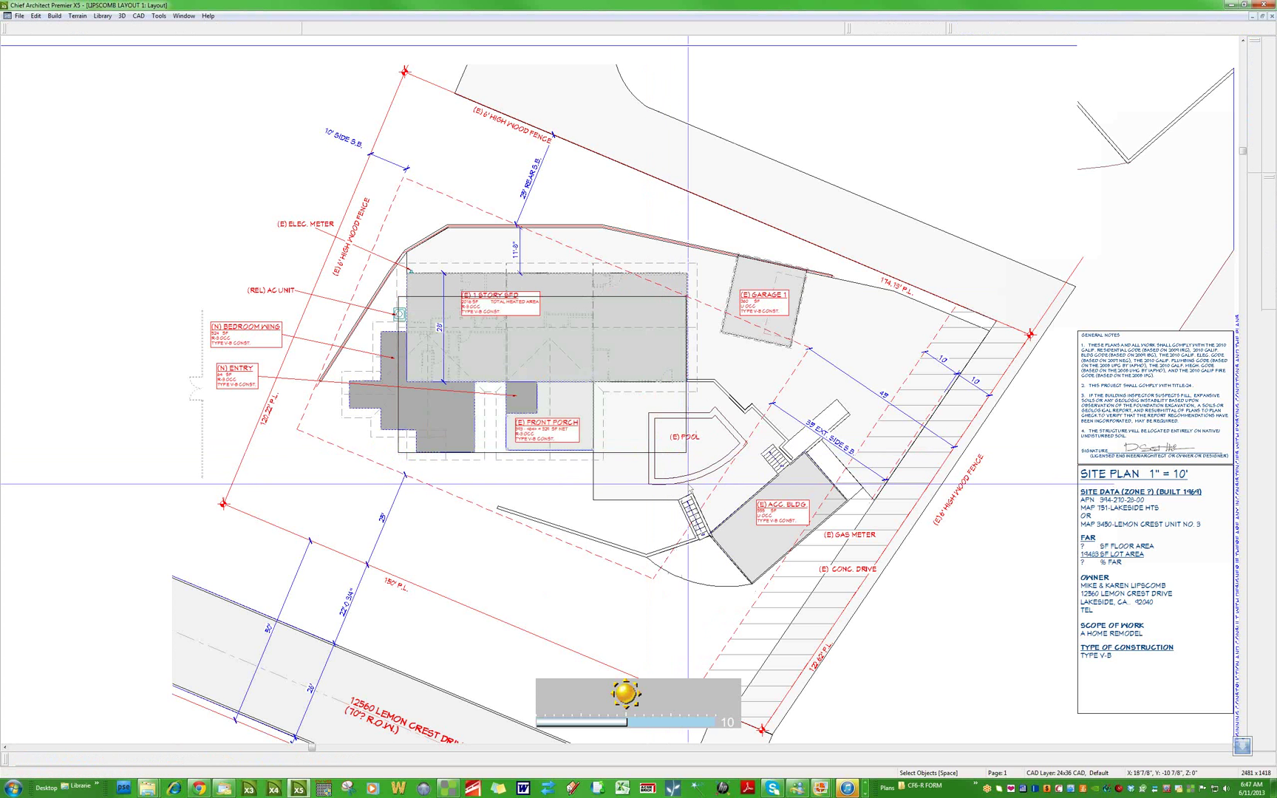
On layout page 2, swap the right elevation and the roof plan so the elevation sits on the sheet's left half
click(295, 29)
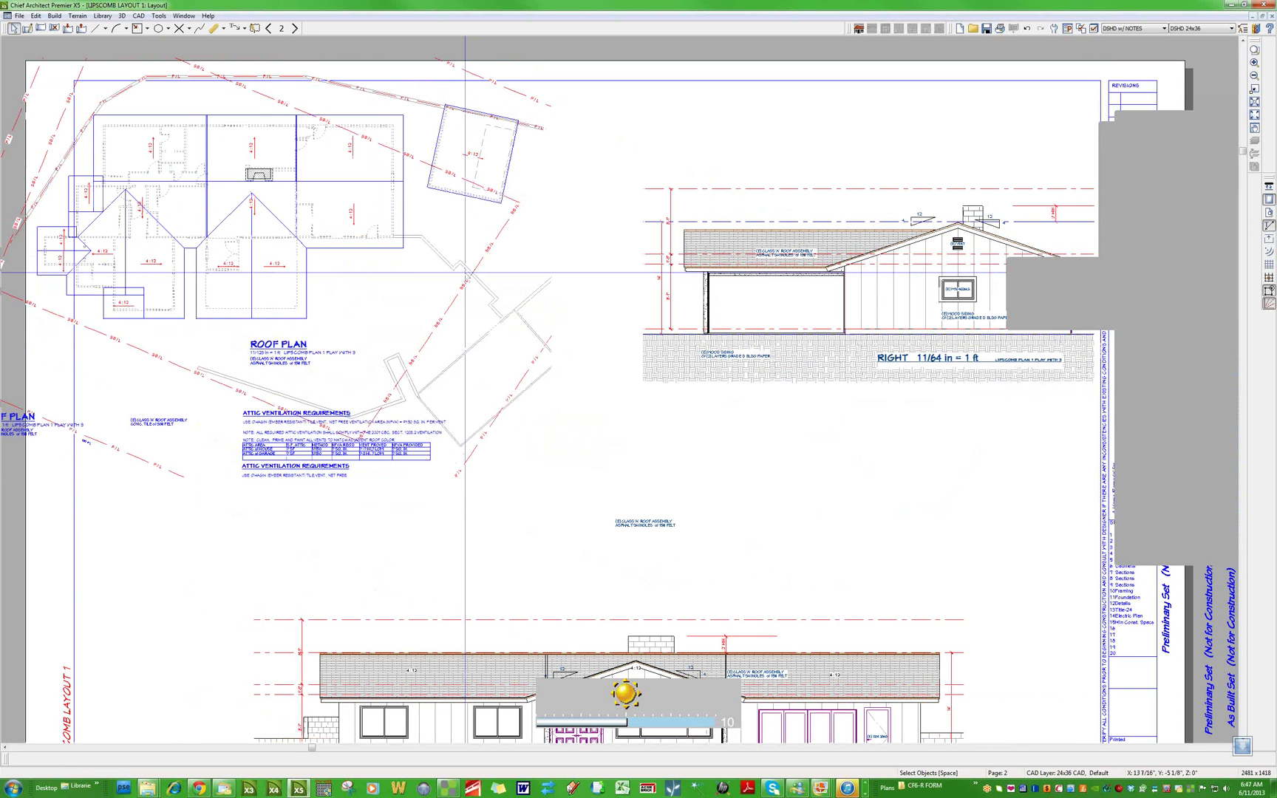
scroll(465, 273, down, 2)
click(539, 503)
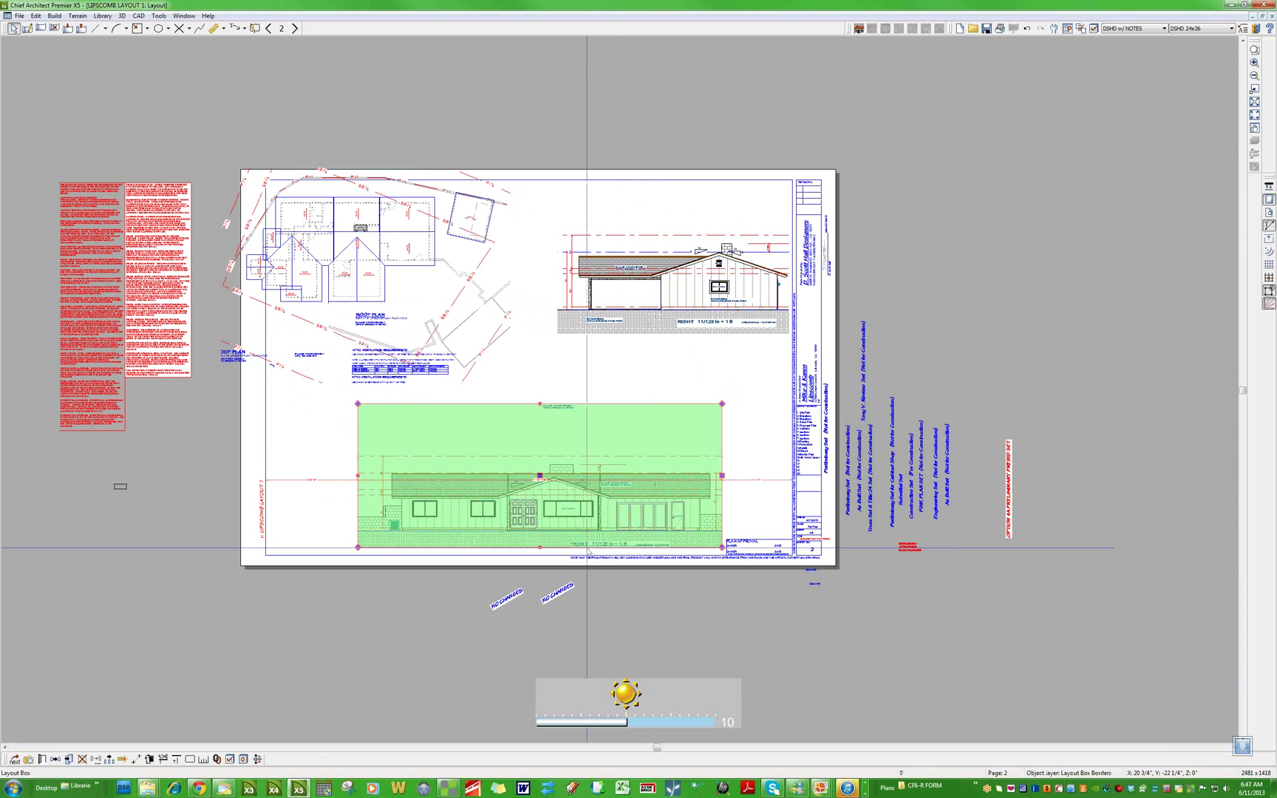
scroll(587, 551, up, 1)
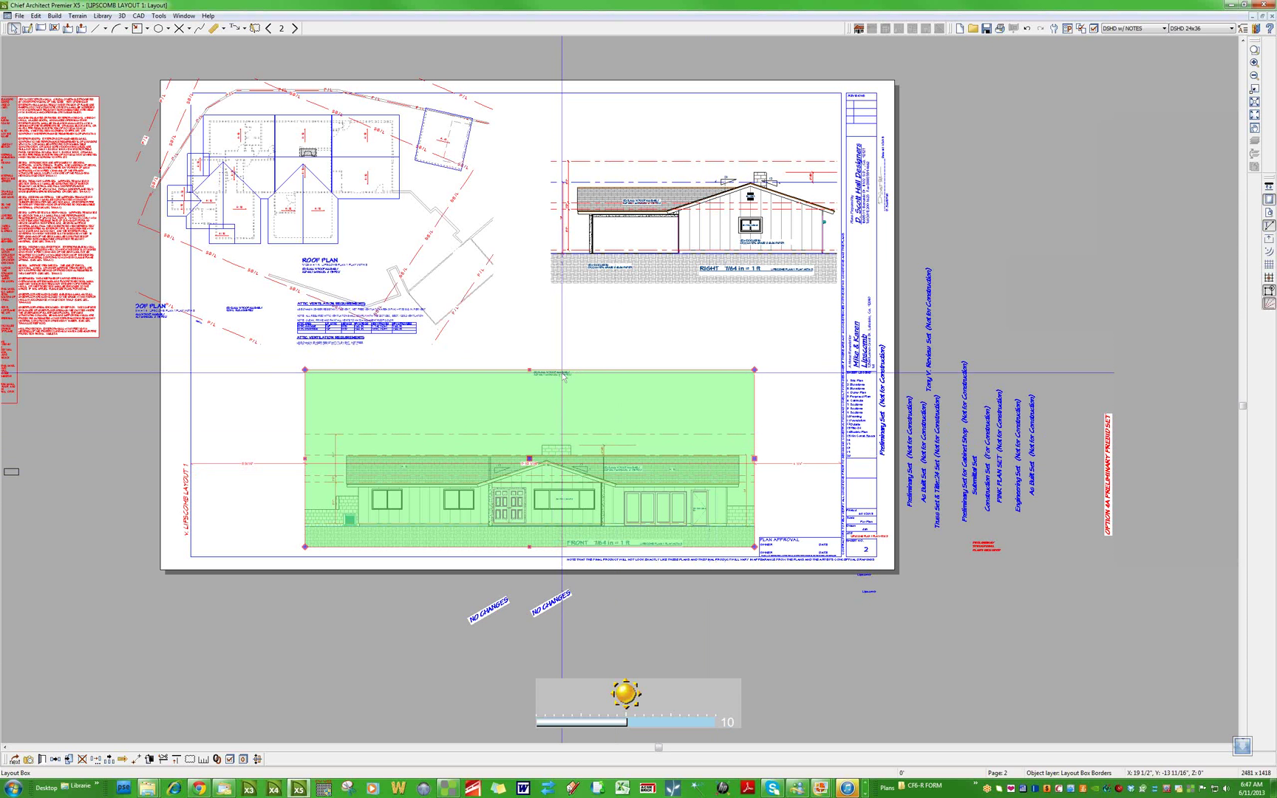
click(650, 370)
click(653, 241)
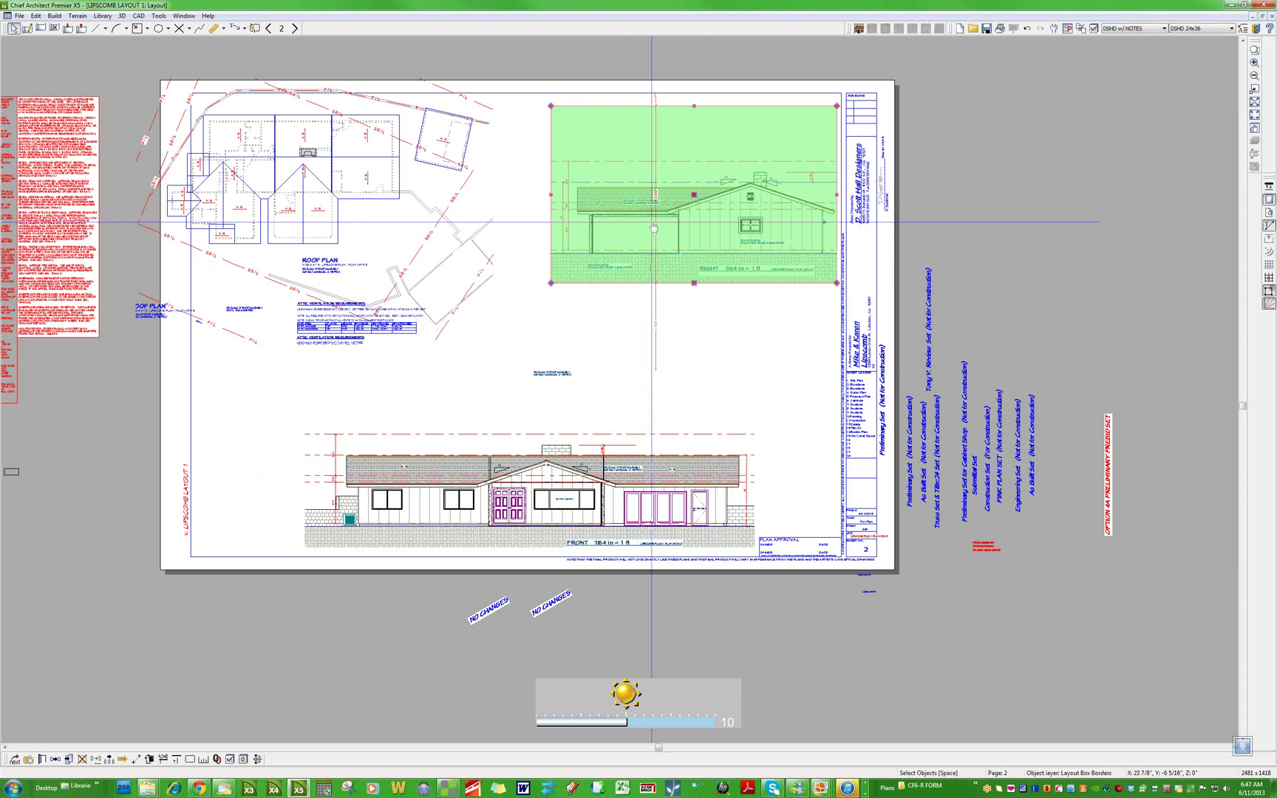
drag(694, 195, 337, 207)
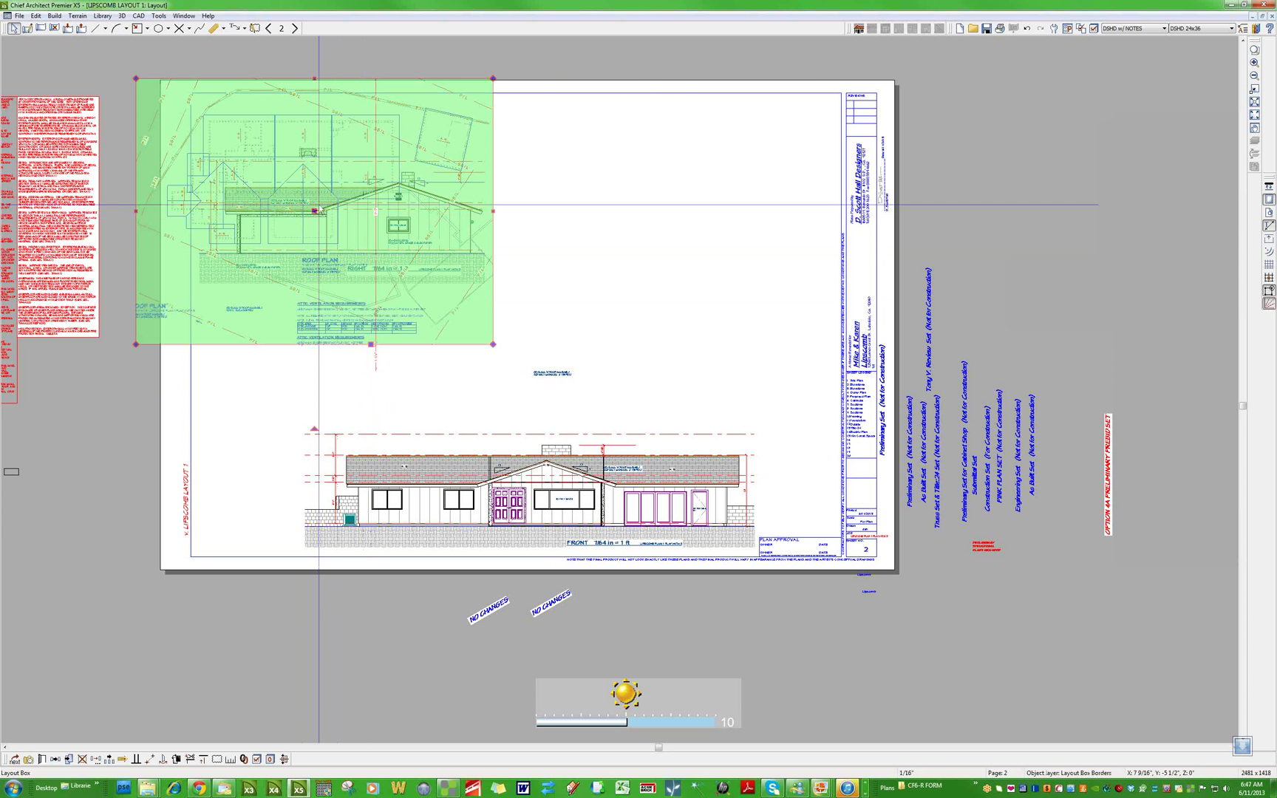
mouse_move(316, 210)
mouse_down()
mouse_move(643, 215)
mouse_move(669, 234)
mouse_move(655, 210)
mouse_up()
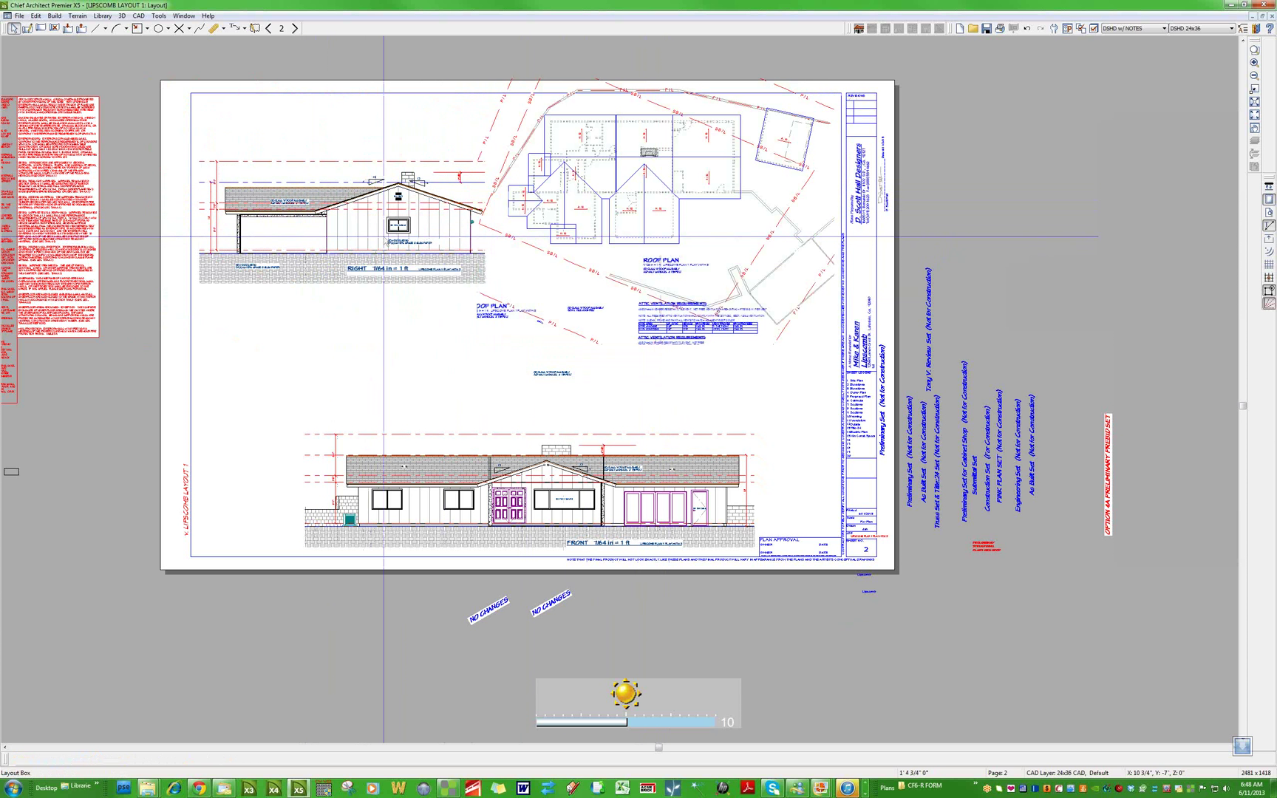
Extend the right elevation's layout box about 1/2" on its right side and try adjusting the front elevation box's left edge
click(378, 240)
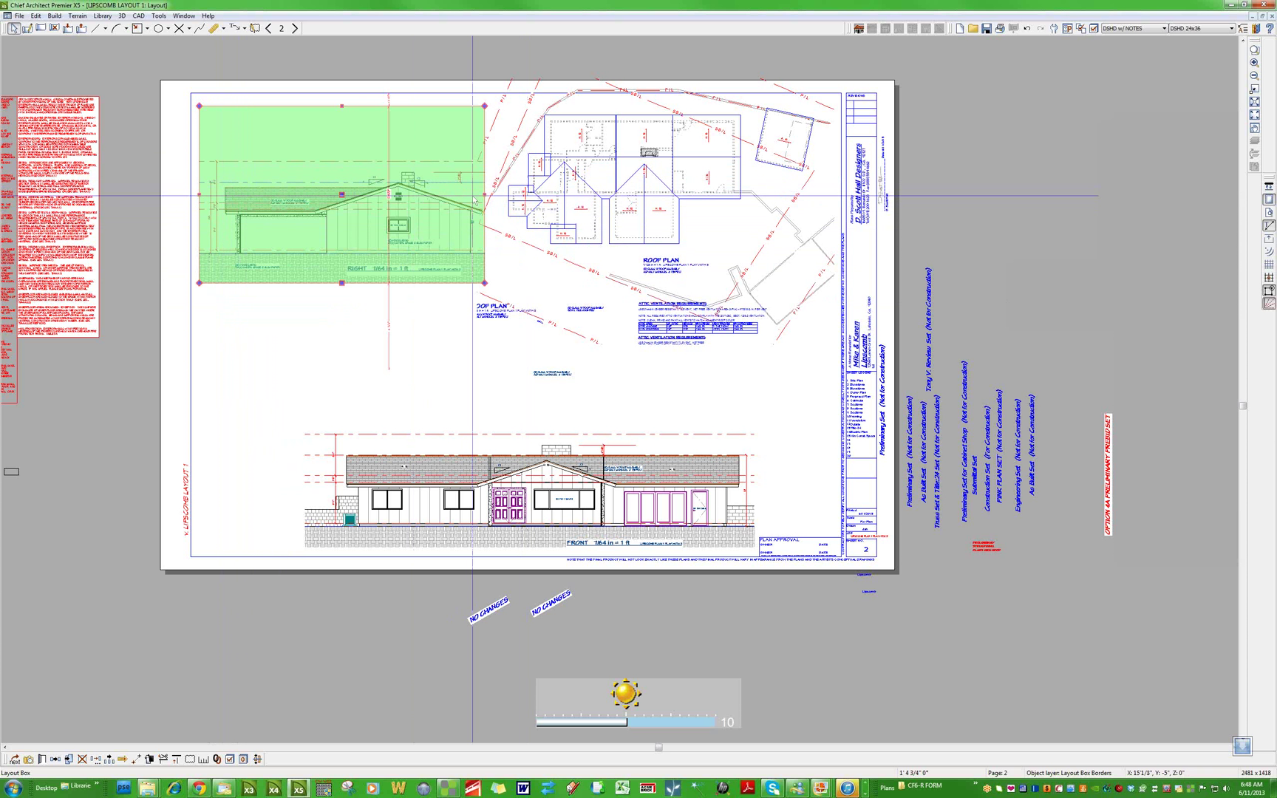
drag(484, 195, 496, 254)
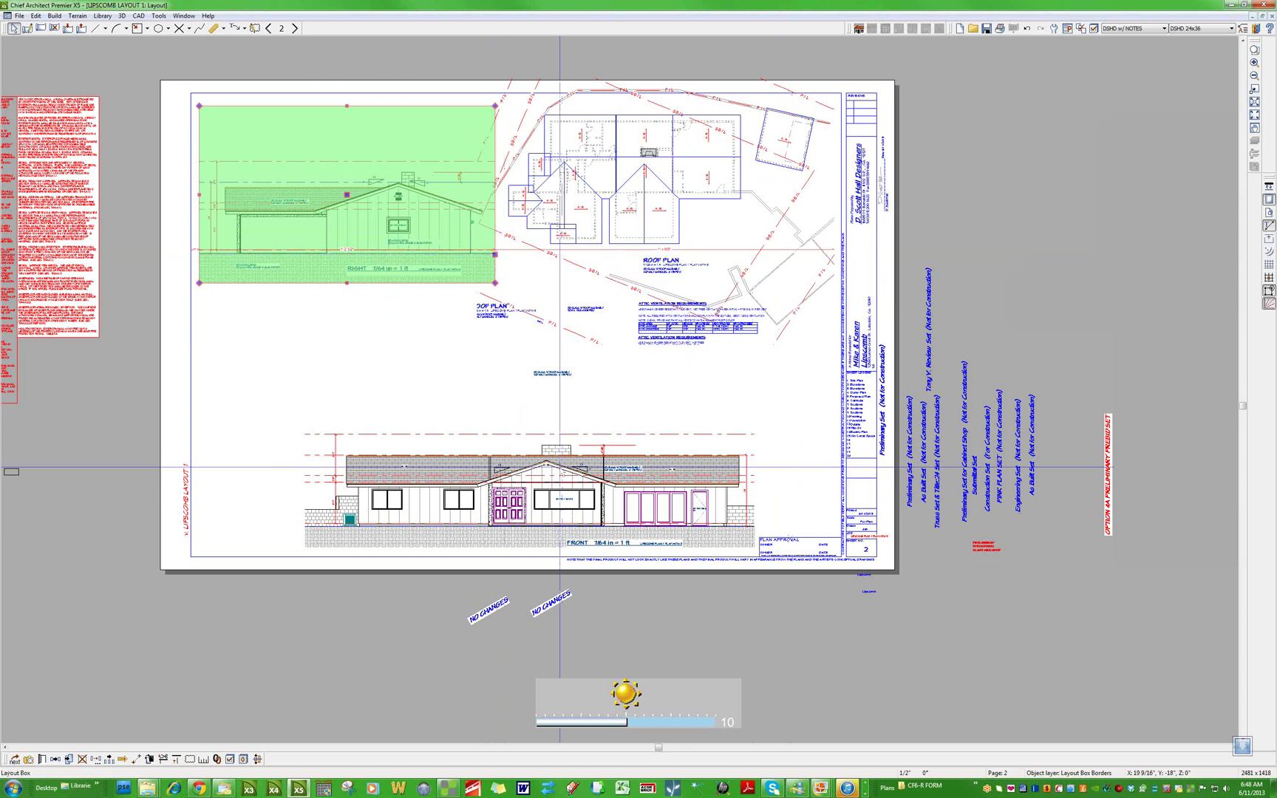
click(566, 455)
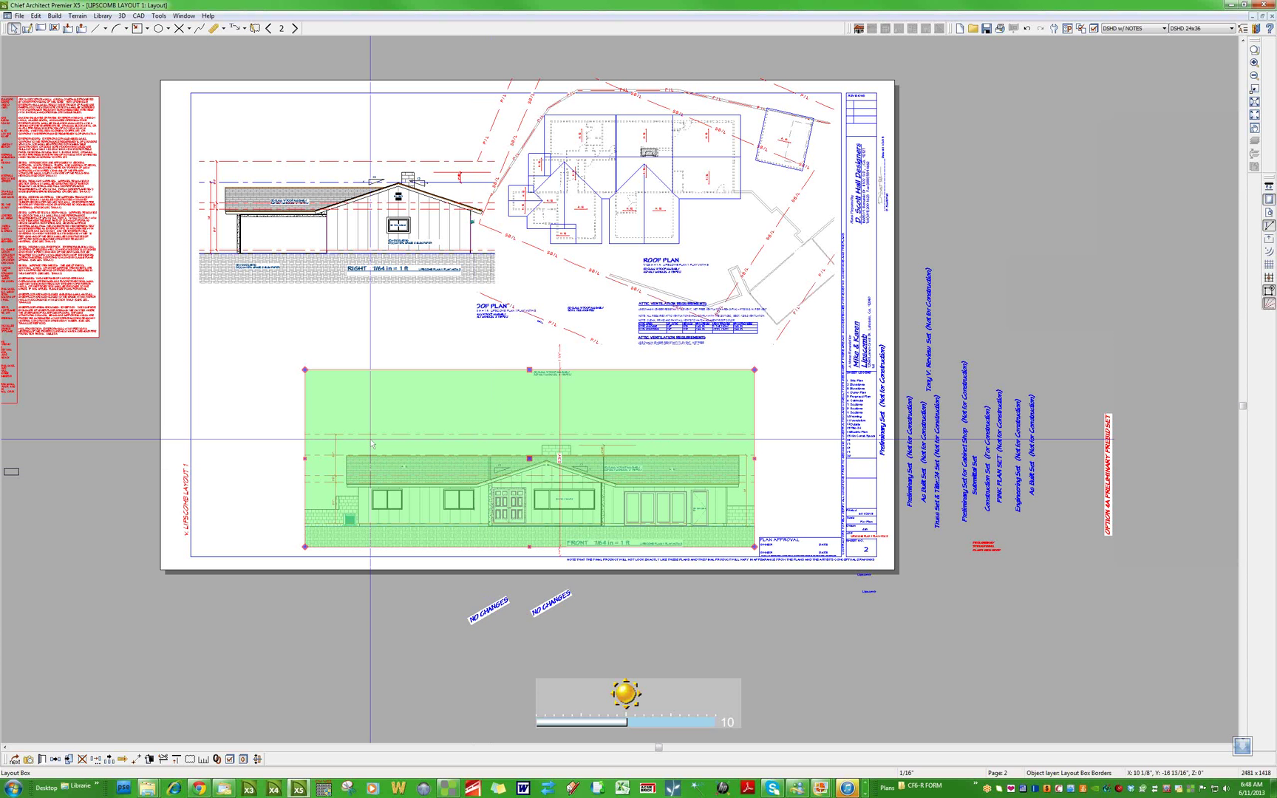
mouse_move(306, 459)
mouse_down()
mouse_move(161, 457)
mouse_move(313, 471)
mouse_up()
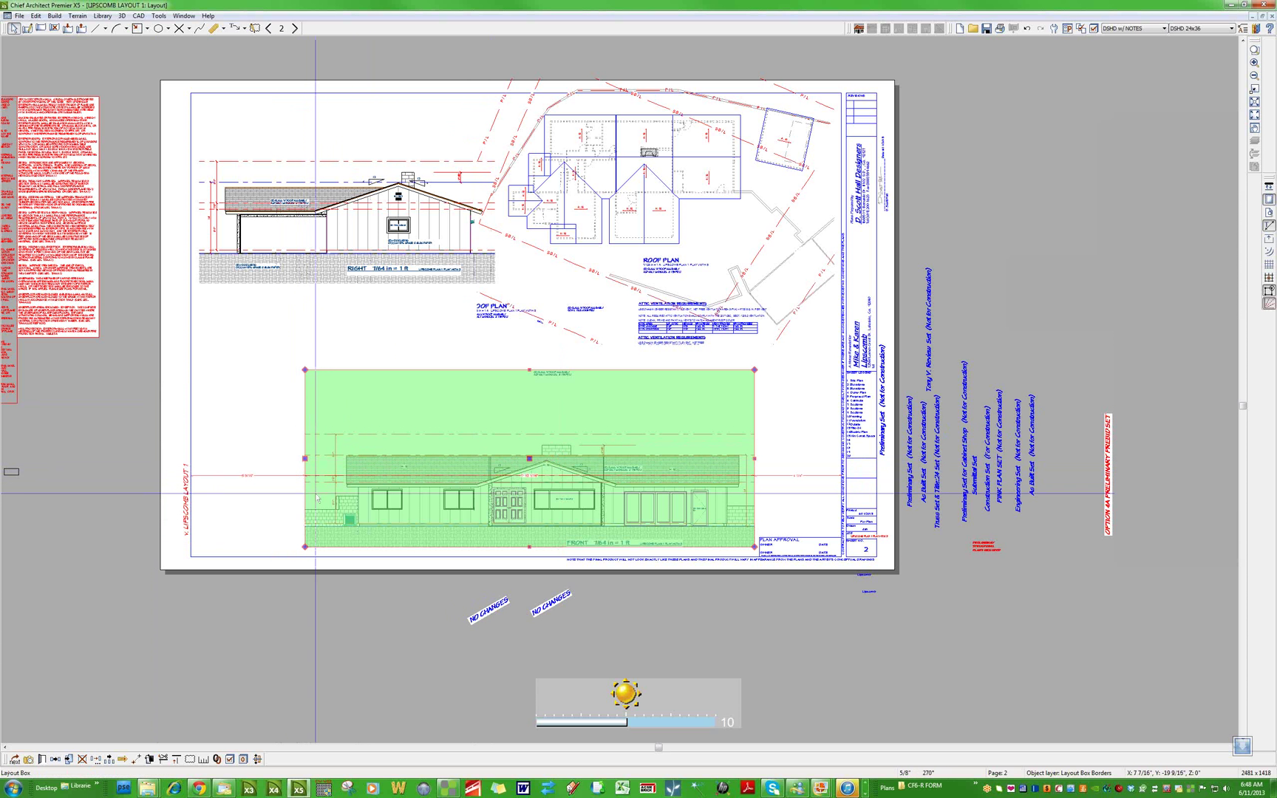
On layout page 3, shift the rear elevation about 7 5/16" to the left and trim its layout box's right edge
click(295, 28)
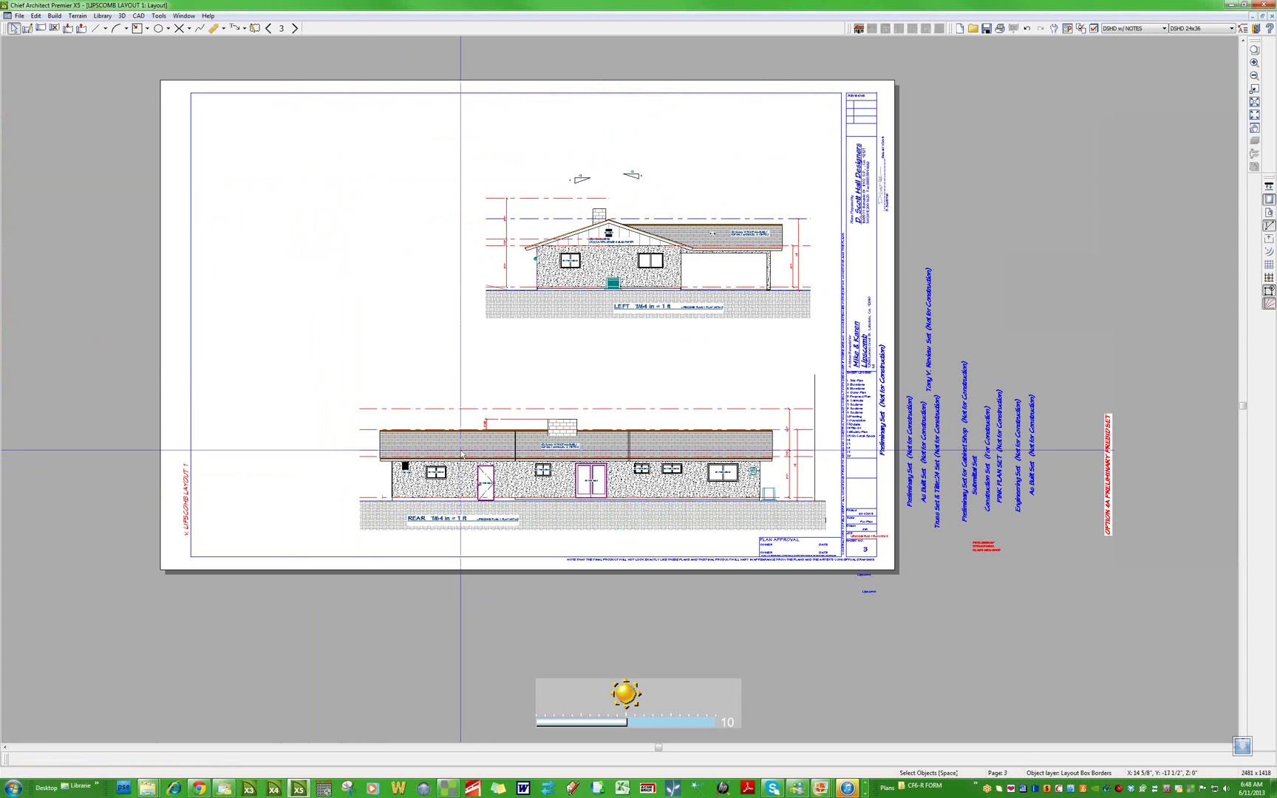
click(481, 463)
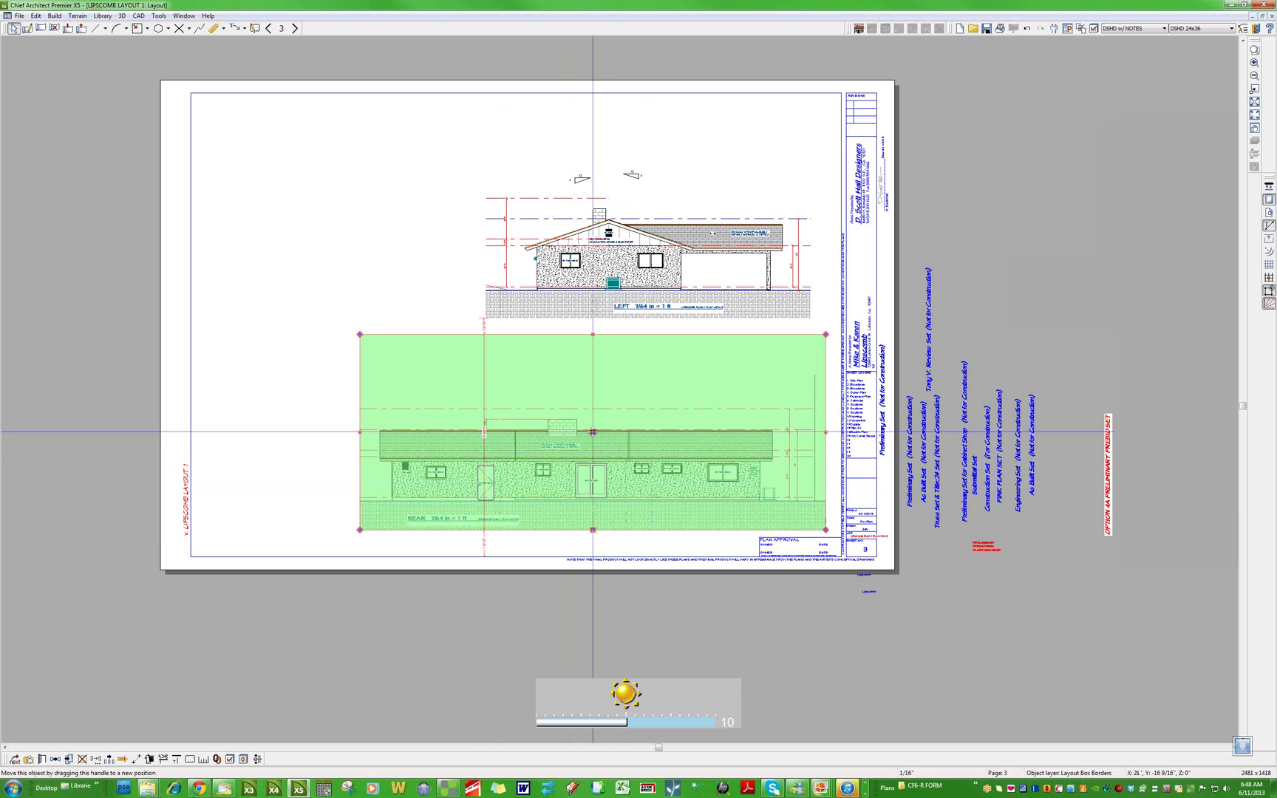
drag(593, 431, 443, 432)
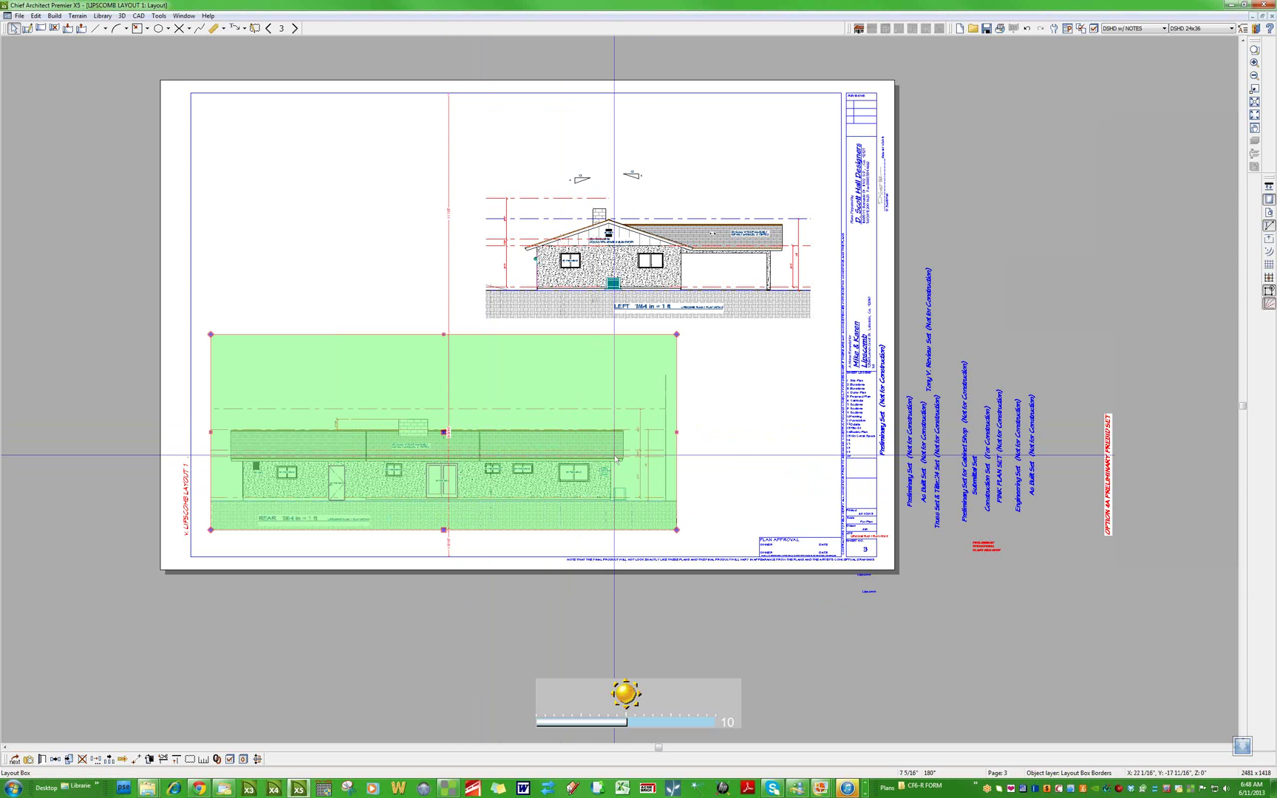
mouse_move(676, 433)
mouse_down()
mouse_move(379, 485)
mouse_move(661, 456)
mouse_up()
click(652, 272)
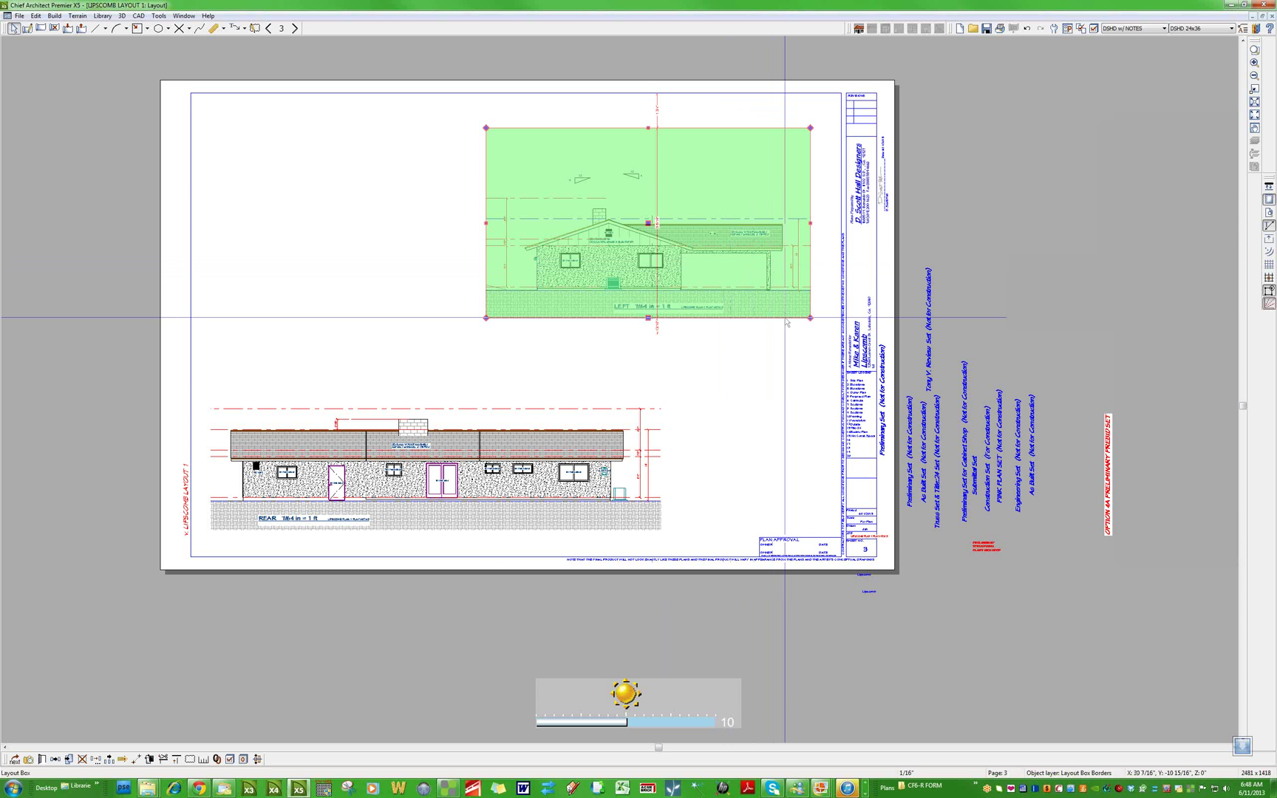
Place a copy of page 2's roof plan layout box on layout page 3
click(269, 28)
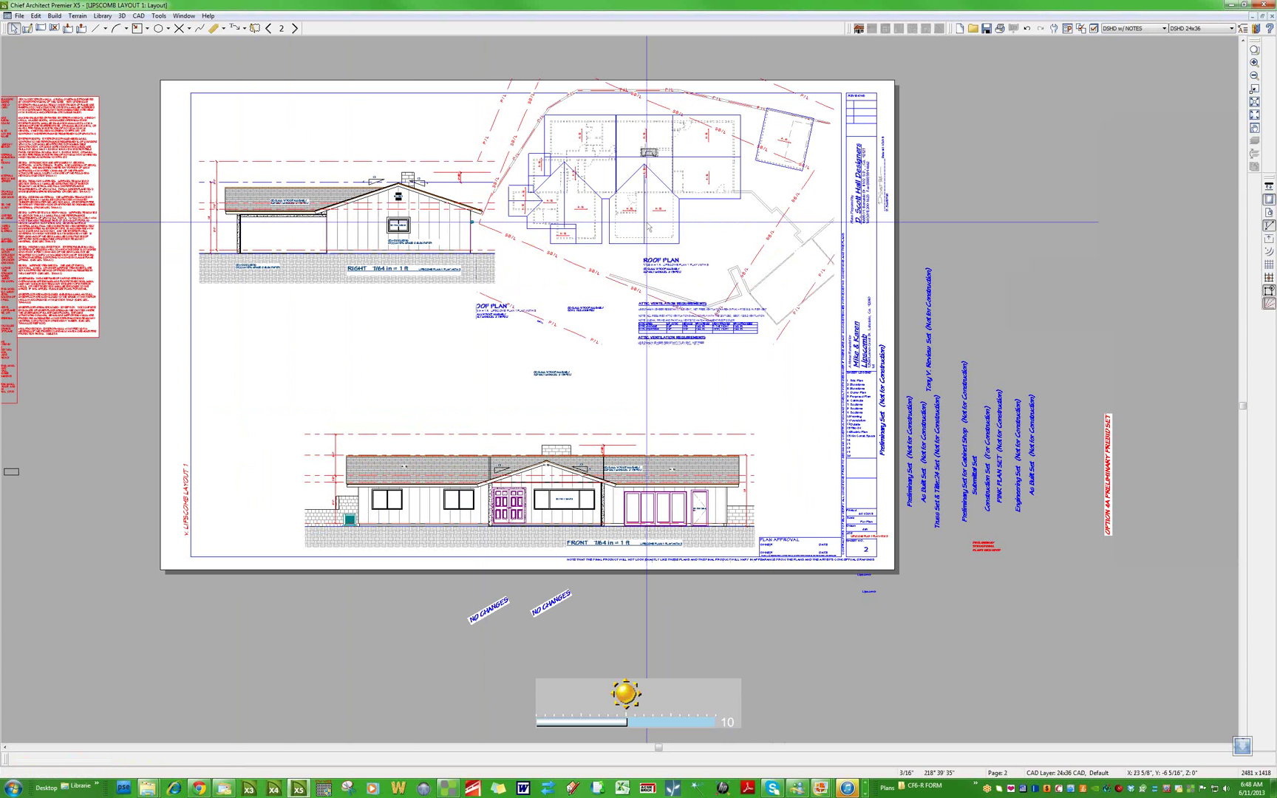
click(654, 206)
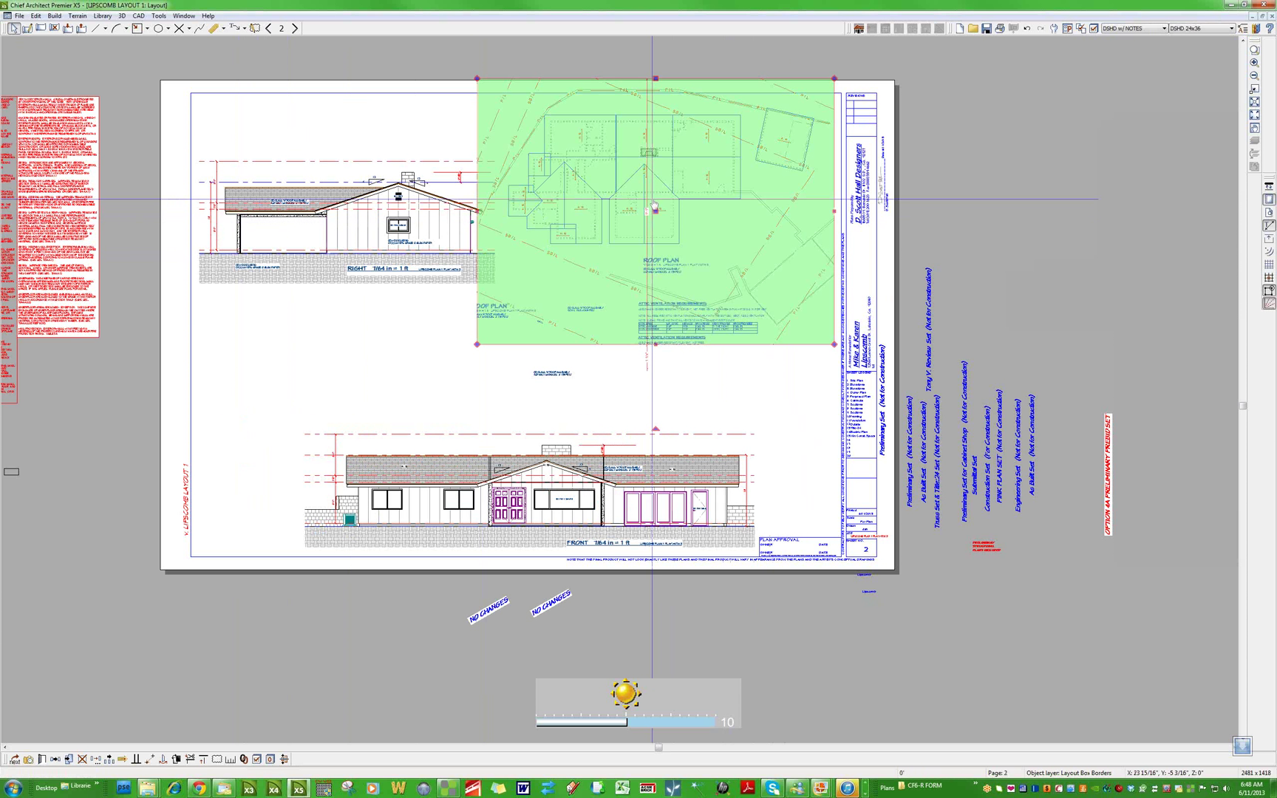
double_click(616, 253)
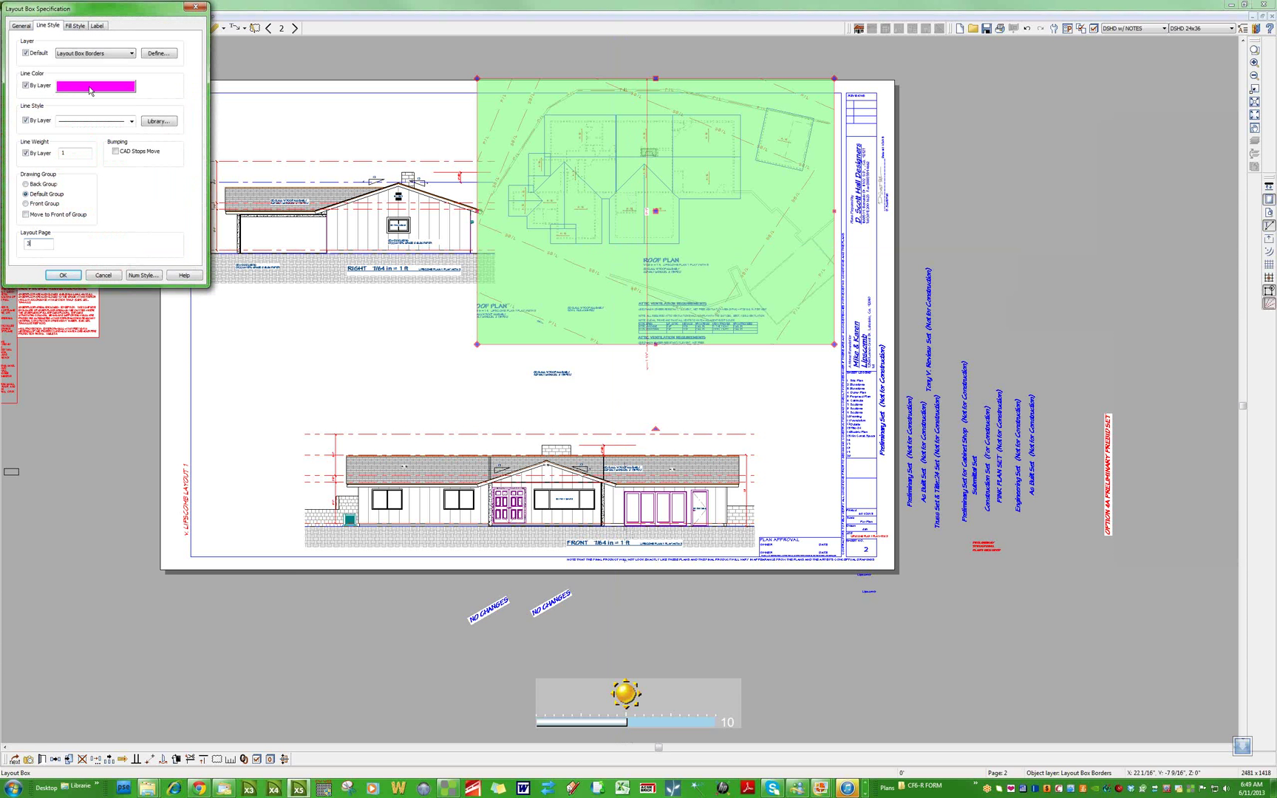
click(63, 275)
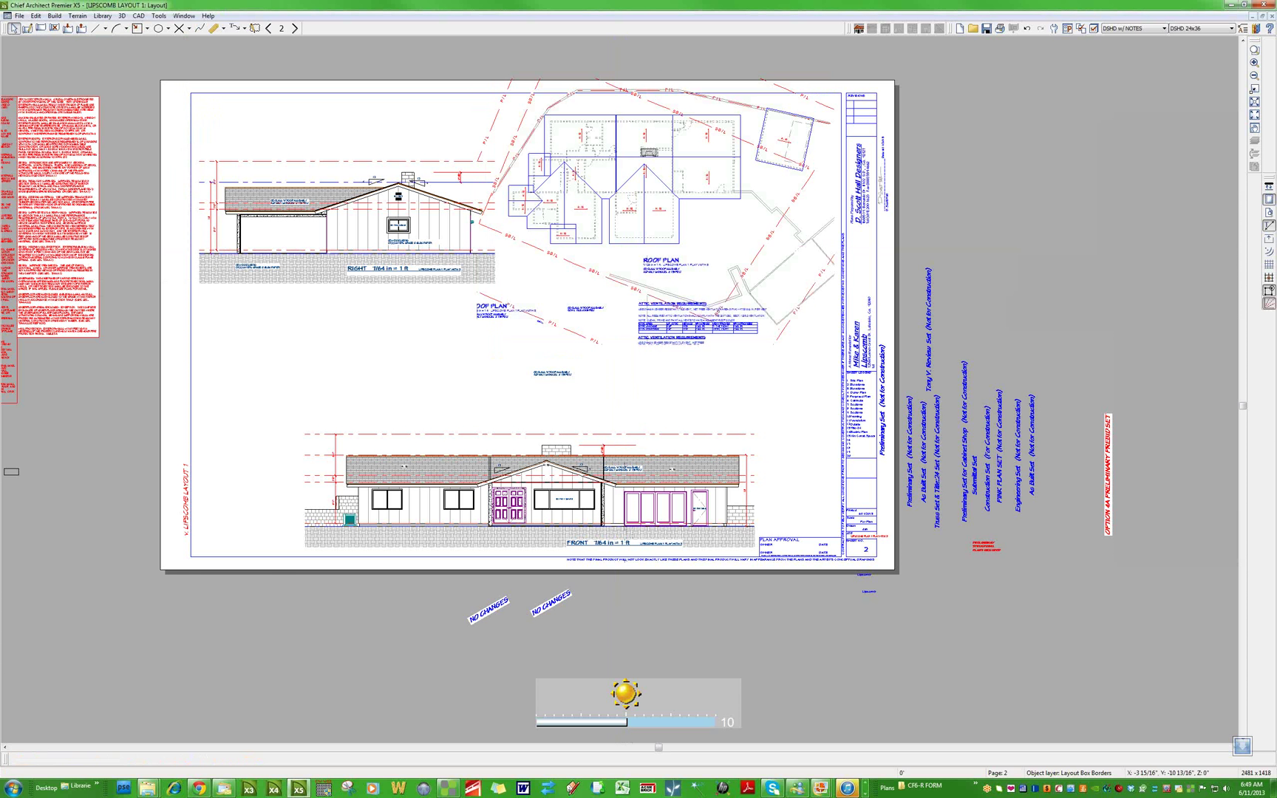
On layout page 3, move the roof plan box about 1' 2 1/2" left into the empty area above the rear elevation
click(295, 28)
click(654, 212)
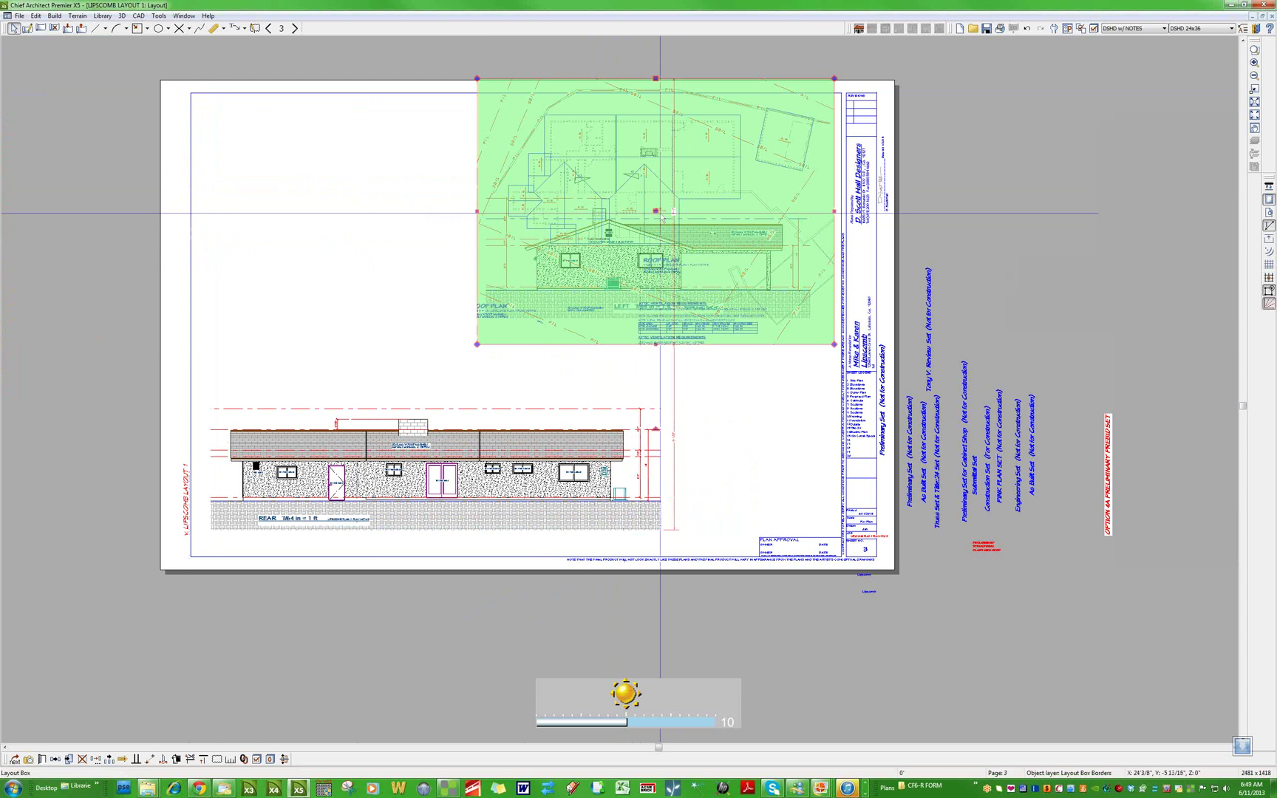
drag(656, 212, 363, 228)
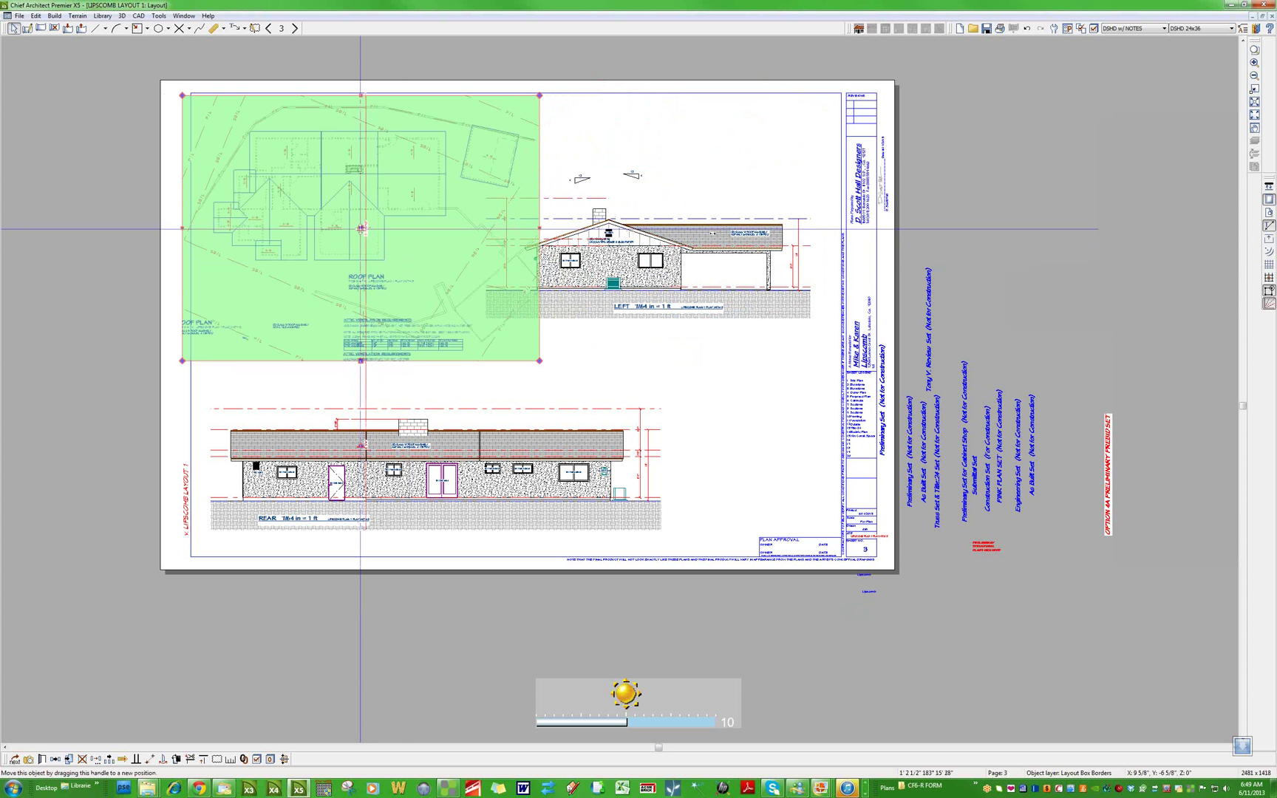
drag(361, 228, 294, 306)
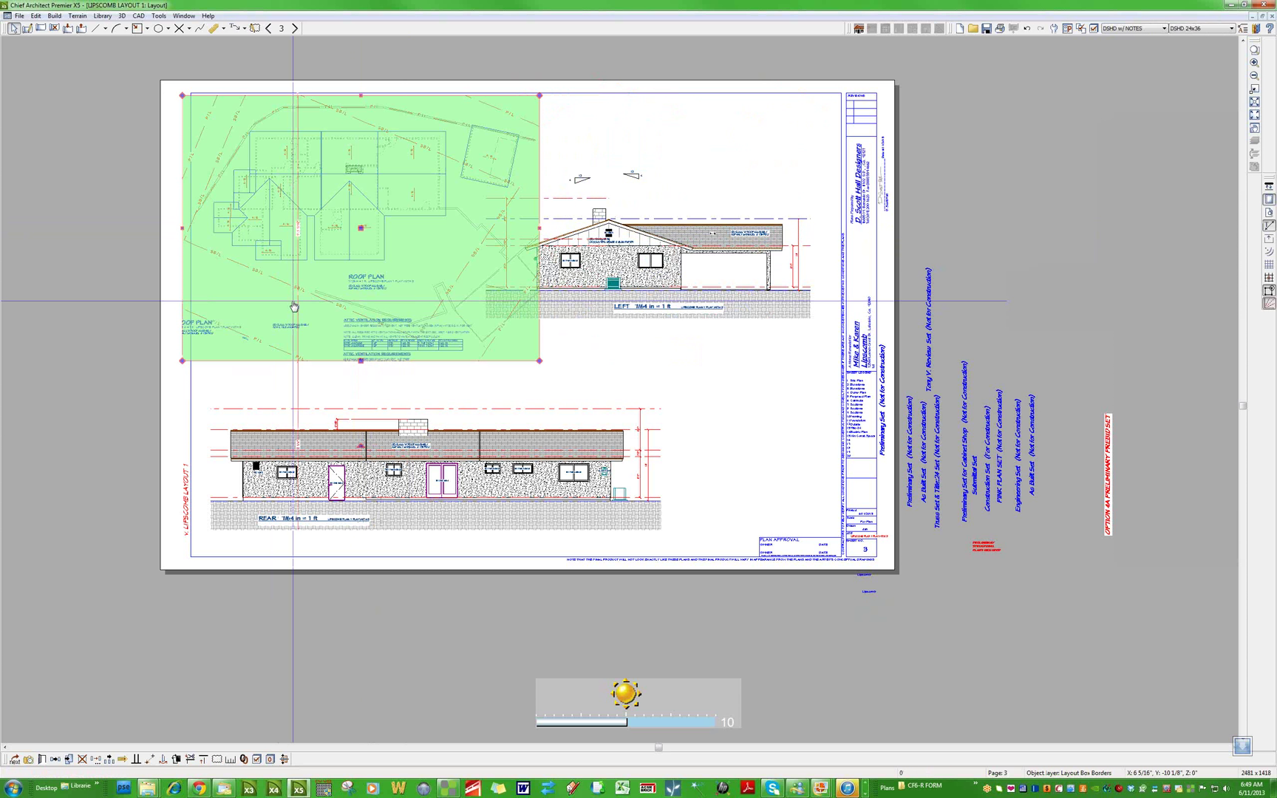
Open the roof plan's source view, remove its stray ROOF PLAN title and roofing note, and return to the layout
double_click(293, 303)
scroll(444, 341, down, 4)
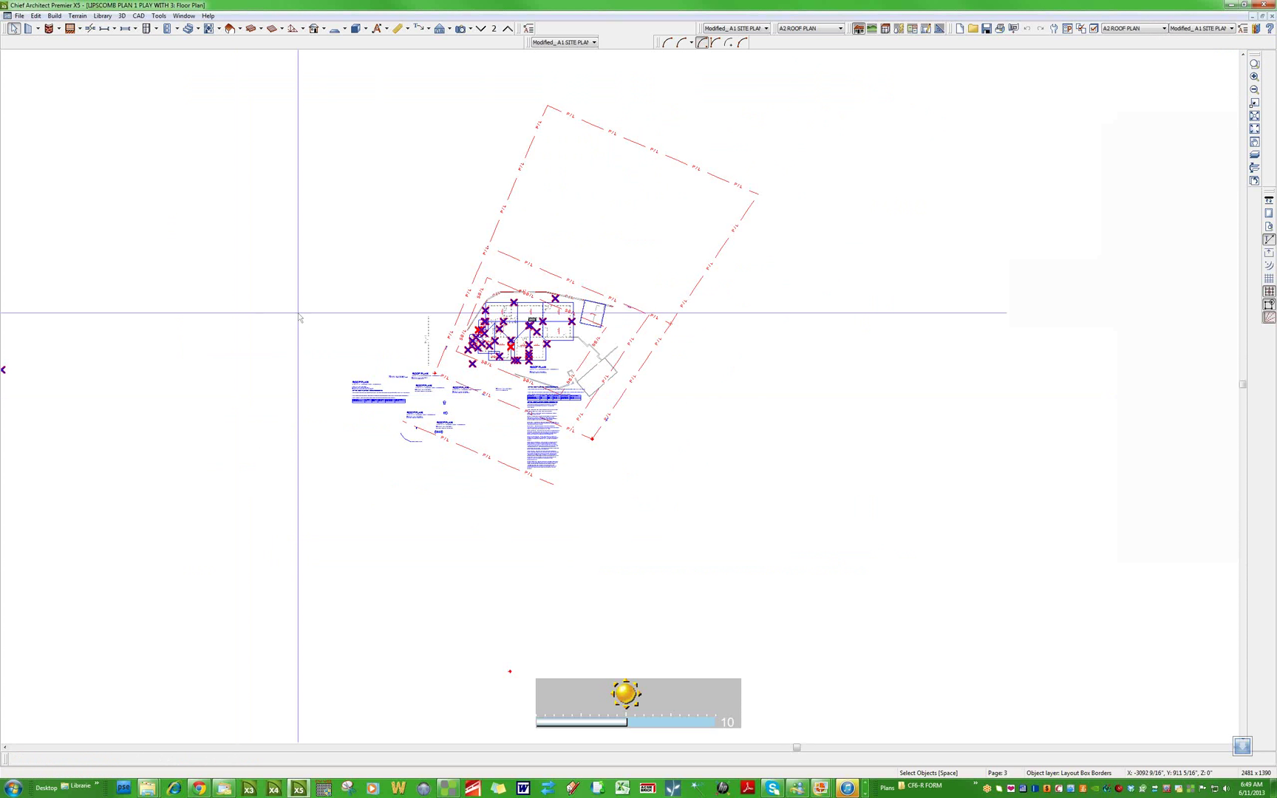
scroll(346, 334, up, 1)
scroll(346, 337, up, 2)
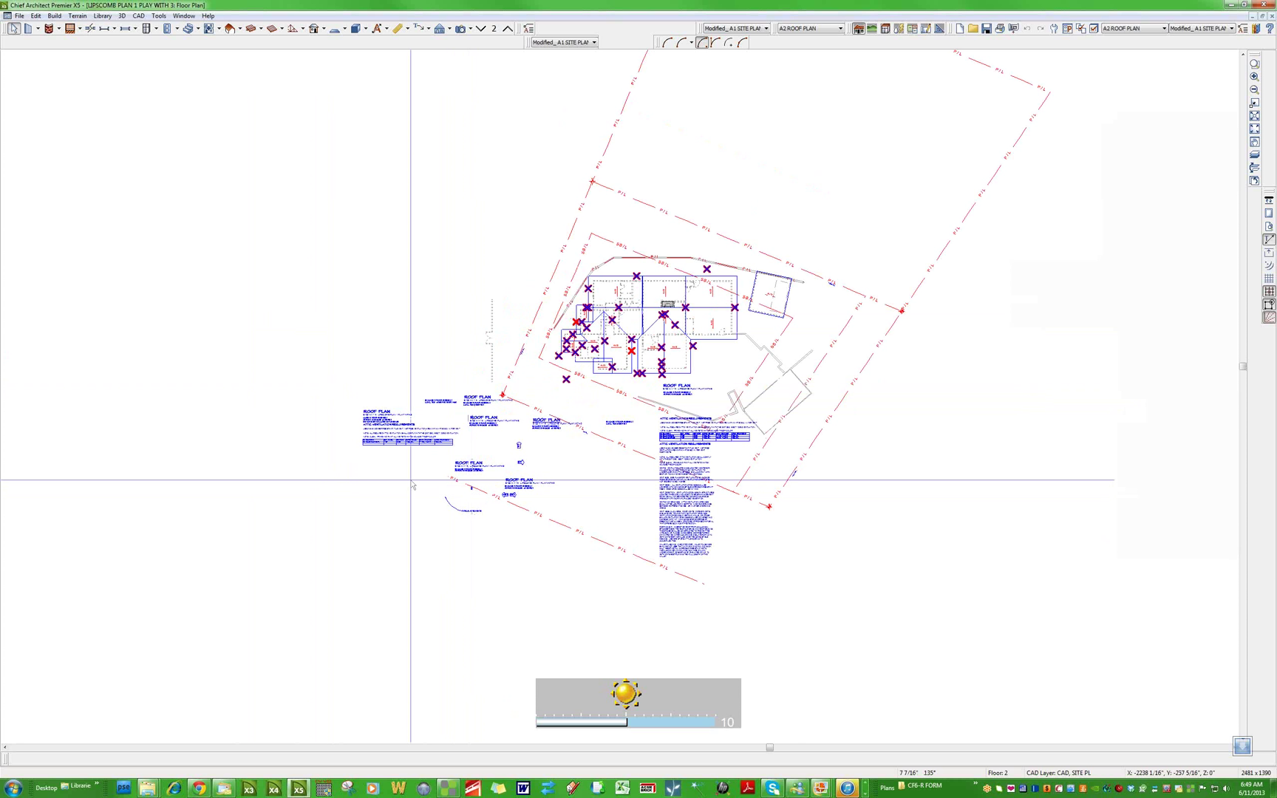
key(ctrl+Tab)
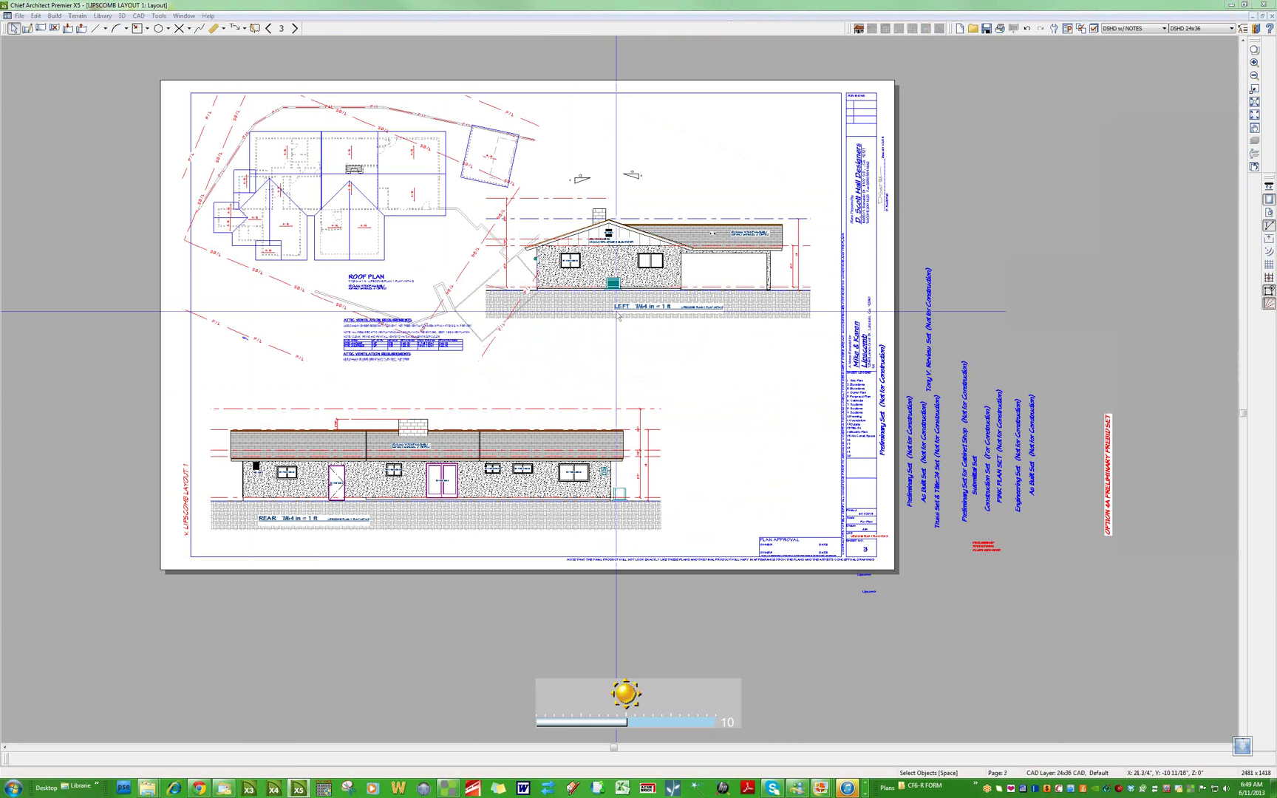
Compare the roof plan and elevation boxes on layout pages 2 and 3, continuing to the demo plan on page 4
click(360, 204)
key(Escape)
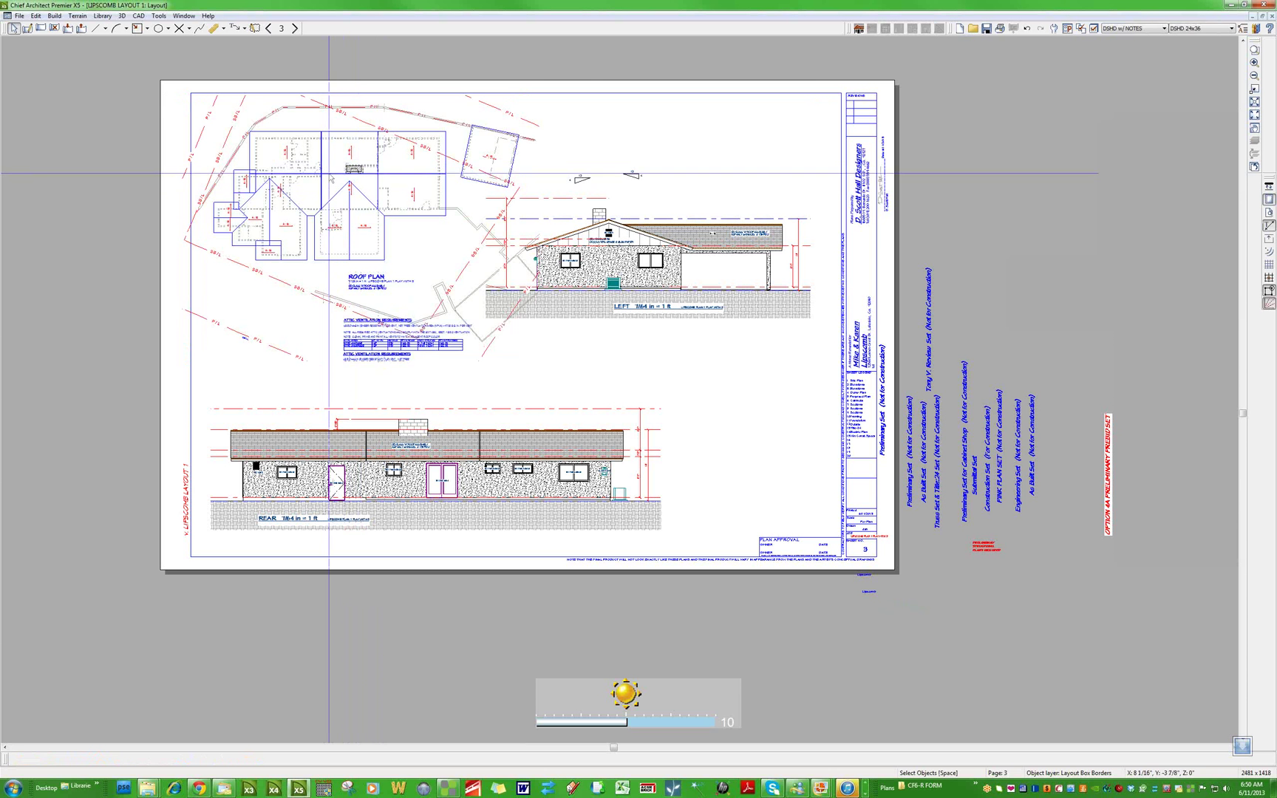
click(269, 28)
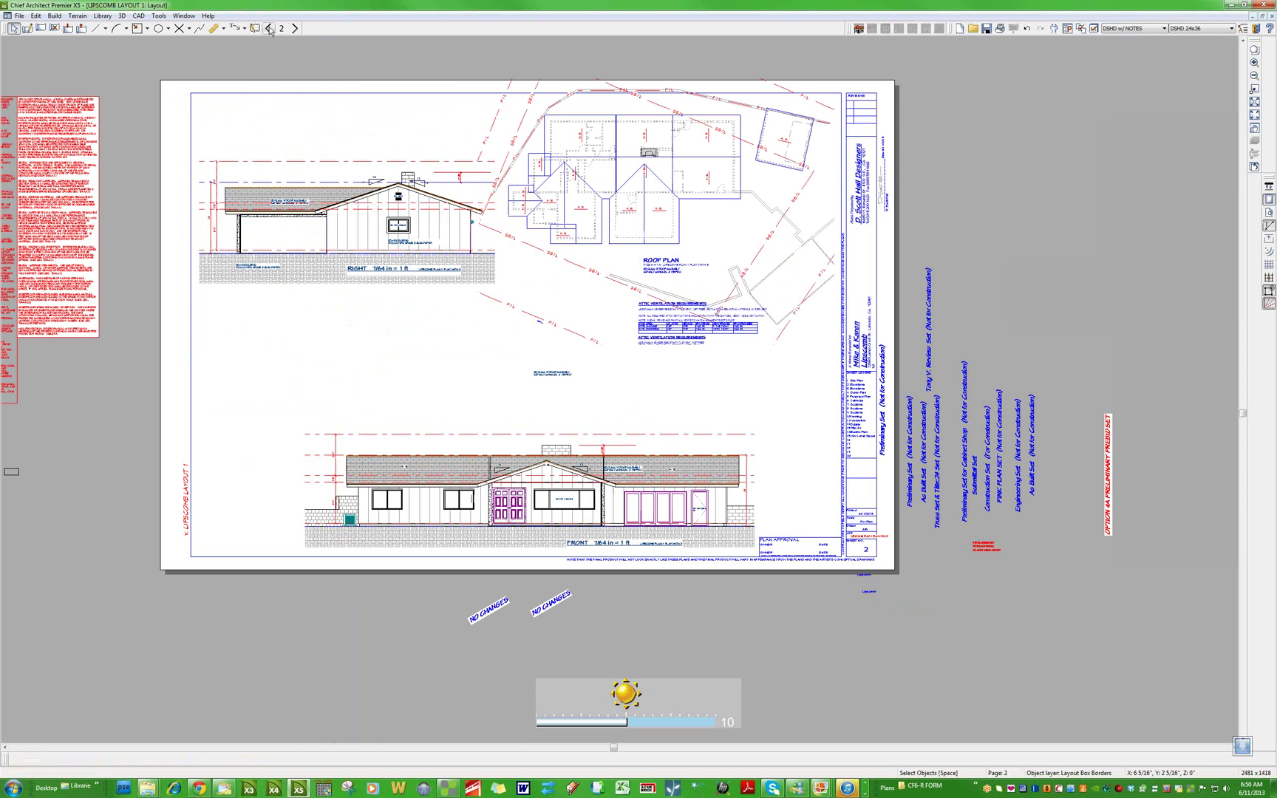
click(704, 246)
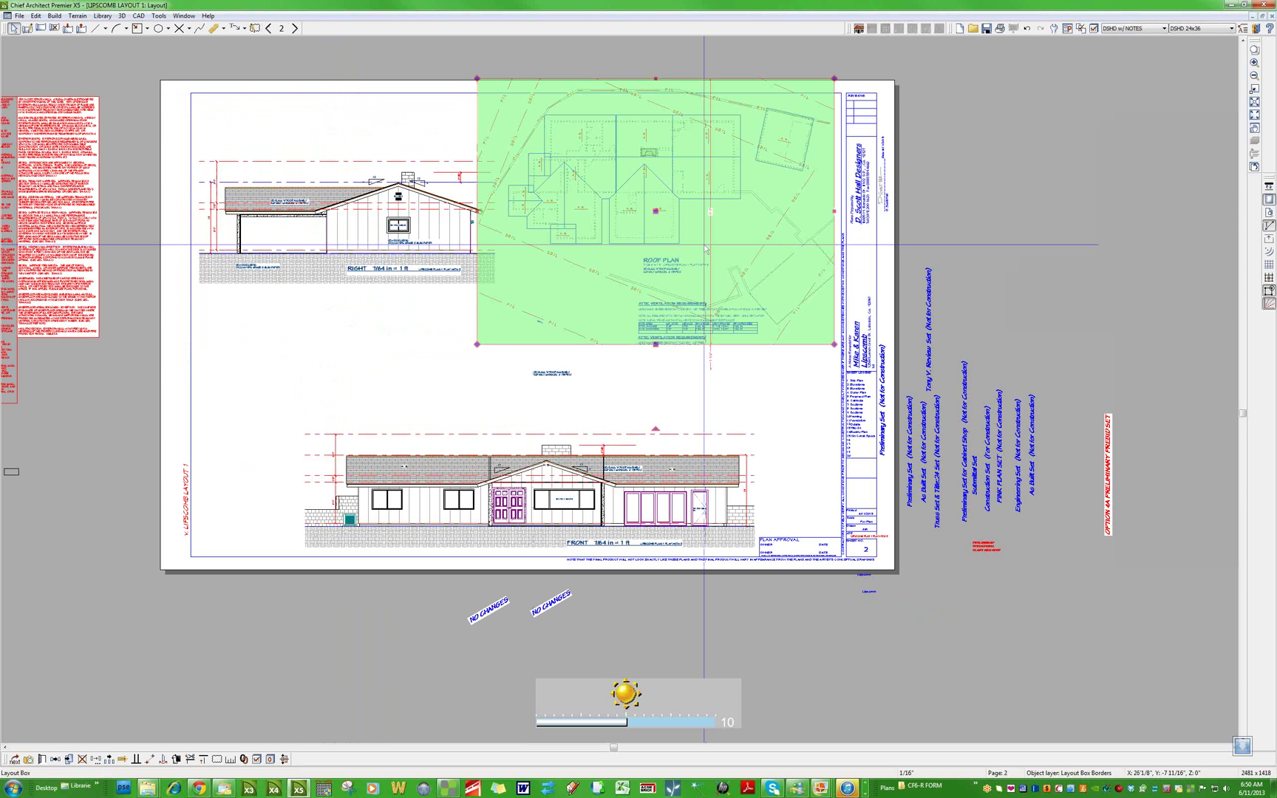
click(345, 242)
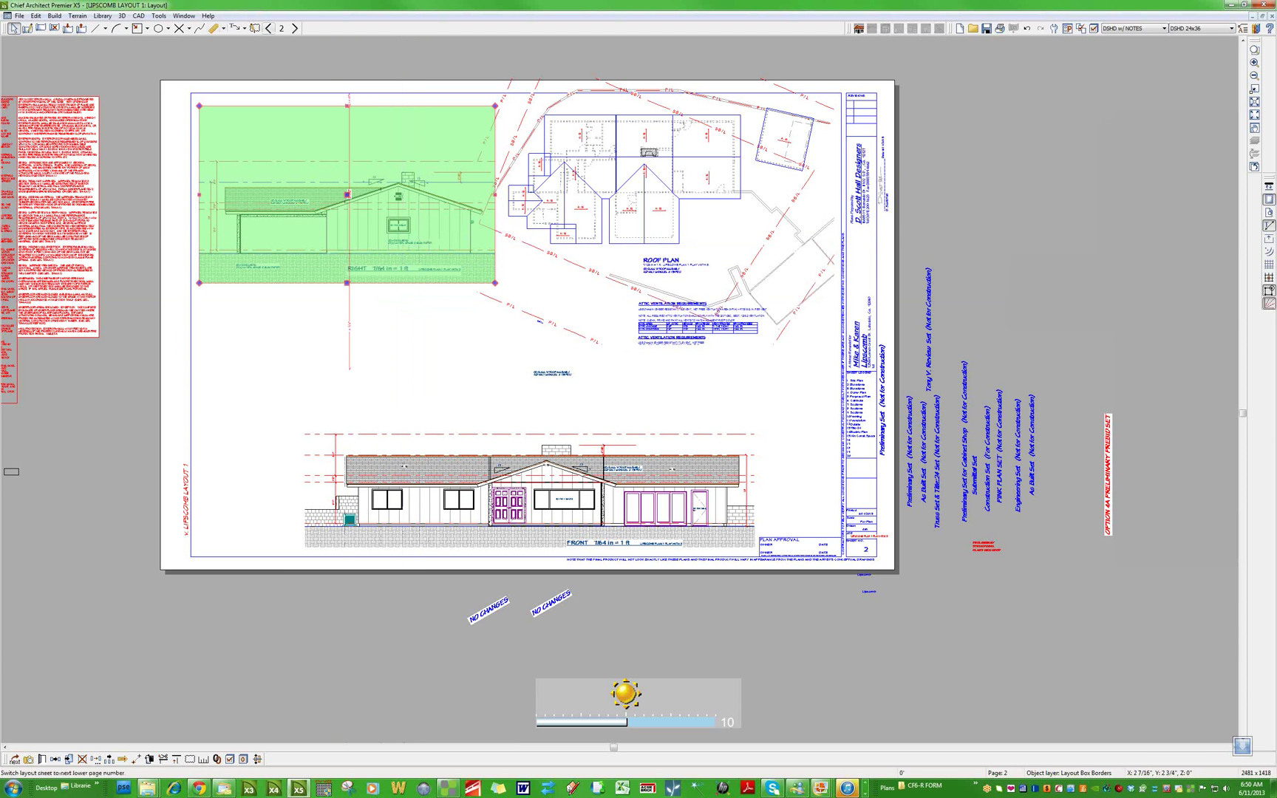
click(294, 28)
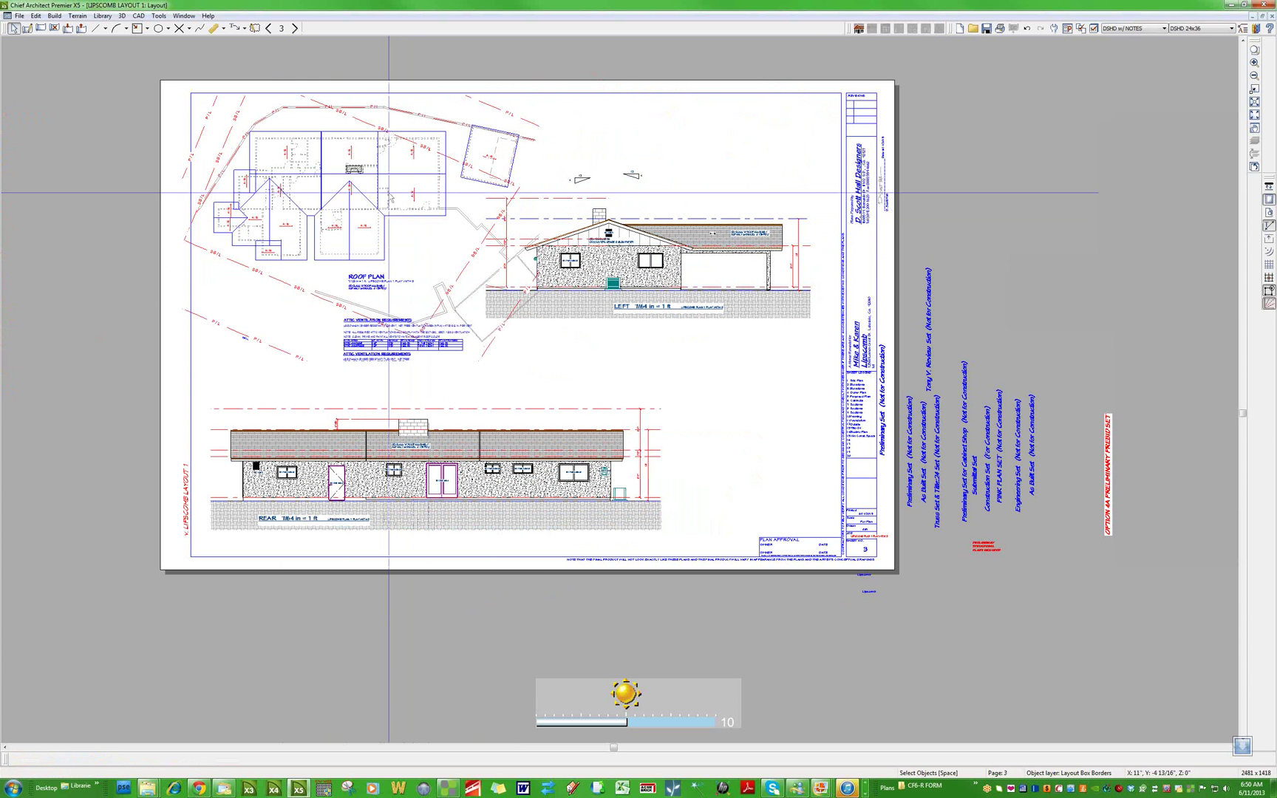
click(295, 28)
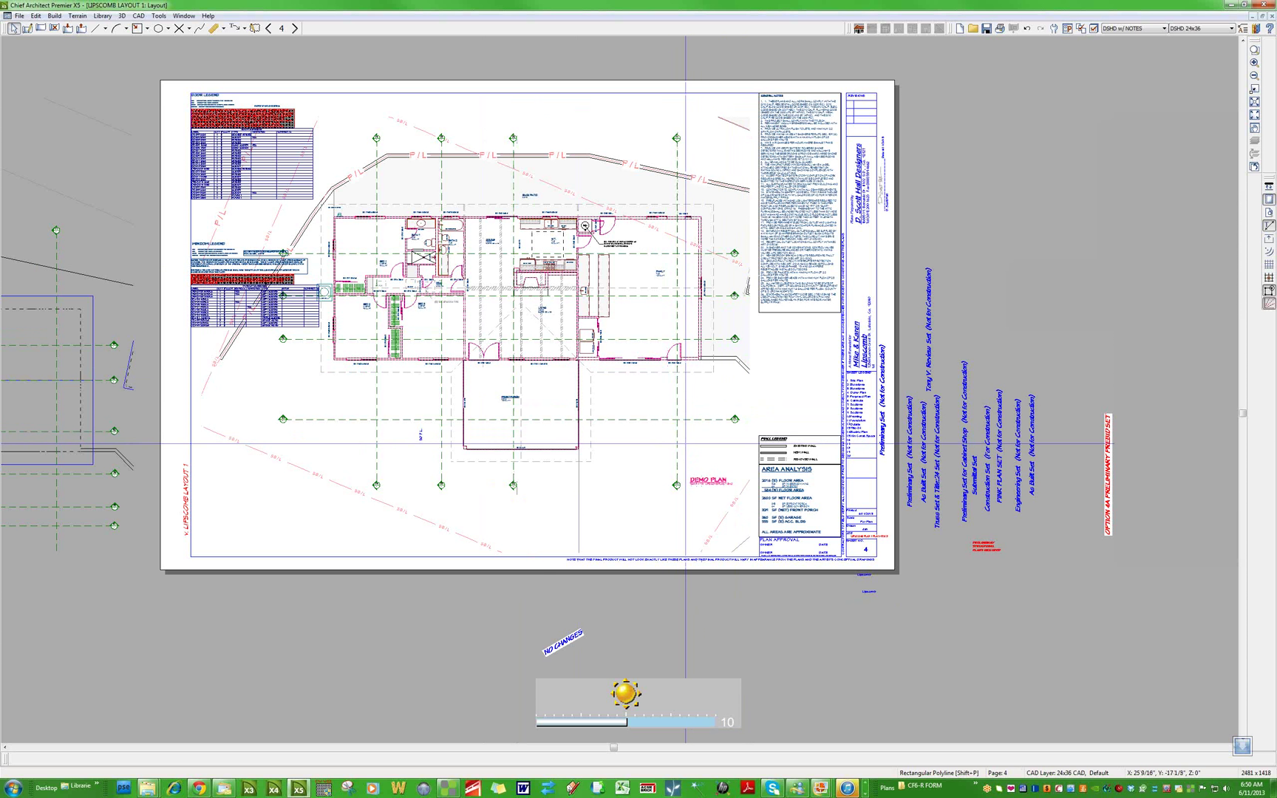
drag(699, 447, 537, 209)
key(space)
click(539, 419)
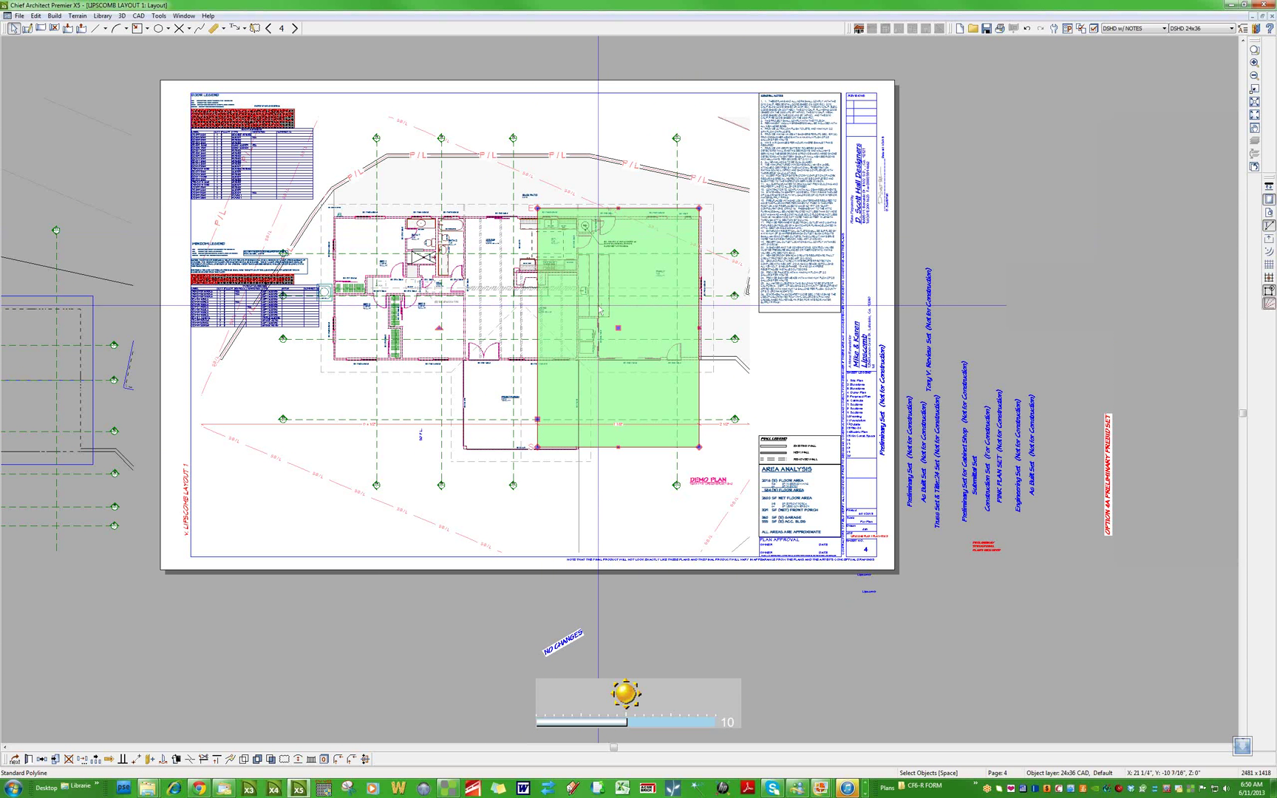
key(Delete)
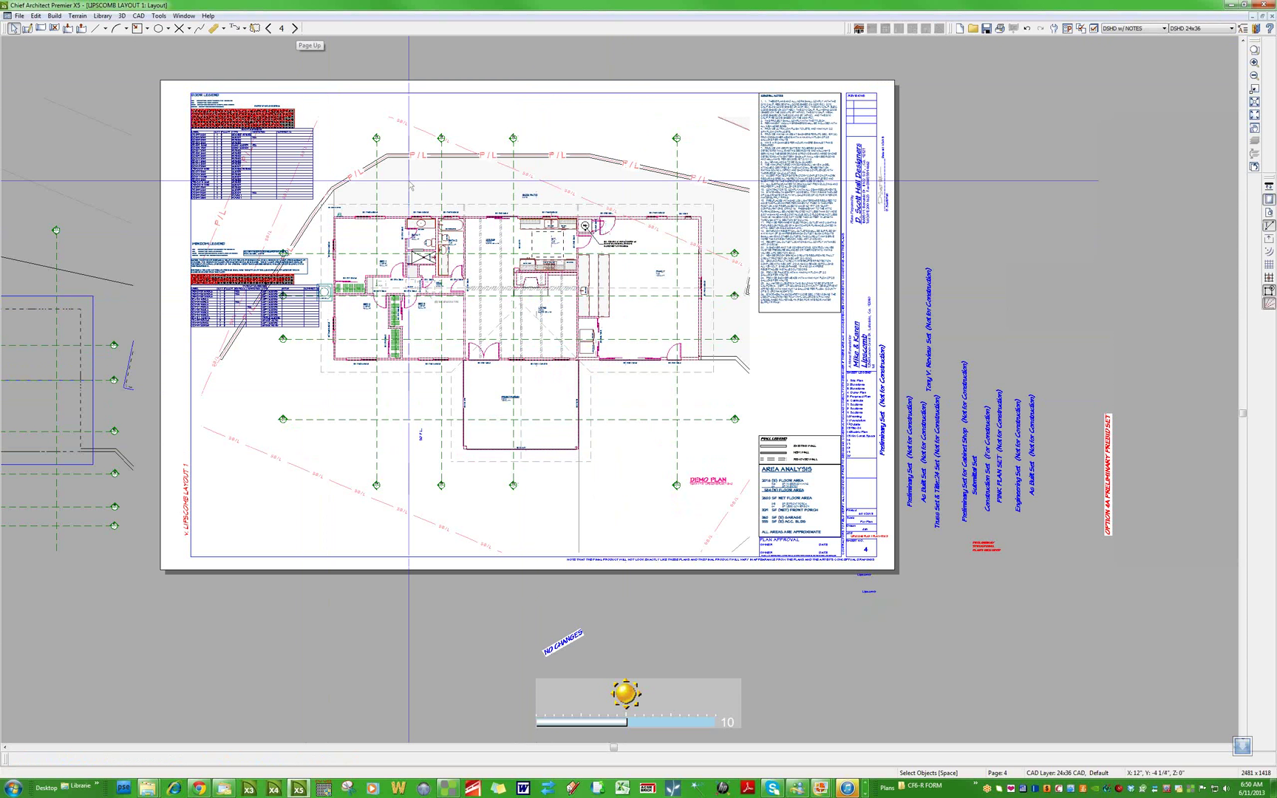
drag(388, 103, 744, 545)
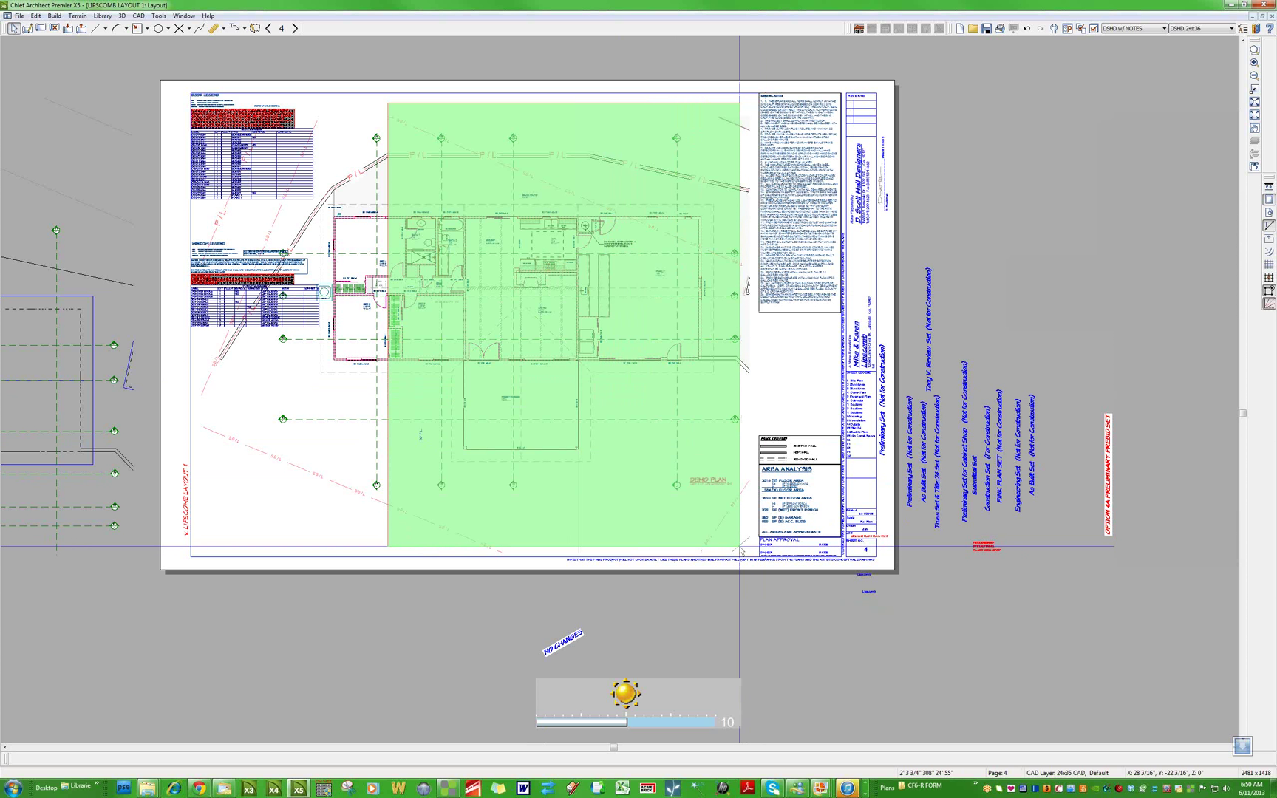
drag(740, 546, 734, 543)
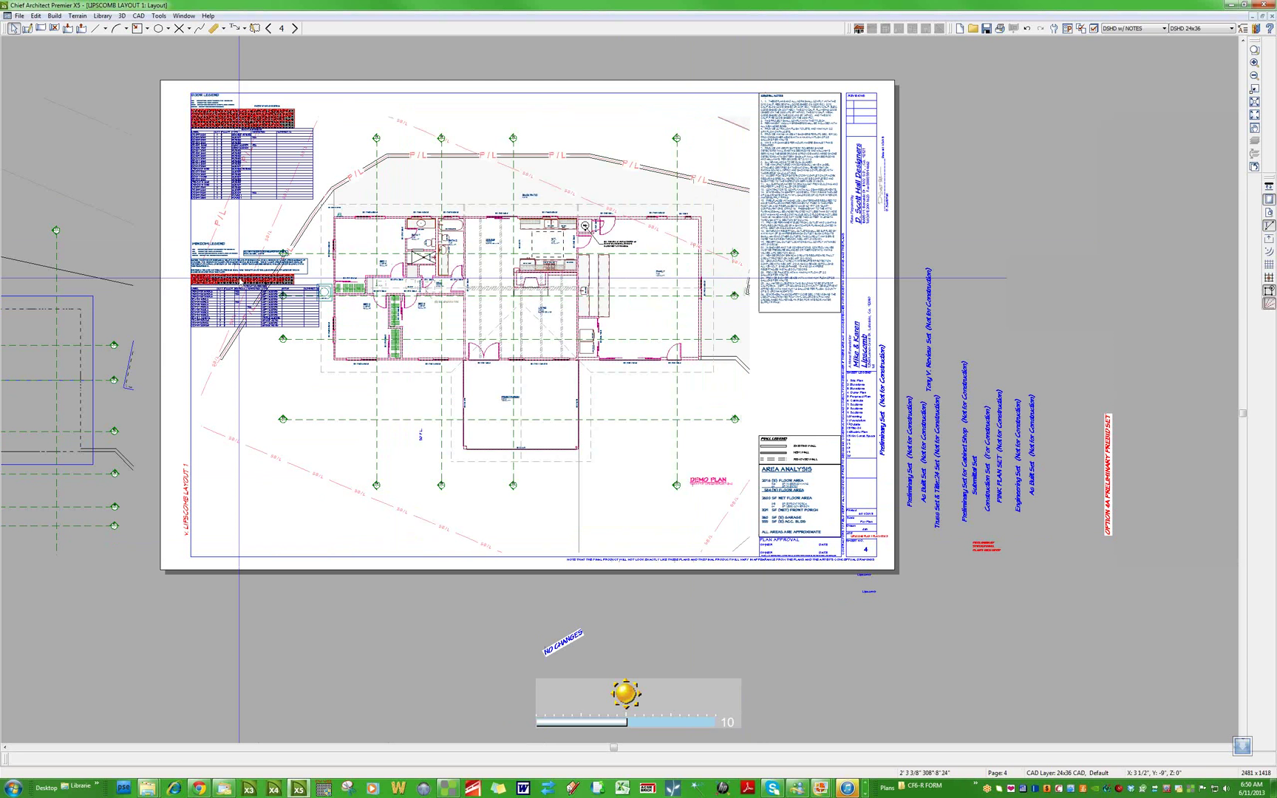
Review the general notes box on page 4 and the floor plan box on page 5, continuing to the sections on page 7
click(814, 251)
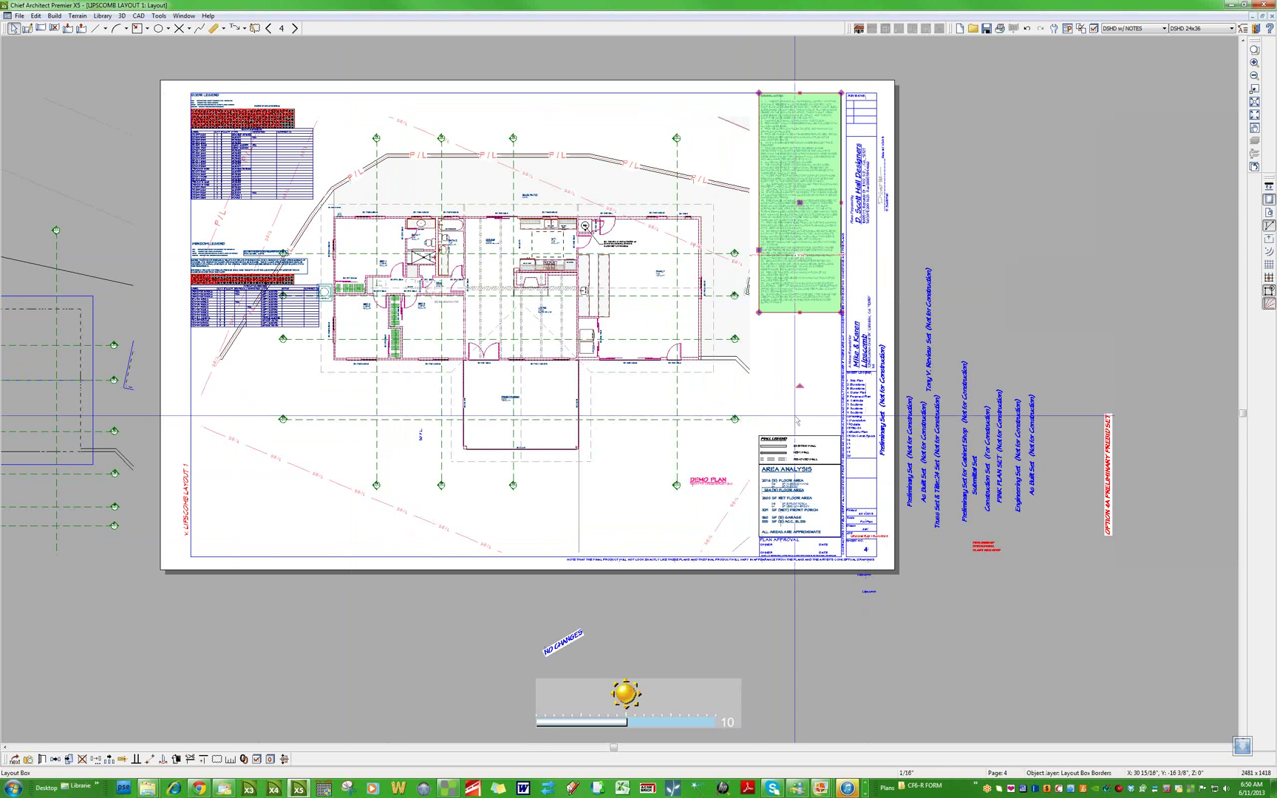
click(295, 28)
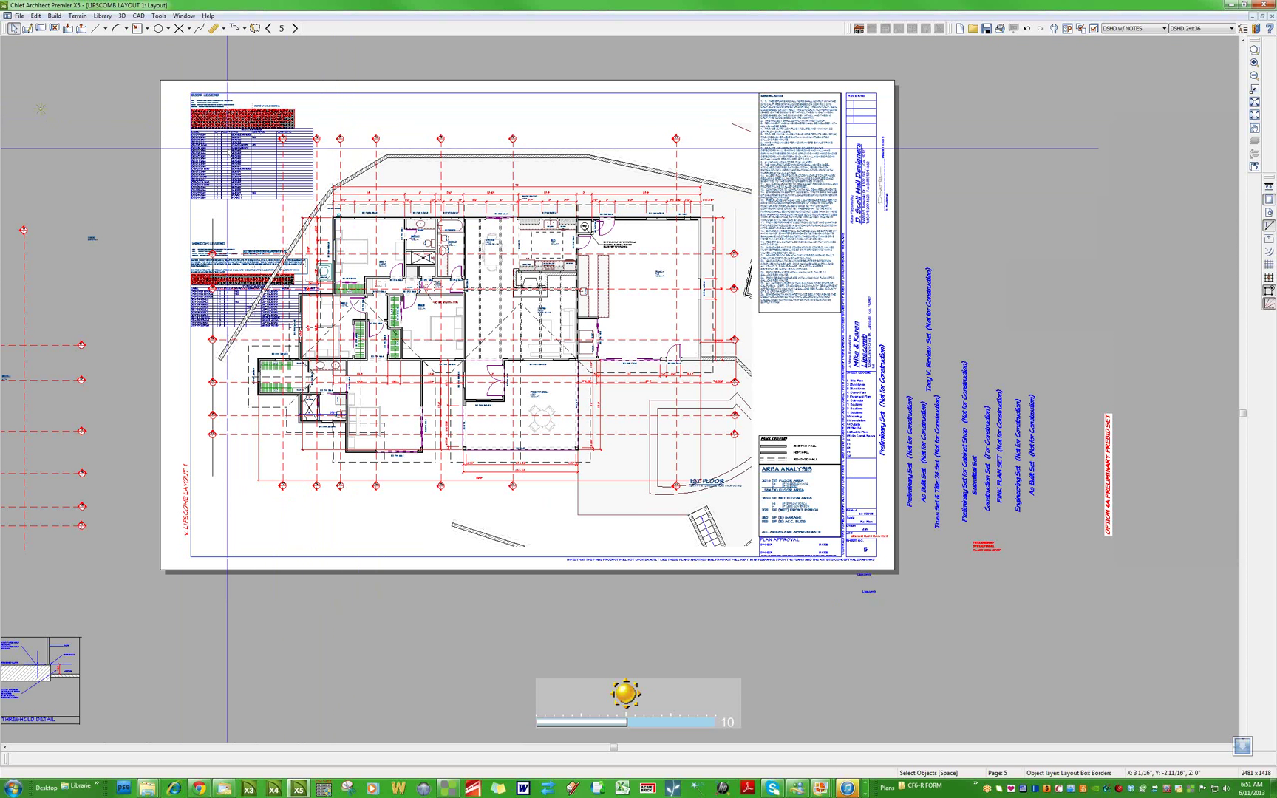
click(224, 226)
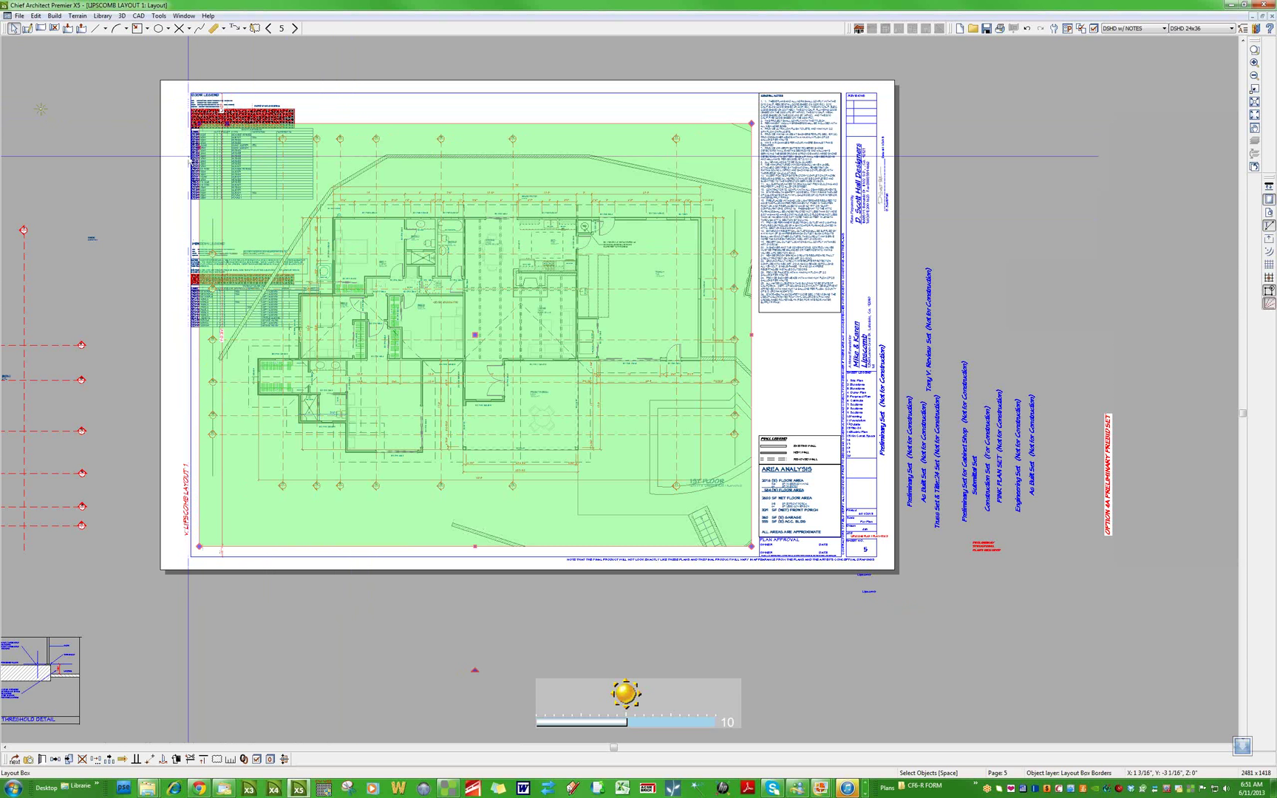
click(207, 164)
click(295, 28)
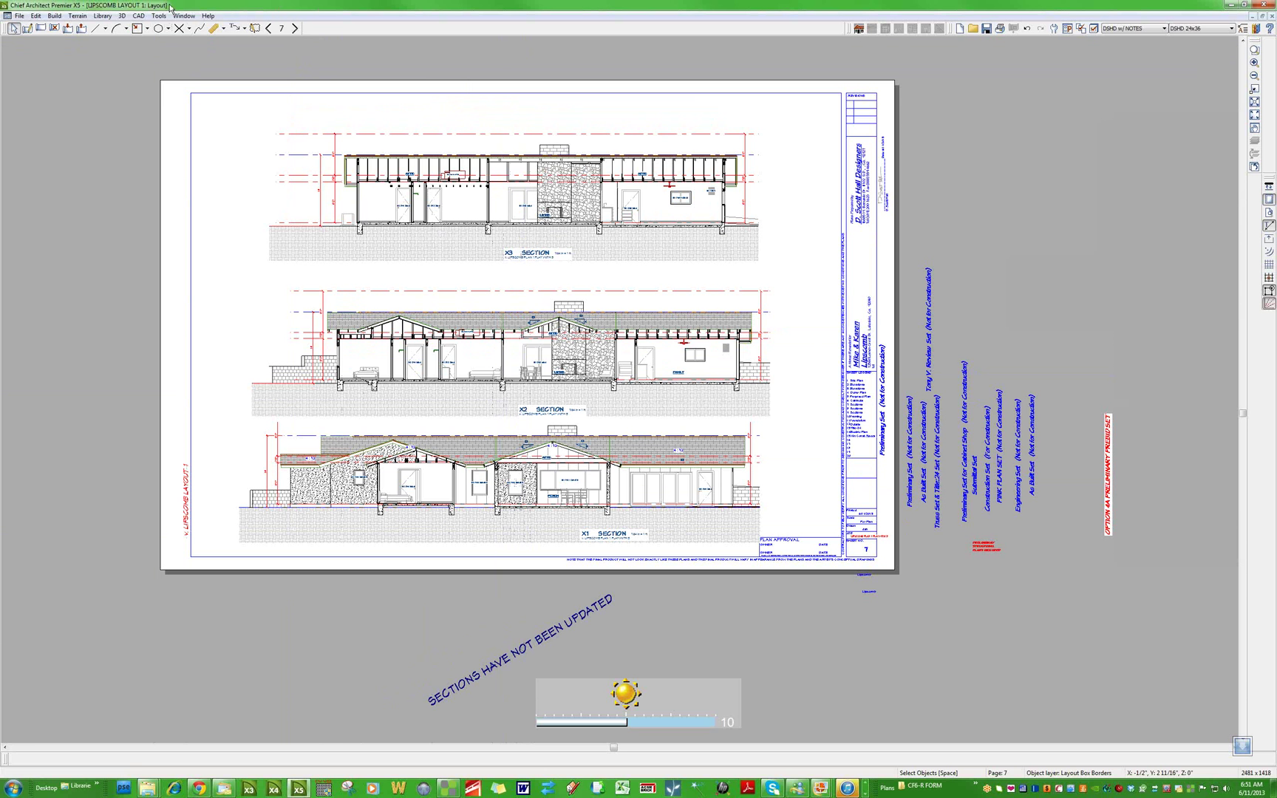
On layout page 9, trim the Y5 section's layout box slightly inward at its left edge
click(295, 29)
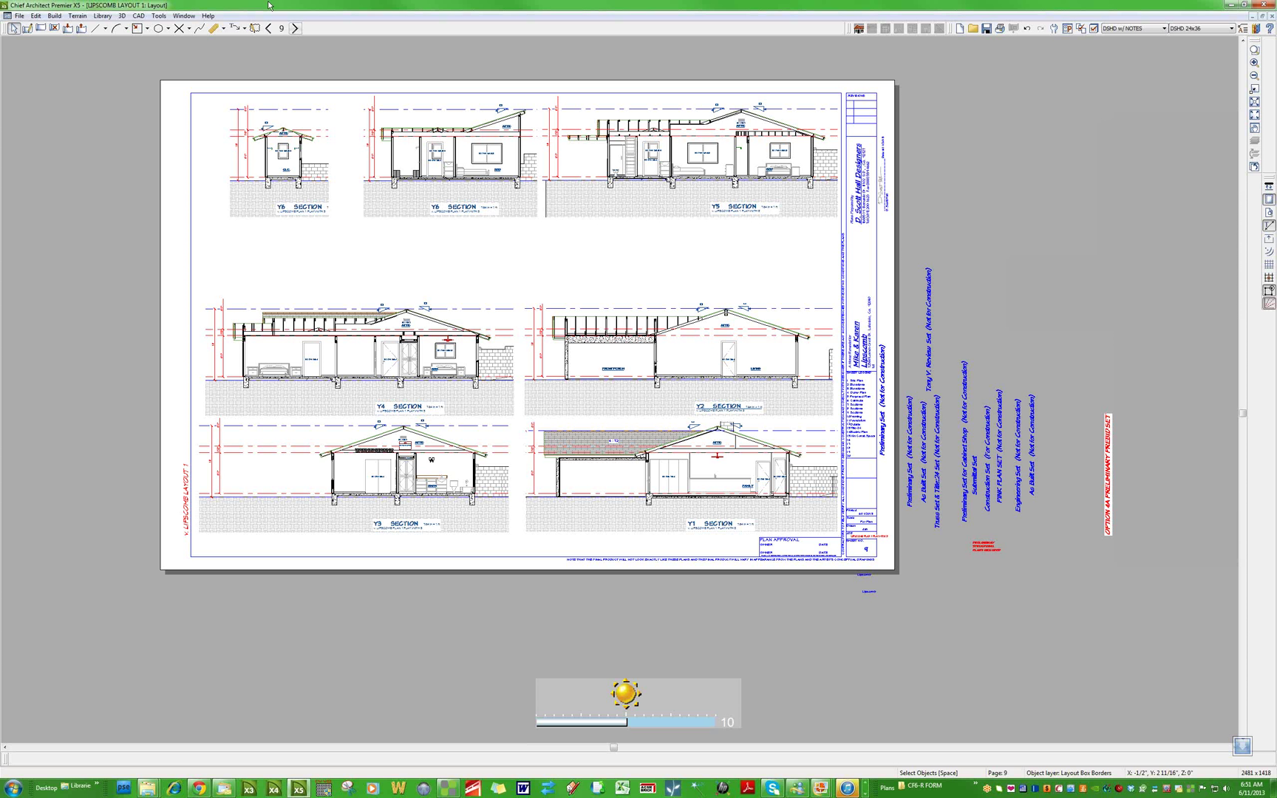
click(545, 153)
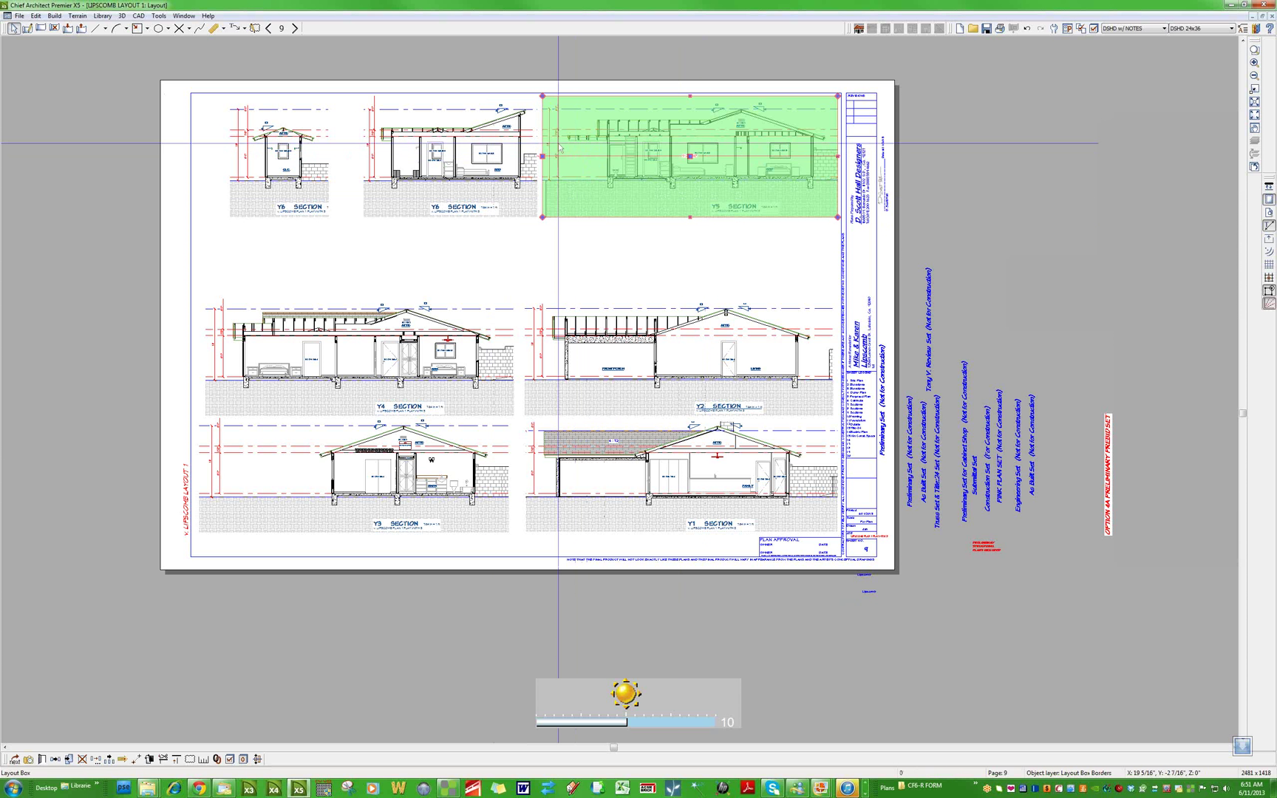
drag(537, 154, 547, 161)
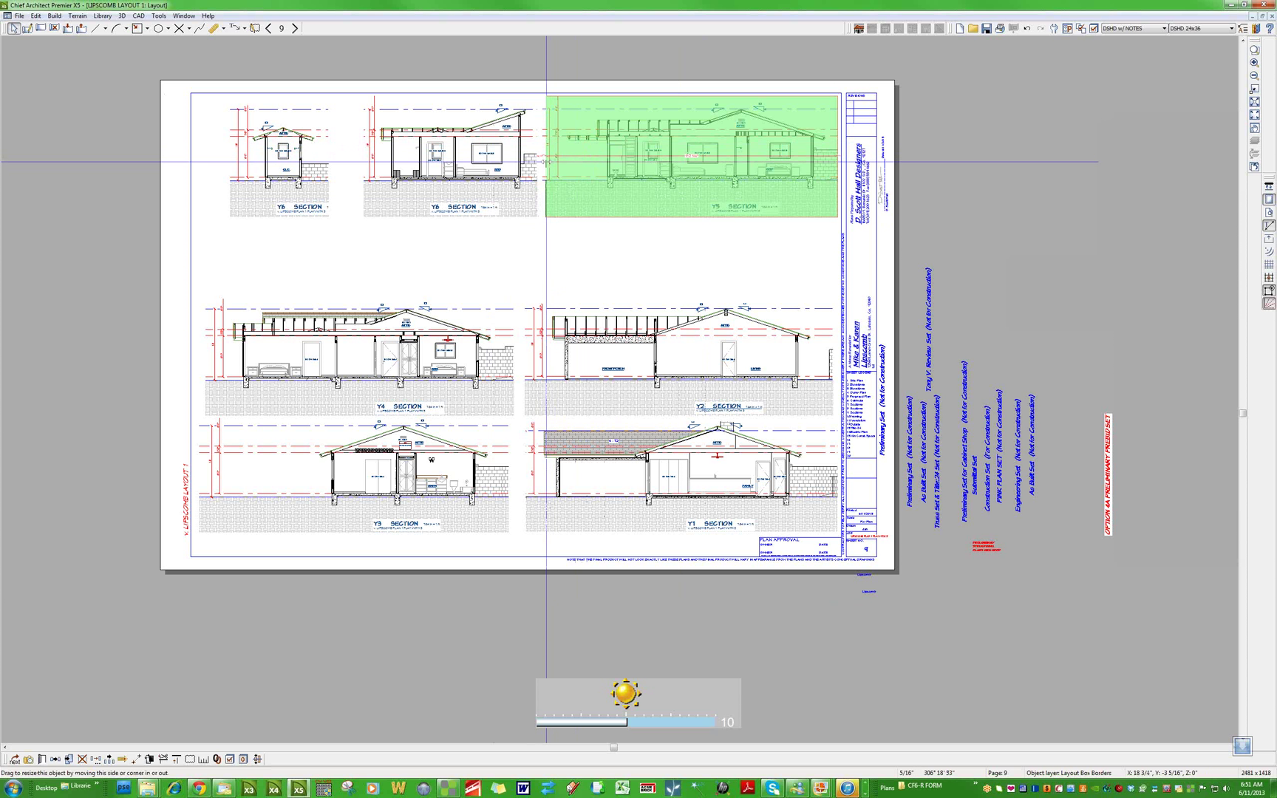
drag(546, 162, 547, 161)
click(508, 286)
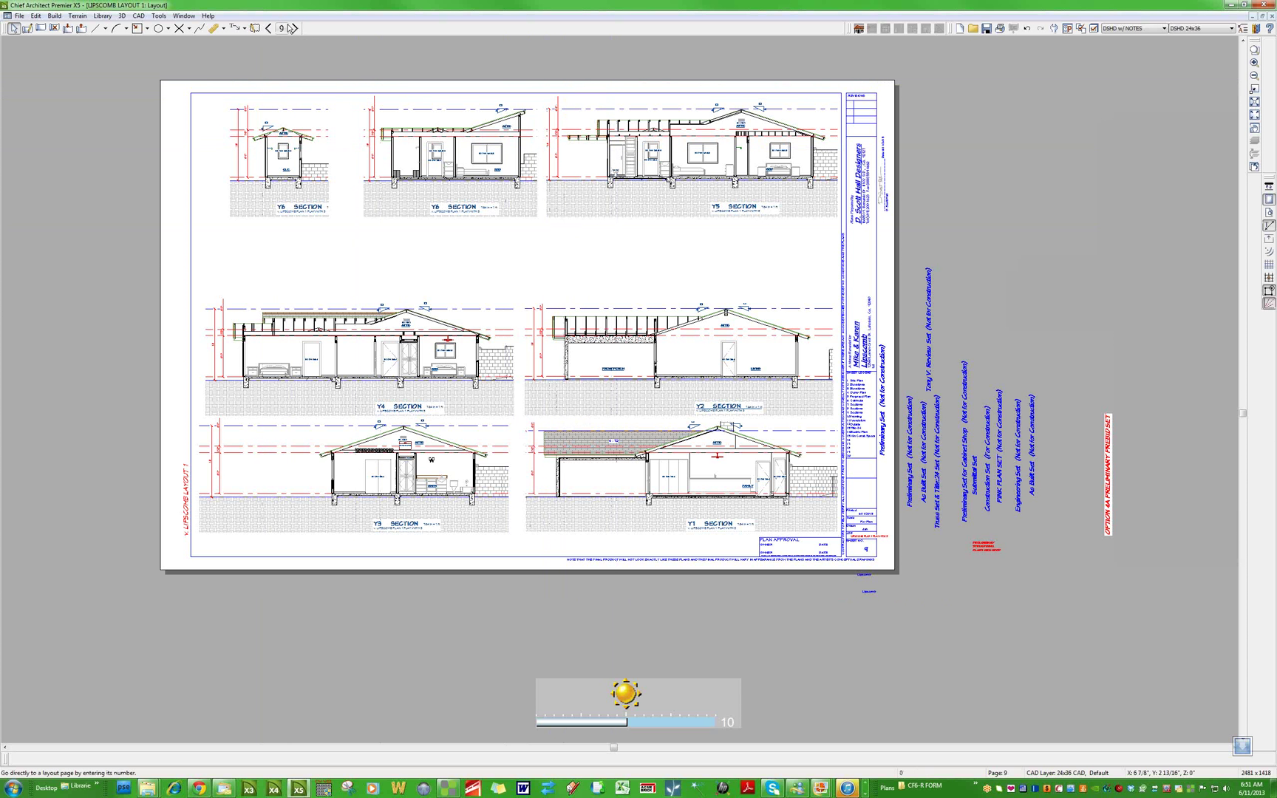
Review the foundation plan on page 11 and the electrical plan pages, returning to the site plan on page 1
click(296, 29)
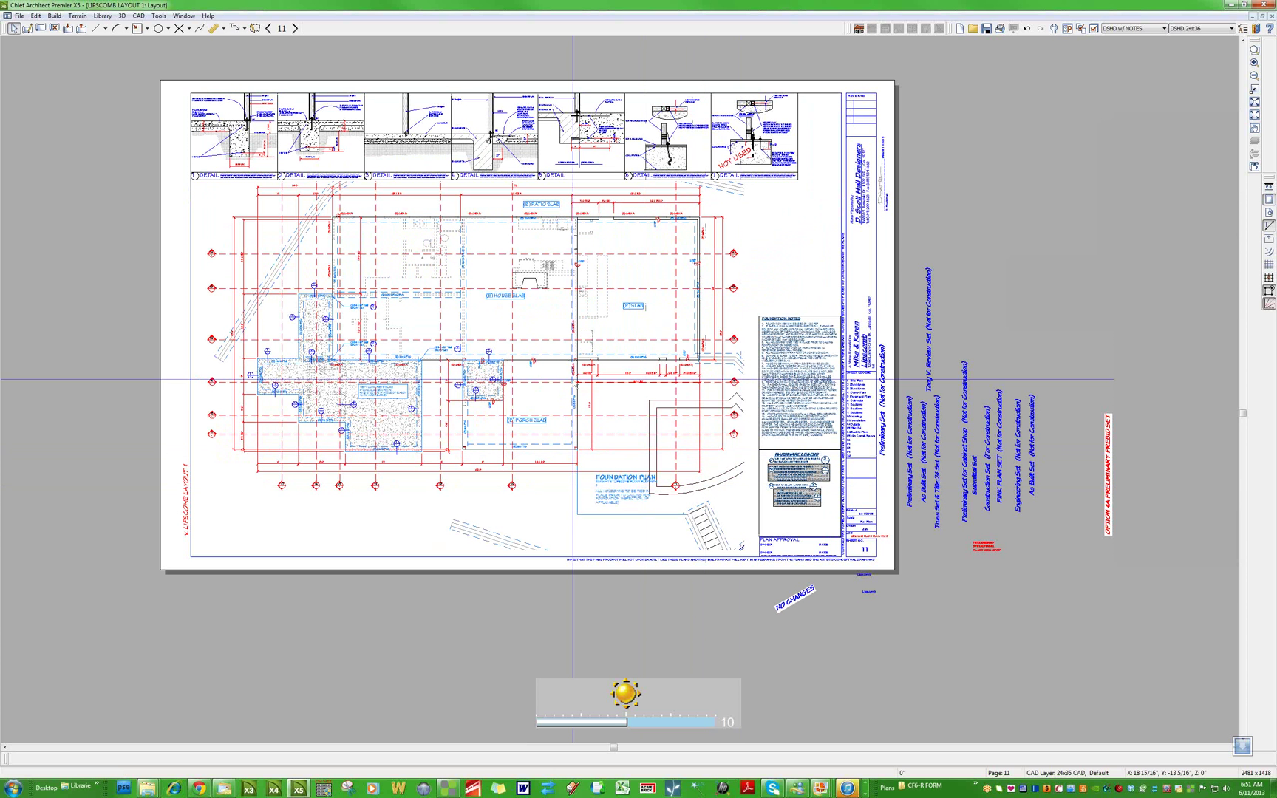
click(295, 28)
click(295, 28)
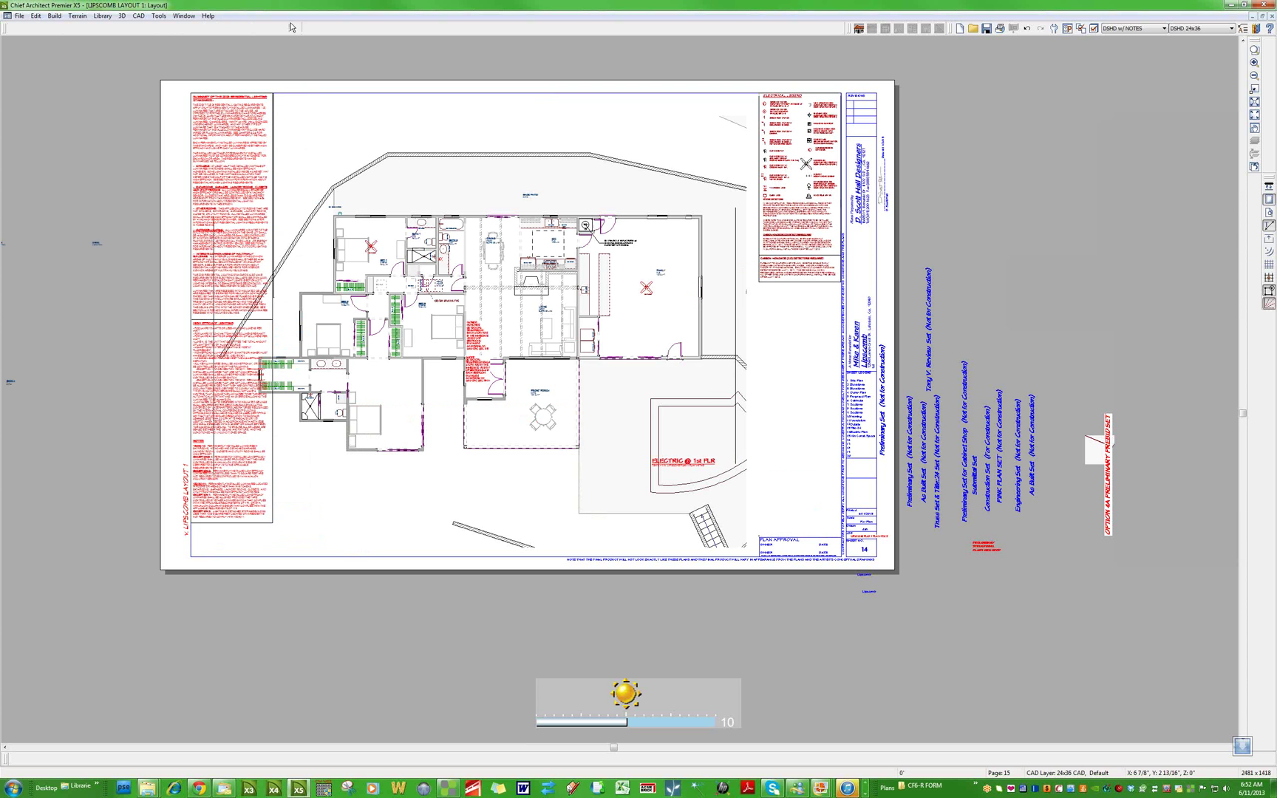
click(294, 28)
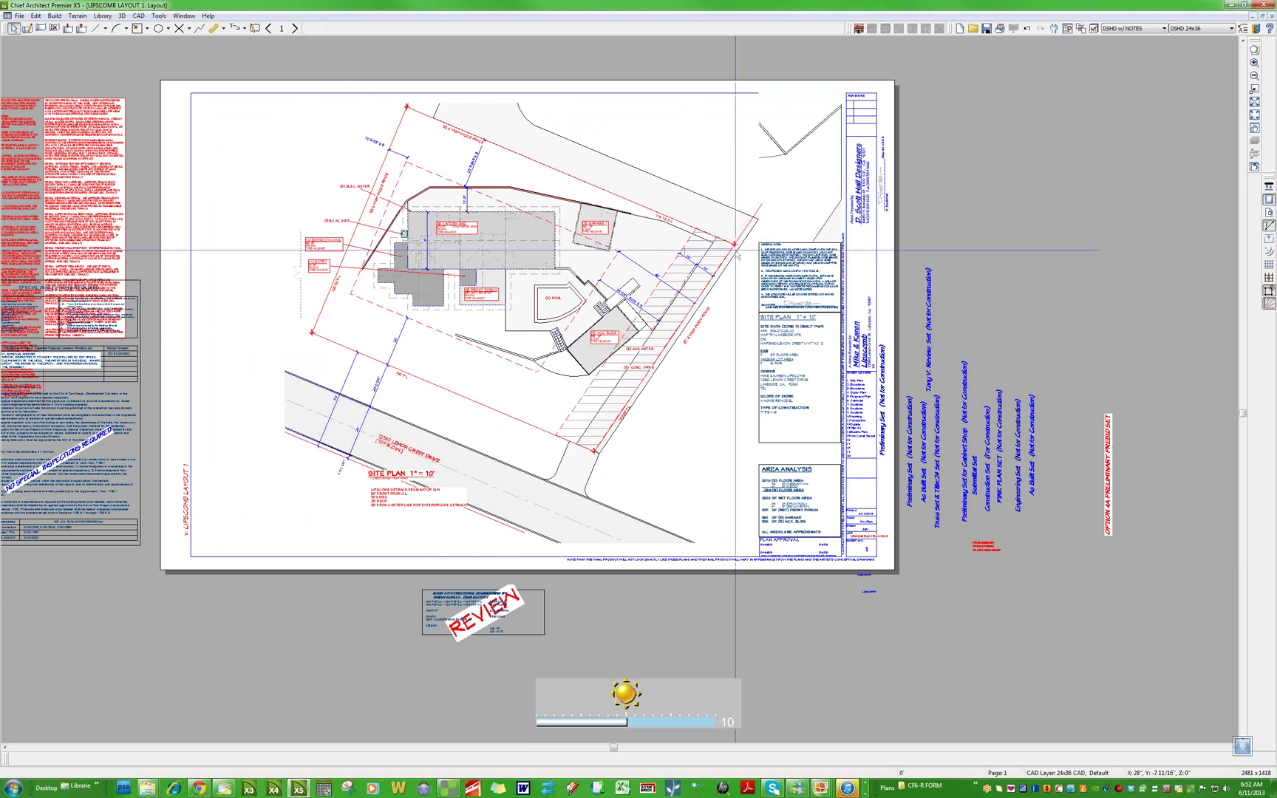
Open the source plan view from the site plan page and open its BMP CAD detail
click(794, 177)
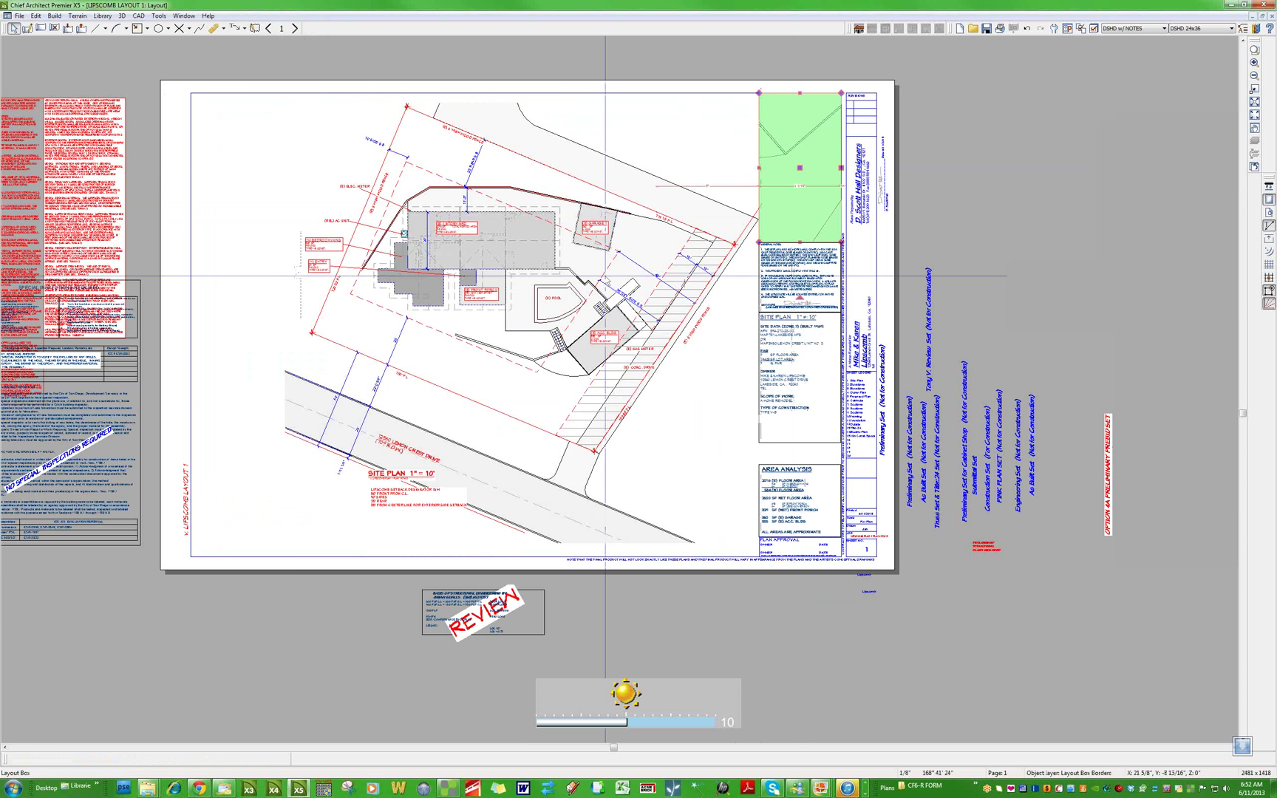
click(606, 277)
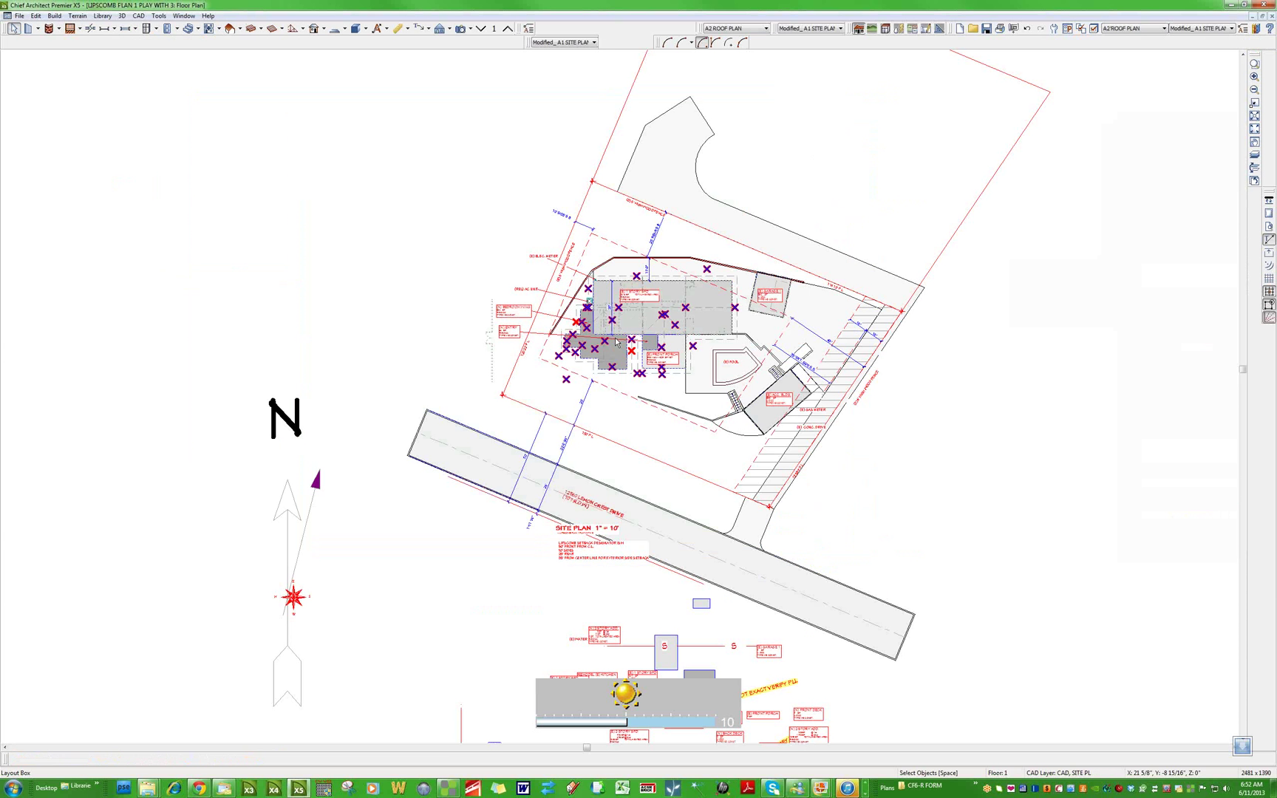
key(d)
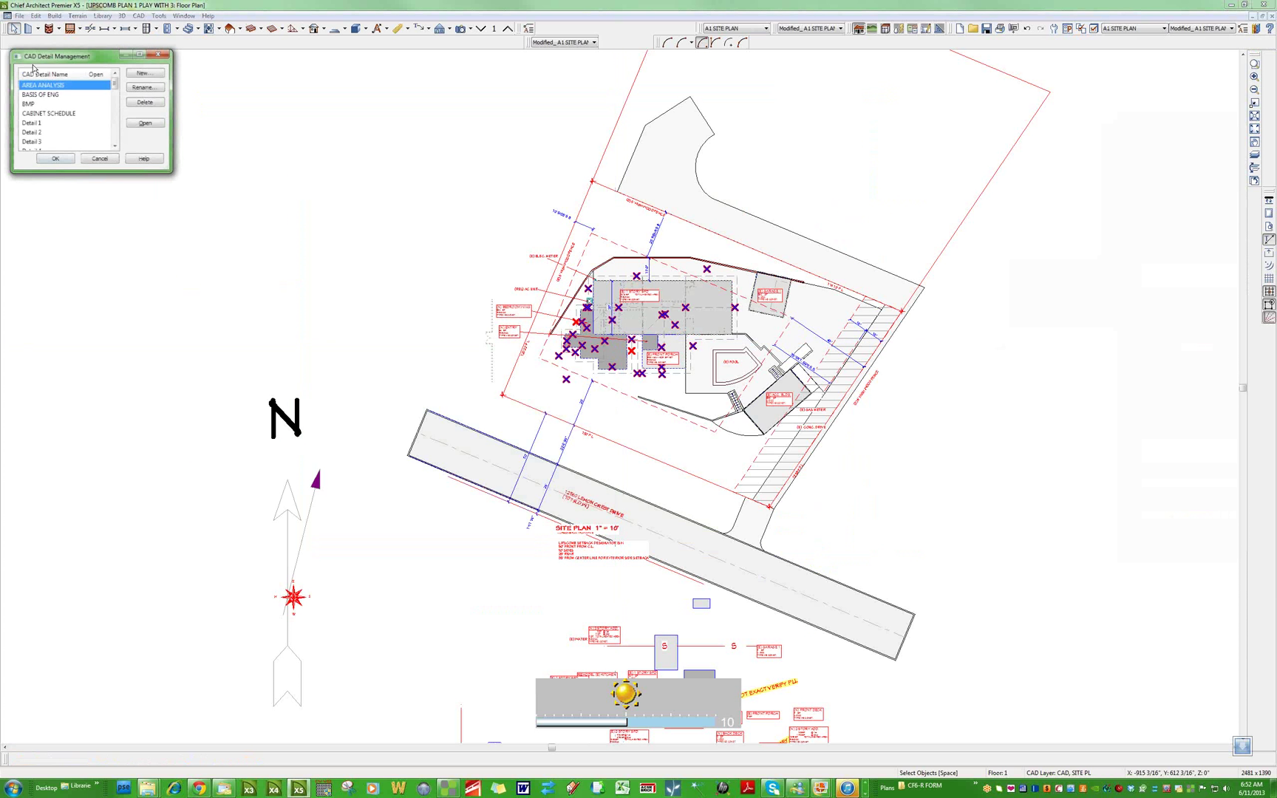
double_click(34, 104)
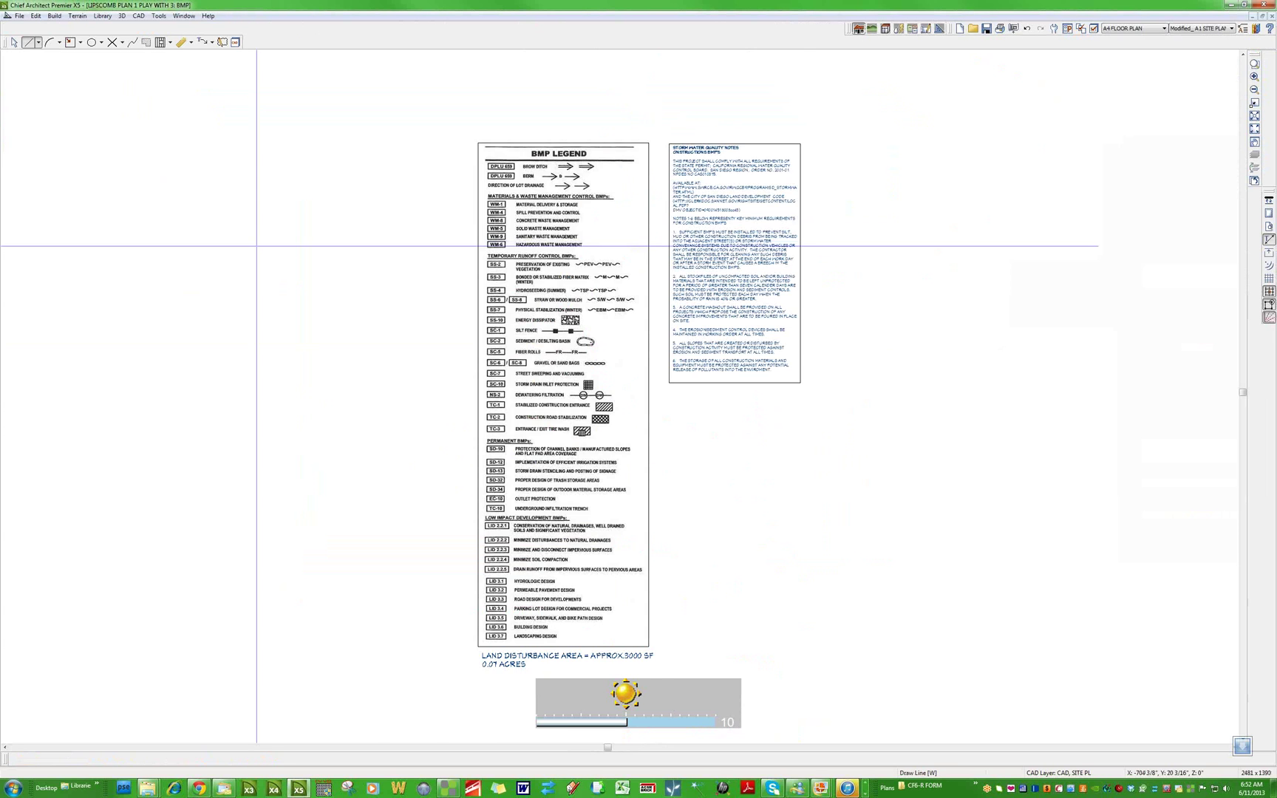
Send the entire BMP detail to layout page 1 at a scale of 1/4 in = 1 ft
scroll(622, 345, up, 3)
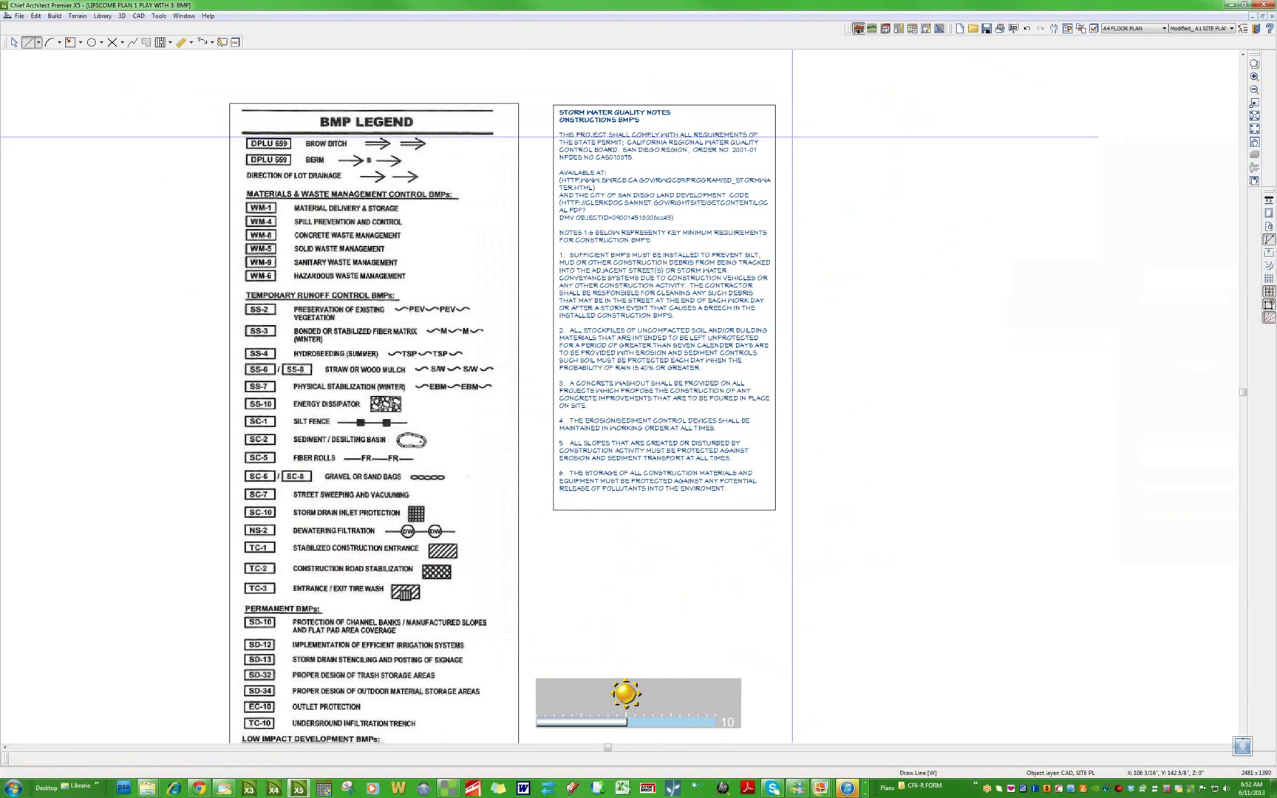
scroll(679, 161, down, 1)
key(space)
key(ctrl+shift+l)
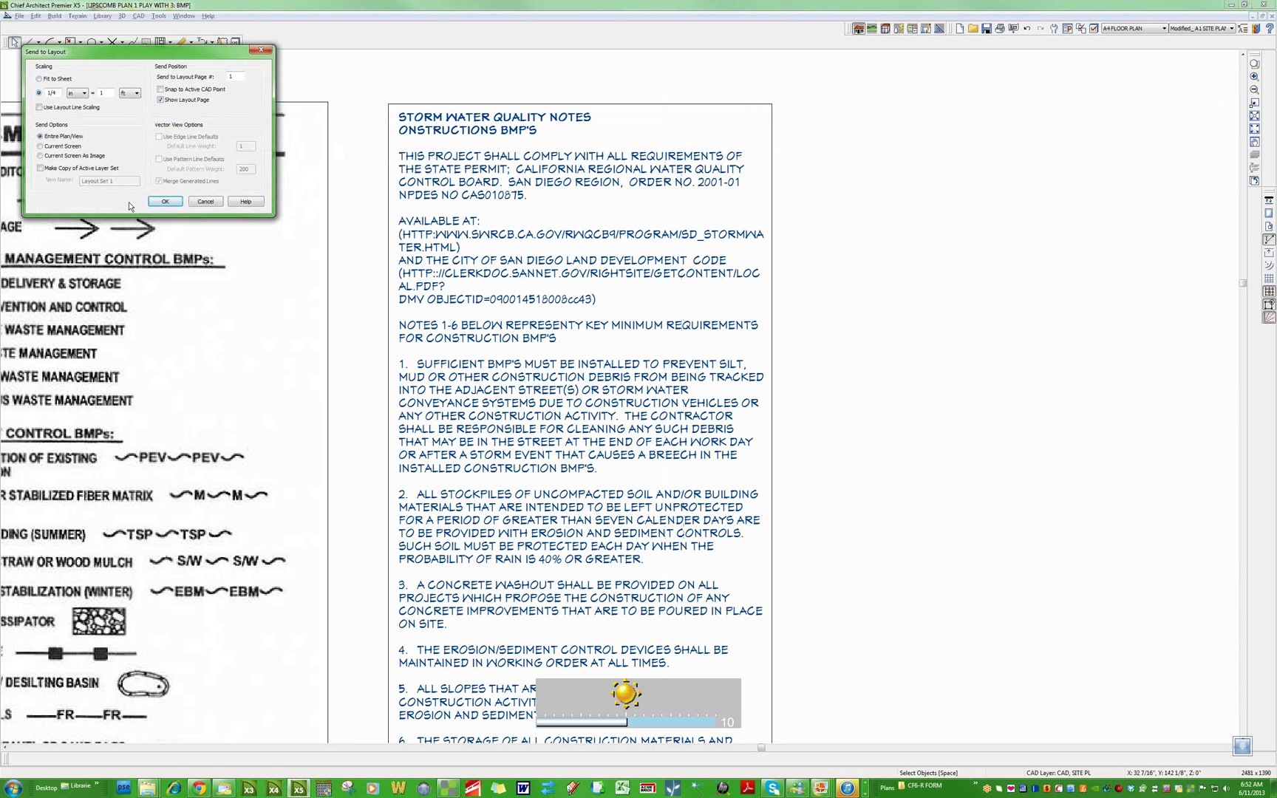
click(165, 198)
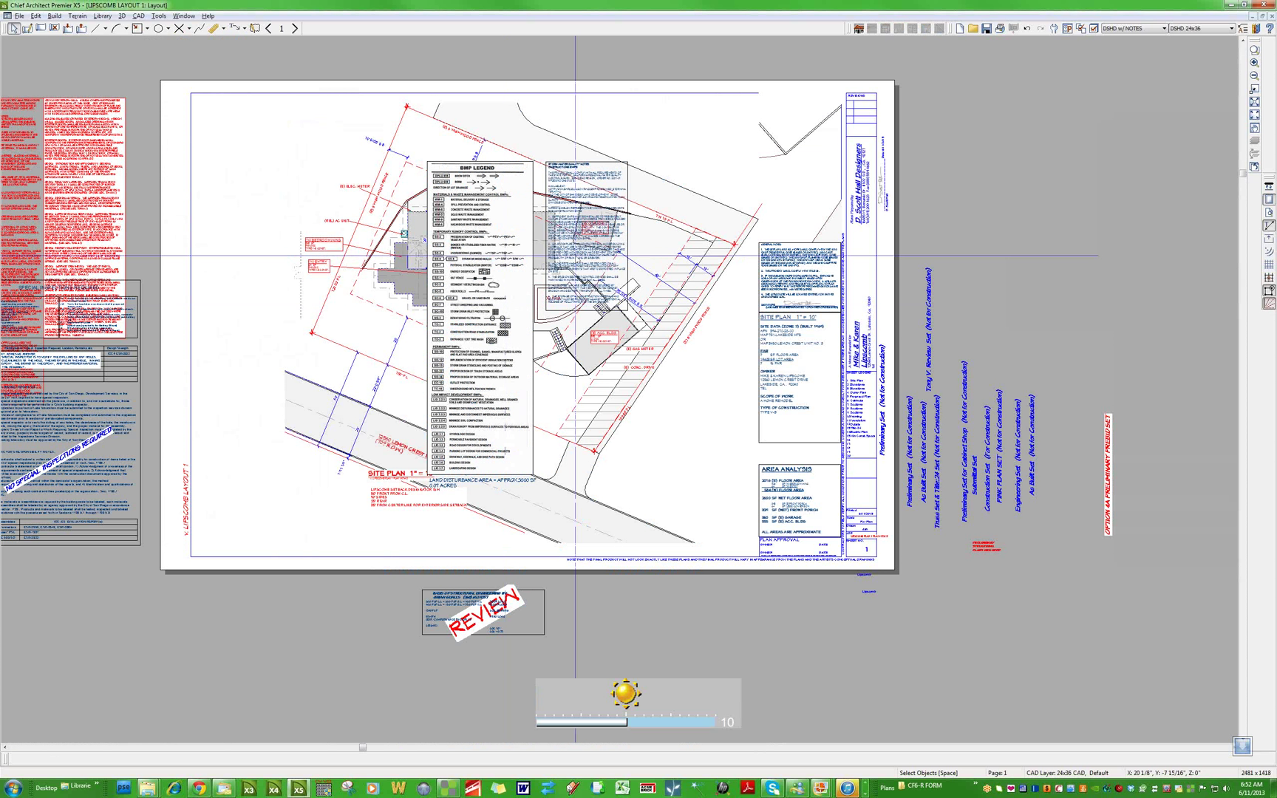
Crop the BMP layout box at its left and bottom edges so it contains only the storm water quality notes
click(573, 255)
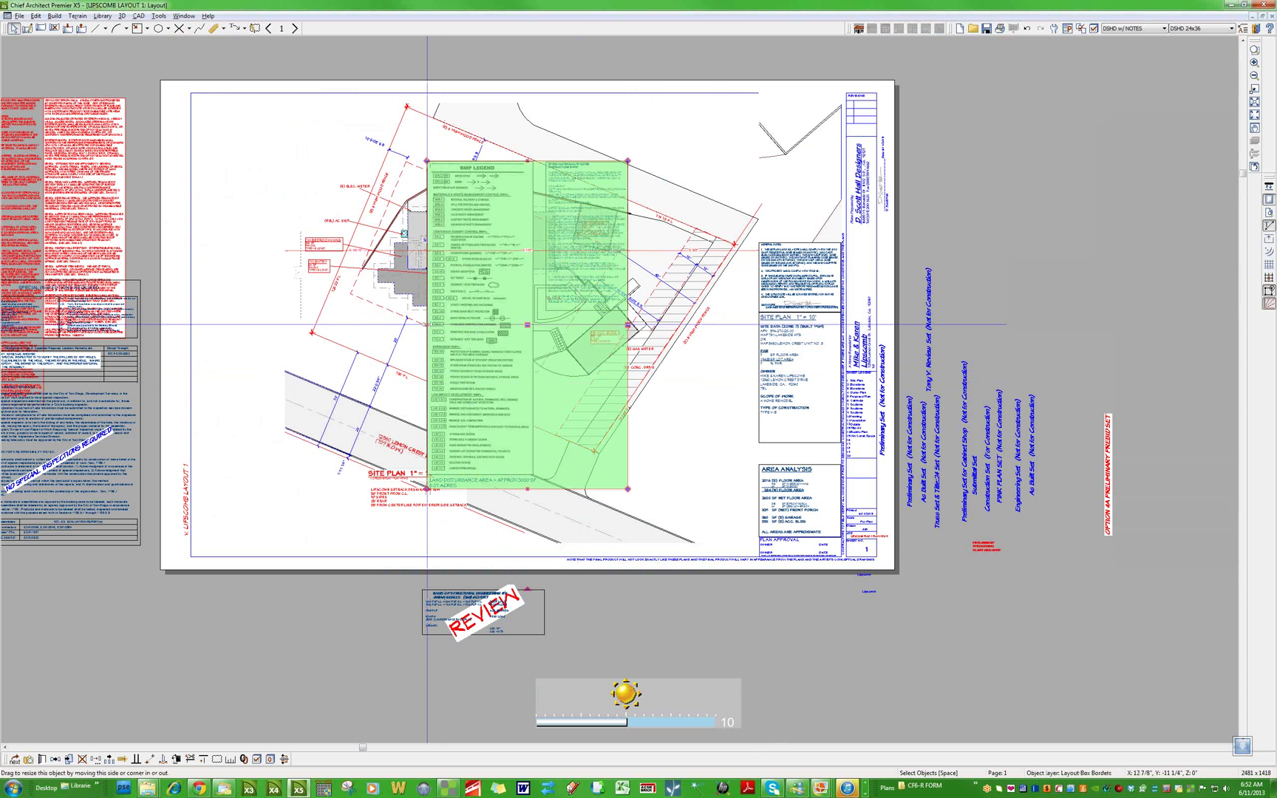
drag(430, 325, 547, 303)
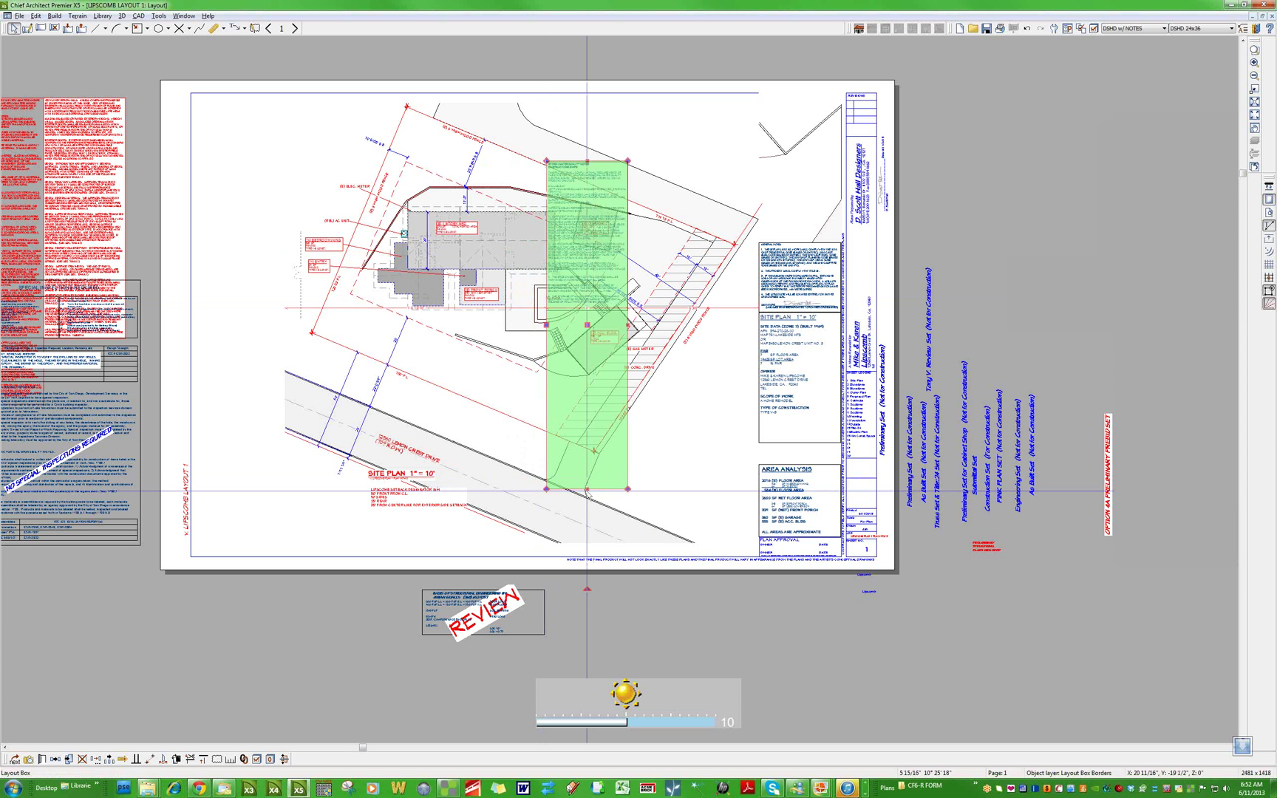
drag(589, 488, 590, 310)
key(space)
click(786, 151)
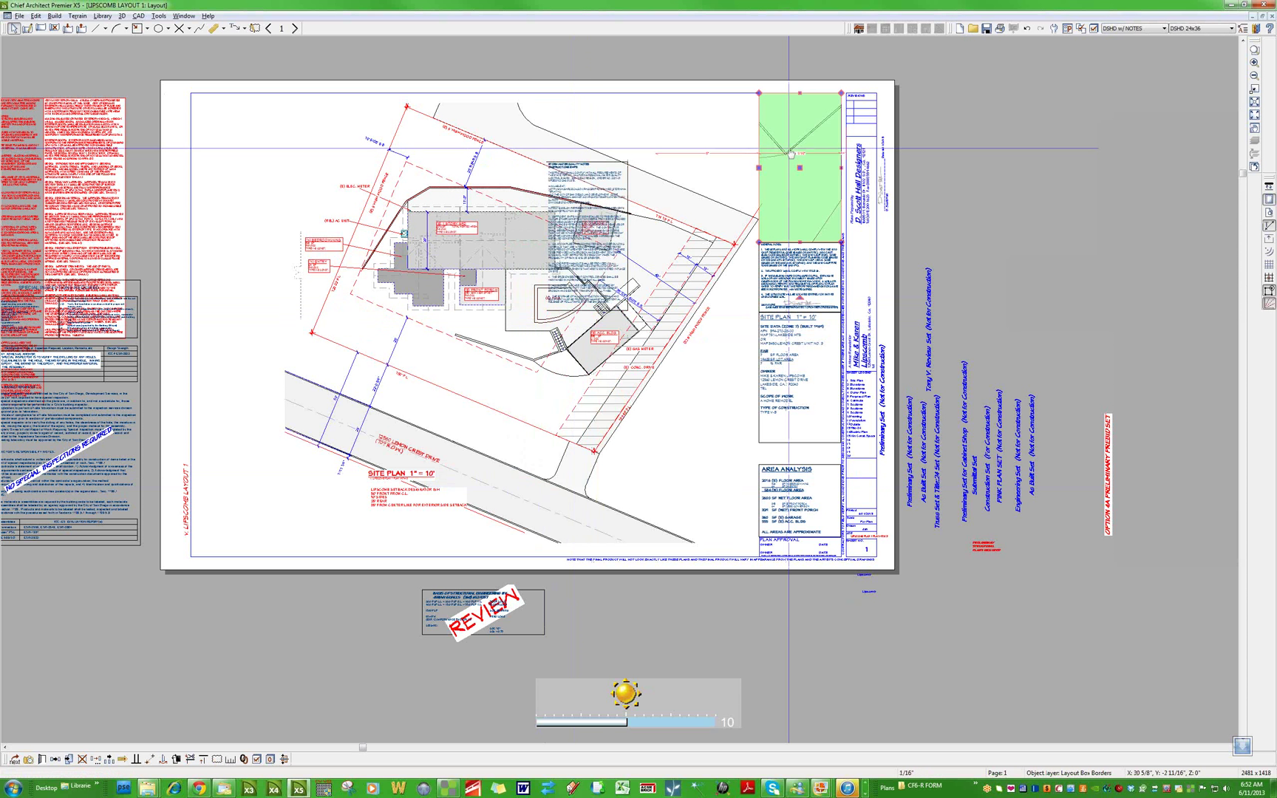
drag(800, 168, 543, 237)
Move page 1's upper-right drawing box about 7 5/16" off the sheet and put the storm water notes box about 11" away in its place
click(810, 153)
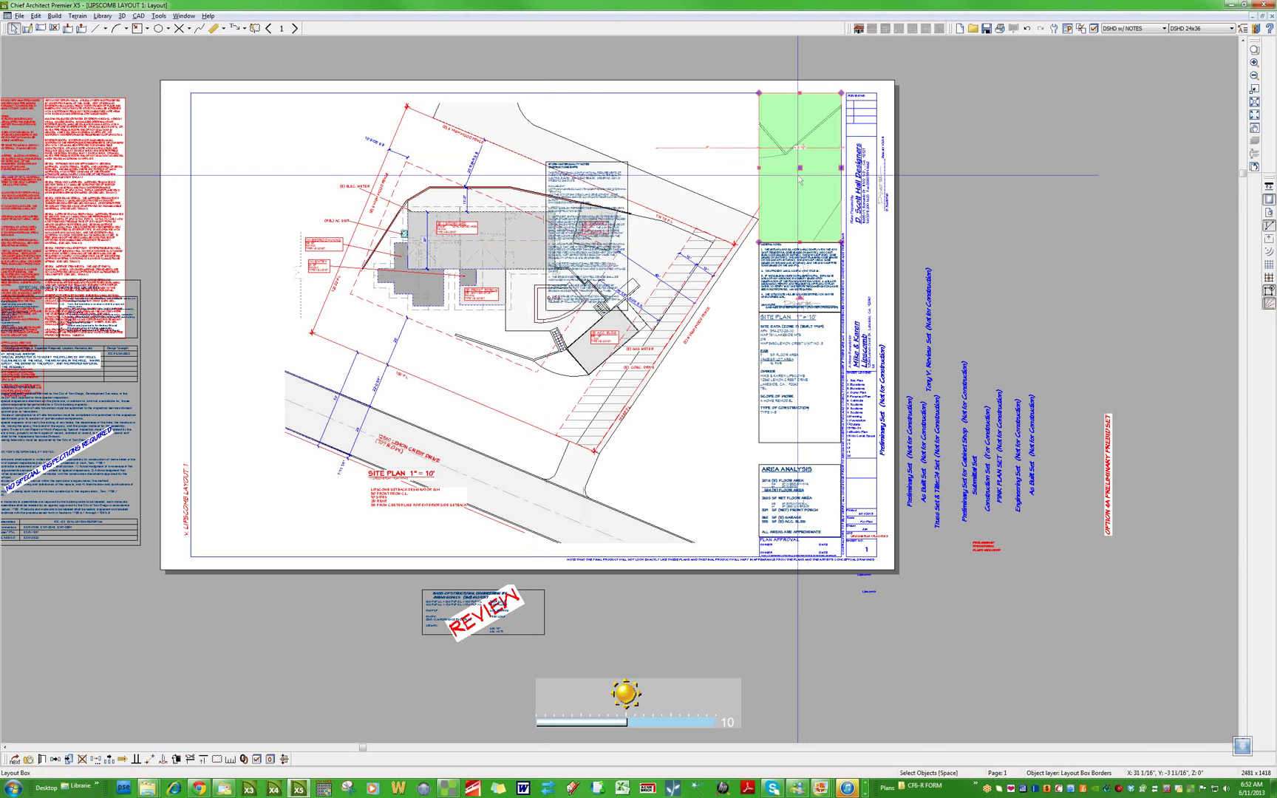
drag(800, 167, 950, 161)
click(587, 238)
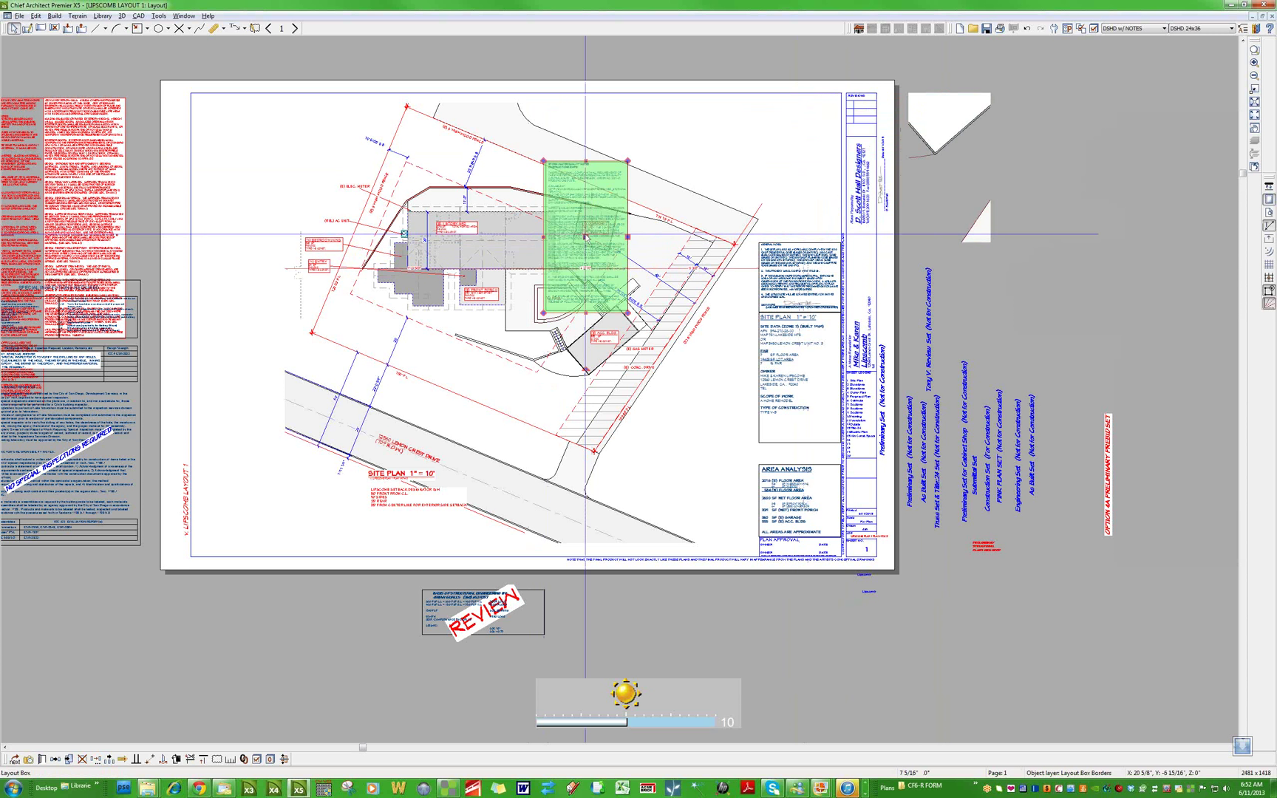
drag(587, 238, 800, 169)
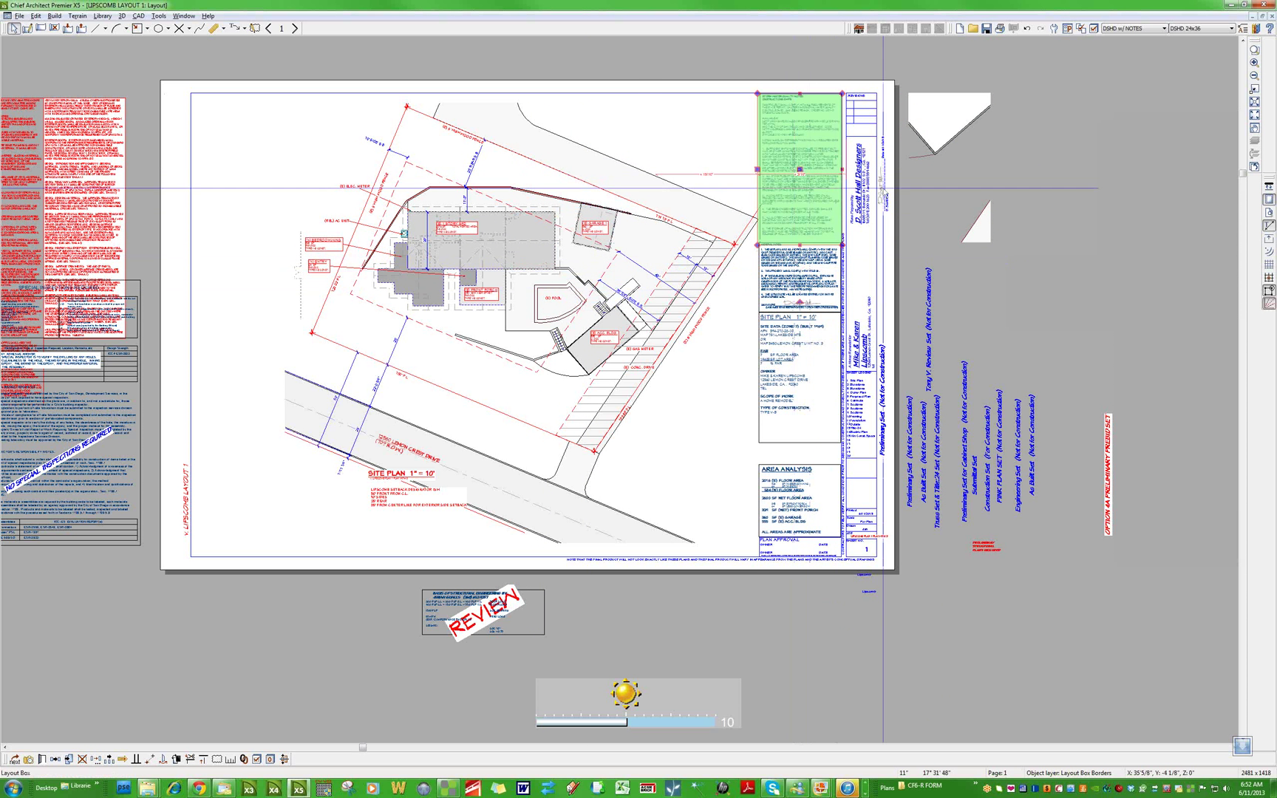
click(962, 155)
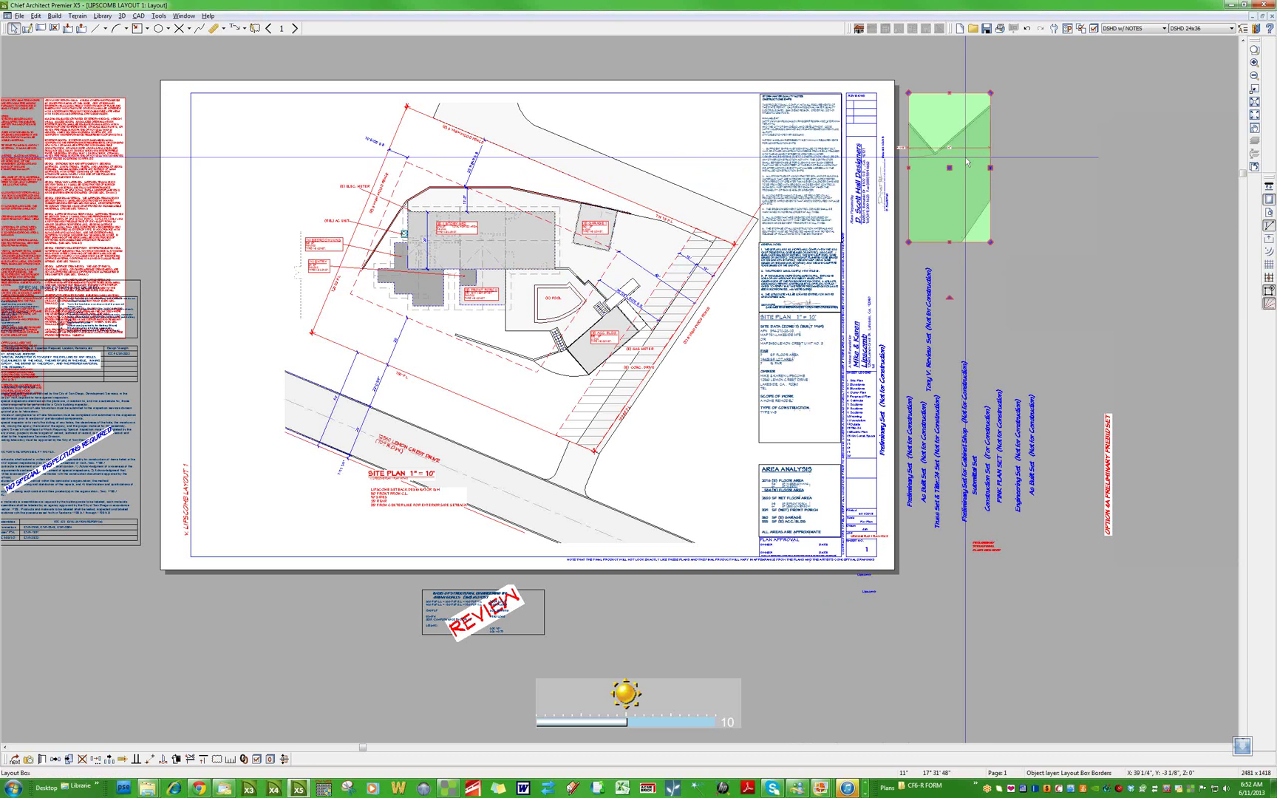
Delete the spare roof drawing box beside the page 1 sheet and open the site plan's source view
key(Delete)
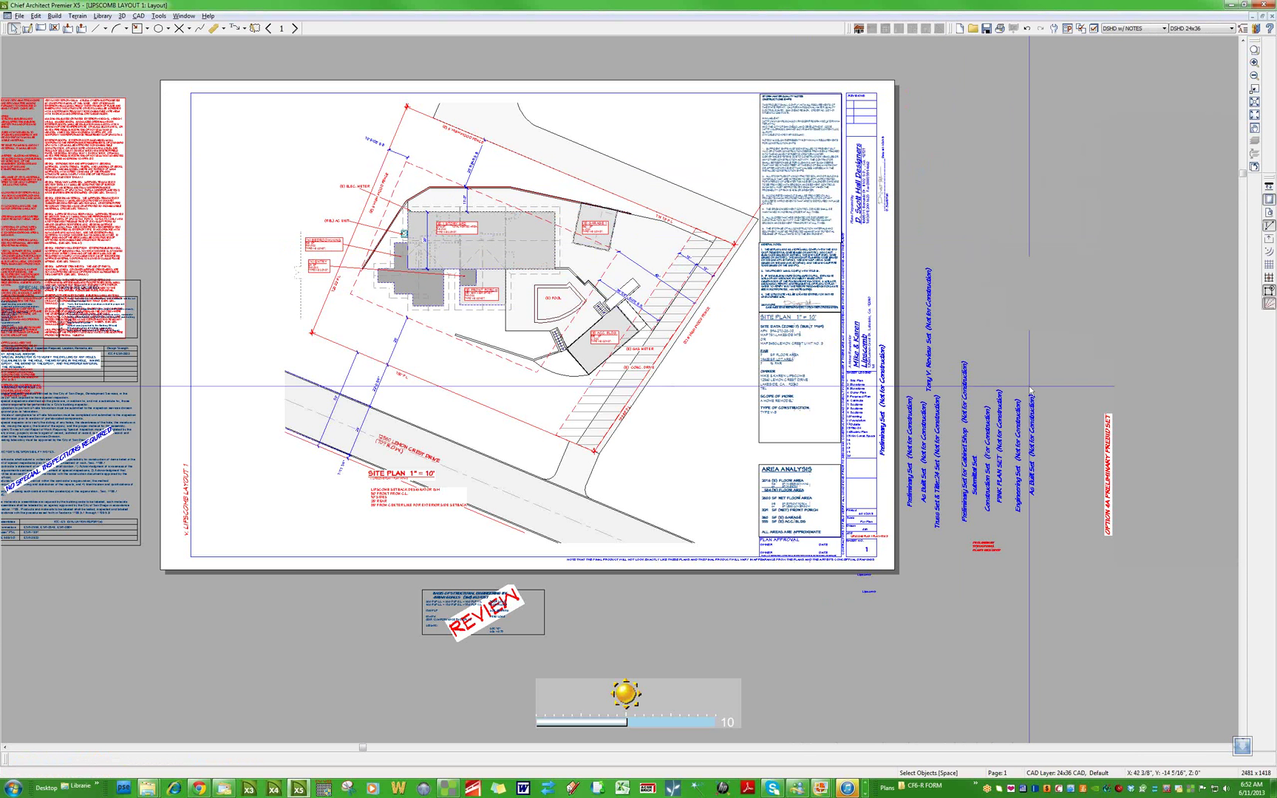
click(579, 317)
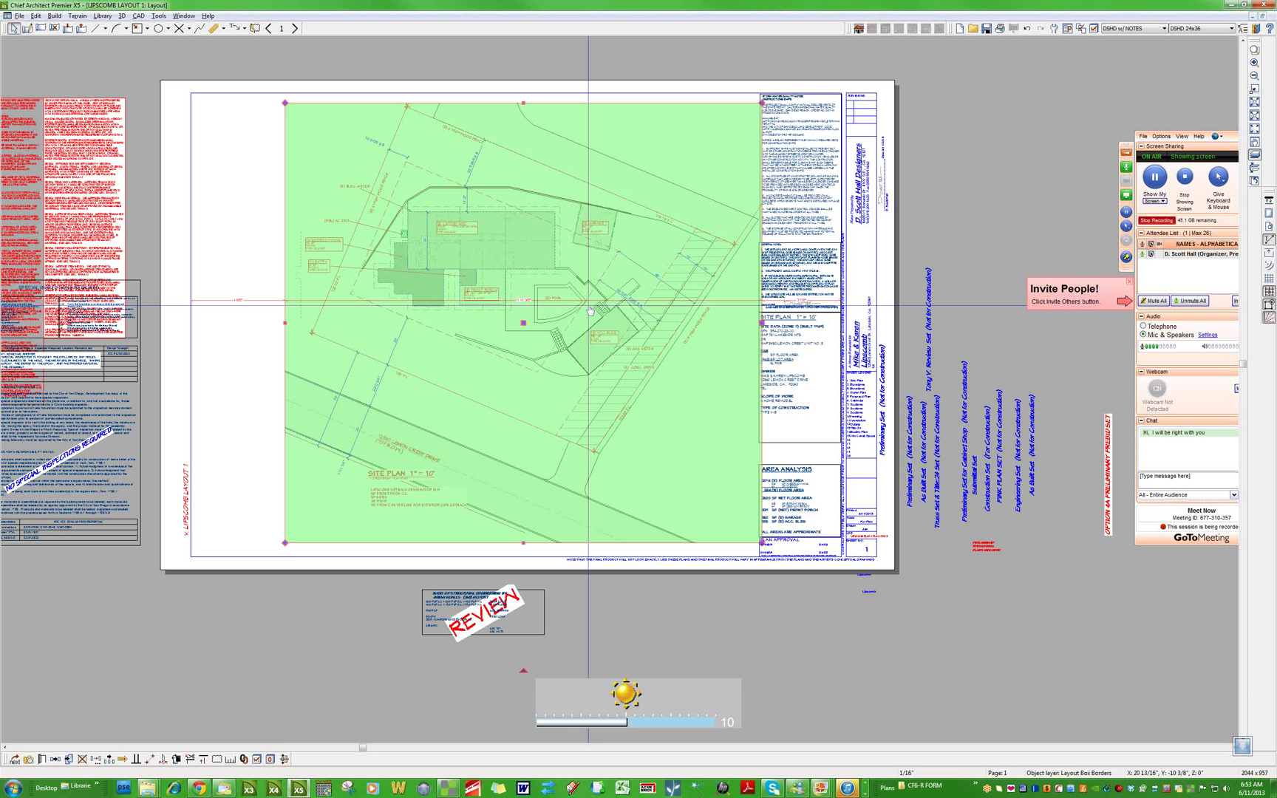
double_click(590, 310)
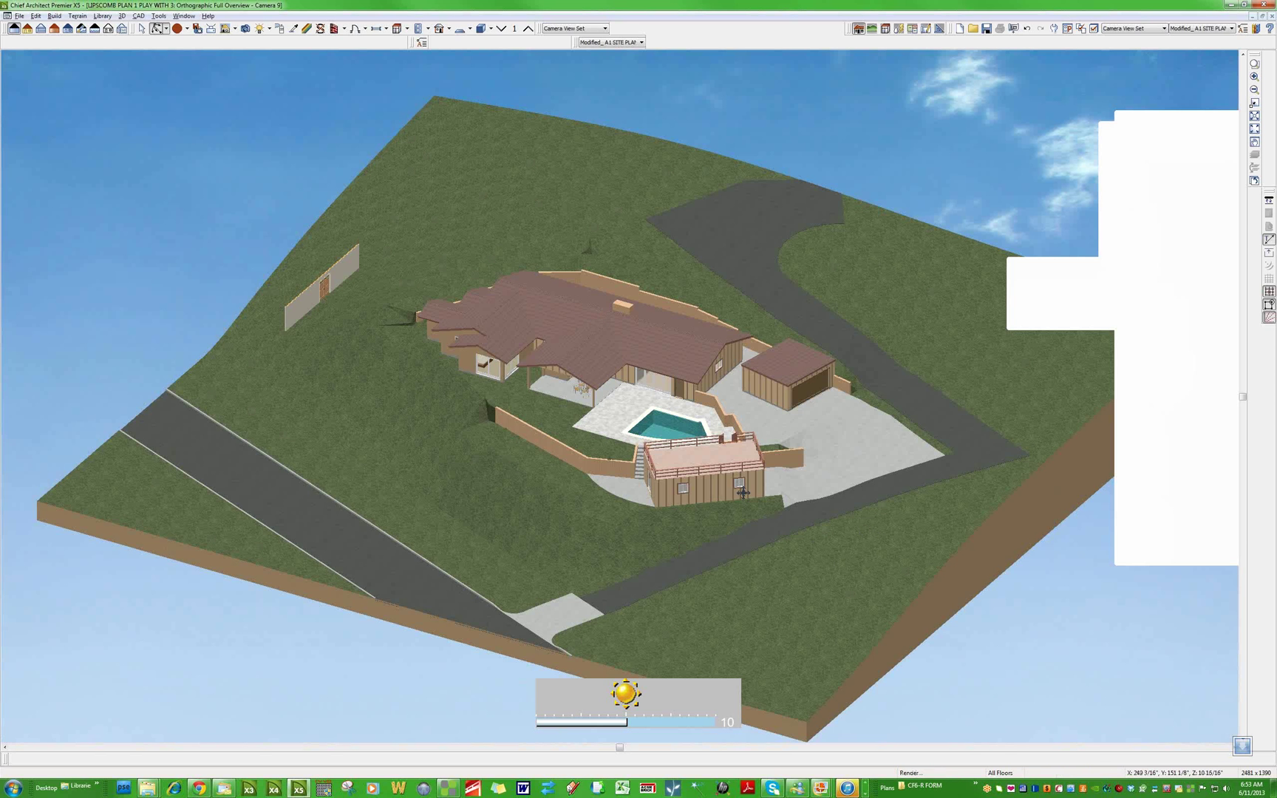
Examine the house, patio doors, pool and roof-deck outbuilding in the 3D orthographic full overview
drag(818, 469, 641, 472)
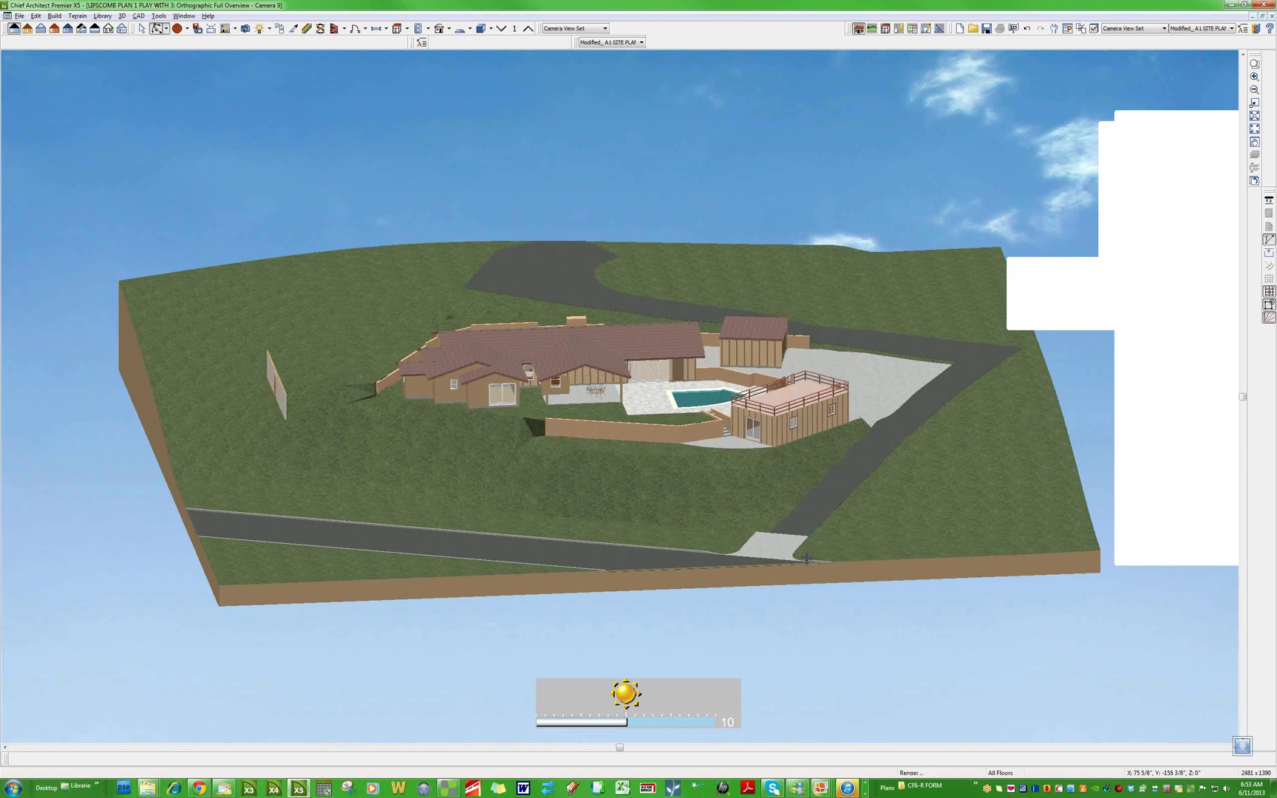
scroll(662, 326, up, 5)
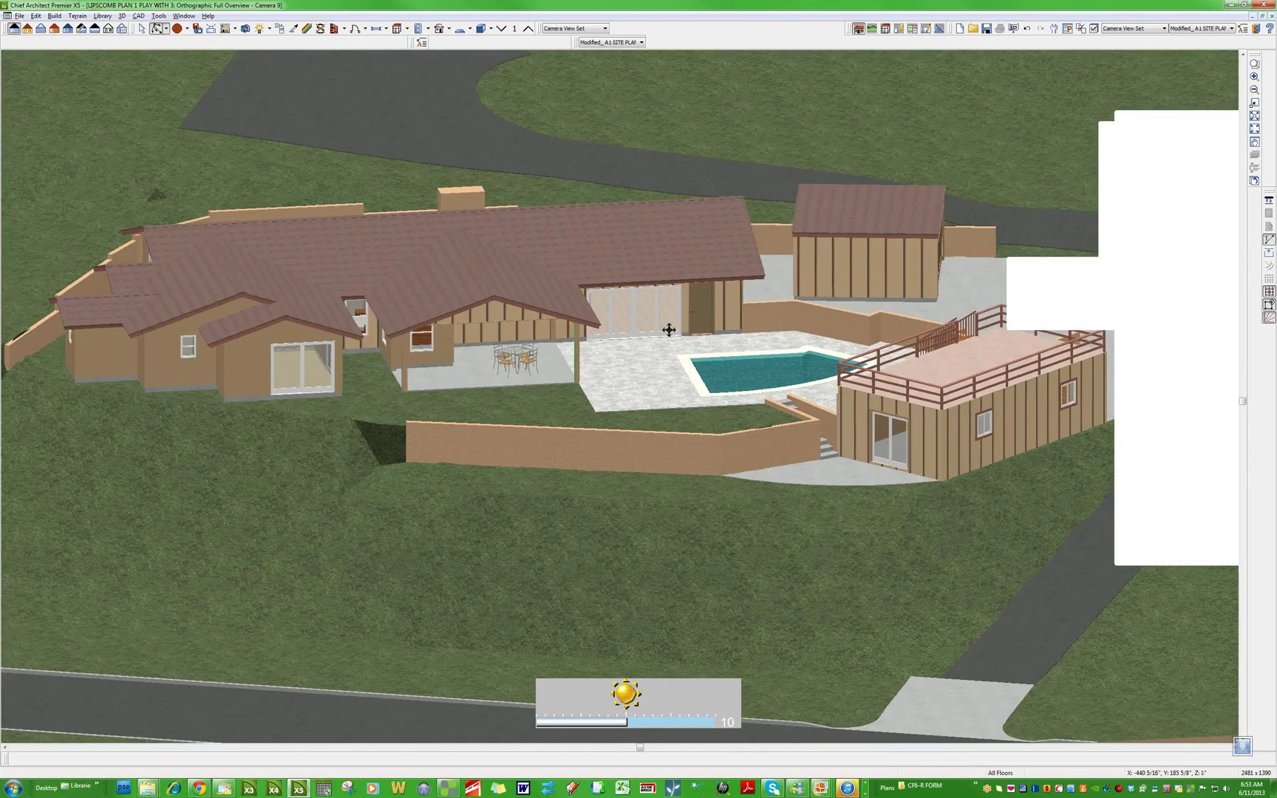
drag(670, 330, 668, 314)
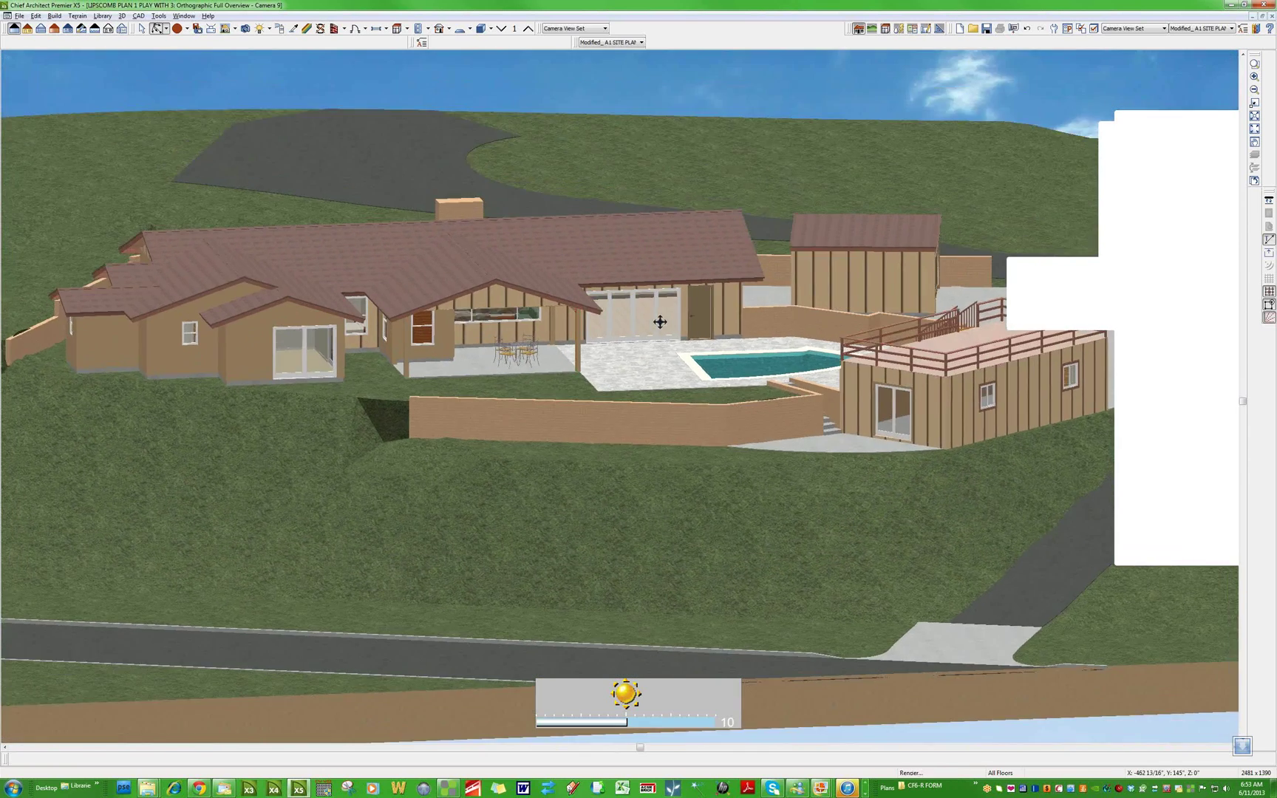
scroll(667, 315, up, 3)
key(space)
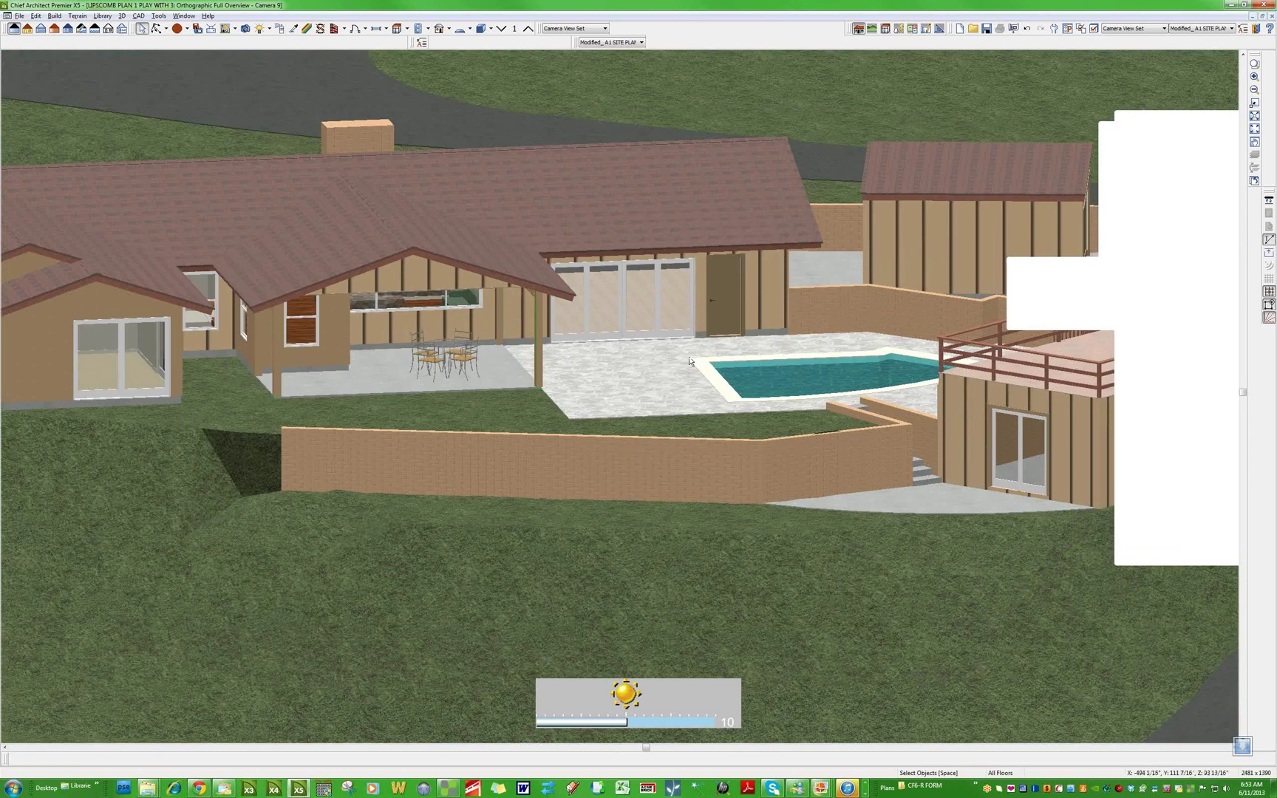
scroll(433, 320, down, 2)
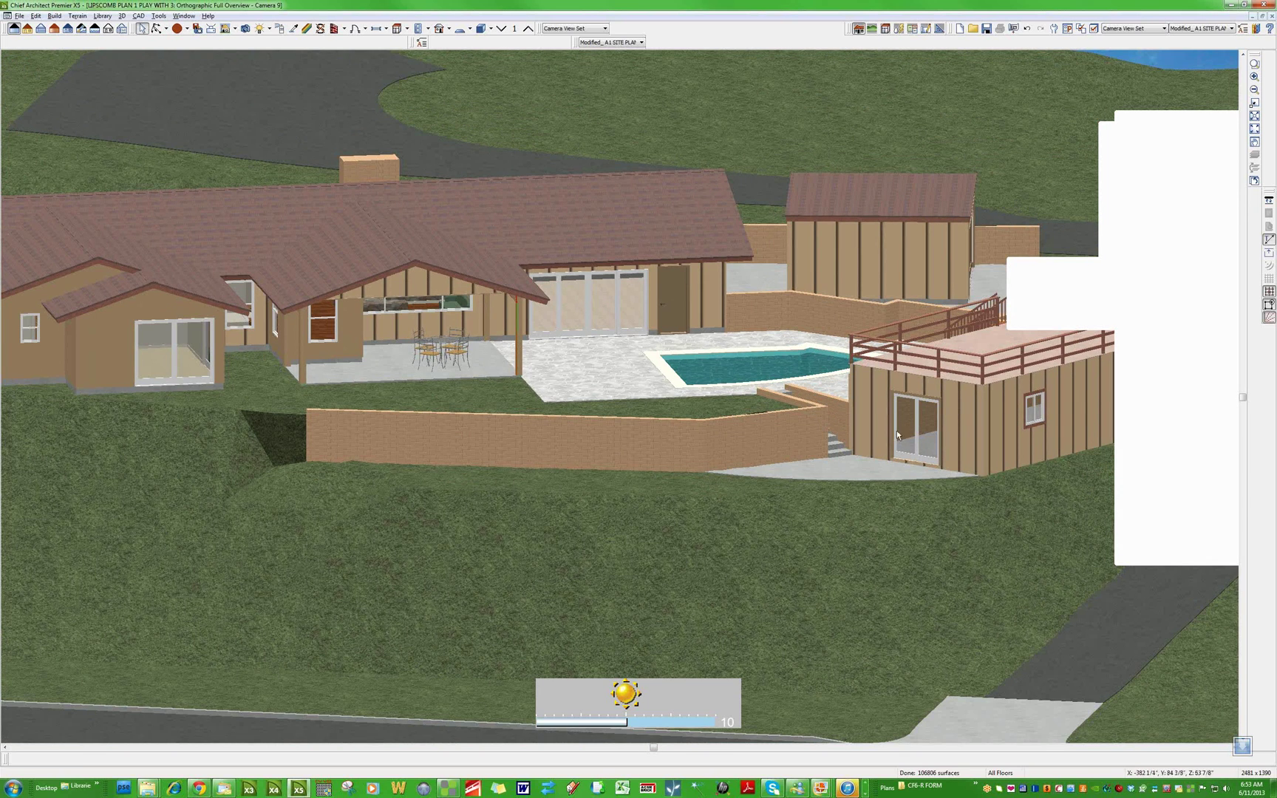
click(879, 420)
scroll(917, 441, up, 1)
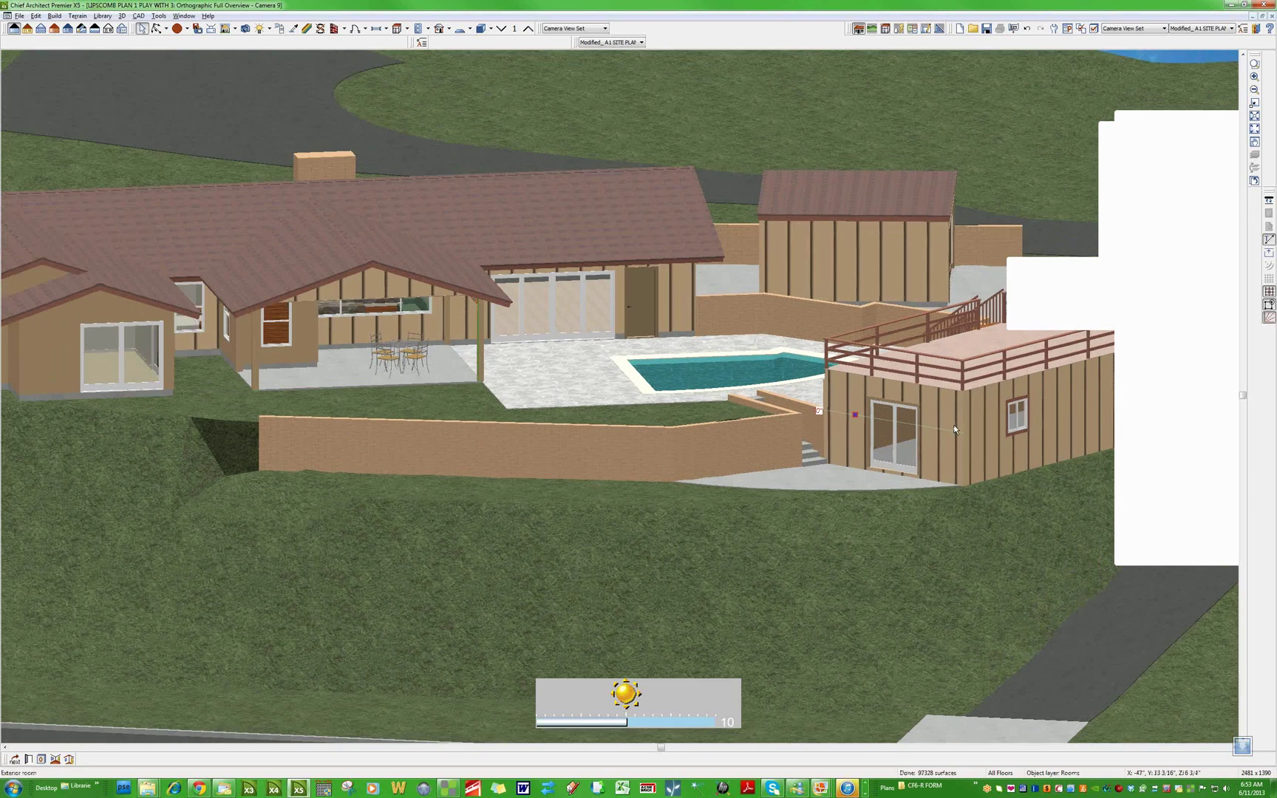
scroll(954, 424, down, 1)
scroll(941, 449, up, 1)
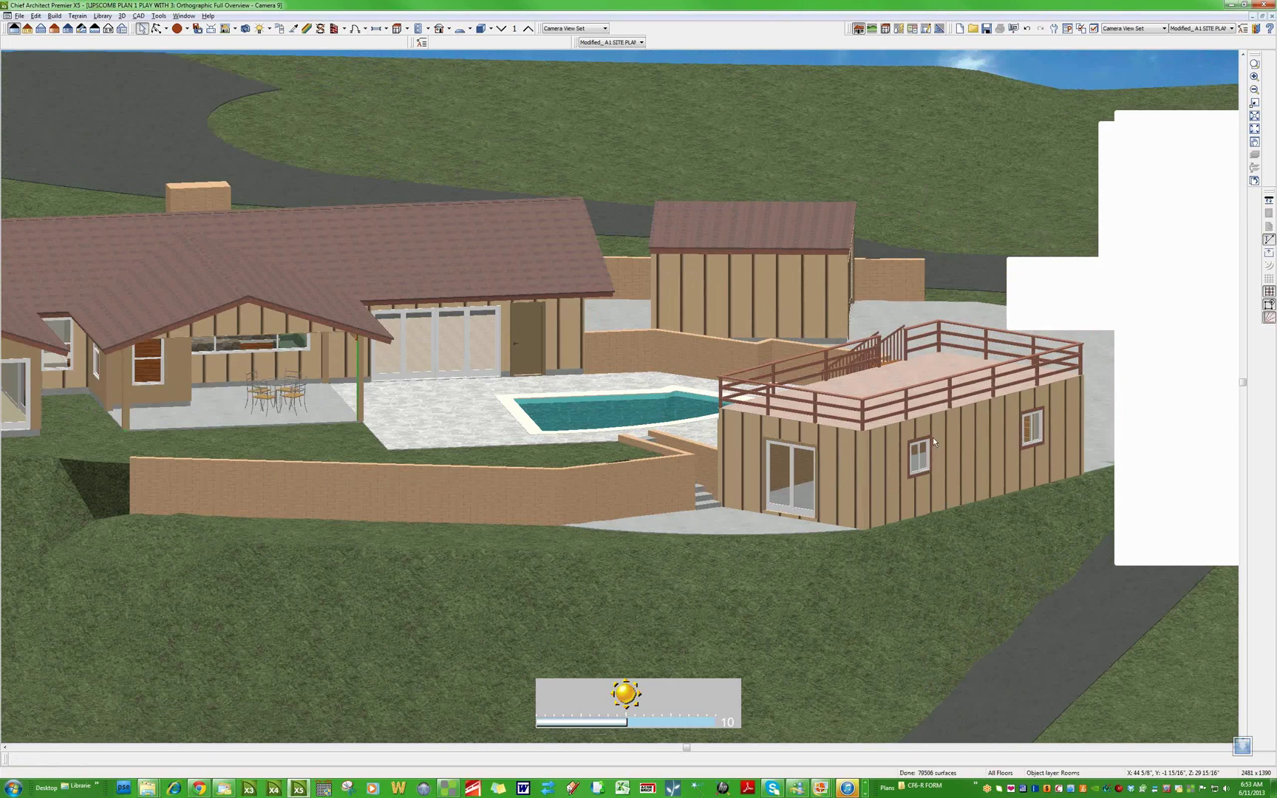
click(891, 381)
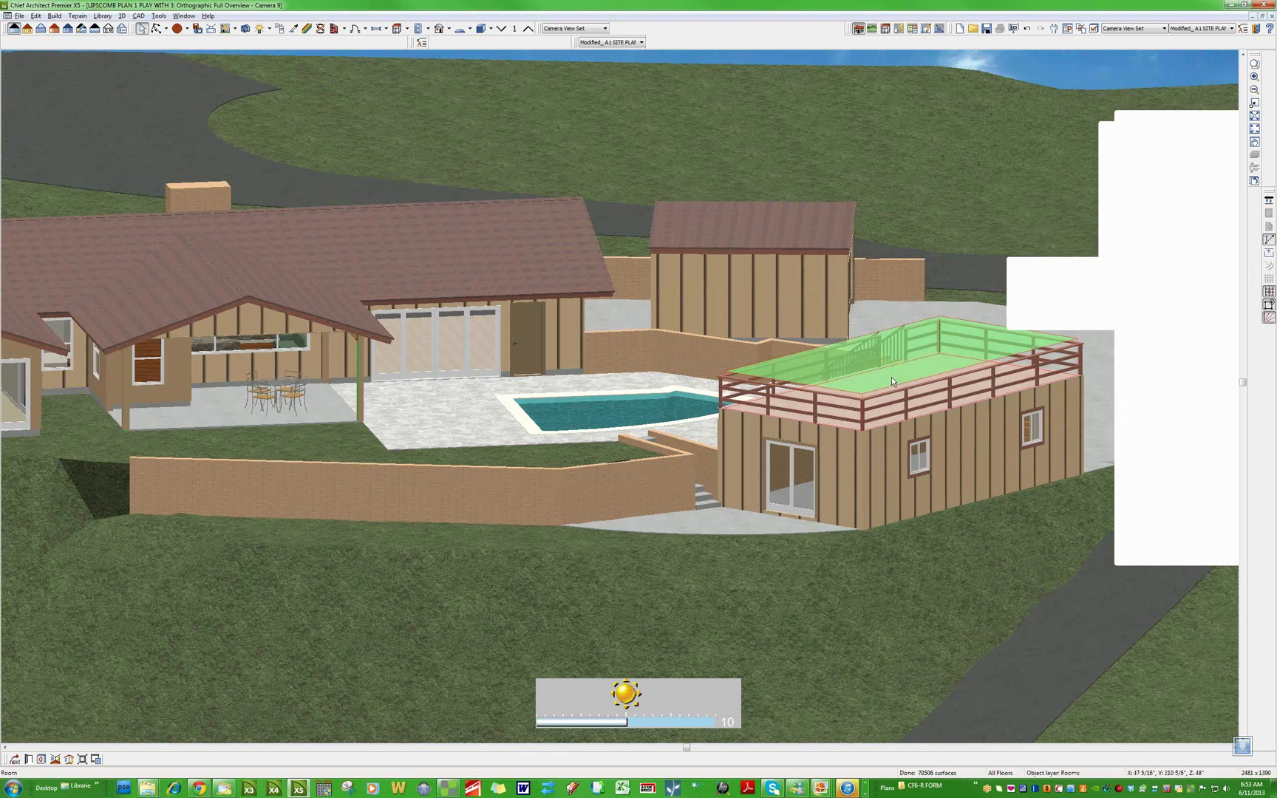
click(447, 364)
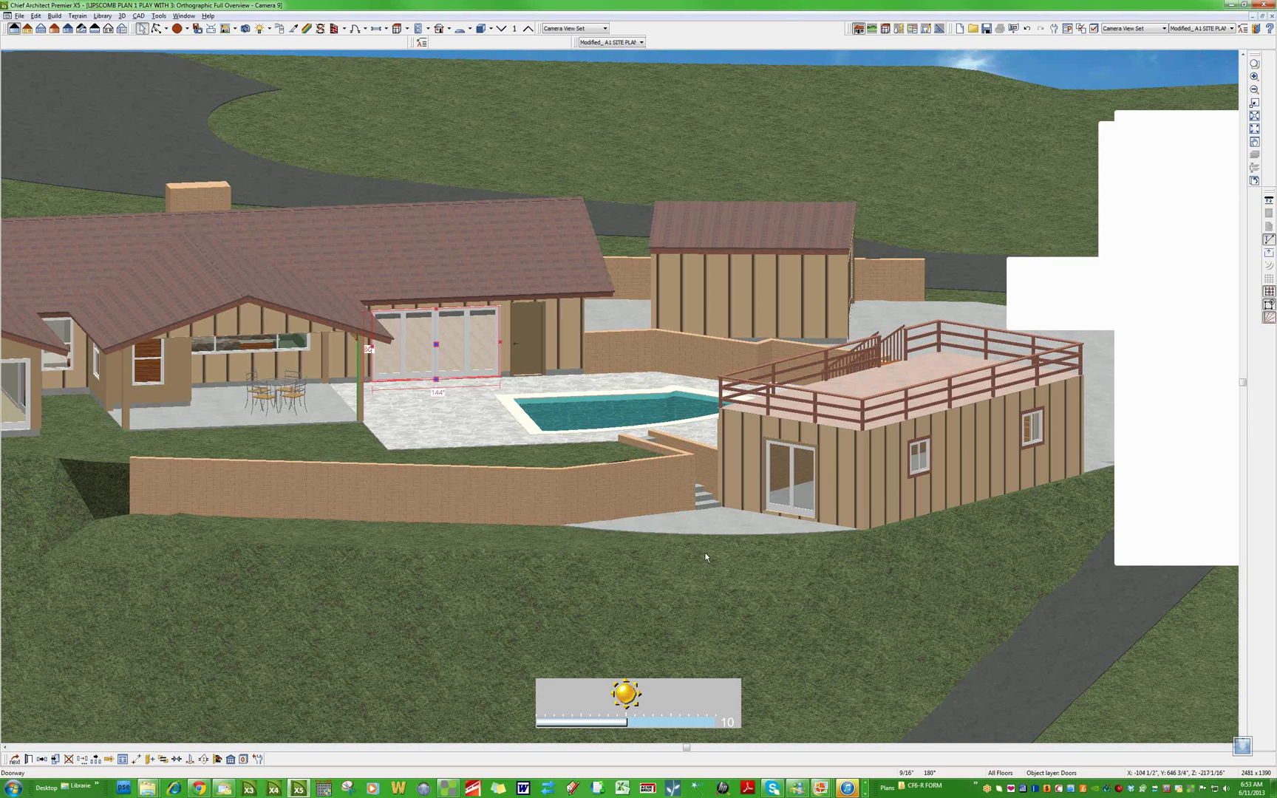
Review the General and Structure settings of the outbuilding's long windowed wall, leaving them as they are
click(904, 481)
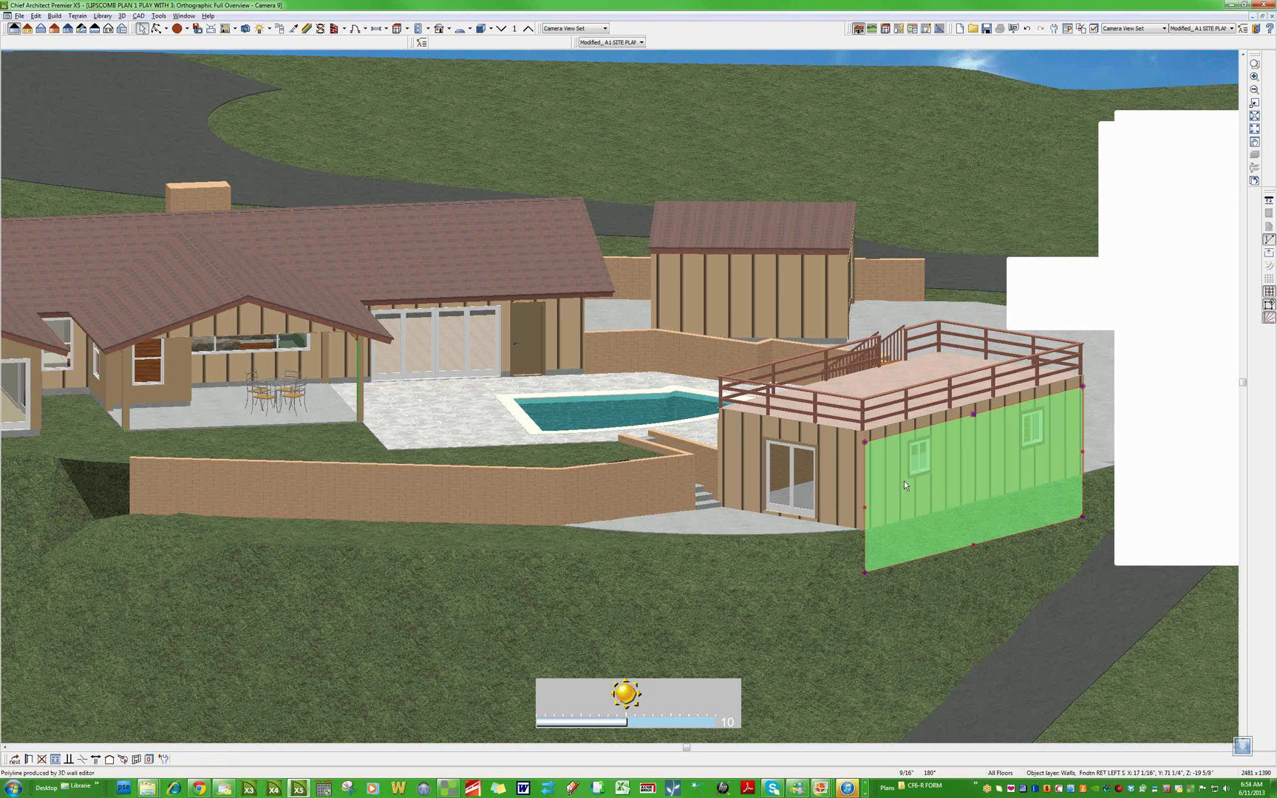
double_click(904, 480)
click(35, 37)
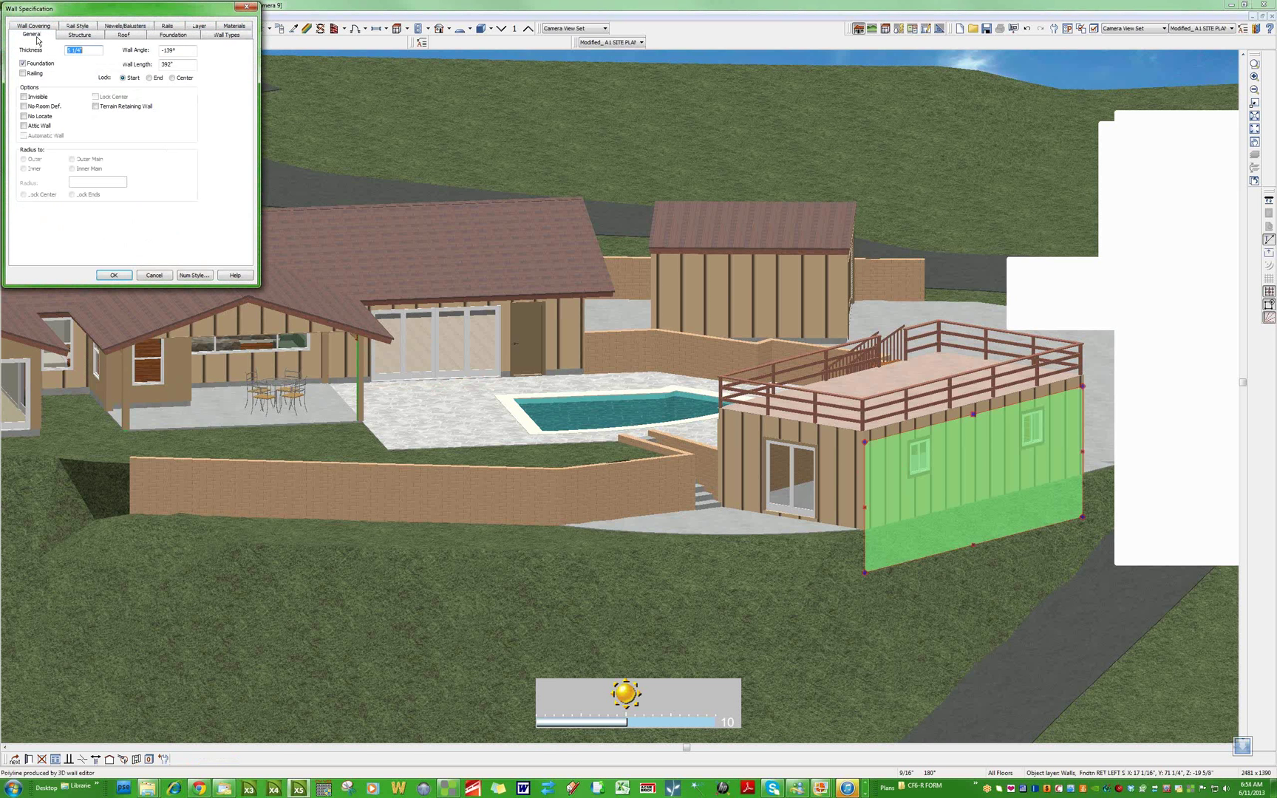
click(81, 37)
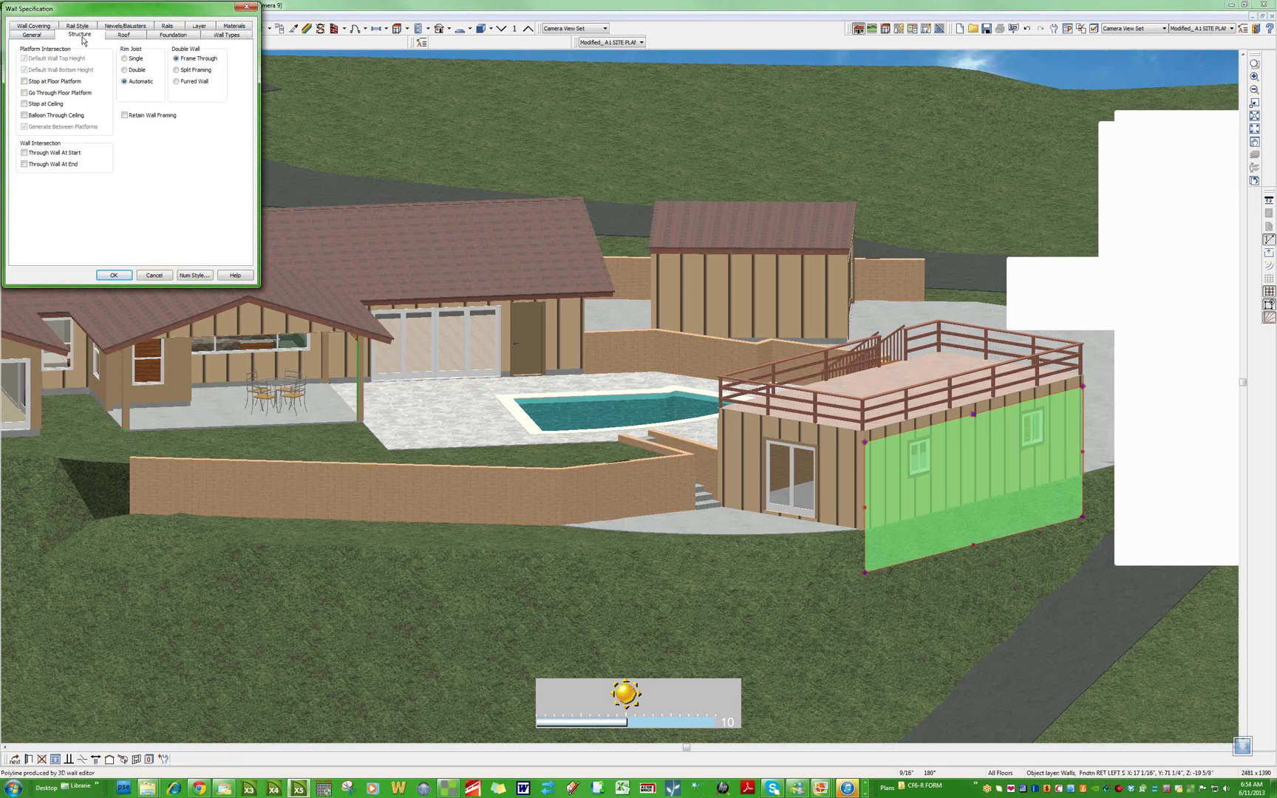
click(162, 279)
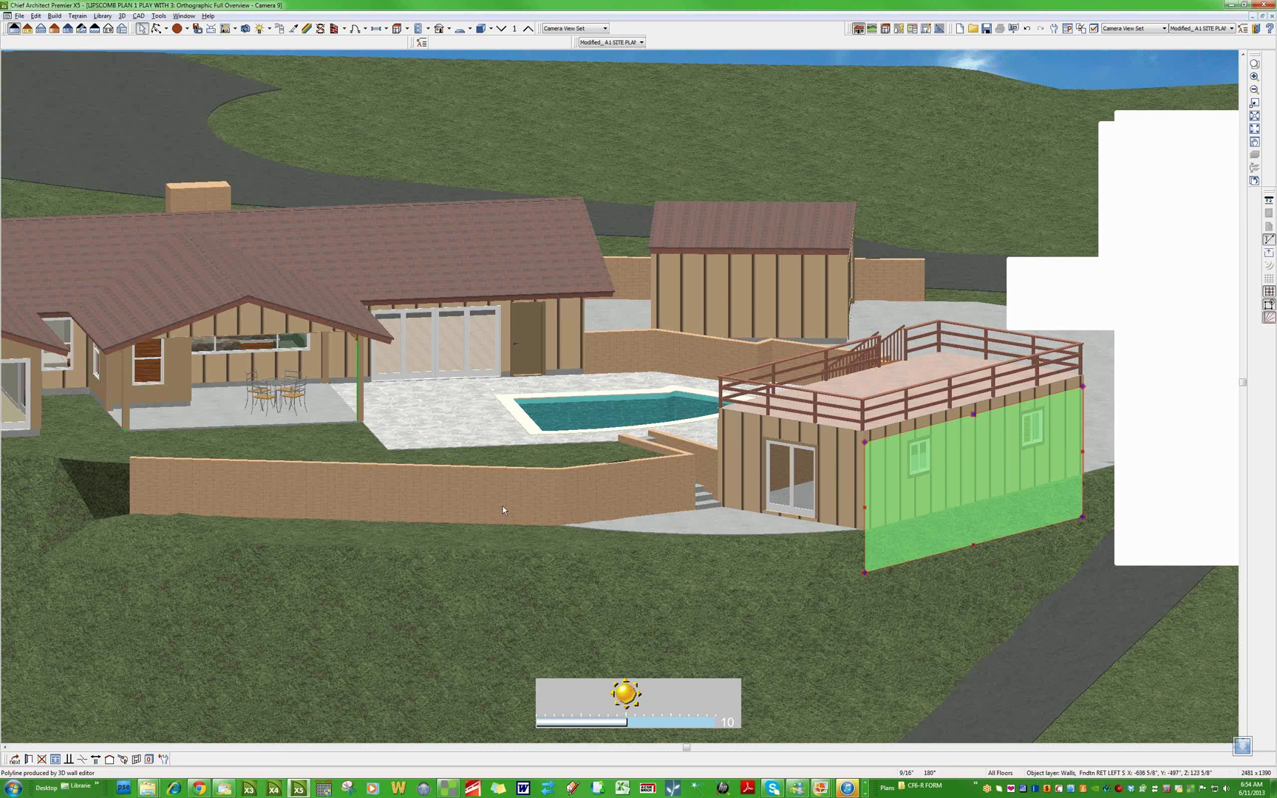
click(755, 540)
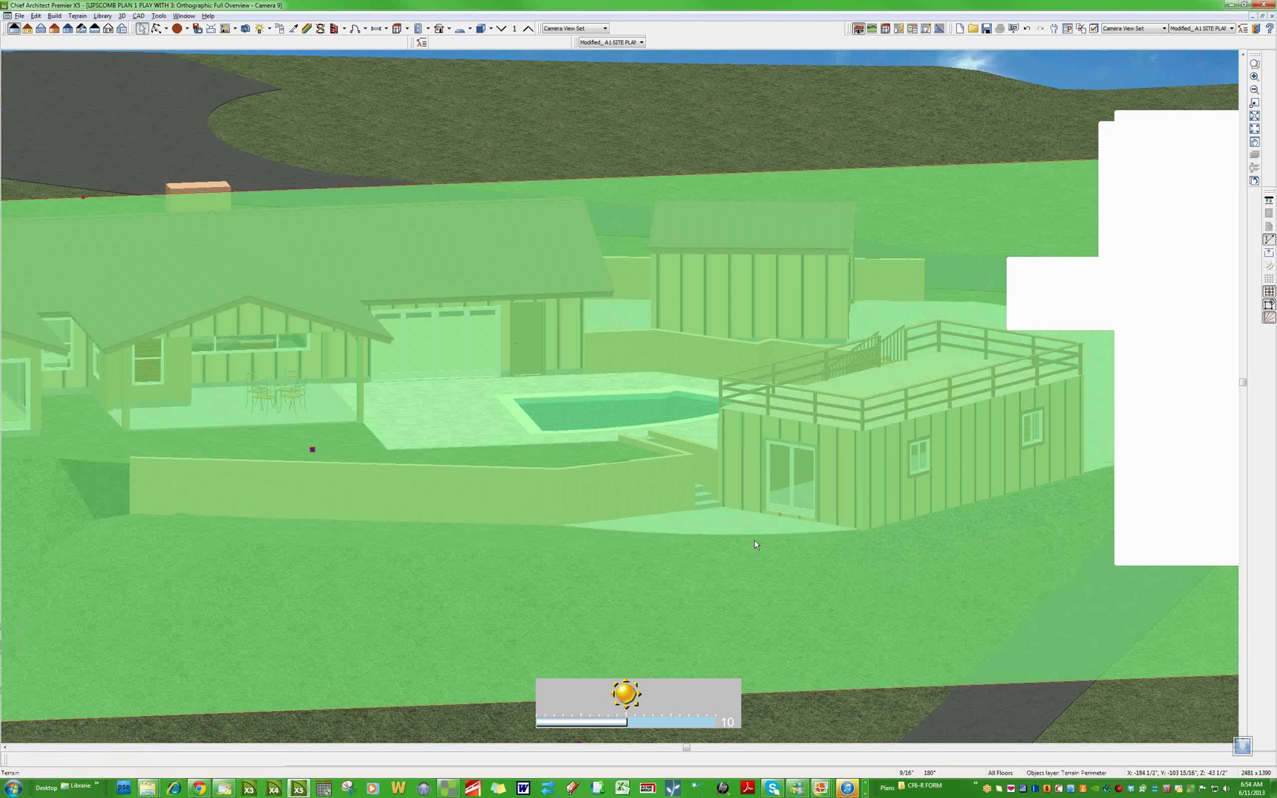
click(945, 481)
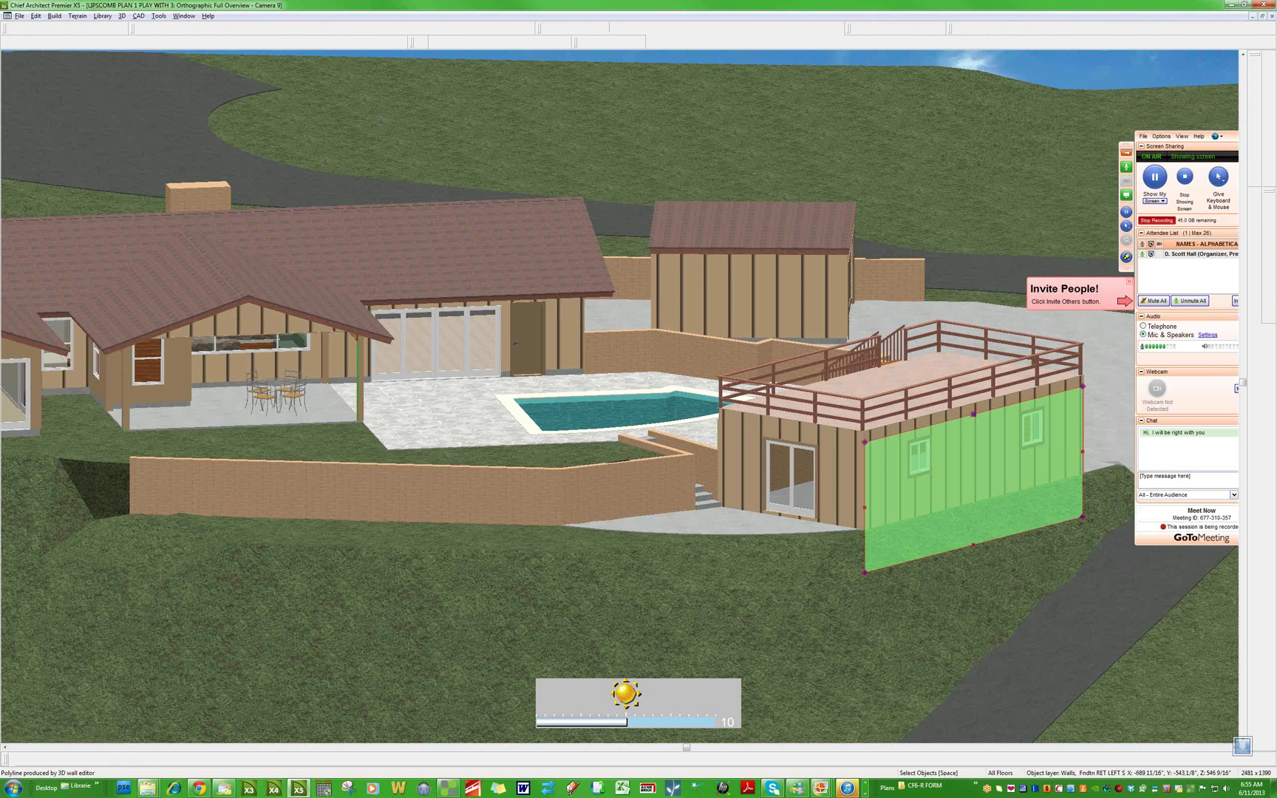
Return to LIPSCOMB LAYOUT 1 and inspect the storm water notes box on the page 1 sheet
click(183, 15)
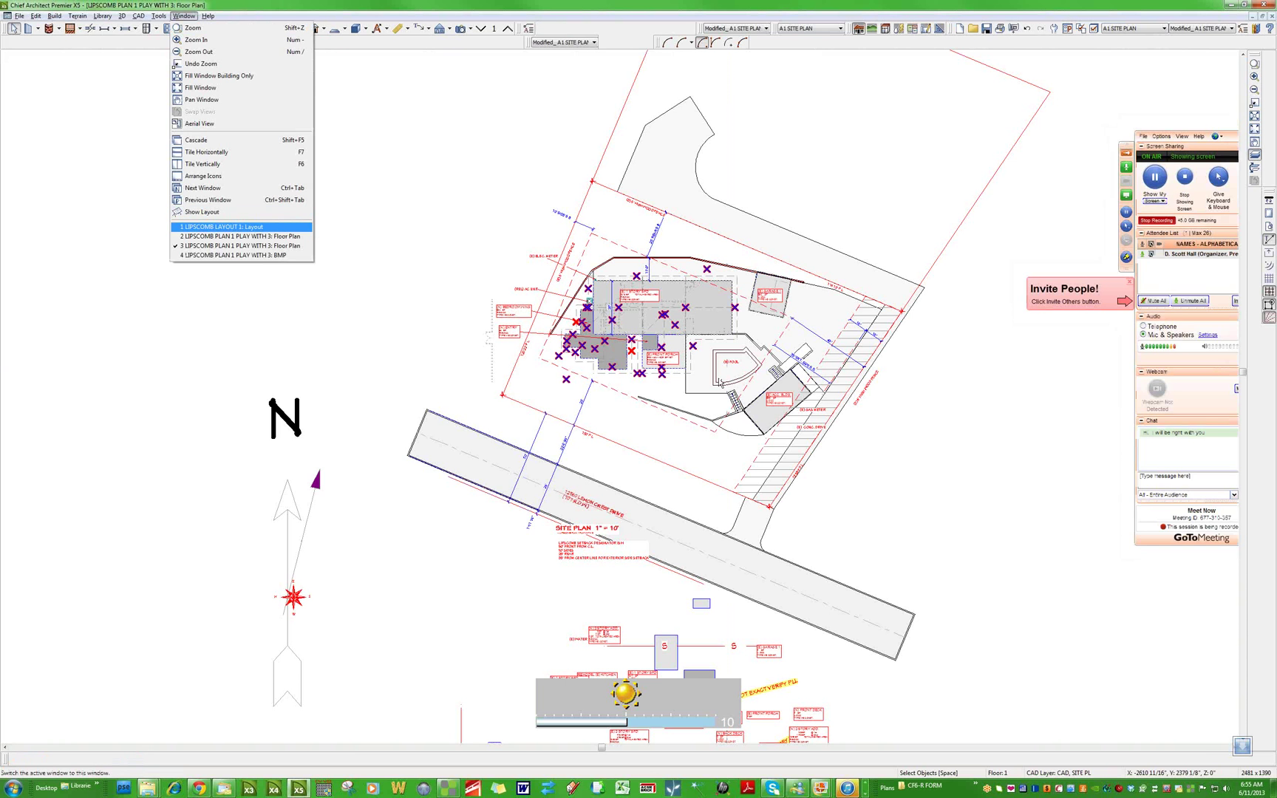
click(222, 227)
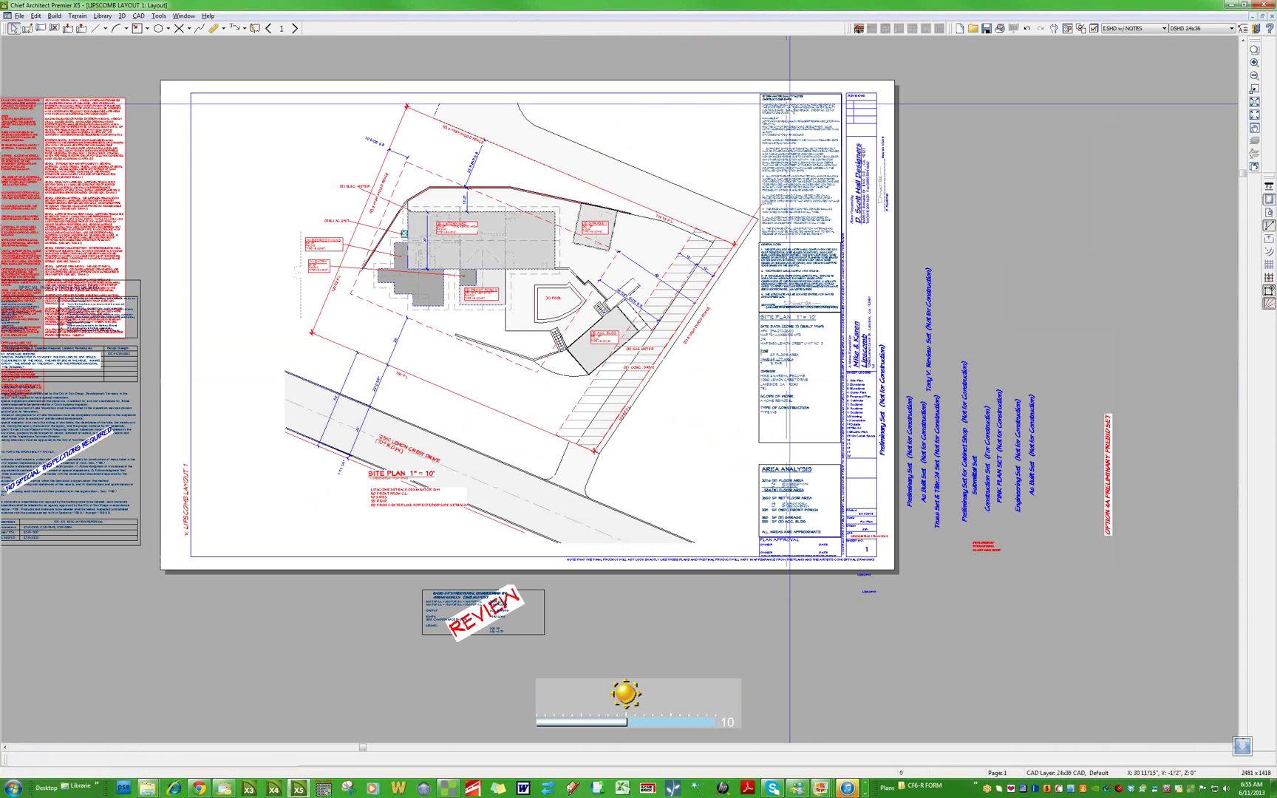
click(930, 134)
scroll(637, 390, down, 1)
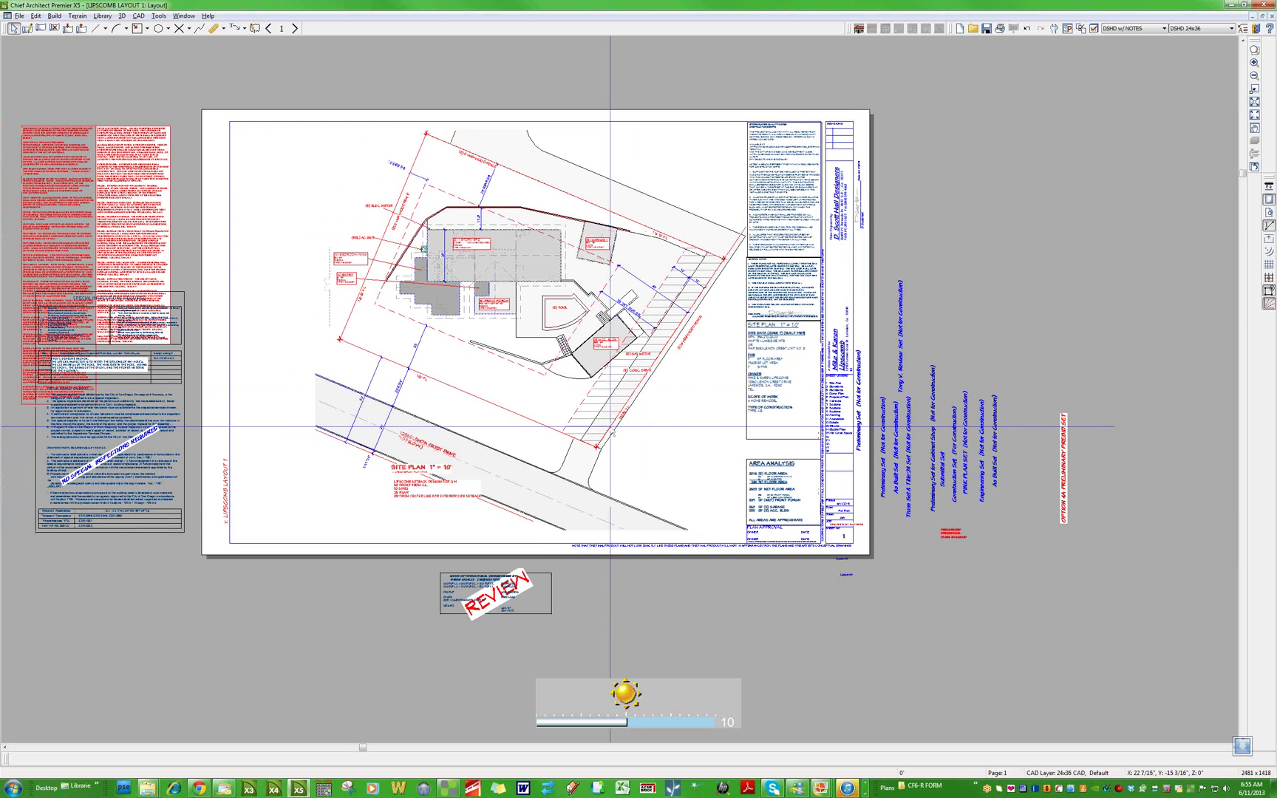
scroll(611, 426, down, 3)
drag(450, 197, 1082, 628)
key(space)
click(689, 283)
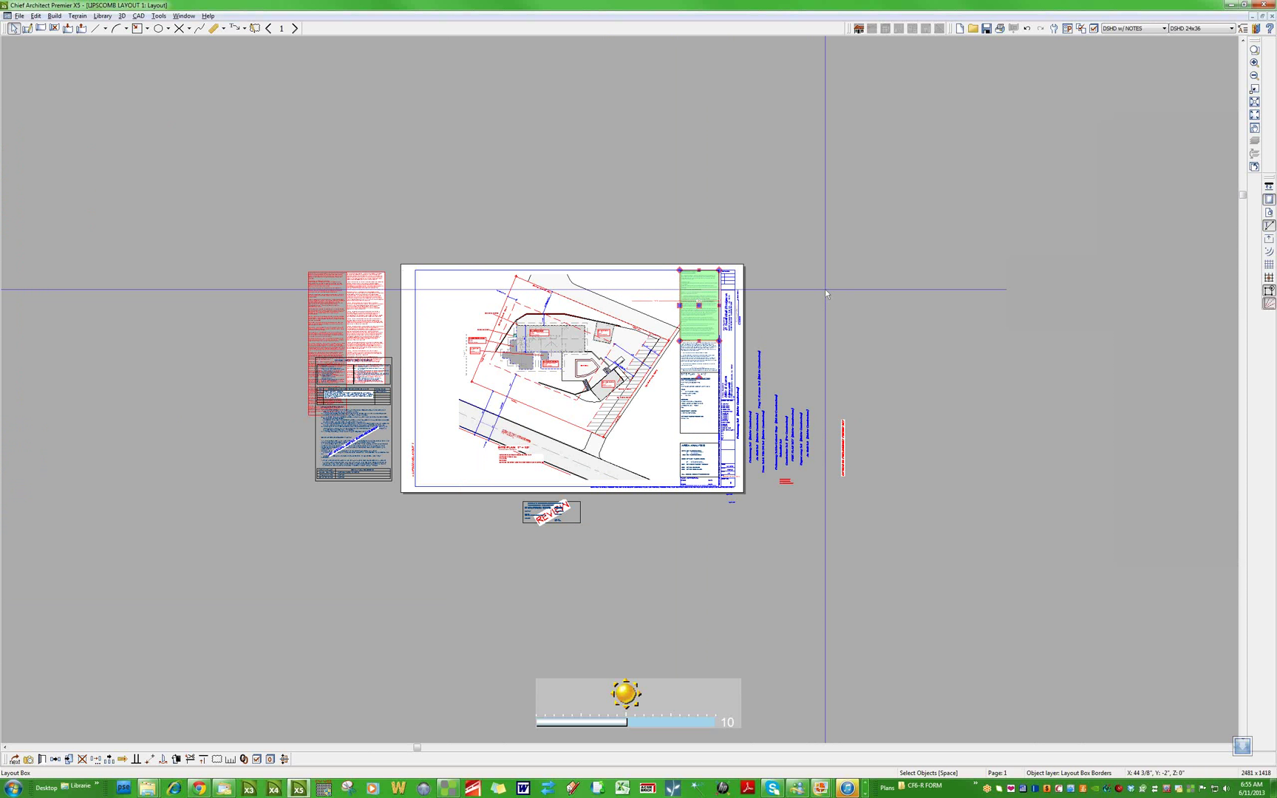
click(797, 233)
scroll(670, 307, up, 1)
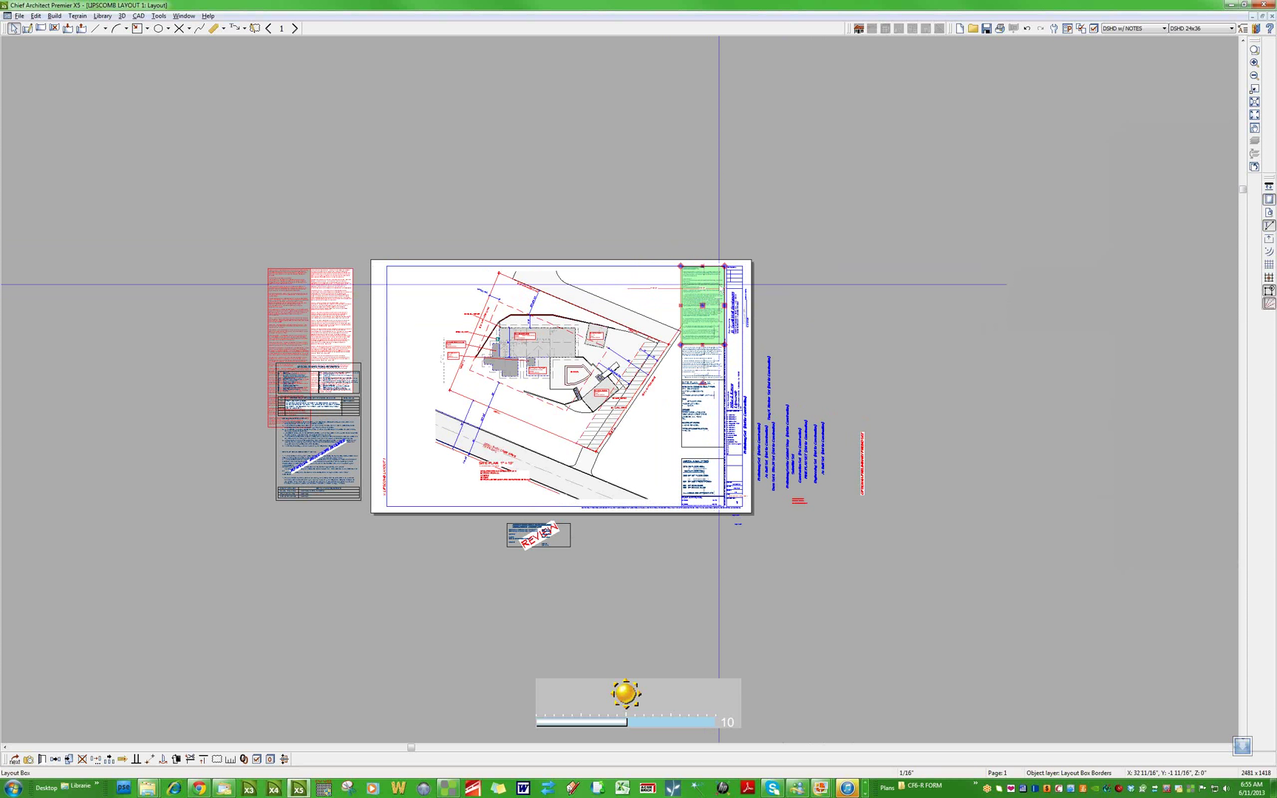
click(702, 291)
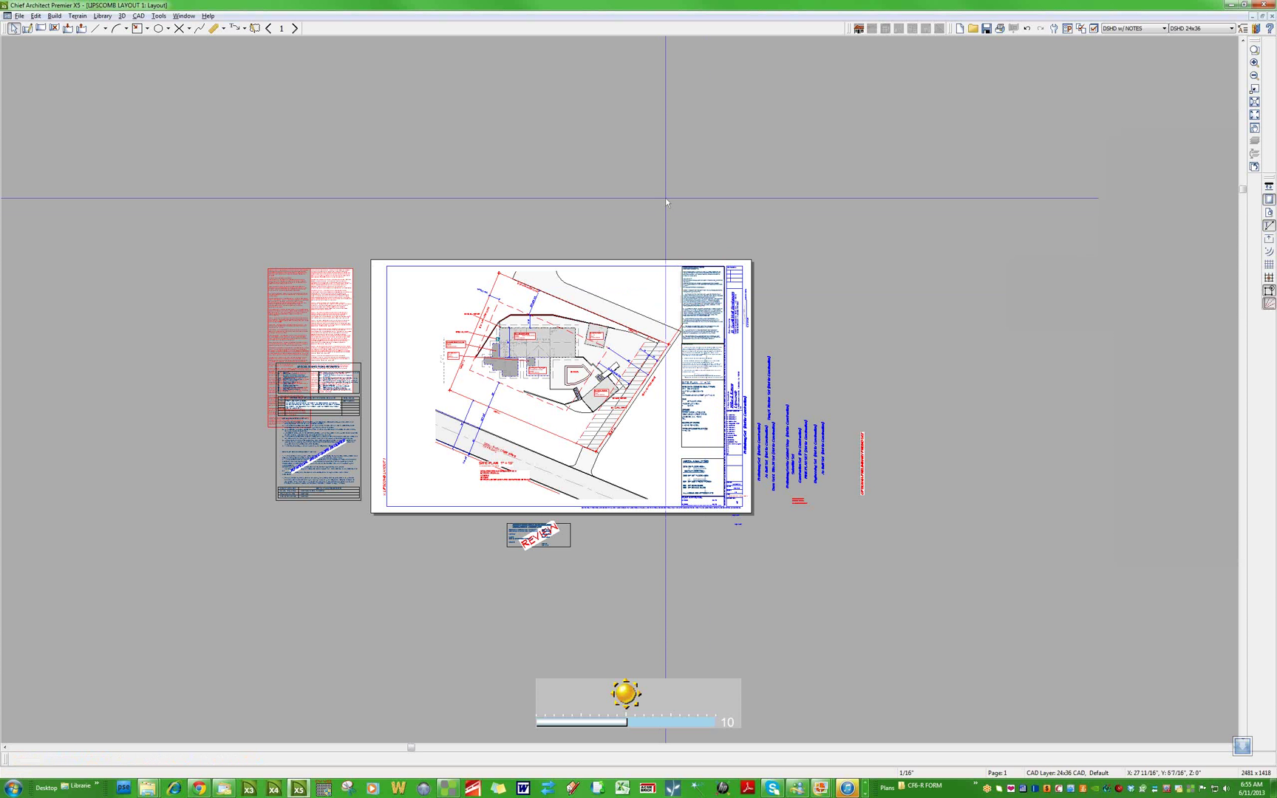
click(736, 180)
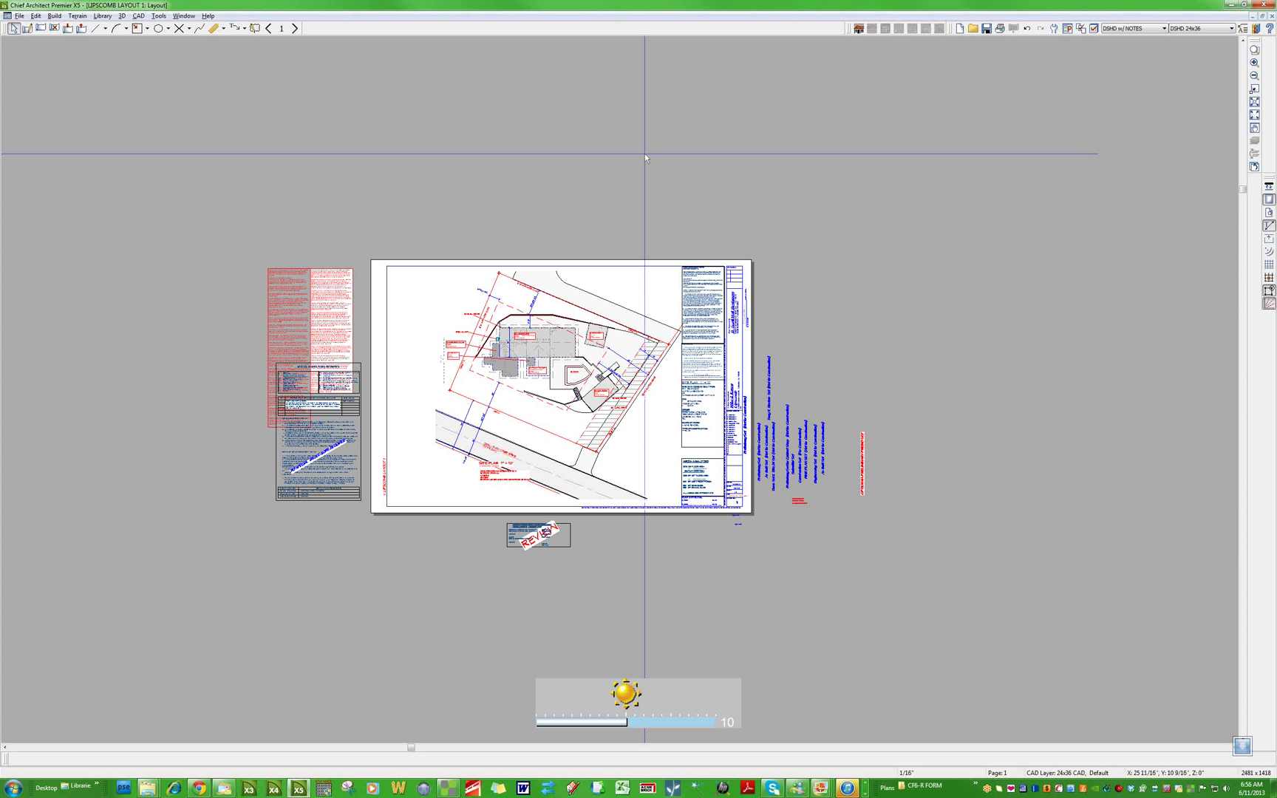
Page forward through the layout sheets to page 6, checking the drawings, and go back to page 5
click(291, 29)
click(291, 29)
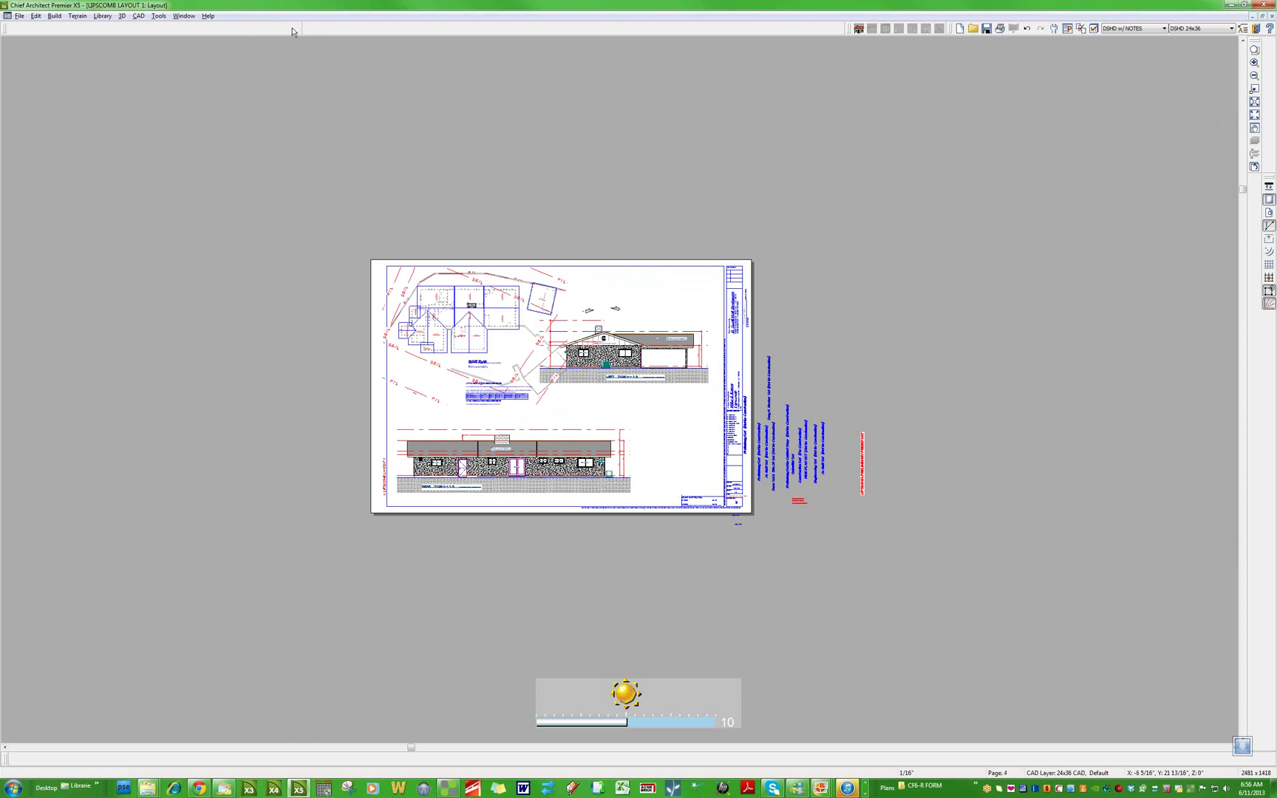
click(291, 29)
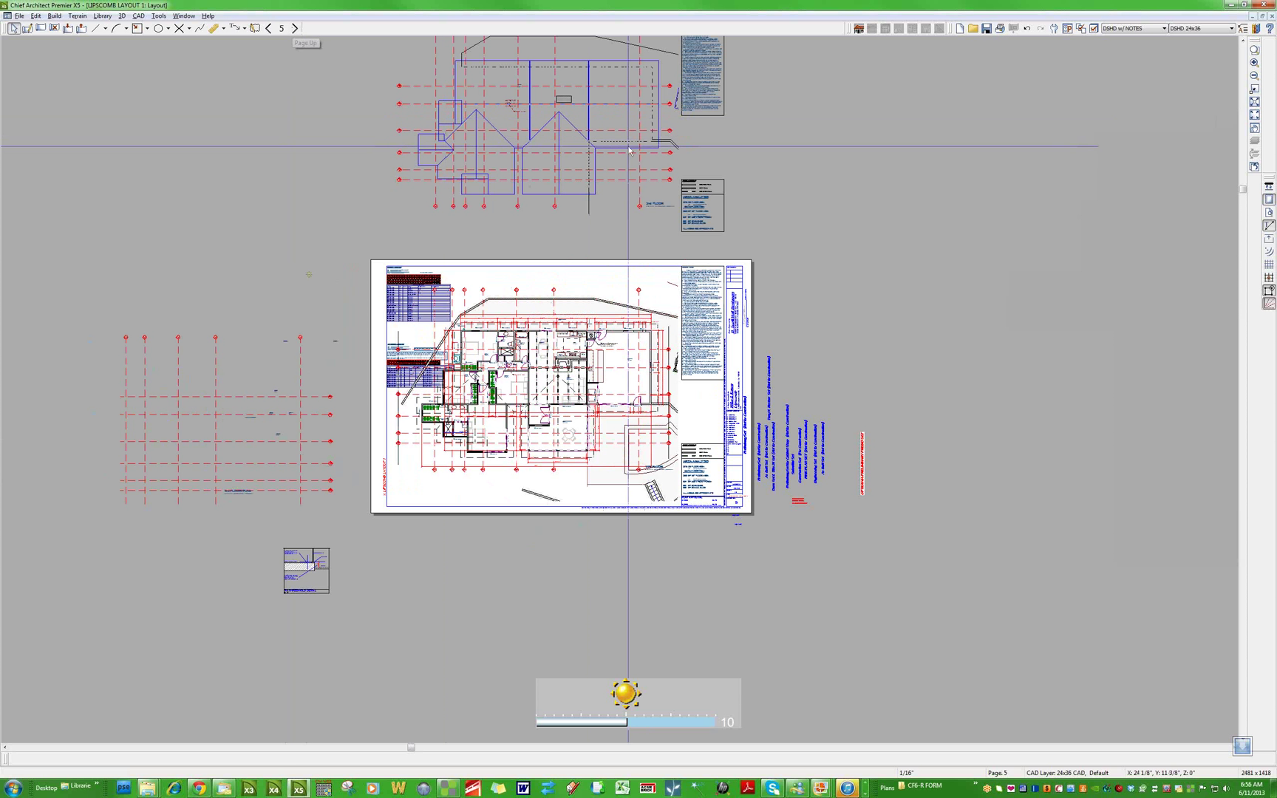
click(603, 128)
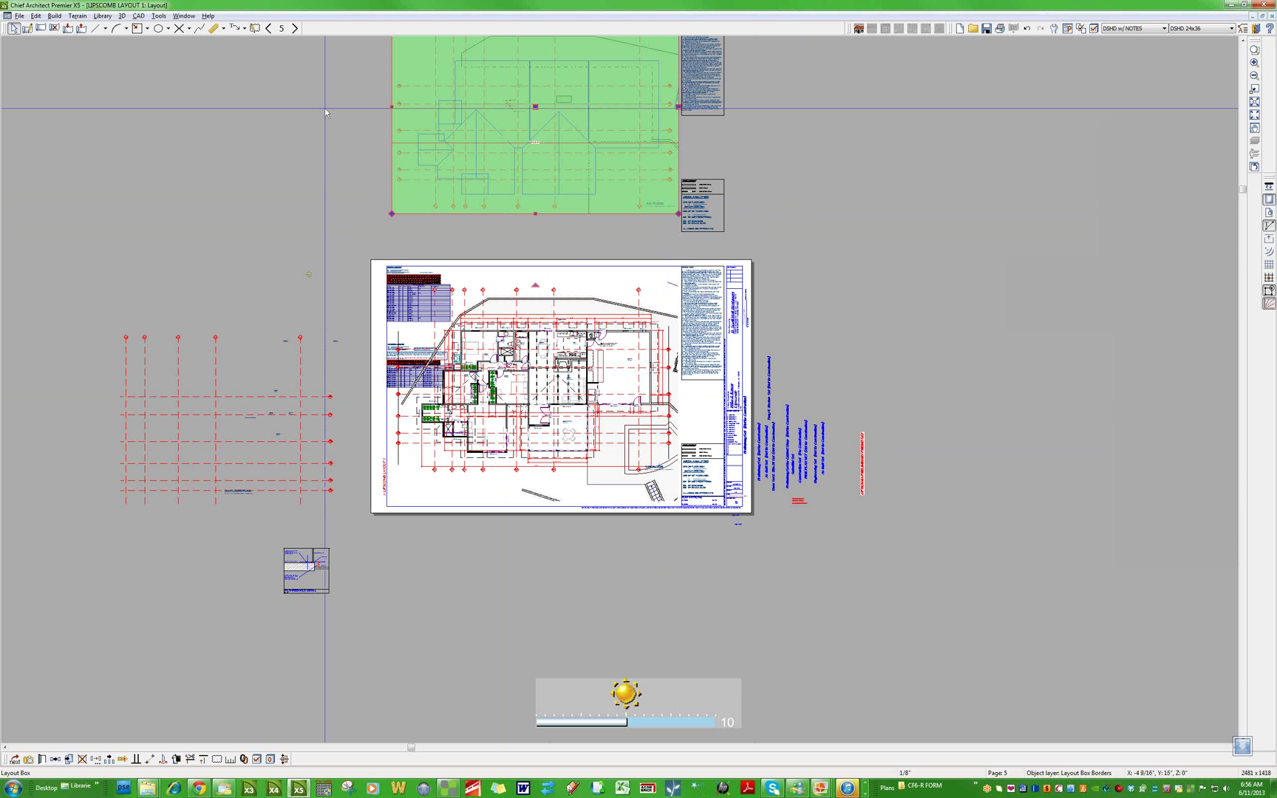
click(293, 28)
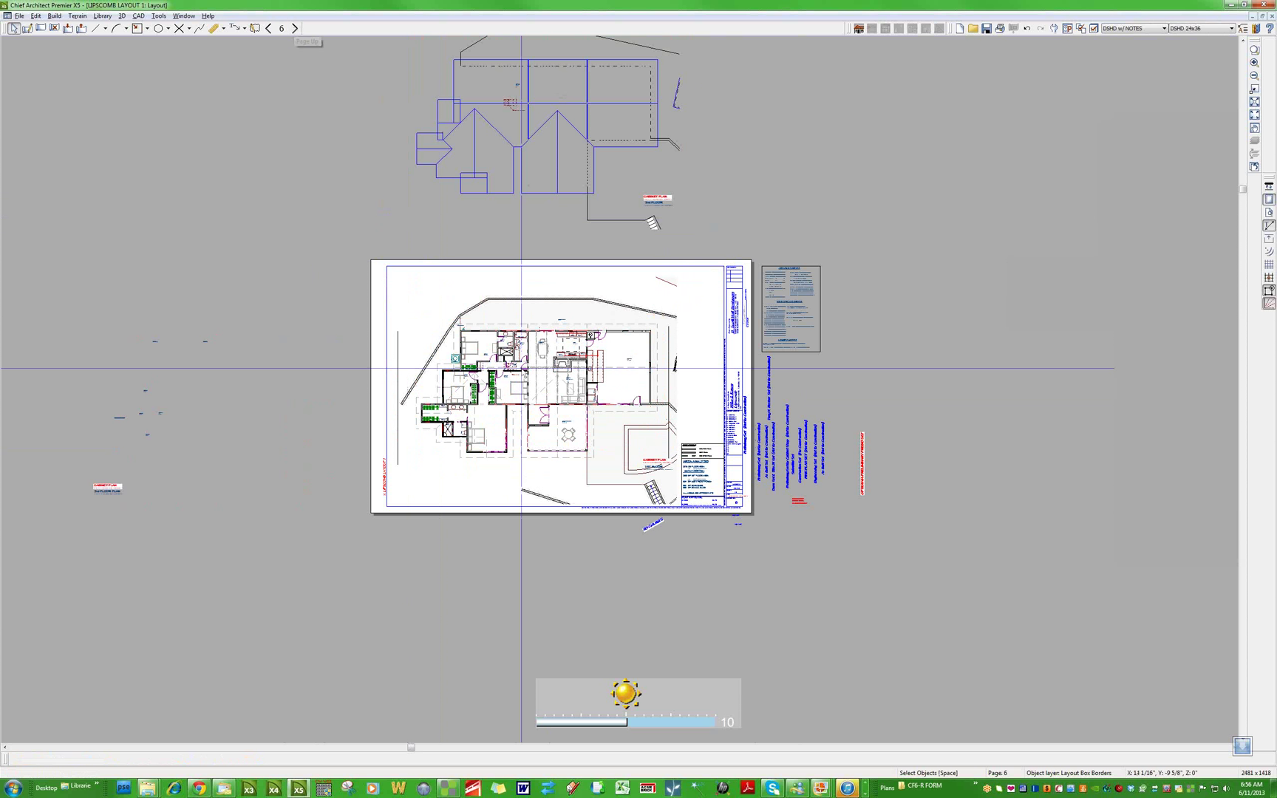
click(269, 28)
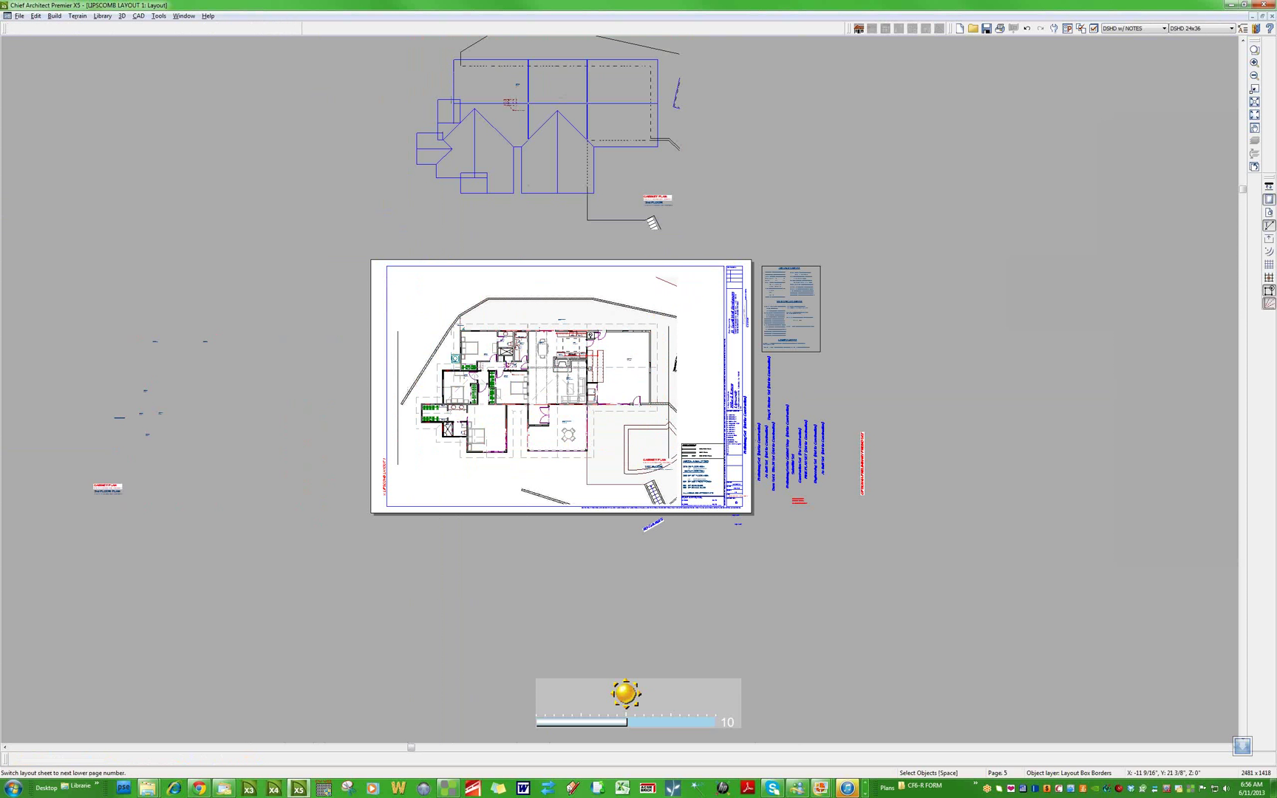
Inspect the roof plan and note boxes parked above the page 5 sheet, selecting them as a group and clearing the selection
click(505, 175)
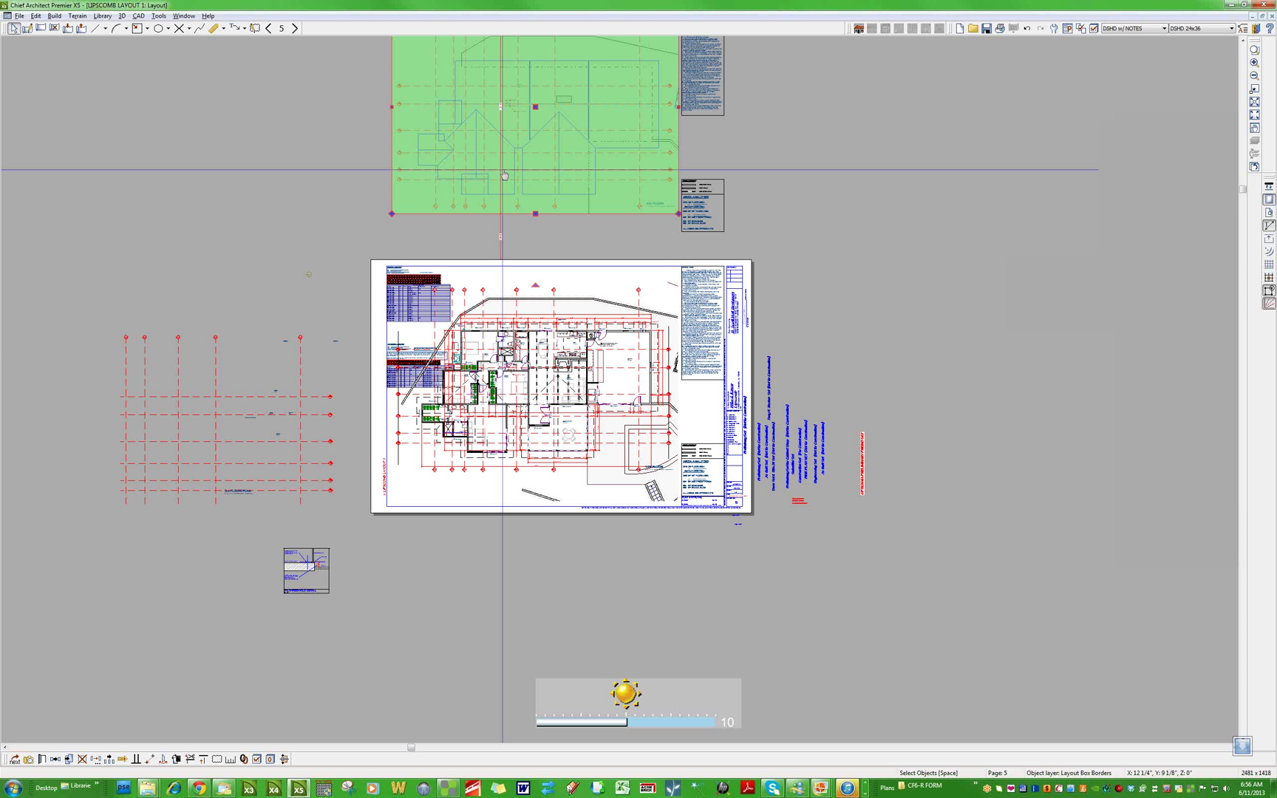
key(Tab)
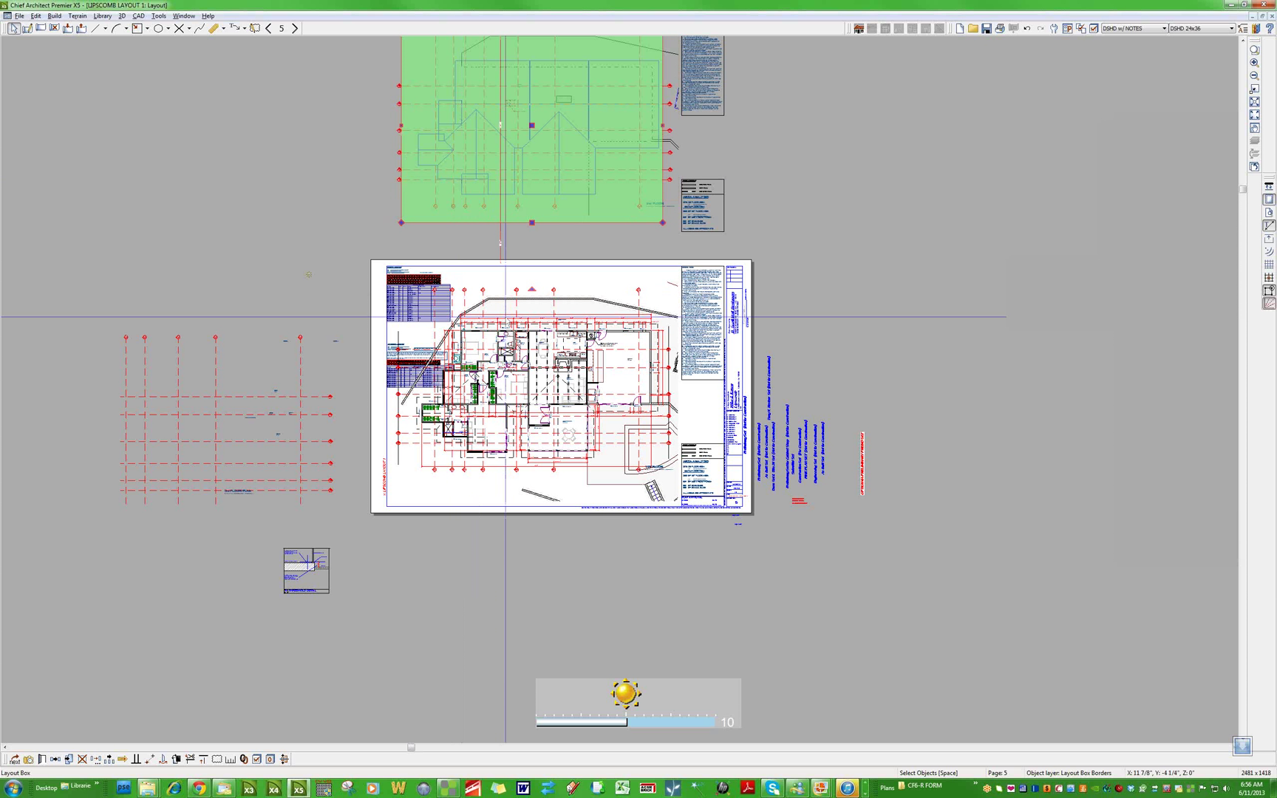
scroll(505, 318, down, 1)
key(Tab)
scroll(407, 53, down, 1)
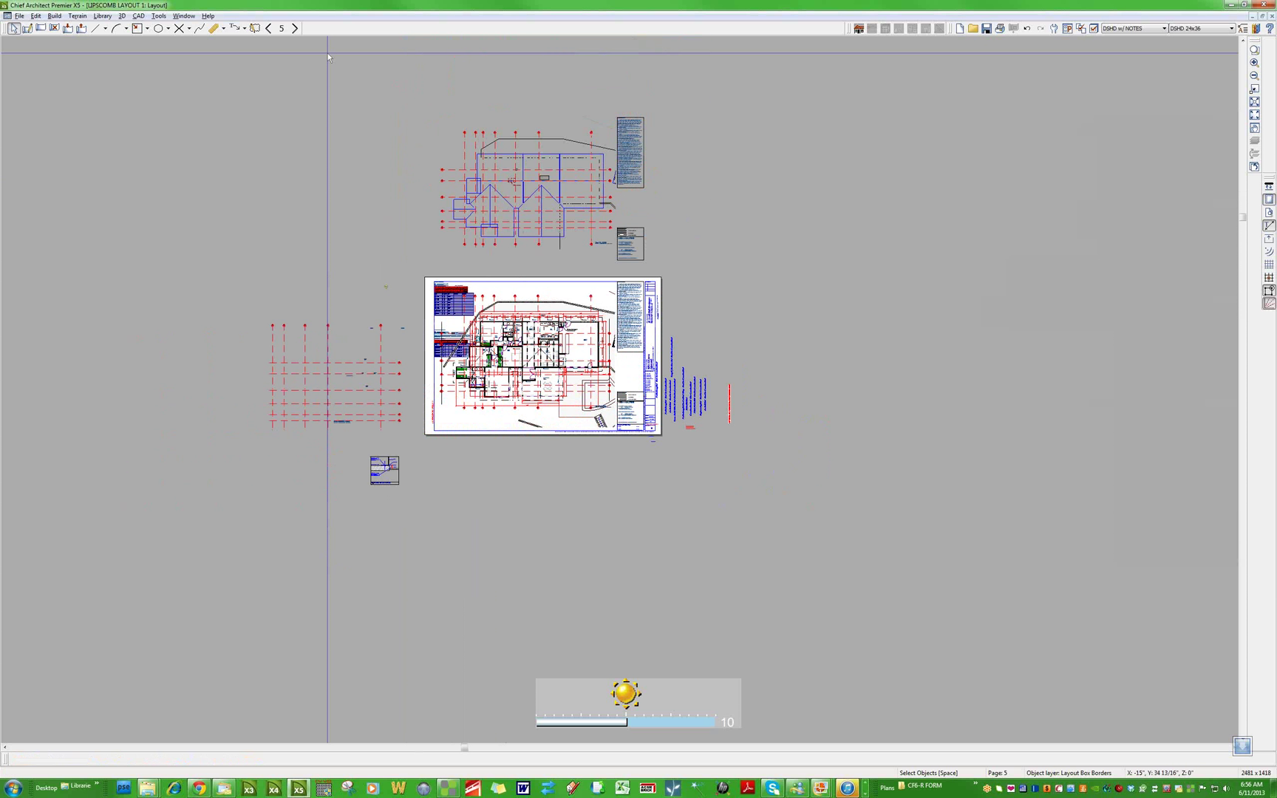
drag(350, 80, 785, 277)
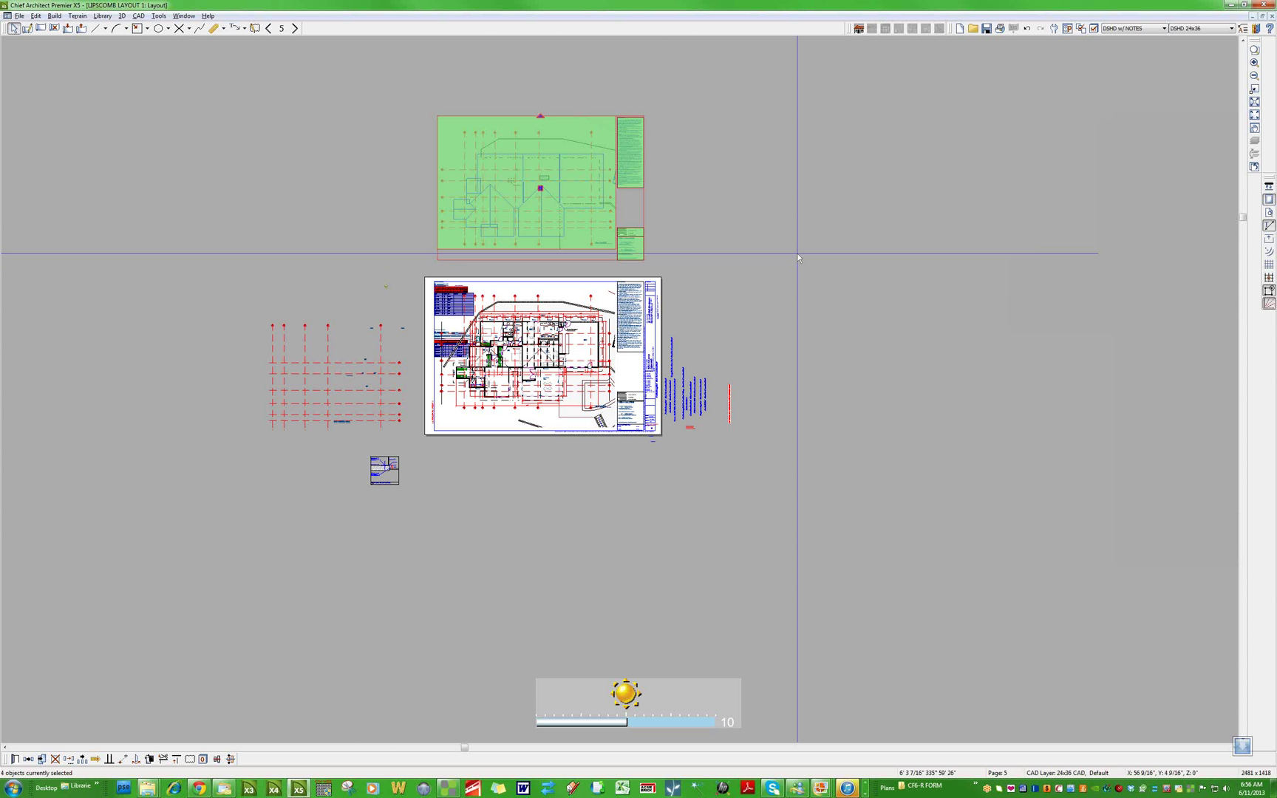
key(Escape)
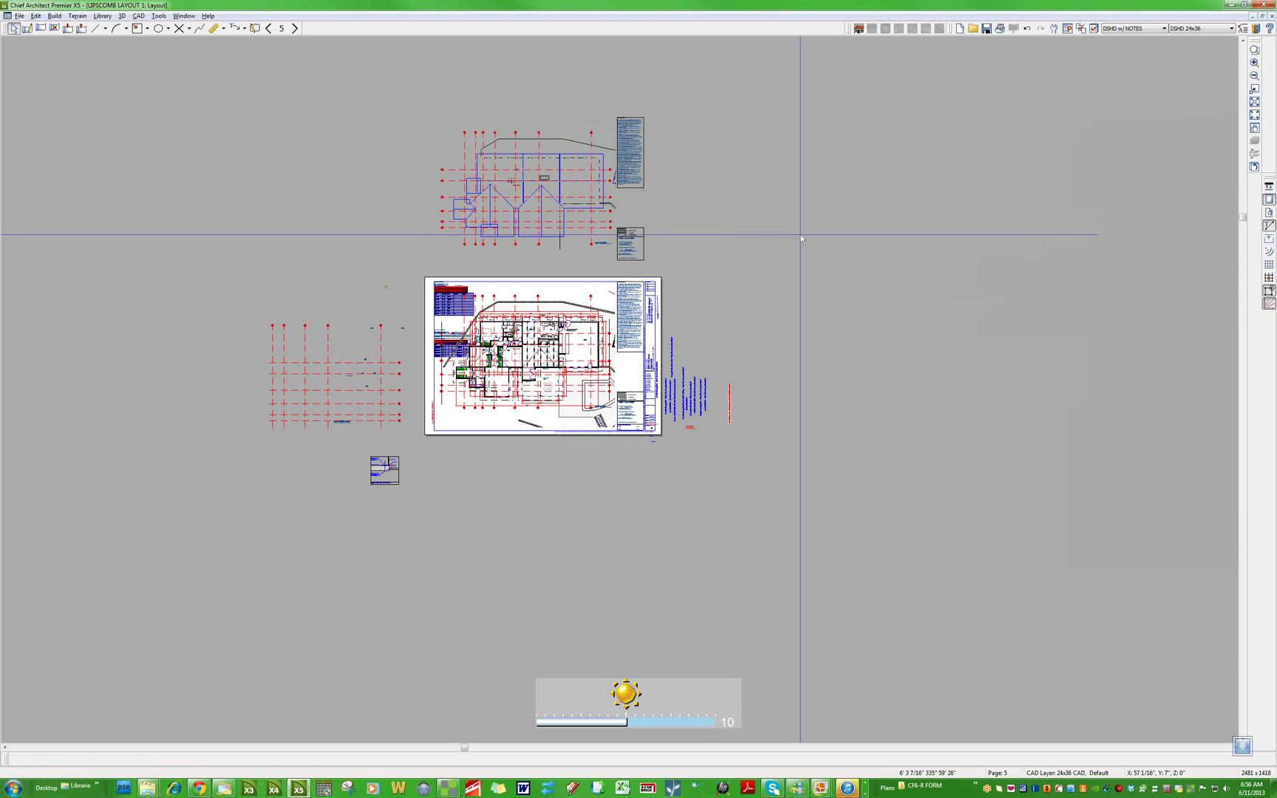